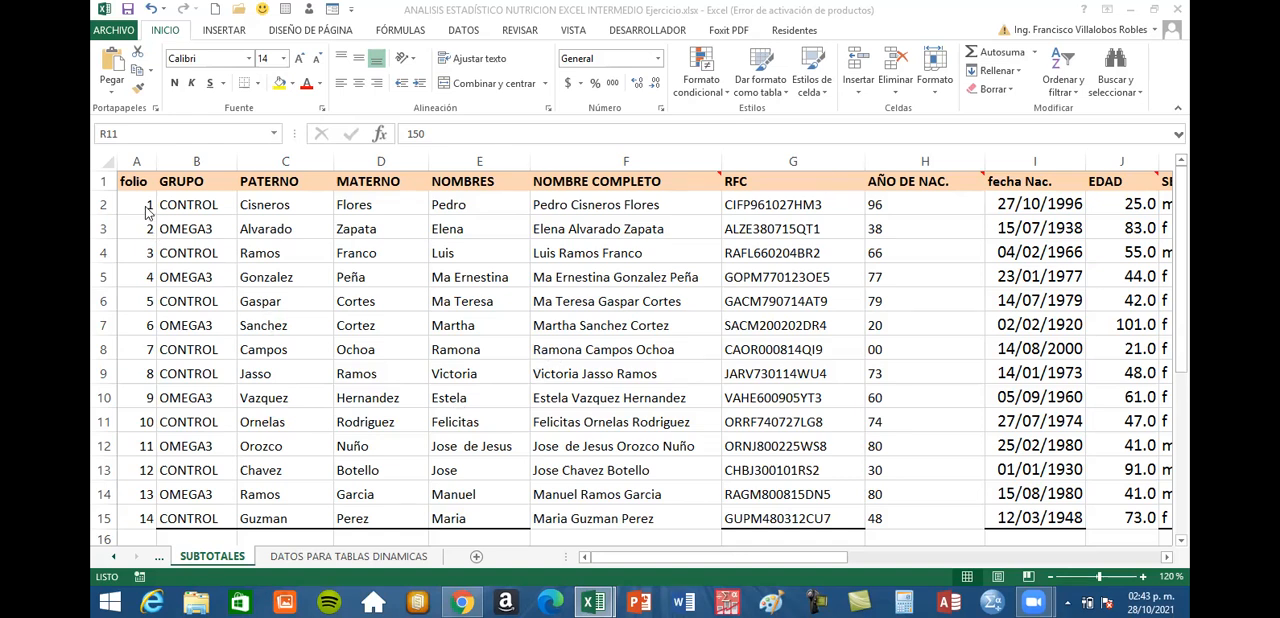
Examine the folio, PATERNO, MATERNO and SEXO columns of the patient table on the SUBTOTALES sheet
left_click_drag(140, 206, 127, 509)
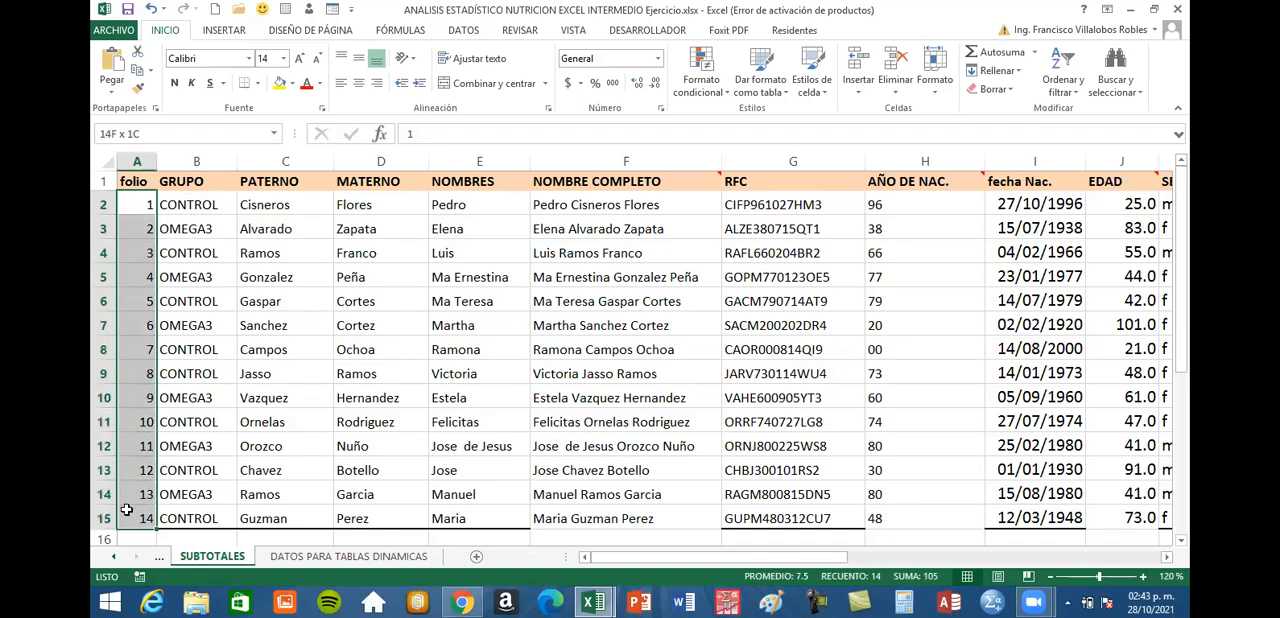
left_click(278, 300)
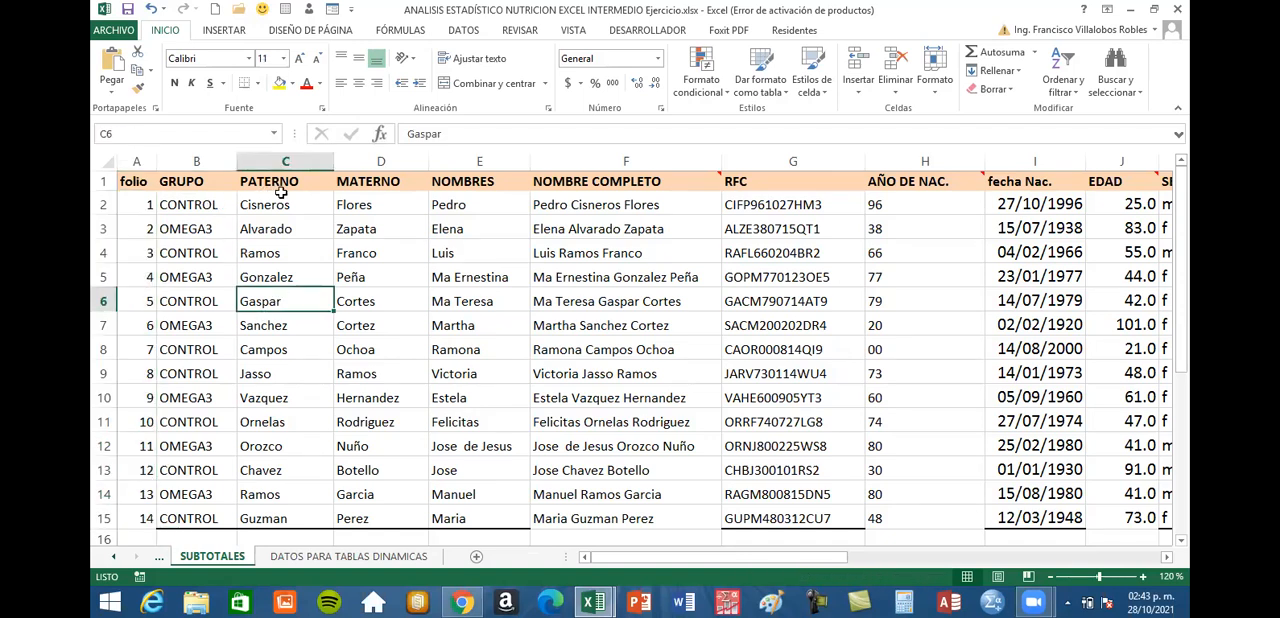
left_click_drag(371, 197, 410, 300)
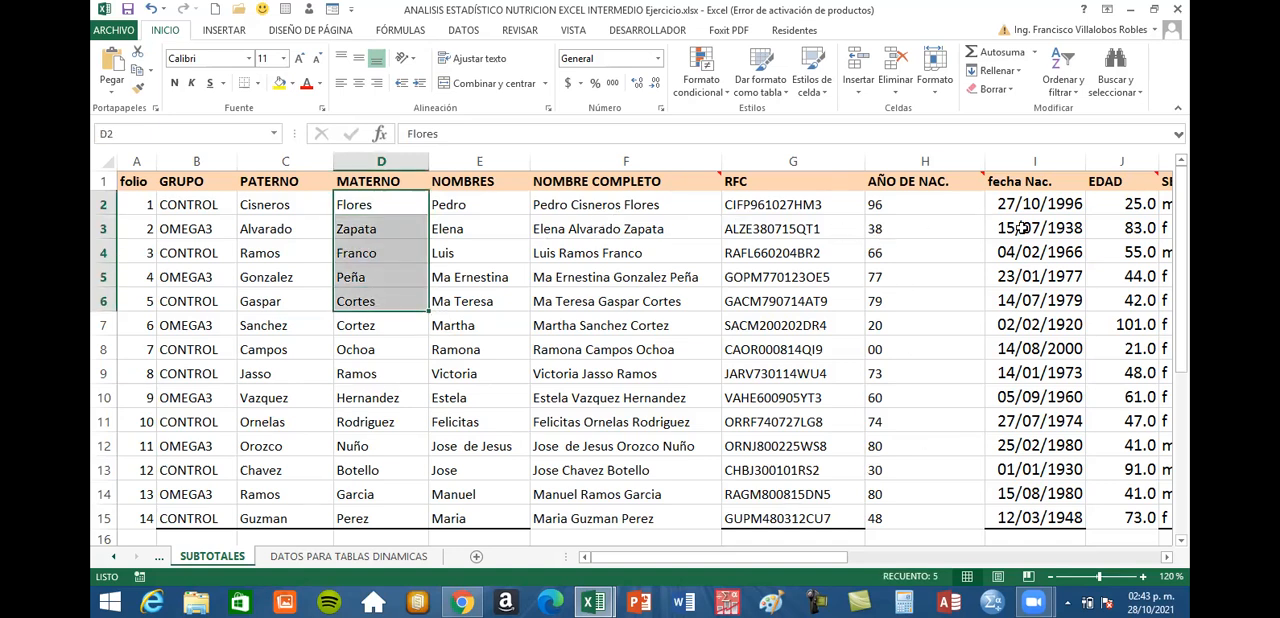
left_click_drag(280, 206, 250, 349)
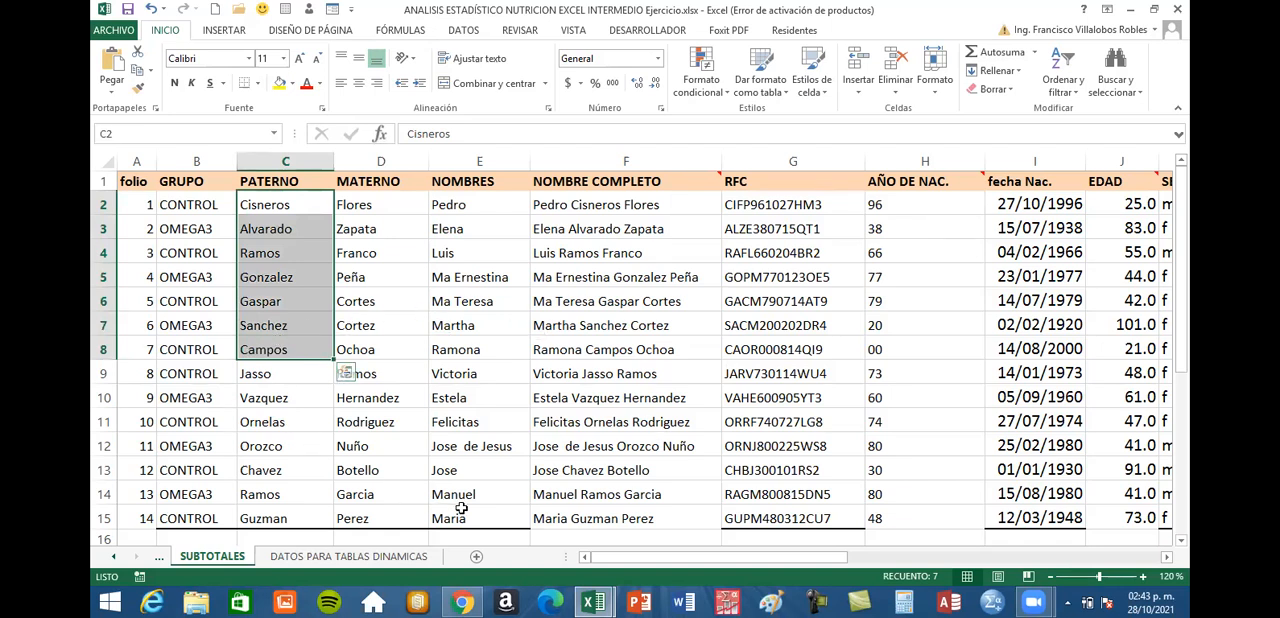
left_click_drag(727, 562, 819, 557)
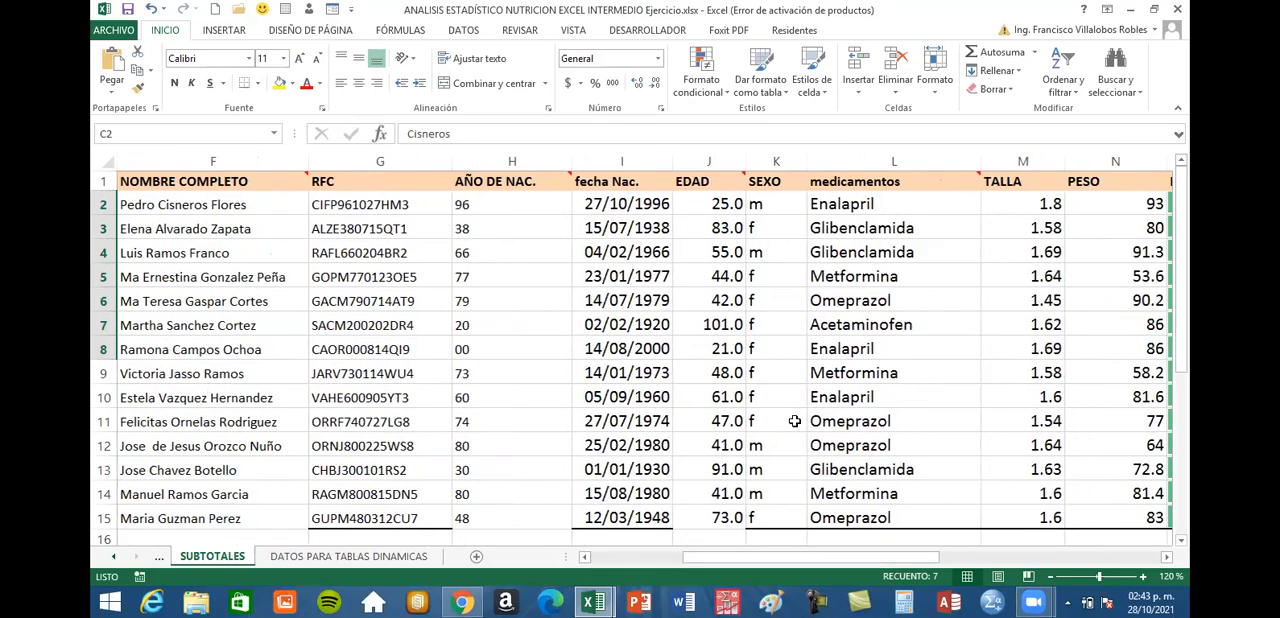
left_click(783, 208)
left_click(782, 316)
left_click(790, 443)
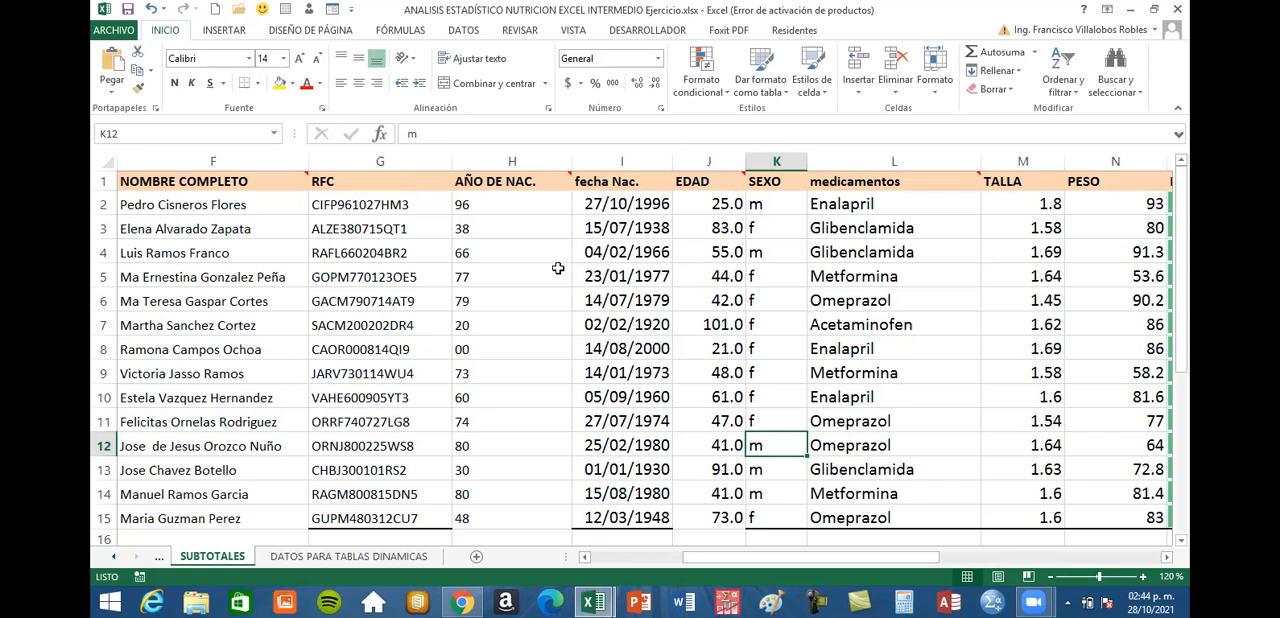
Start a custom sort of the patient table and choose SEXO as the column to sort by
left_click(628, 253)
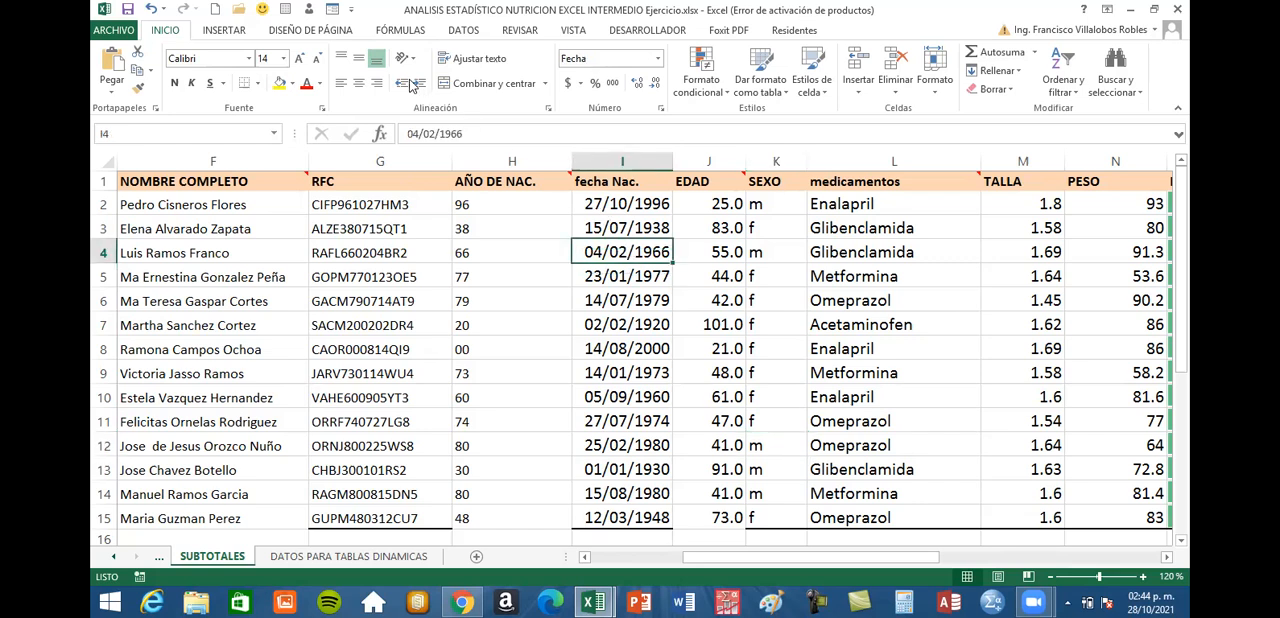
left_click(466, 36)
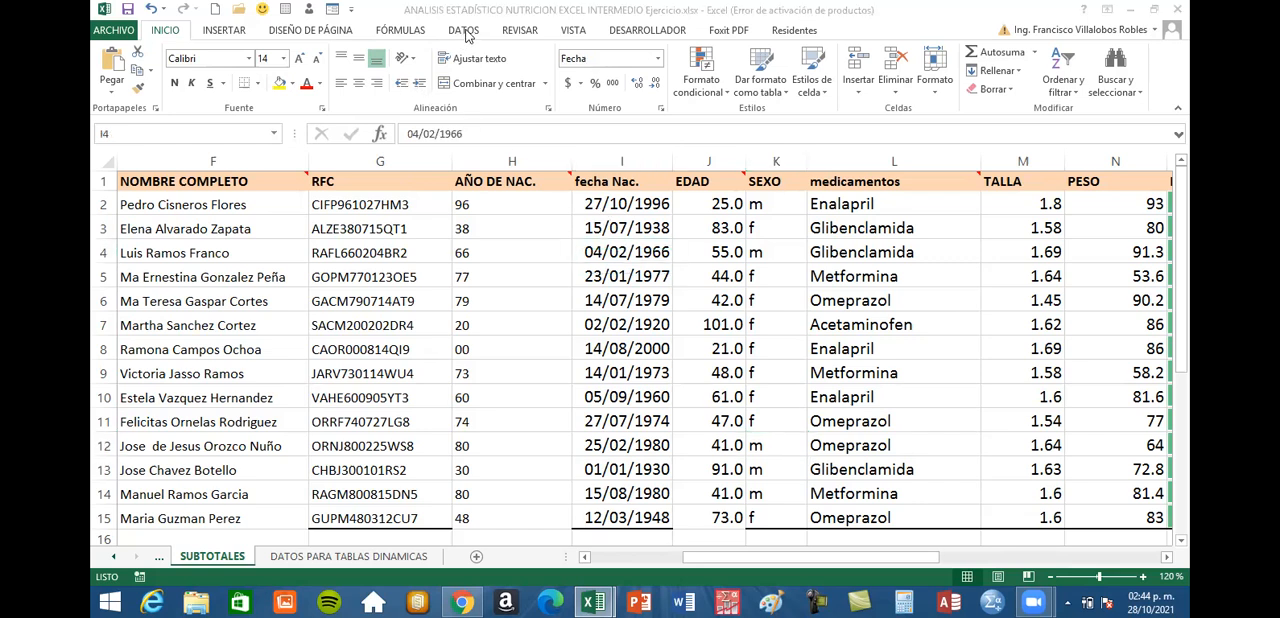
left_click(466, 36)
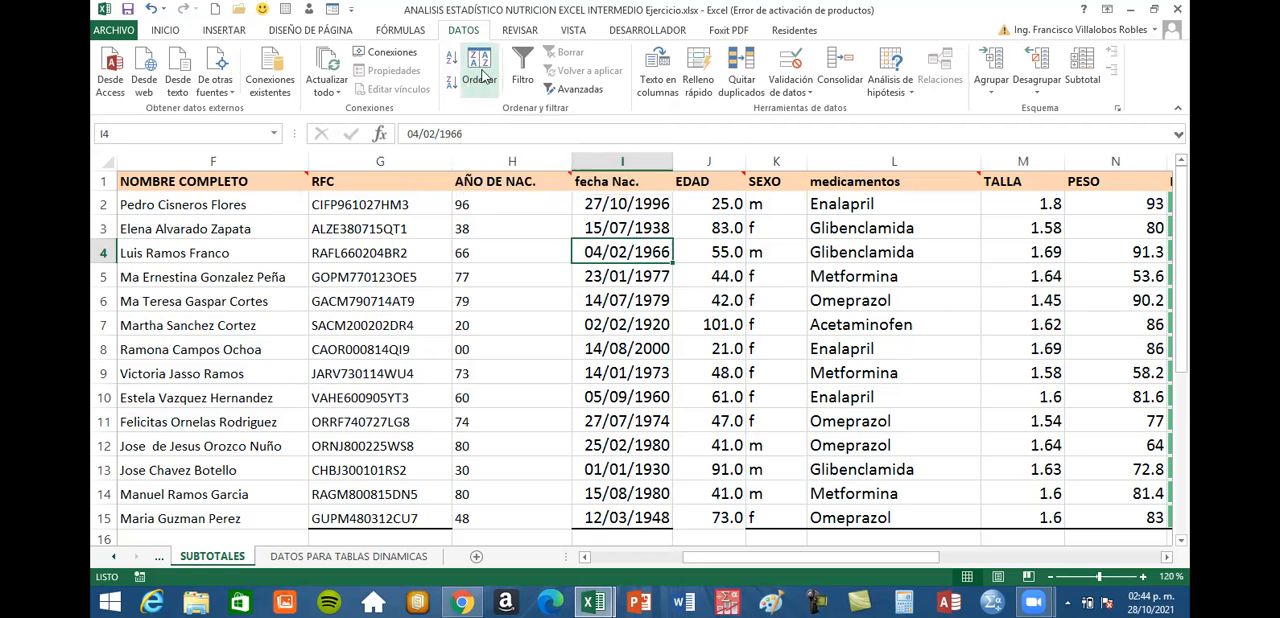
left_click(481, 66)
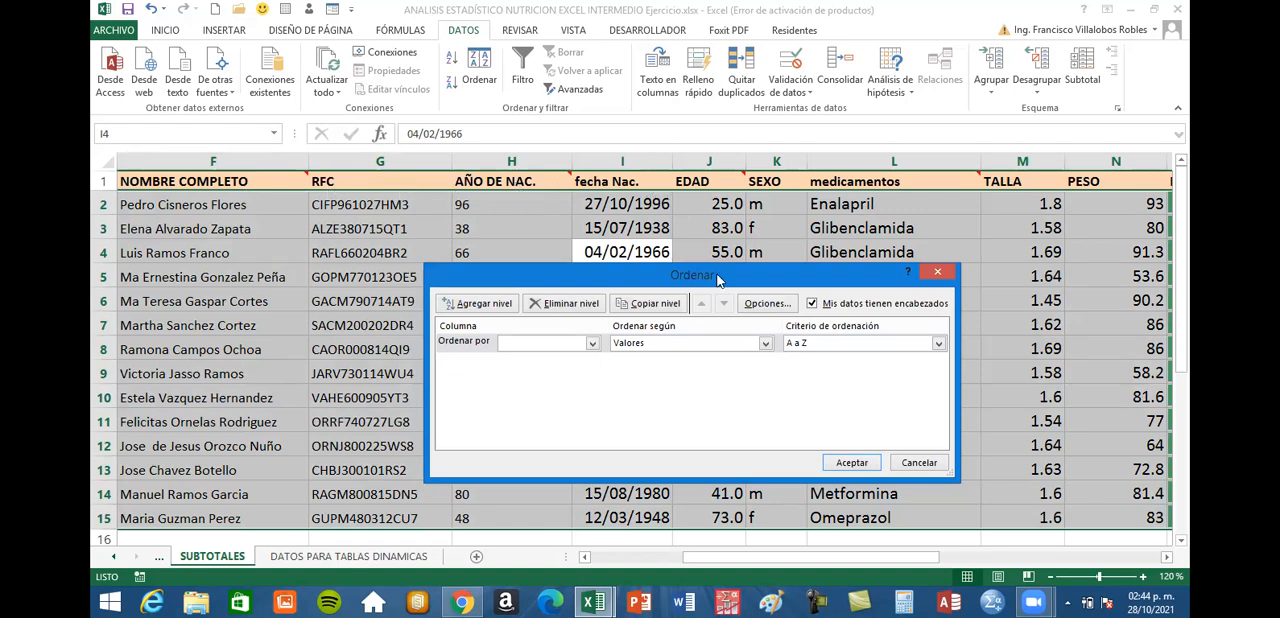
left_click_drag(717, 279, 628, 118)
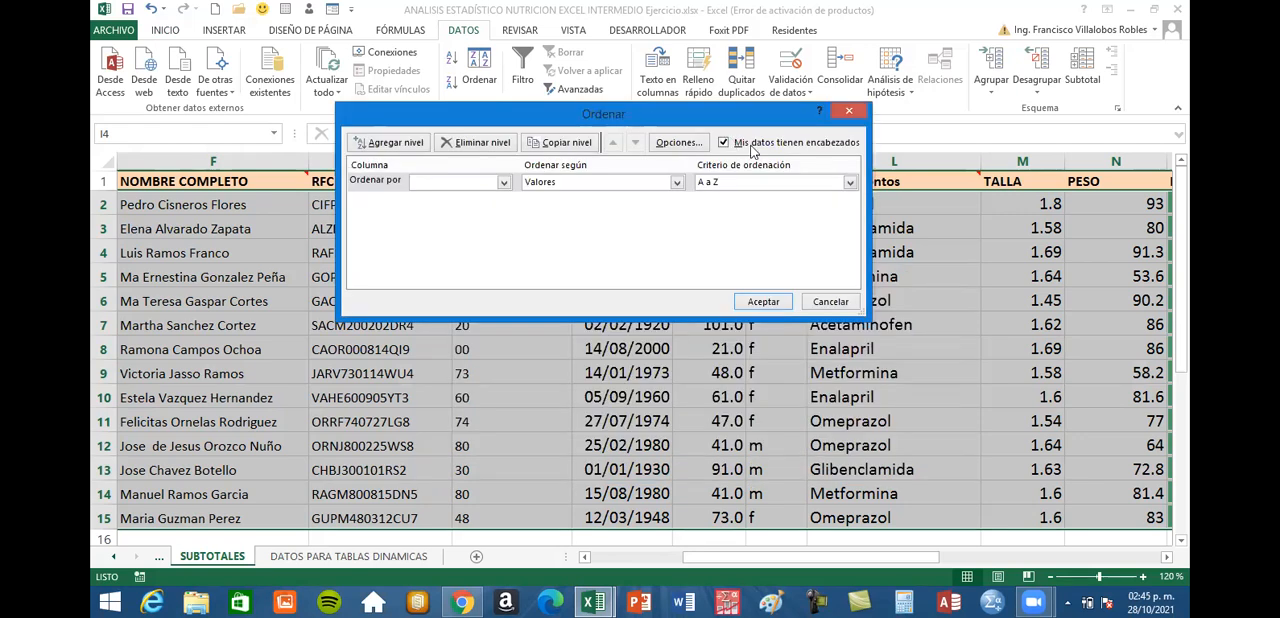
left_click_drag(728, 123, 727, 146)
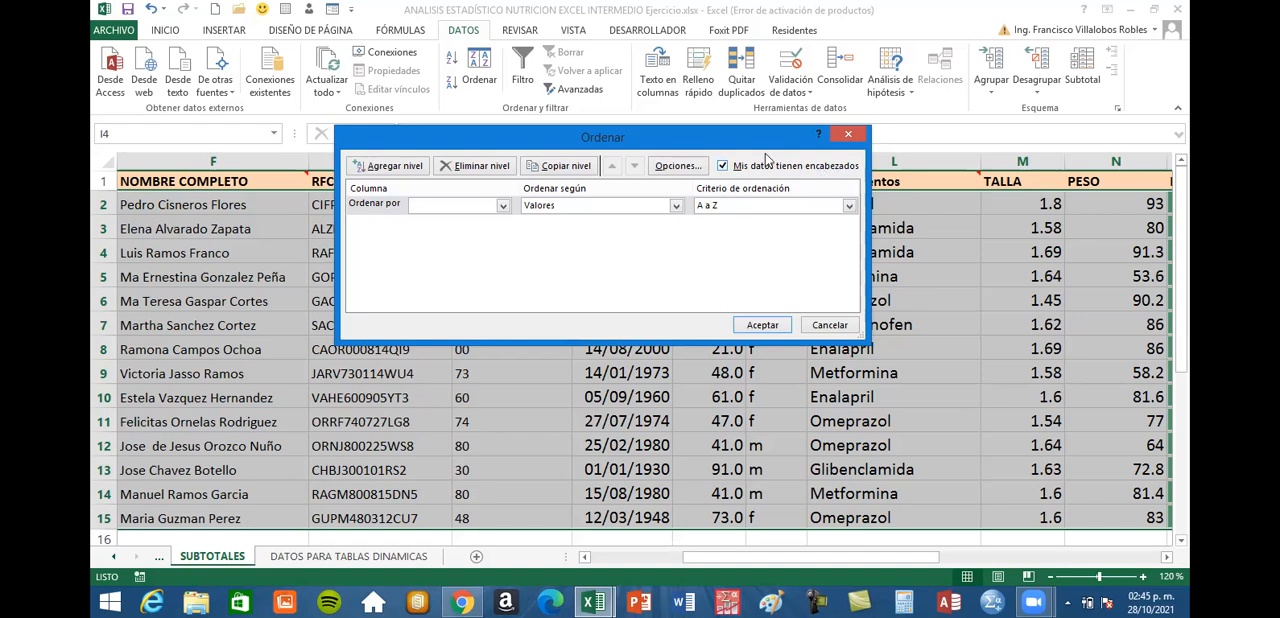
left_click(503, 206)
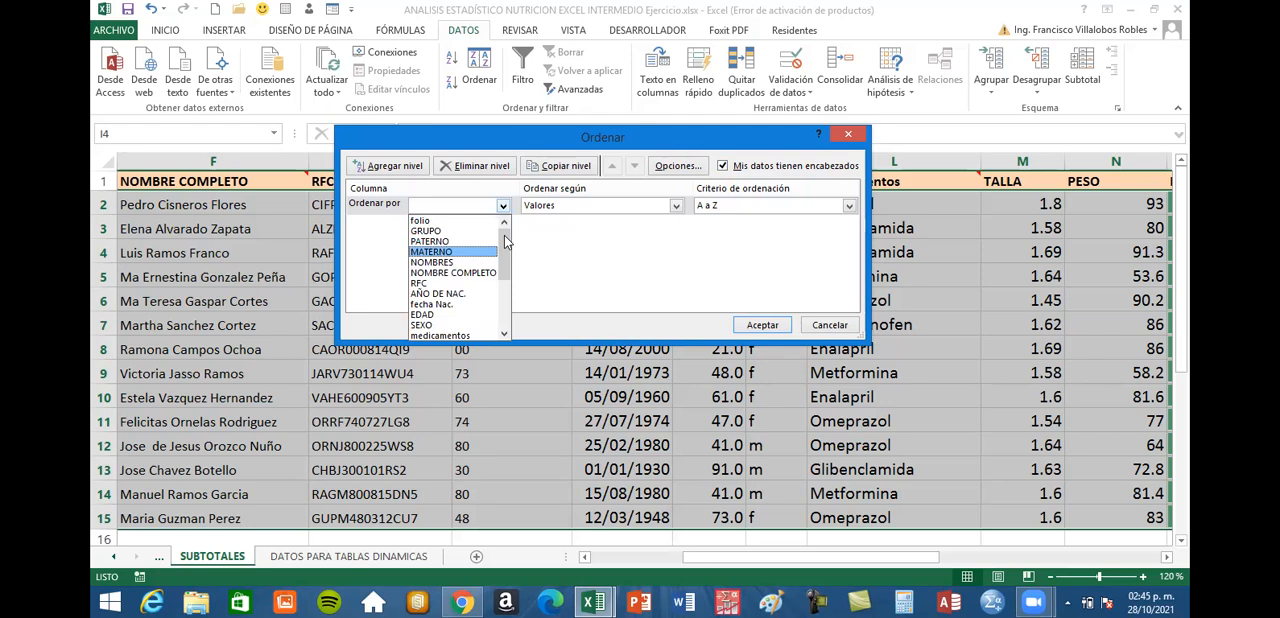
scroll(505, 240, "down", 2)
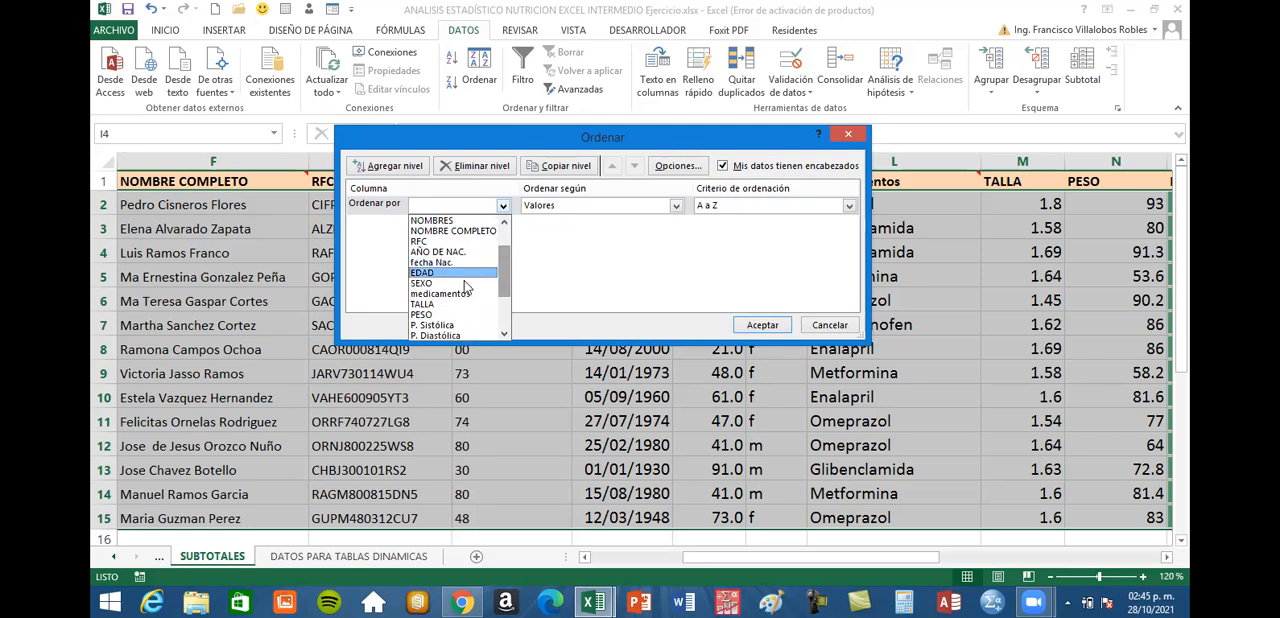
left_click(464, 284)
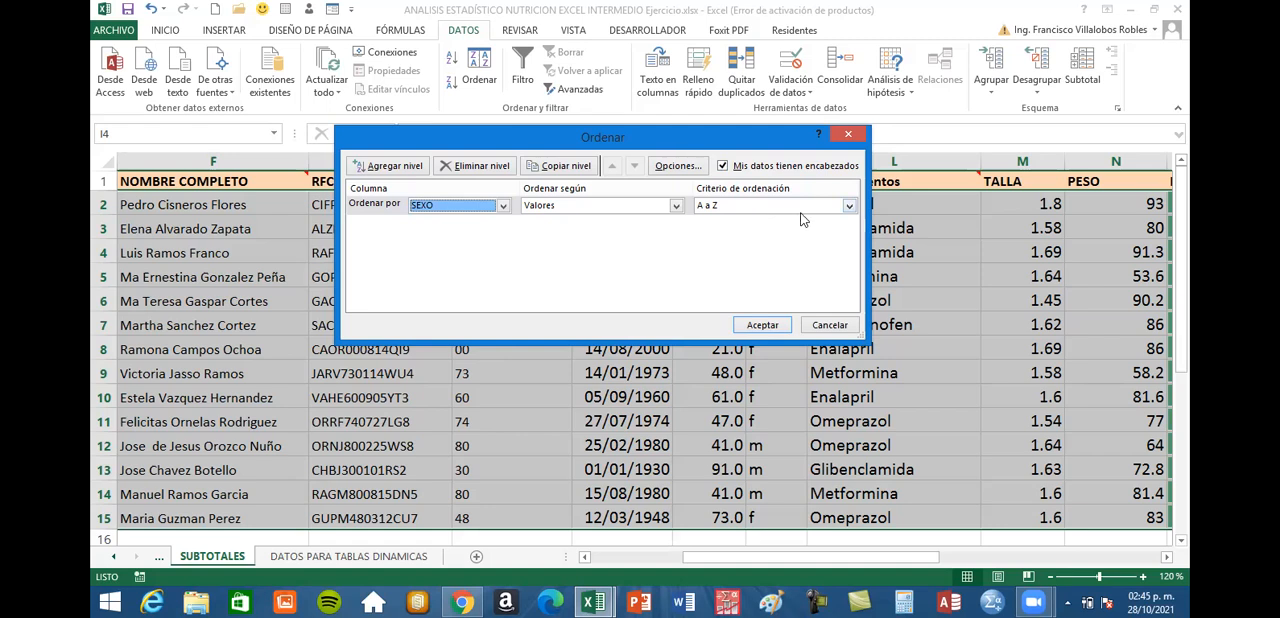
Set the sort order to A a Z and apply the sort to the table
left_click(847, 207)
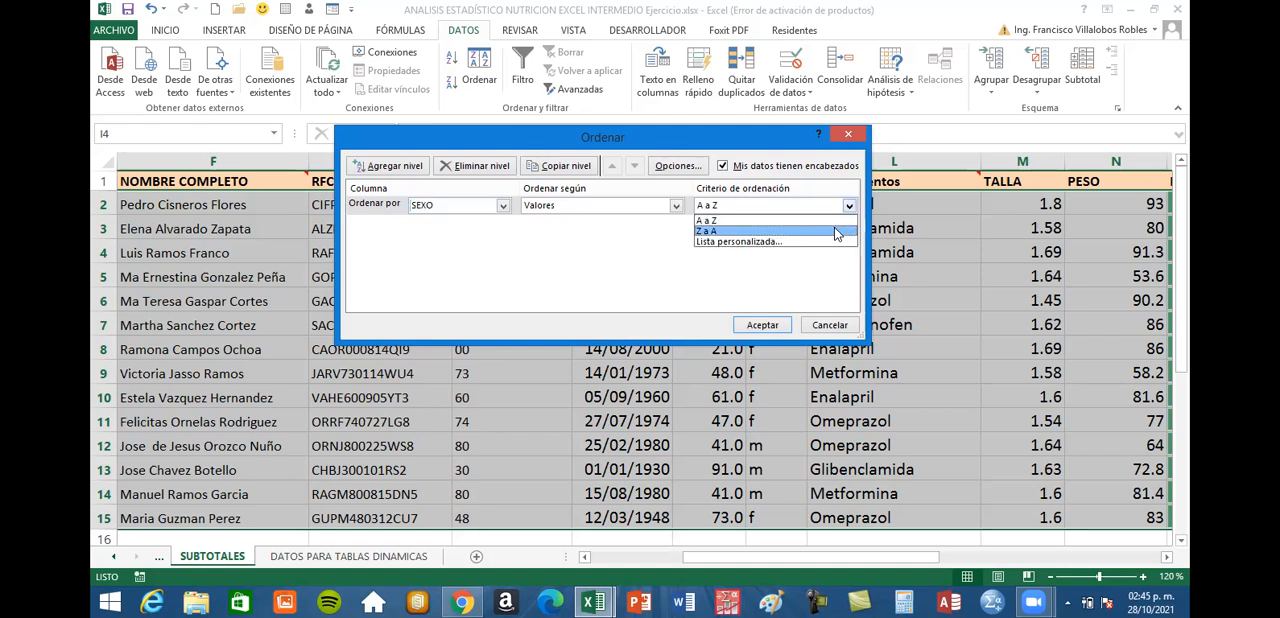
left_click(838, 231)
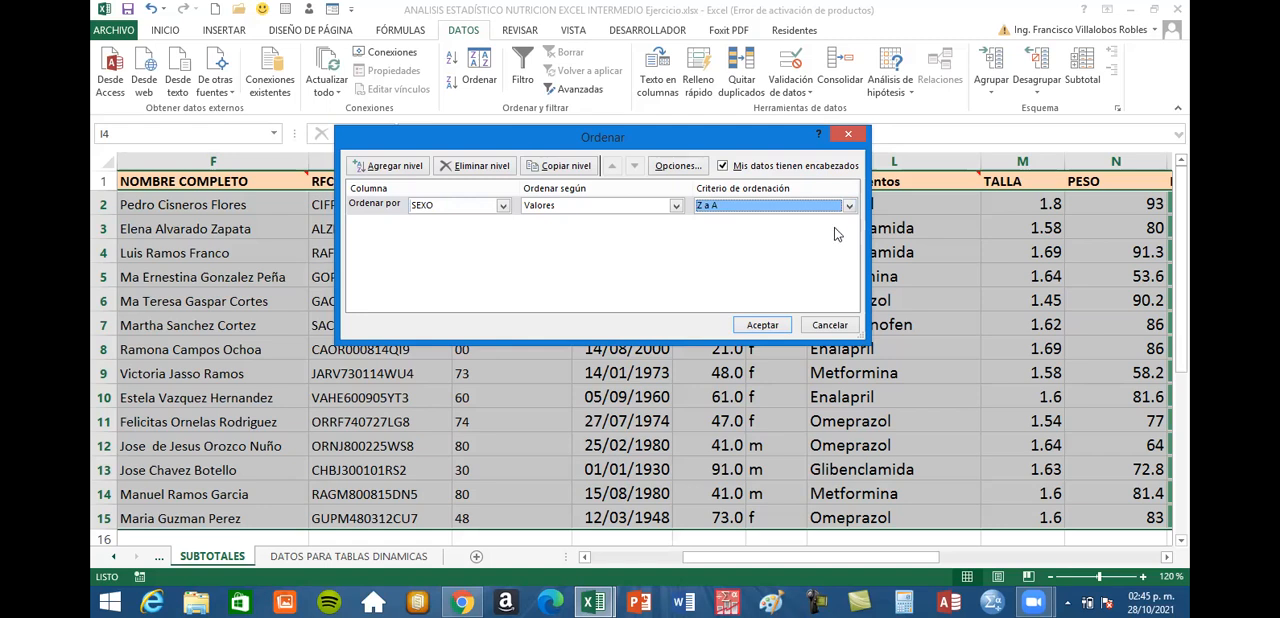
left_click(849, 206)
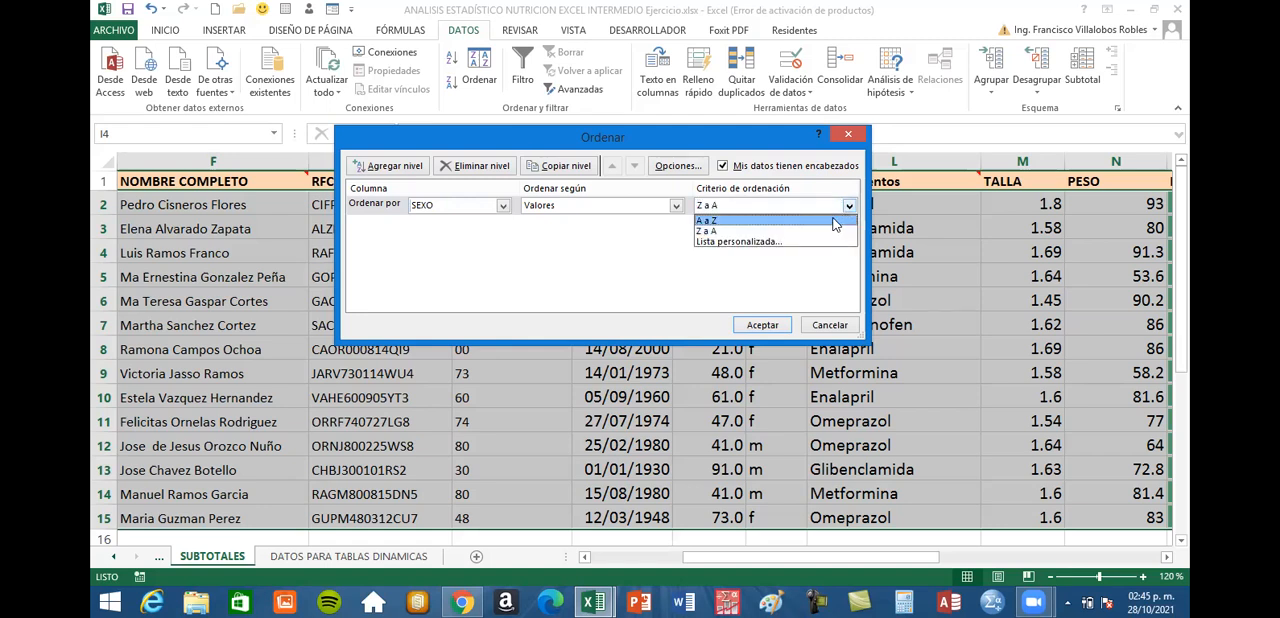
left_click(832, 220)
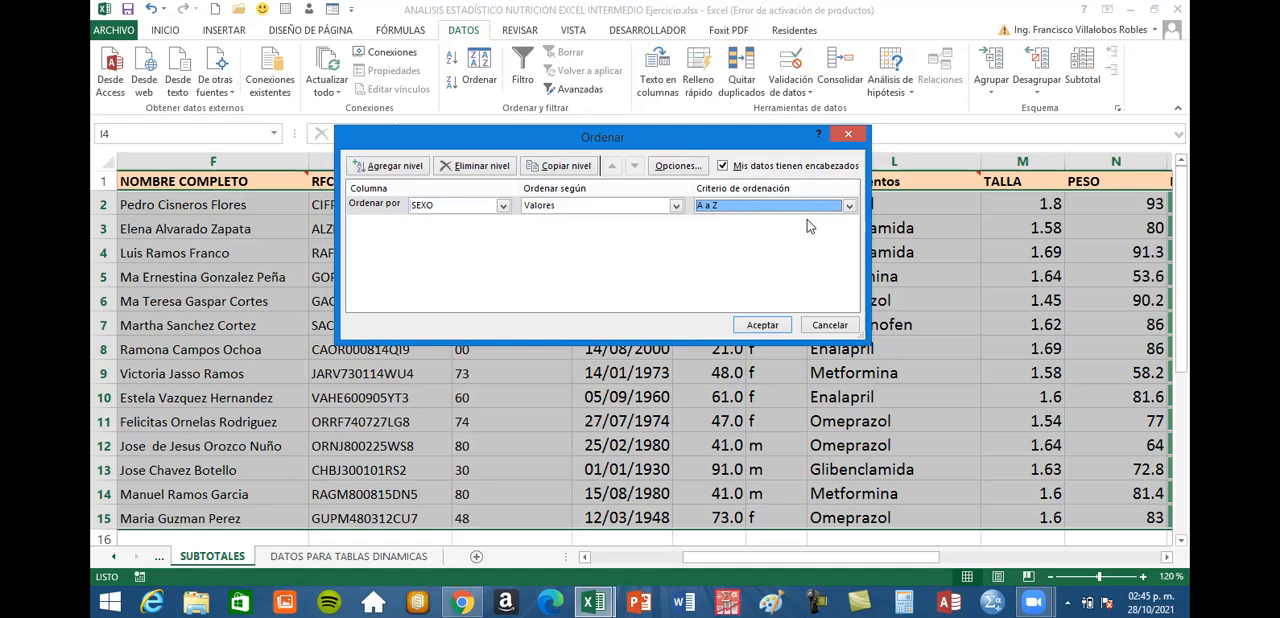
left_click(762, 325)
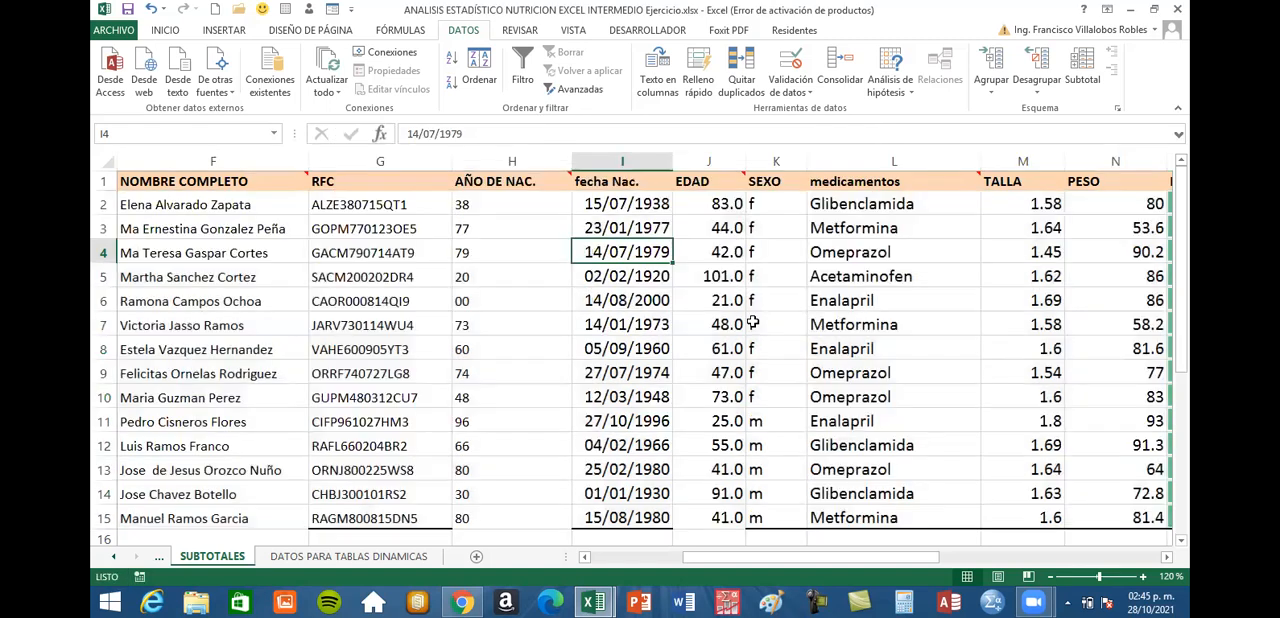
Review the f and m groups in the SEXO column and the order of the folio numbers after sorting
left_click_drag(780, 204, 772, 398)
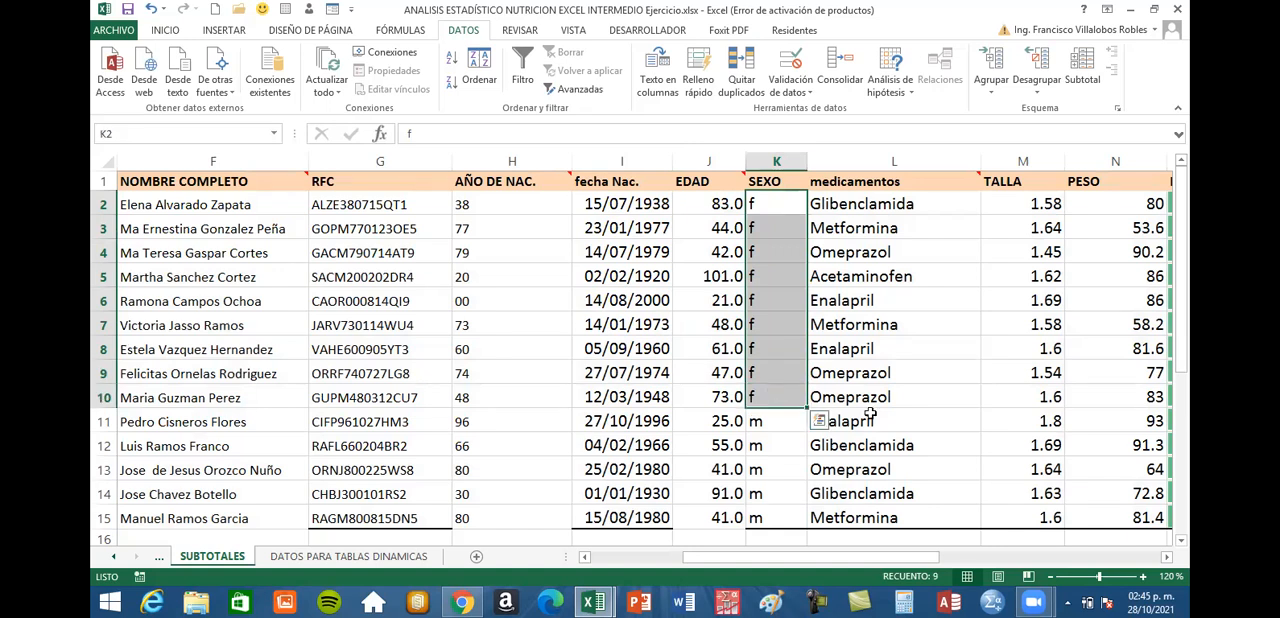
scroll(764, 211, "down", 3)
left_click_drag(764, 211, 771, 305)
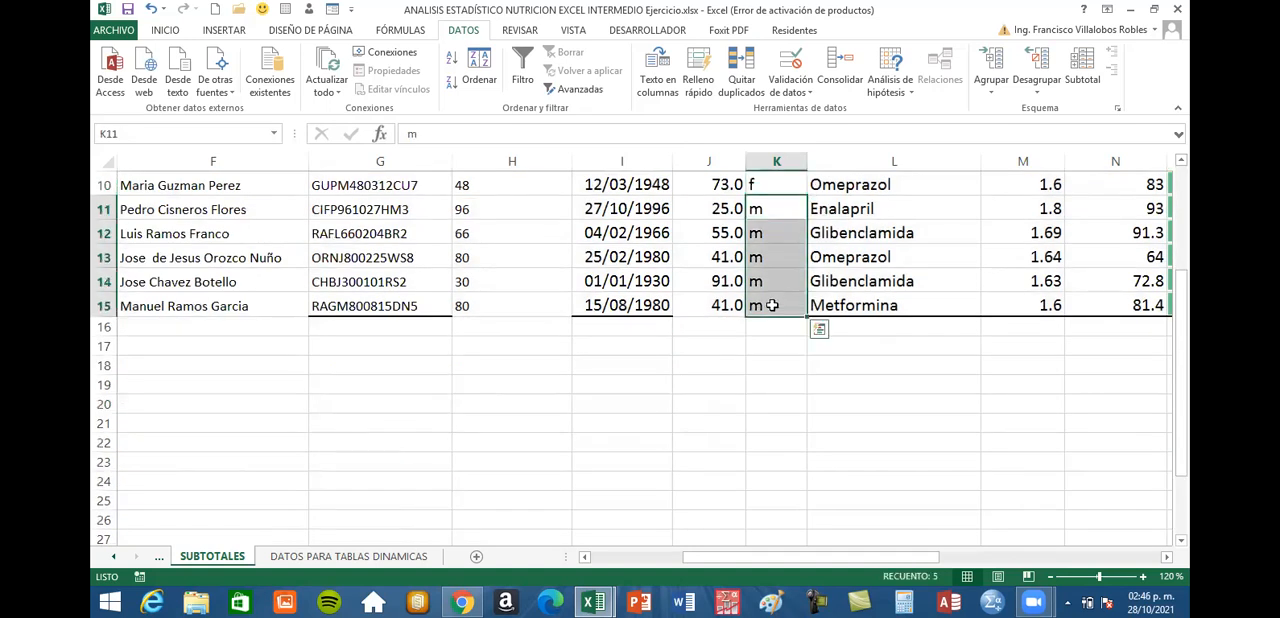
left_click_drag(1008, 557, 740, 560)
scroll(429, 426, "up", 3)
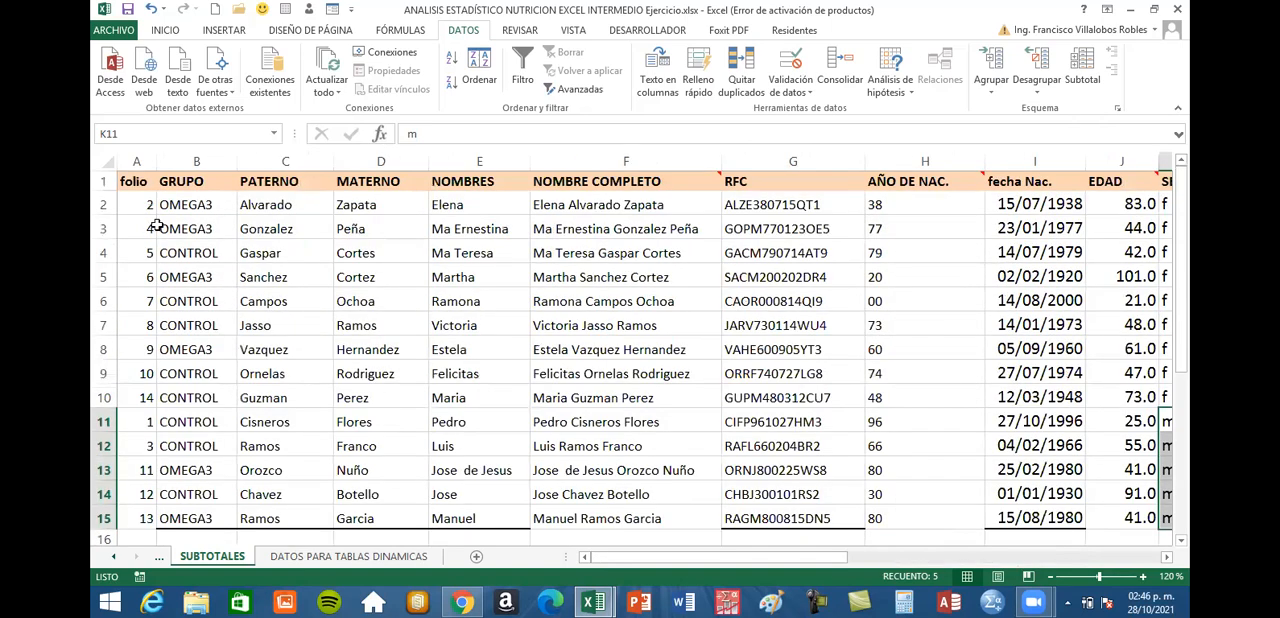
left_click_drag(137, 208, 125, 377)
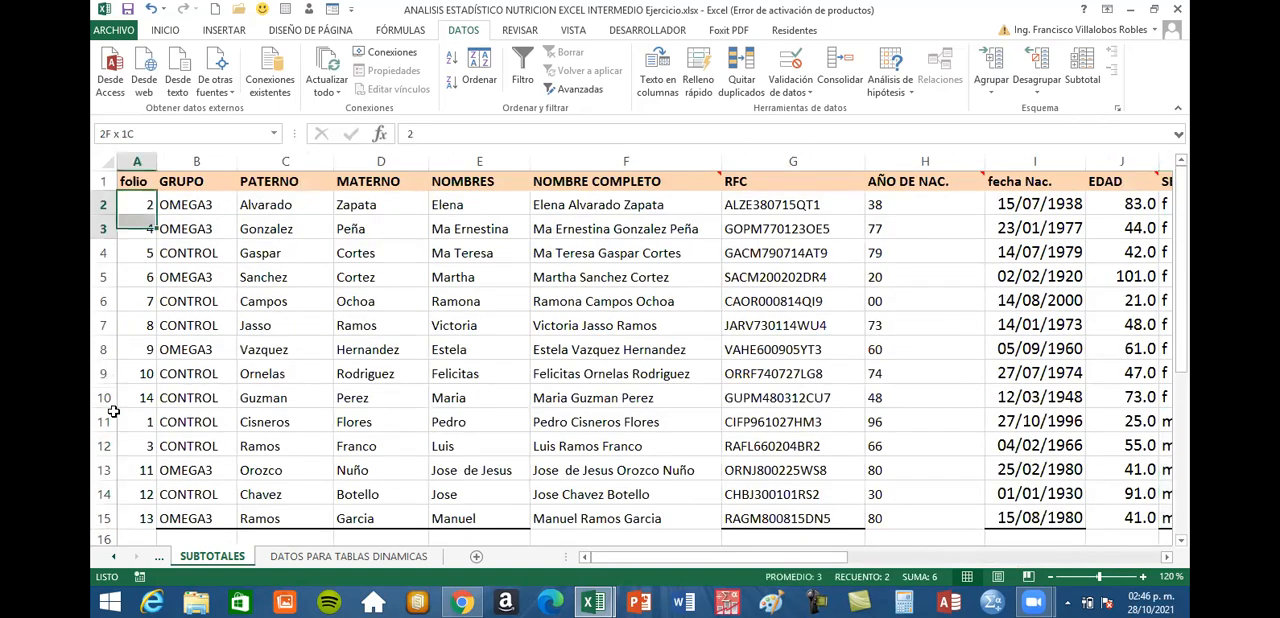
left_click_drag(131, 479, 135, 515)
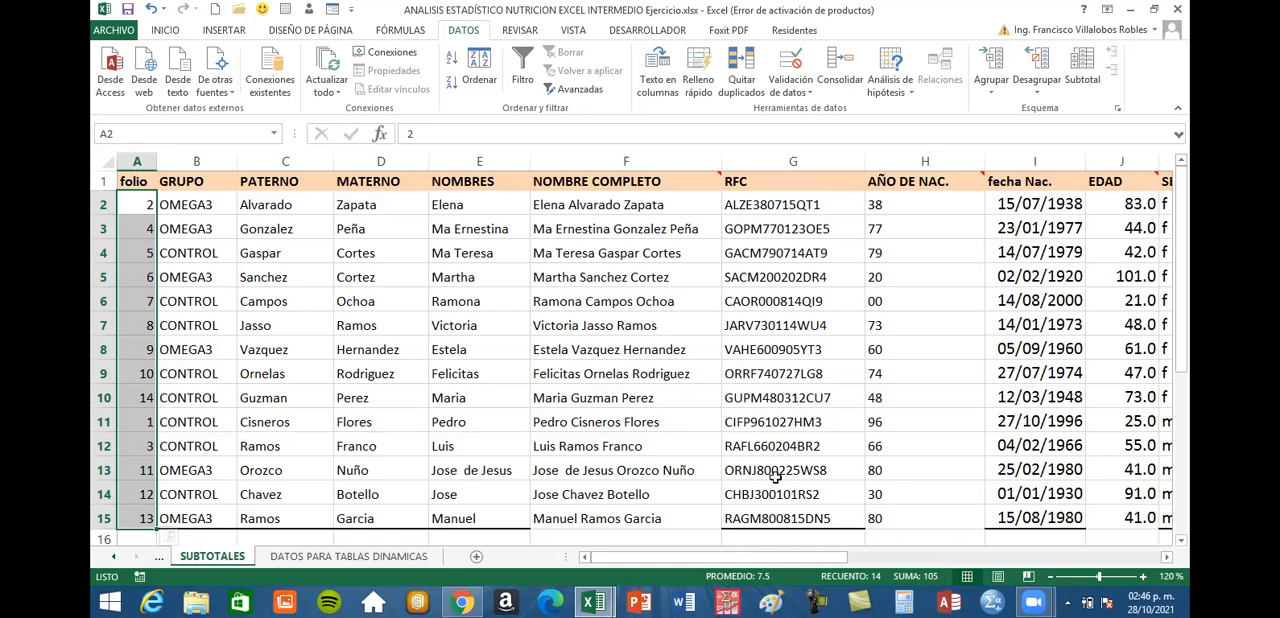
left_click(436, 418)
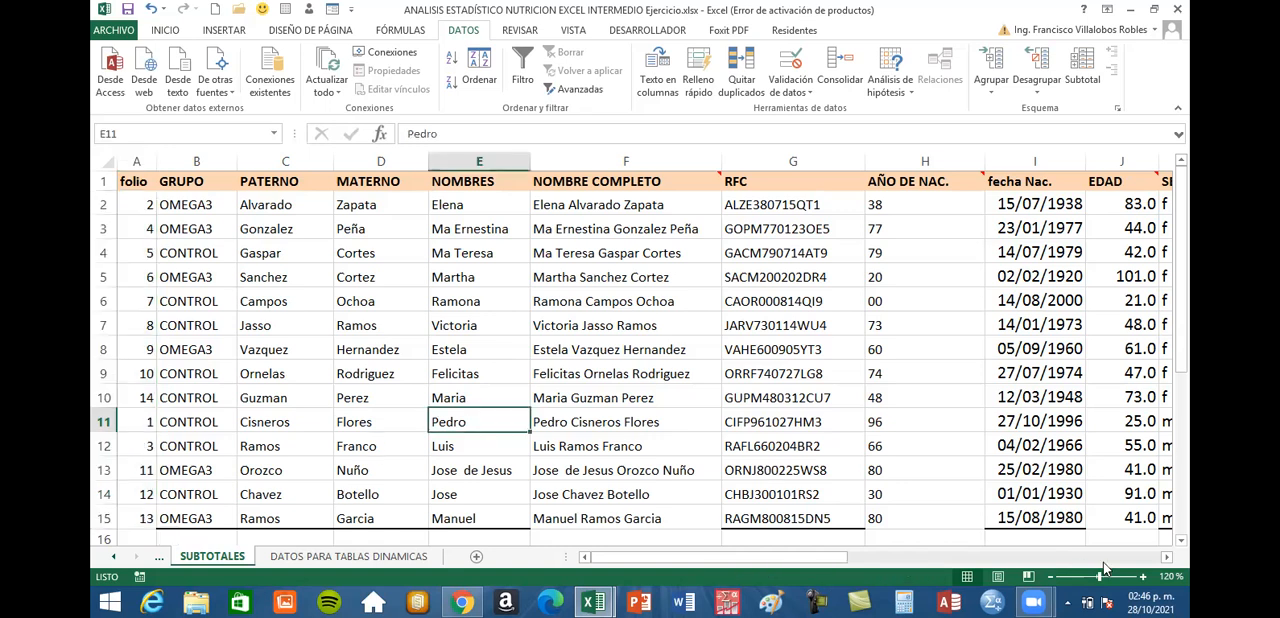
Open the Subtotal settings for the sorted patient table
left_click(1168, 558)
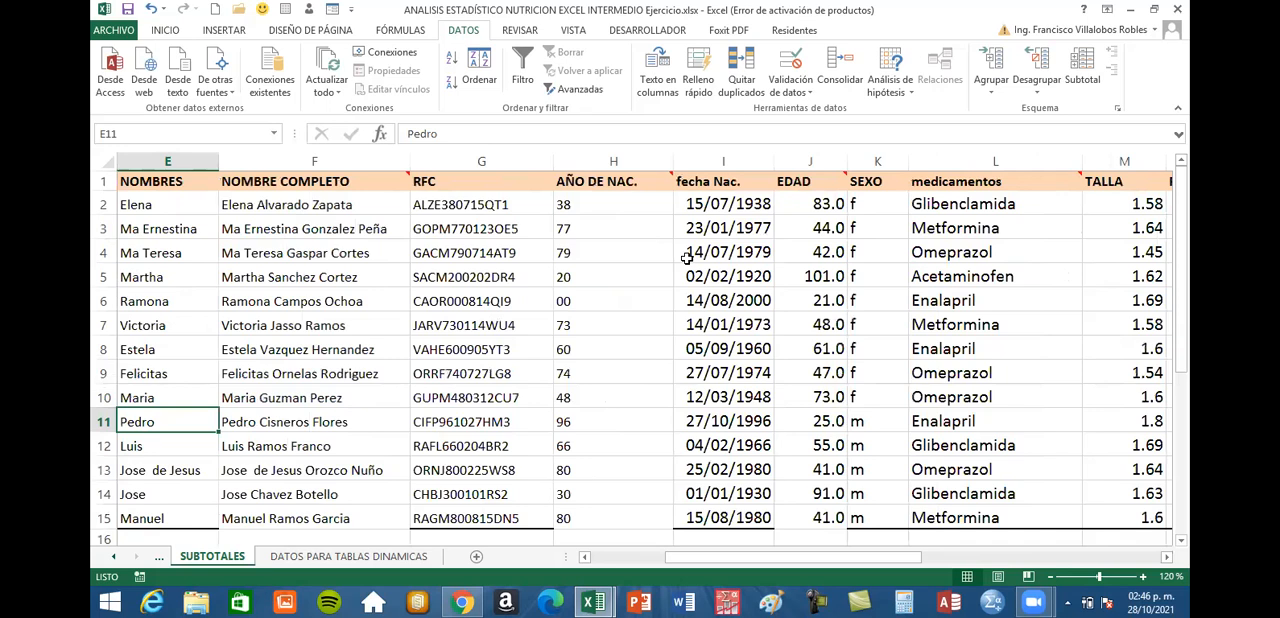
left_click(687, 258)
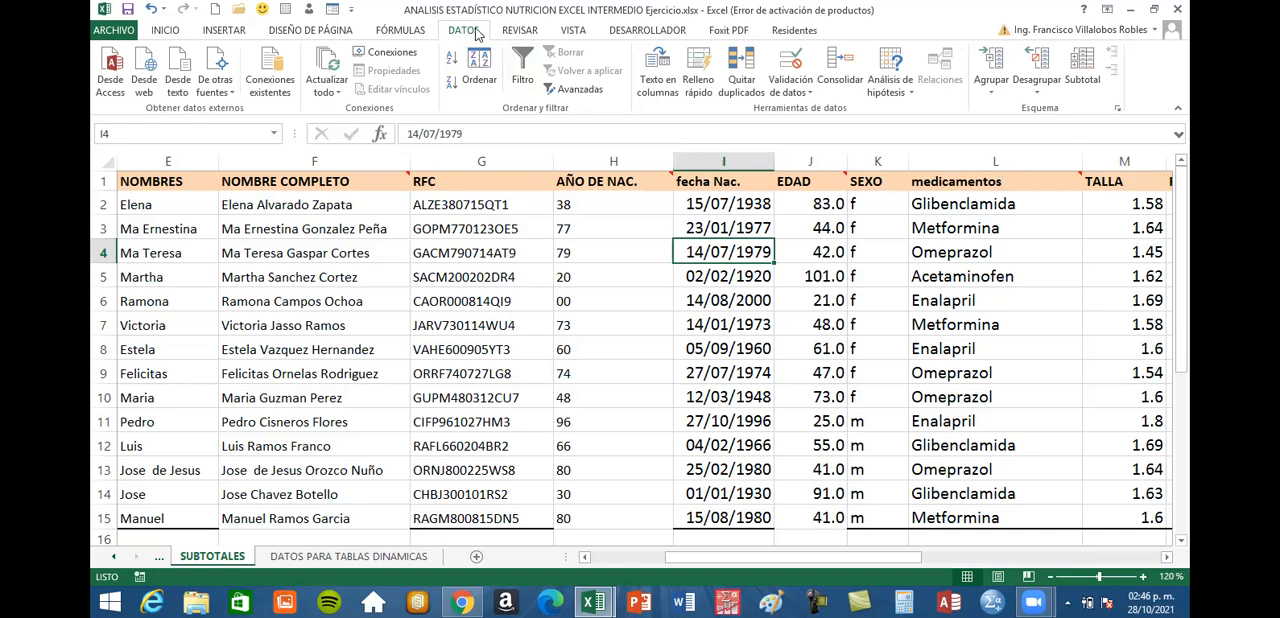
left_click(1086, 72)
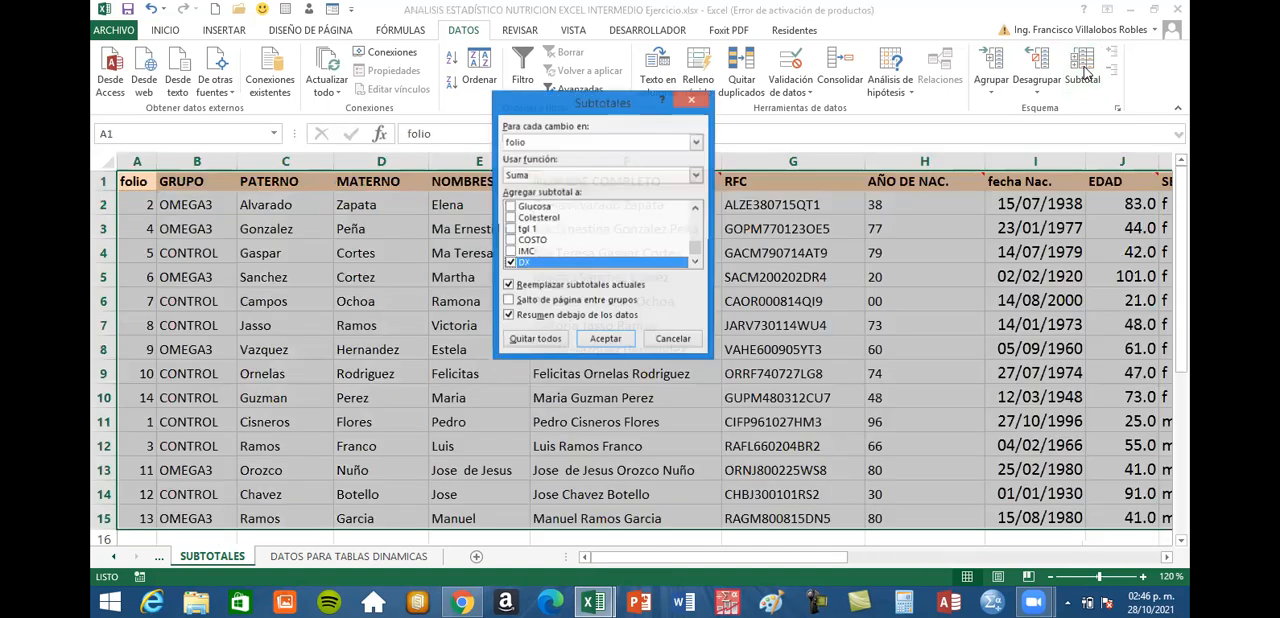
left_click_drag(576, 108, 630, 304)
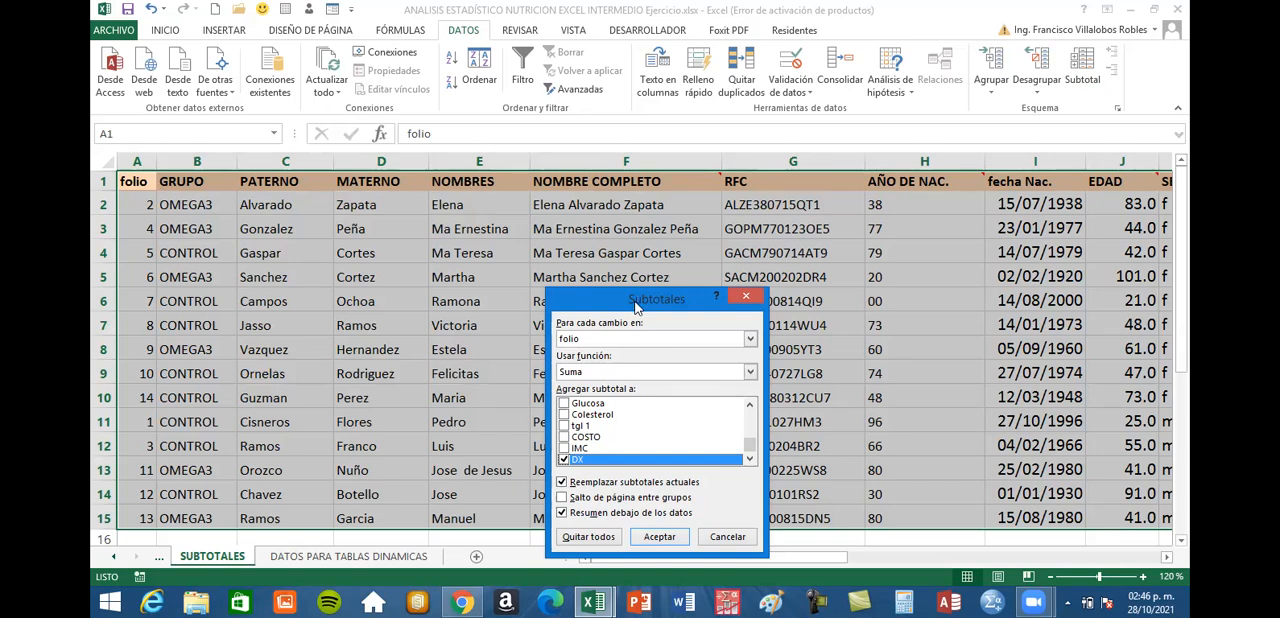
left_click_drag(636, 306, 585, 103)
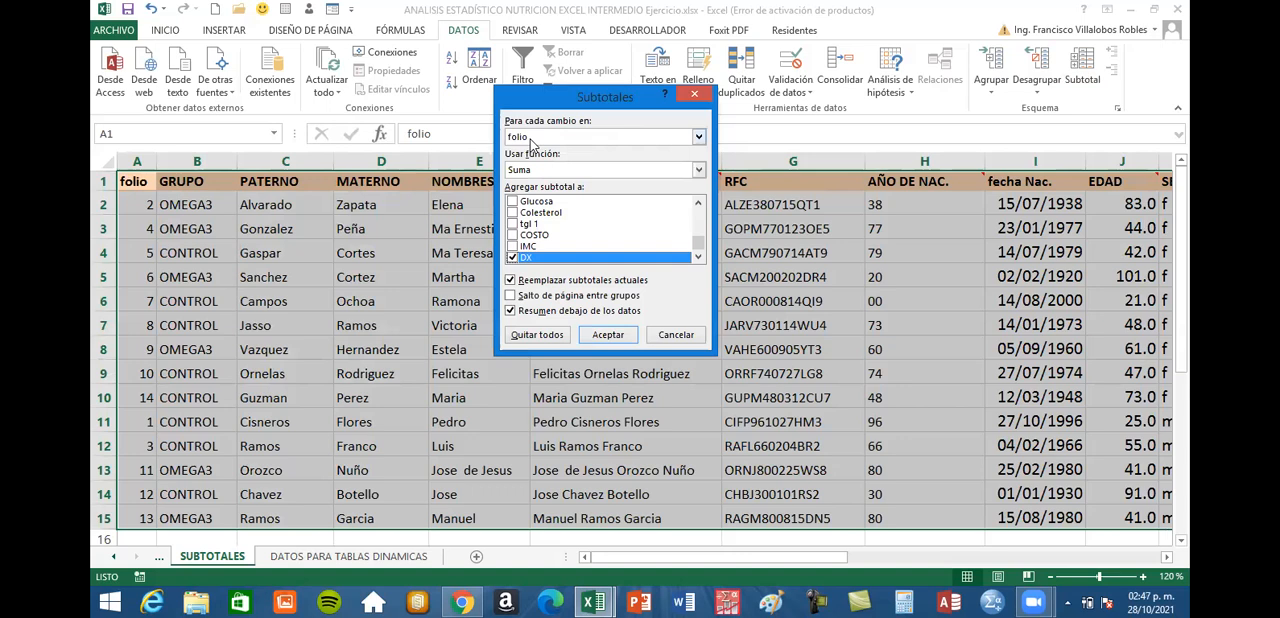
Choose SEXO as the column whose changes define the subtotal groups
left_click(698, 138)
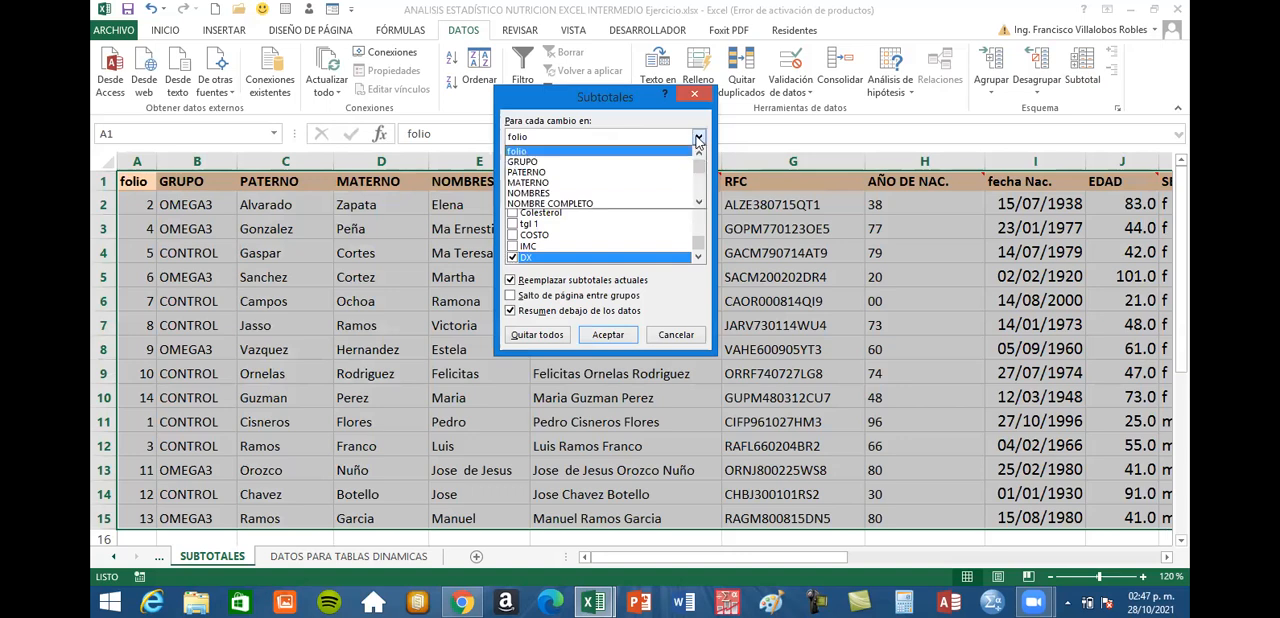
left_click(699, 203)
left_click(699, 203)
left_click(699, 203)
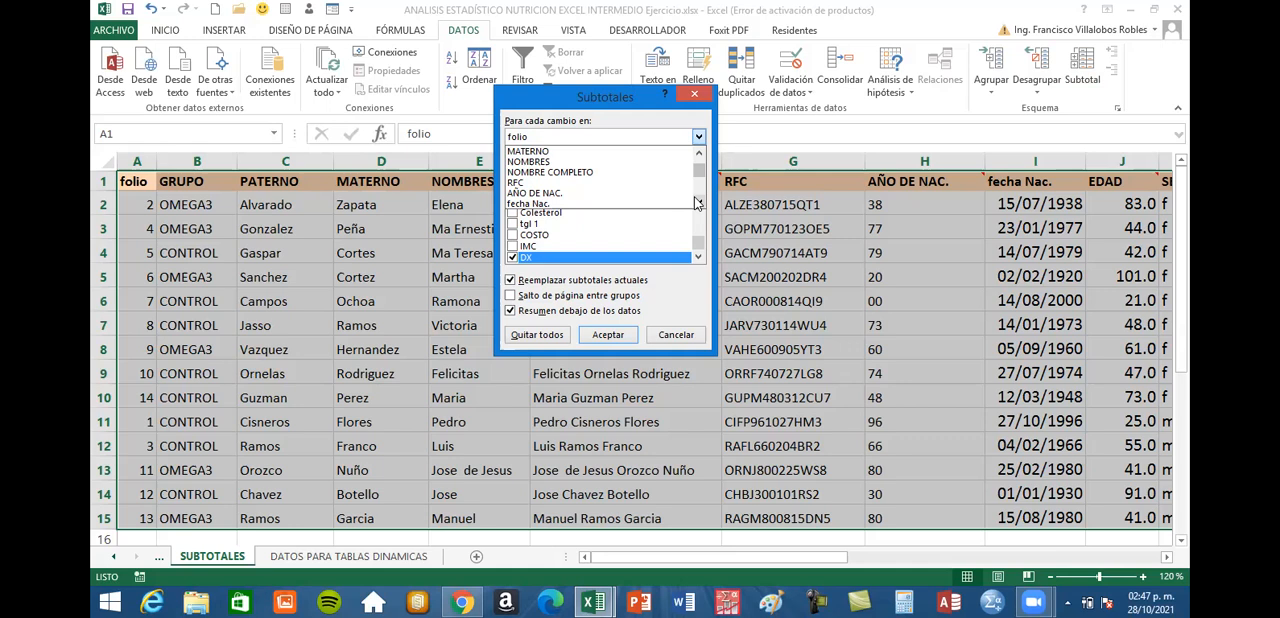
left_click(698, 204)
left_click(700, 205)
left_click(700, 205)
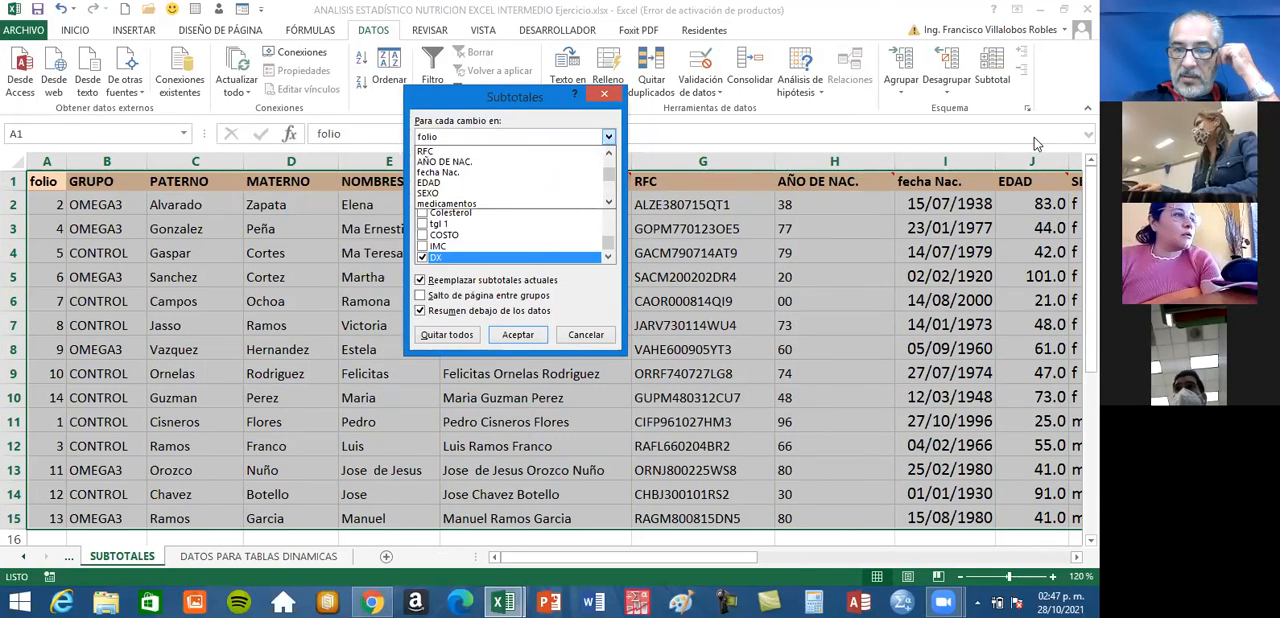
left_click(608, 203)
left_click(608, 203)
left_click(608, 203)
left_click(608, 203)
left_click(608, 154)
left_click(608, 154)
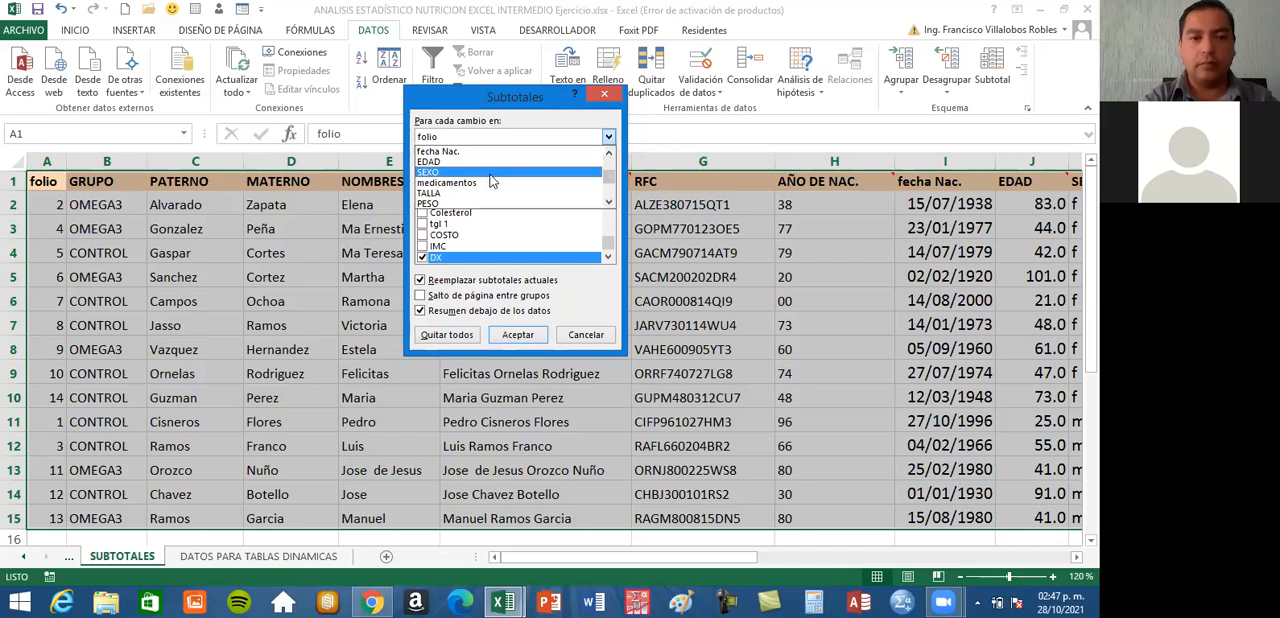
left_click(490, 175)
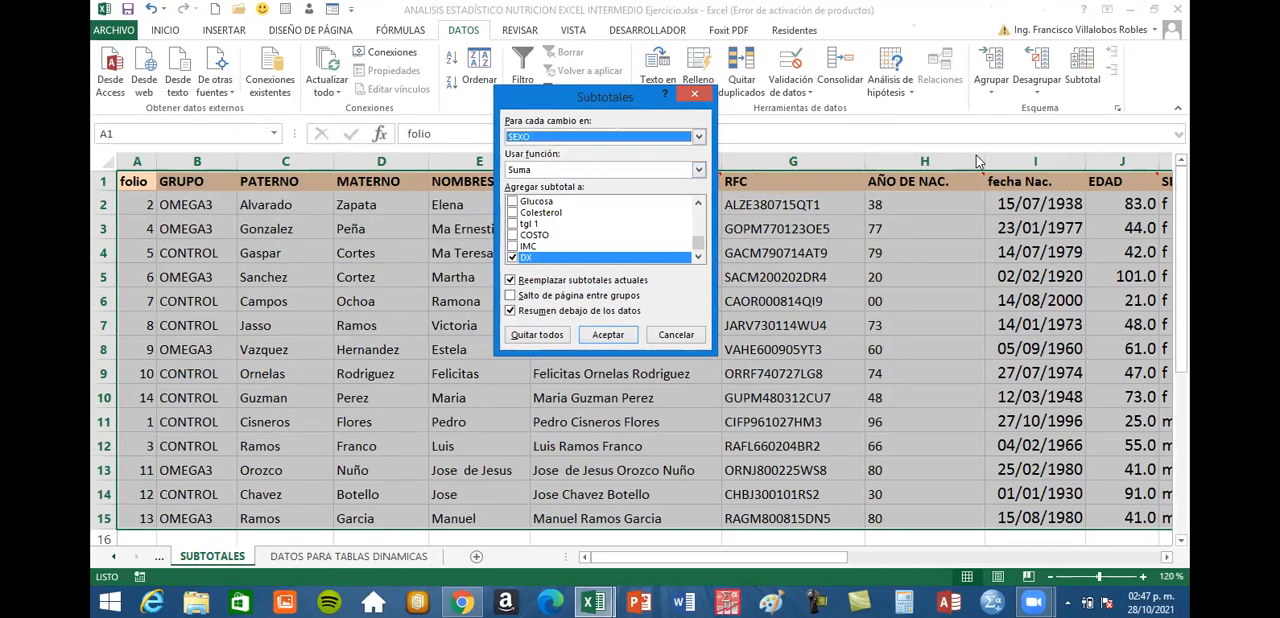
Set the subtotal function to Promedio
left_click_drag(610, 100, 777, 92)
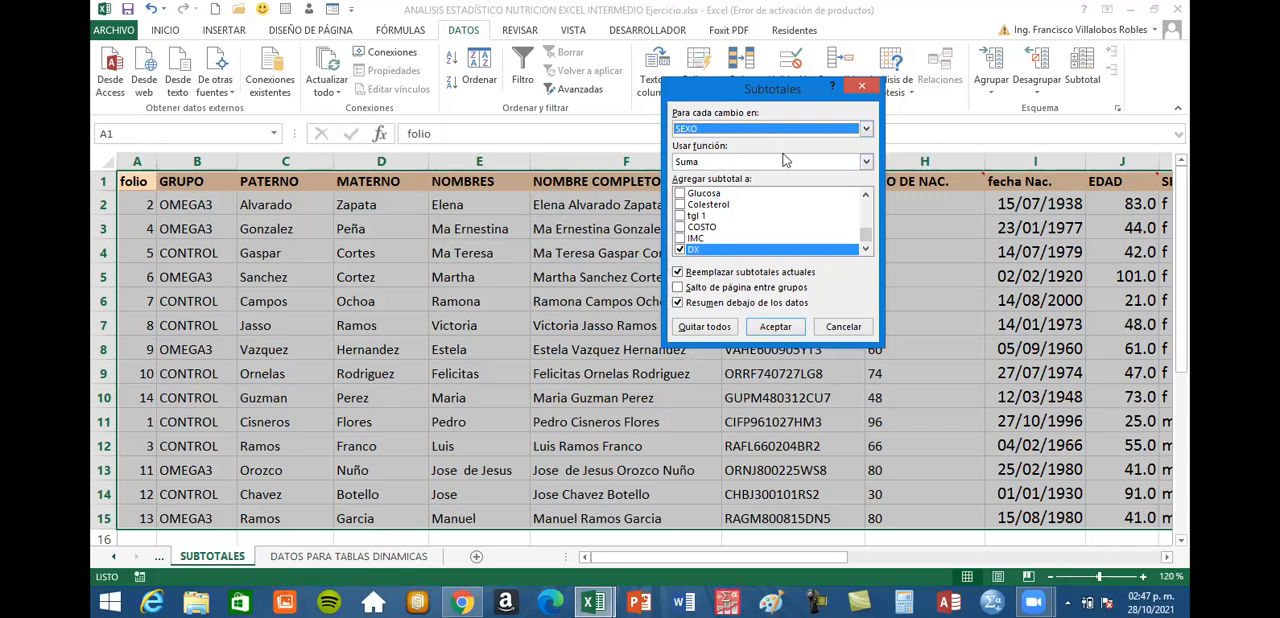
left_click(865, 162)
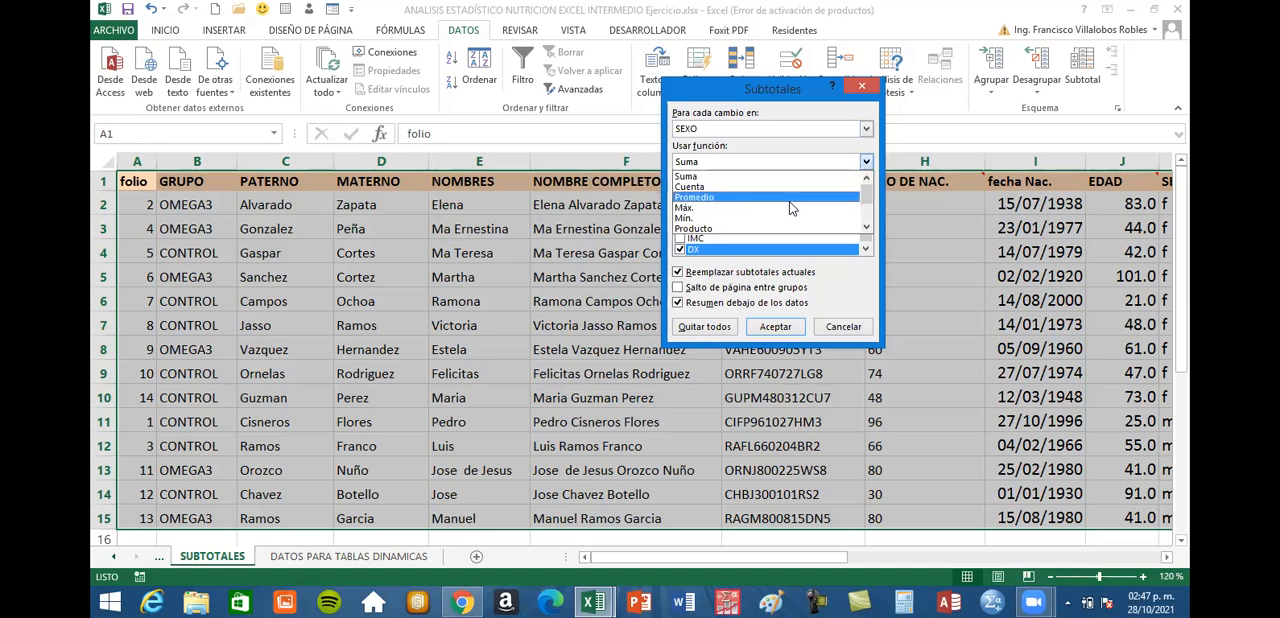
left_click(866, 229)
left_click(866, 229)
left_click(866, 229)
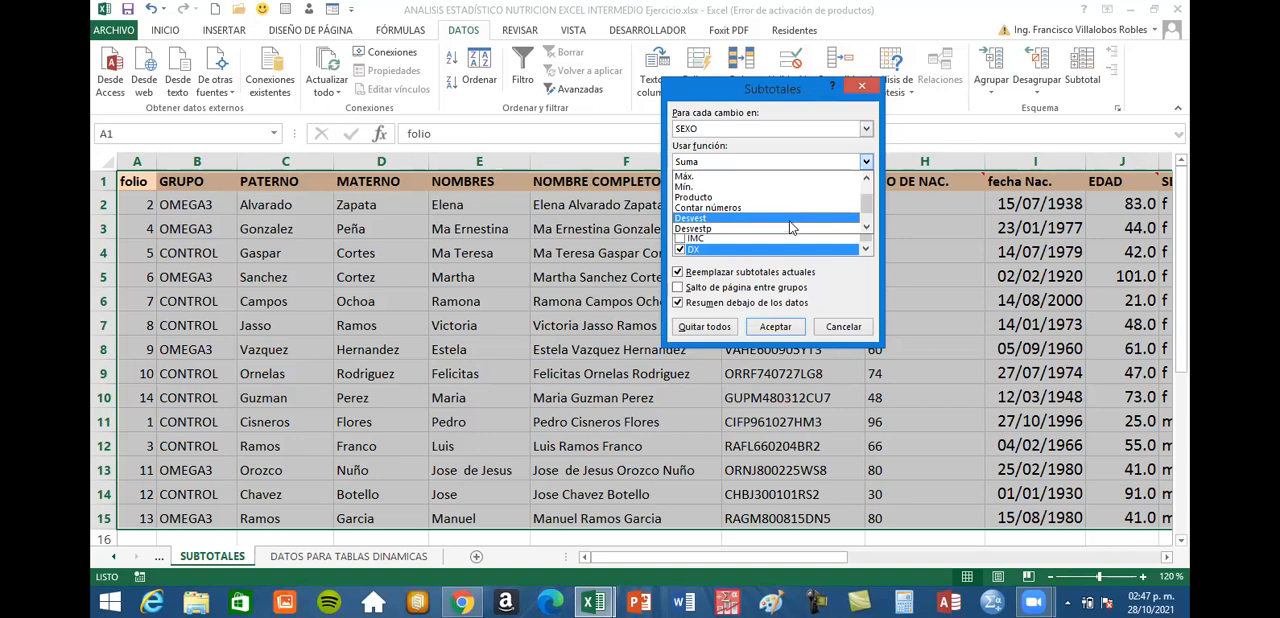
left_click(866, 230)
left_click(866, 230)
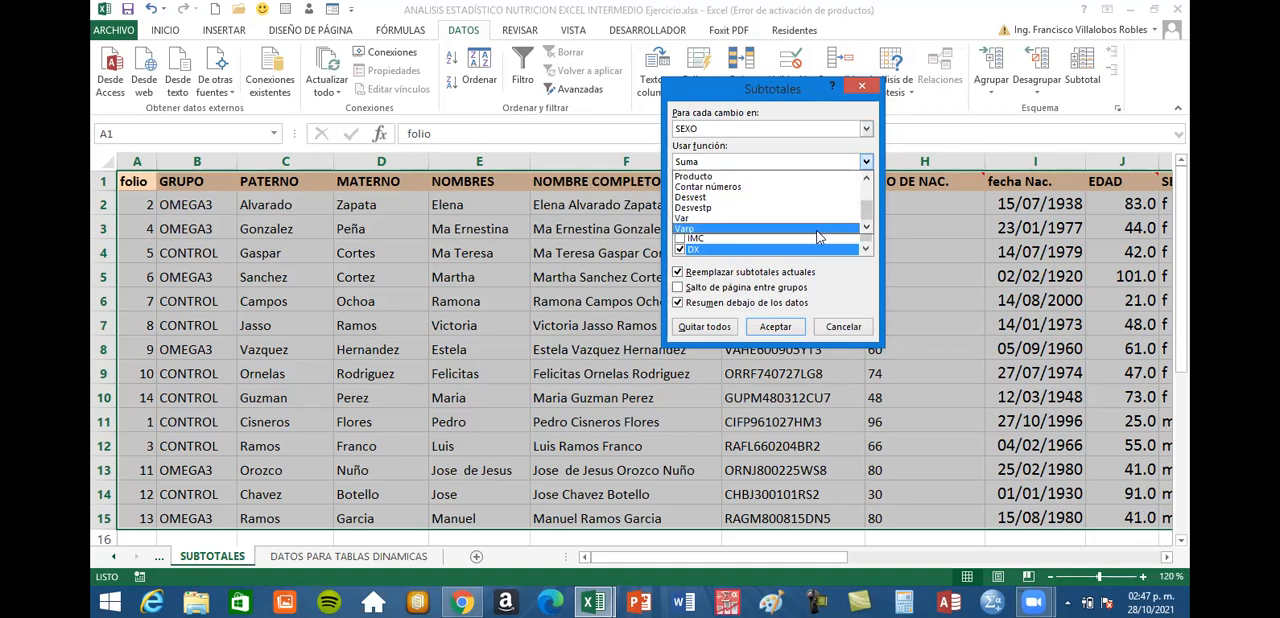
left_click_drag(867, 205, 867, 194)
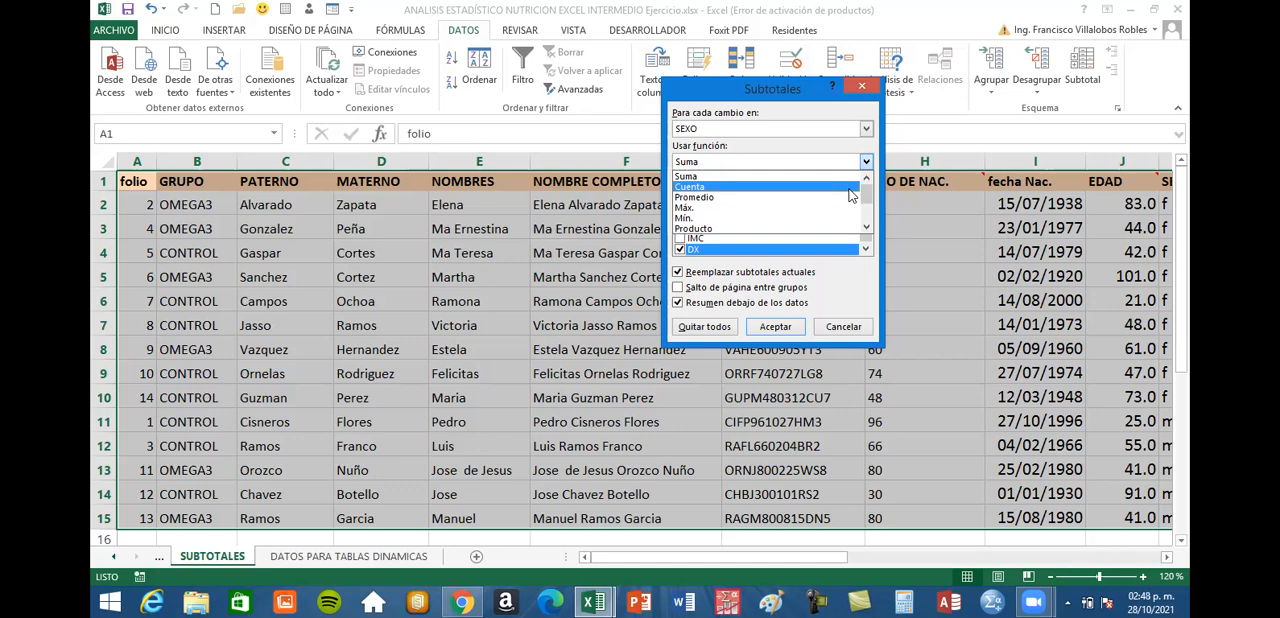
left_click(722, 198)
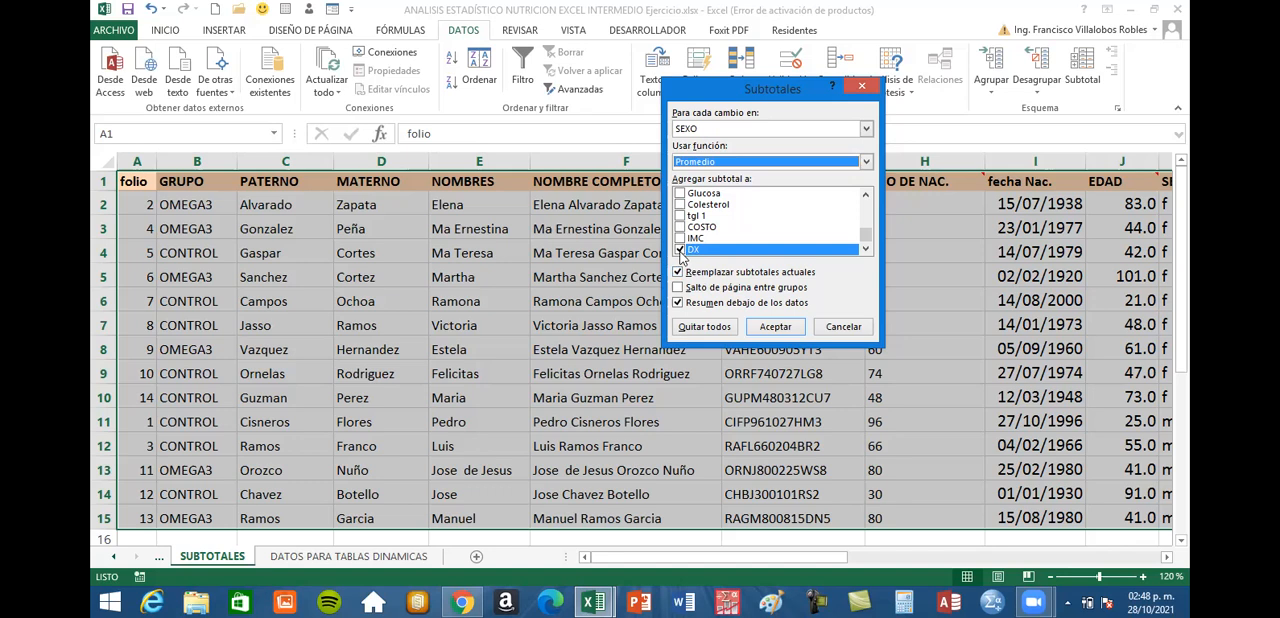
Exclude DX from the subtotals and include EDAD, TALLA and PESO
left_click(680, 250)
scroll(865, 224, "up", 5)
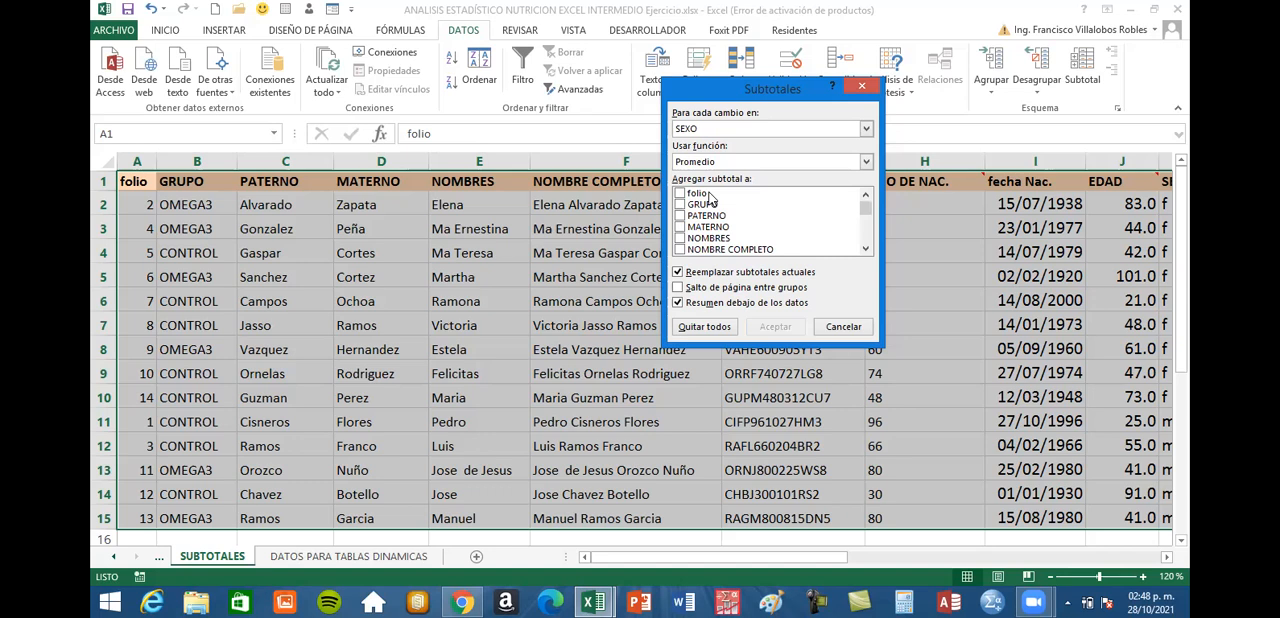
left_click(864, 250)
left_click(864, 250)
left_click(864, 250)
left_click(864, 250)
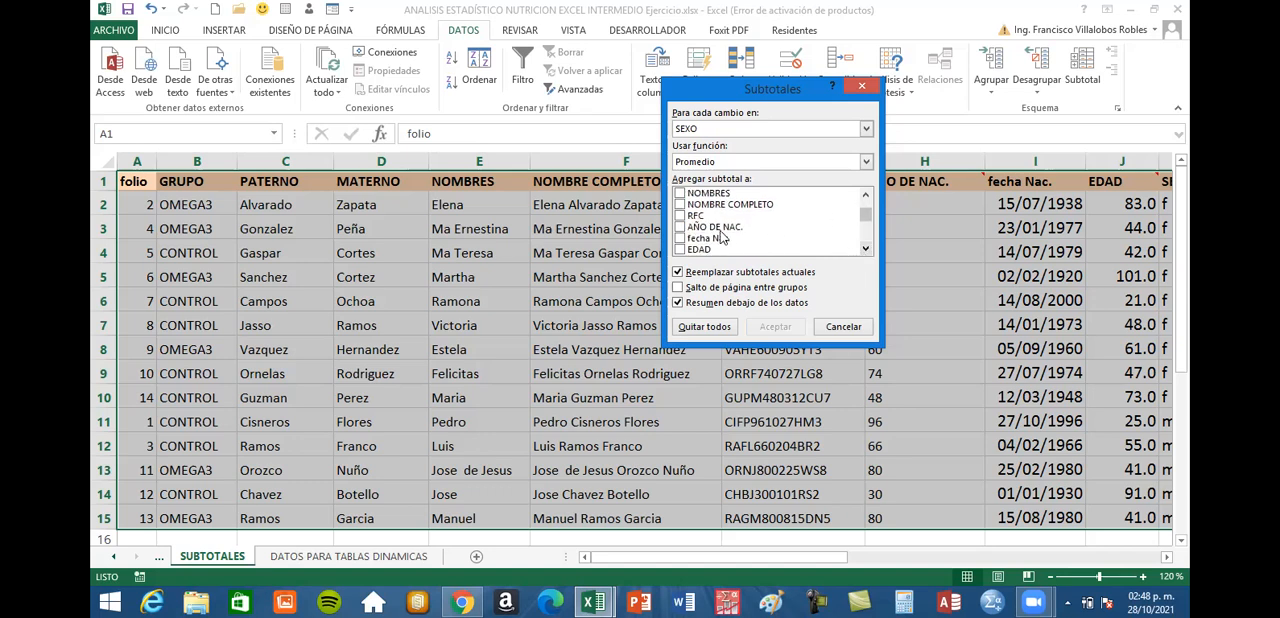
left_click(681, 249)
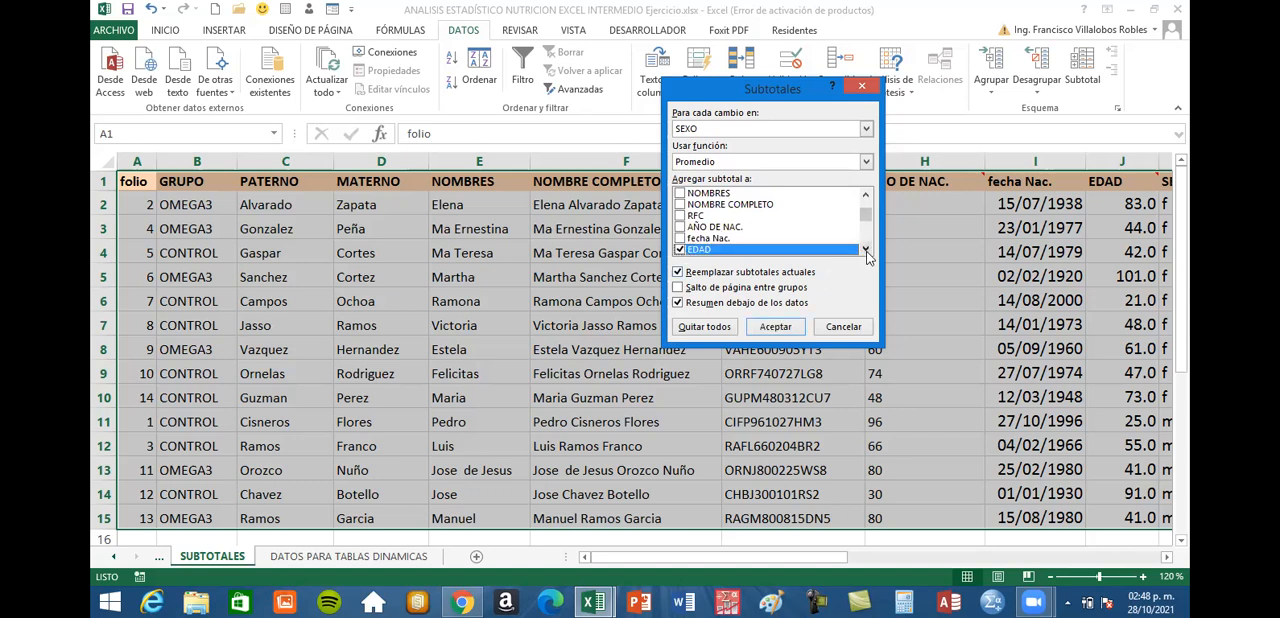
left_click(865, 249)
left_click(865, 249)
left_click(865, 249)
left_click(865, 249)
left_click(865, 249)
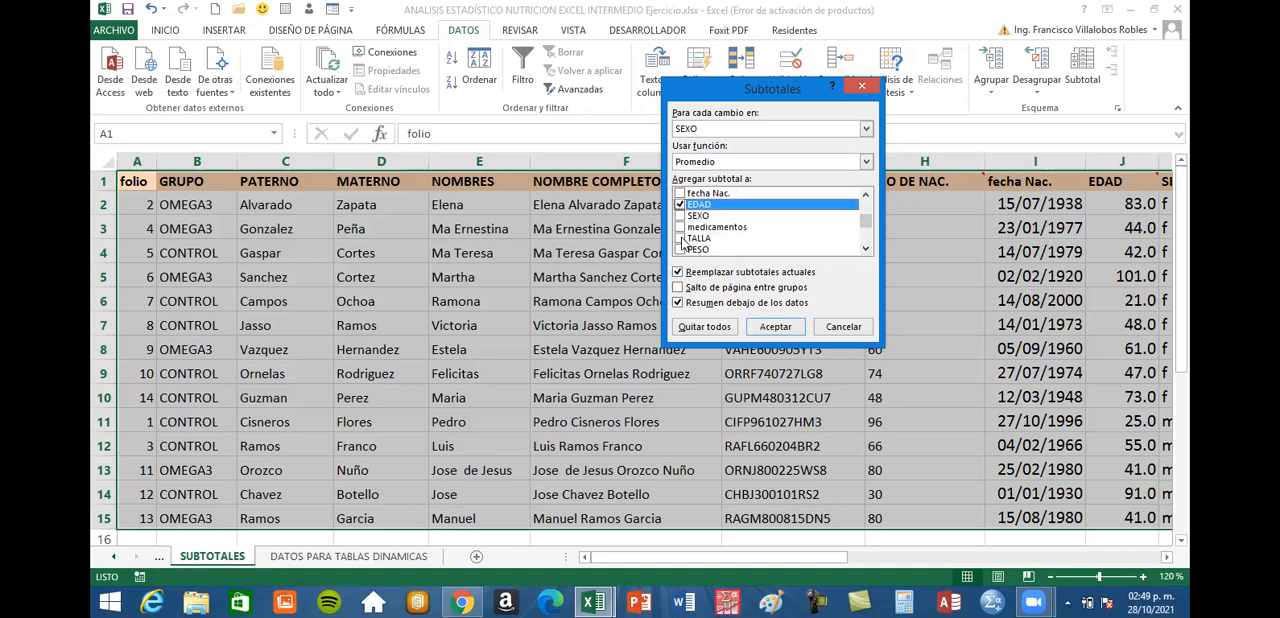
left_click(680, 238)
left_click(680, 249)
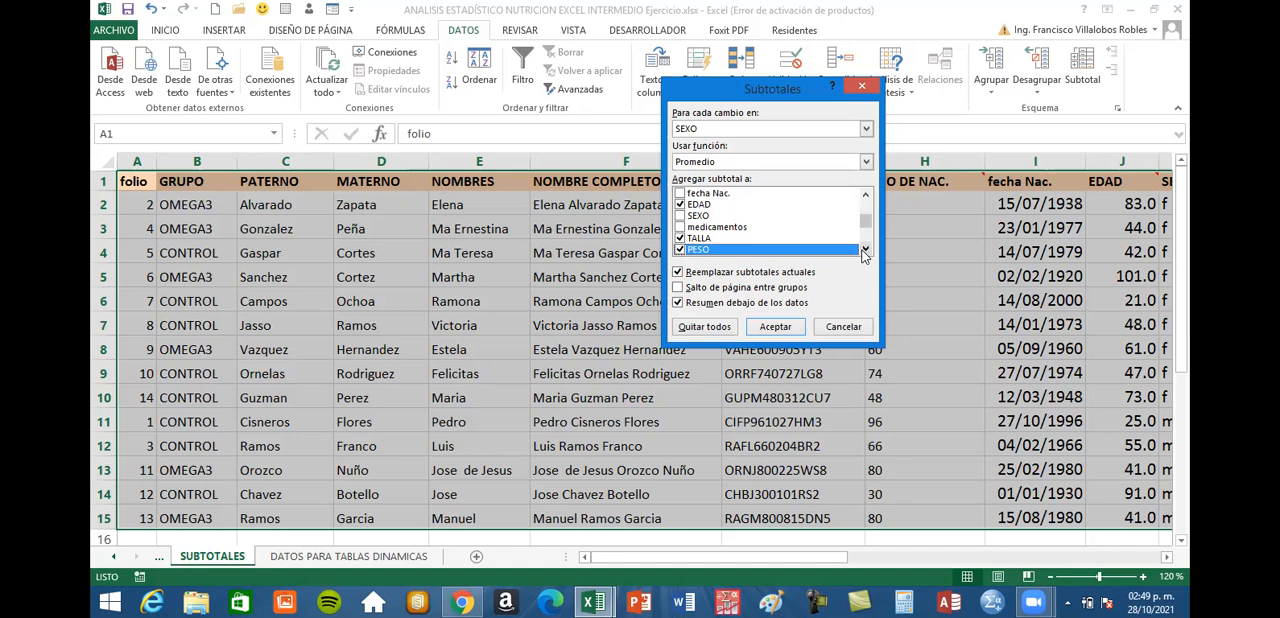
Include P. Sistólica and P. Diastólica among the columns to subtotal
left_click(865, 249)
left_click(865, 249)
left_click(865, 249)
left_click(865, 249)
left_click(682, 217)
left_click(683, 228)
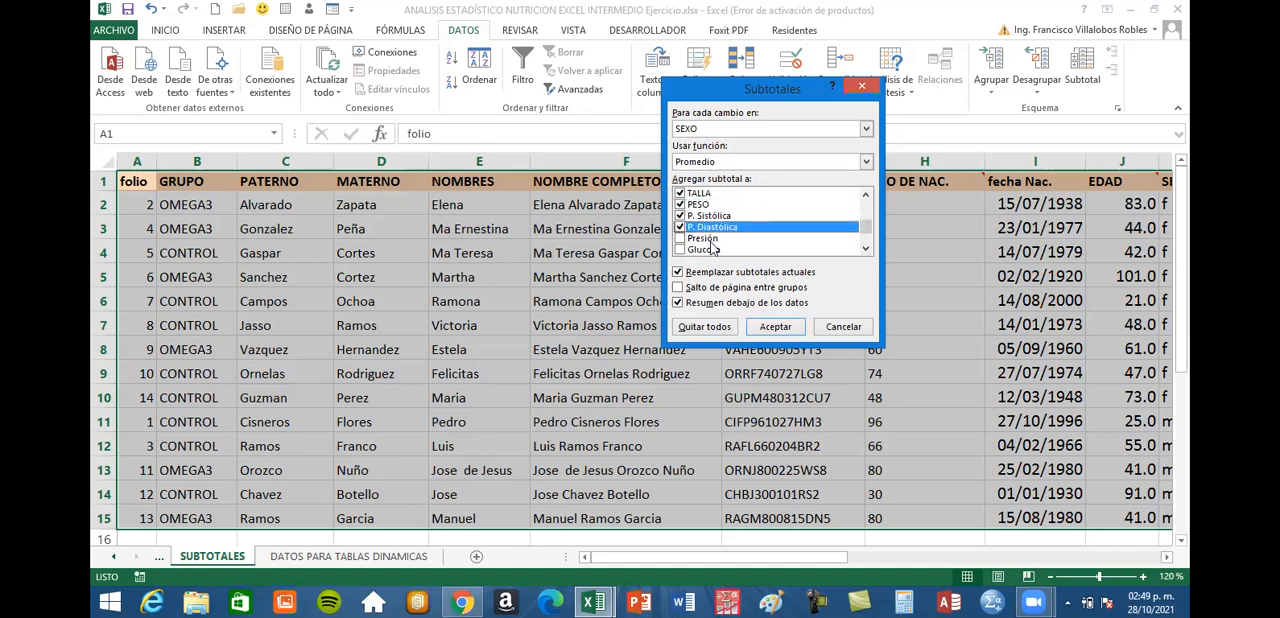
Include Glucosa, Colesterol, tgl 1, COSTO and IMC among the columns to subtotal
left_click(865, 249)
left_click(865, 249)
left_click(680, 228)
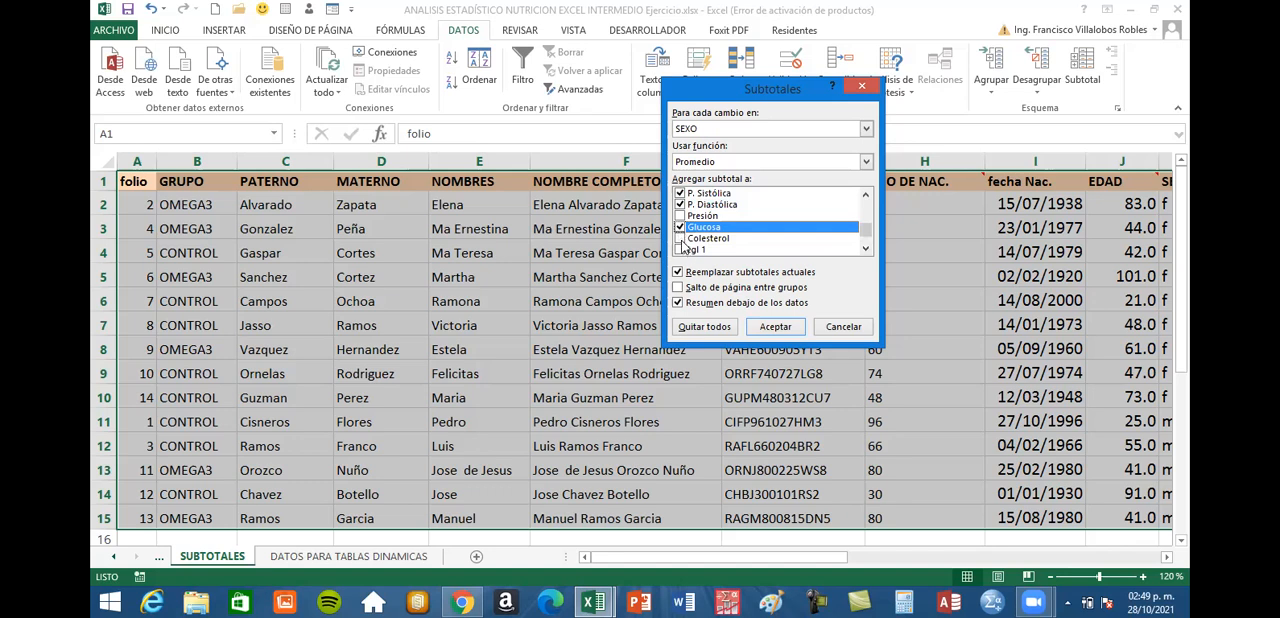
left_click(680, 239)
left_click(680, 250)
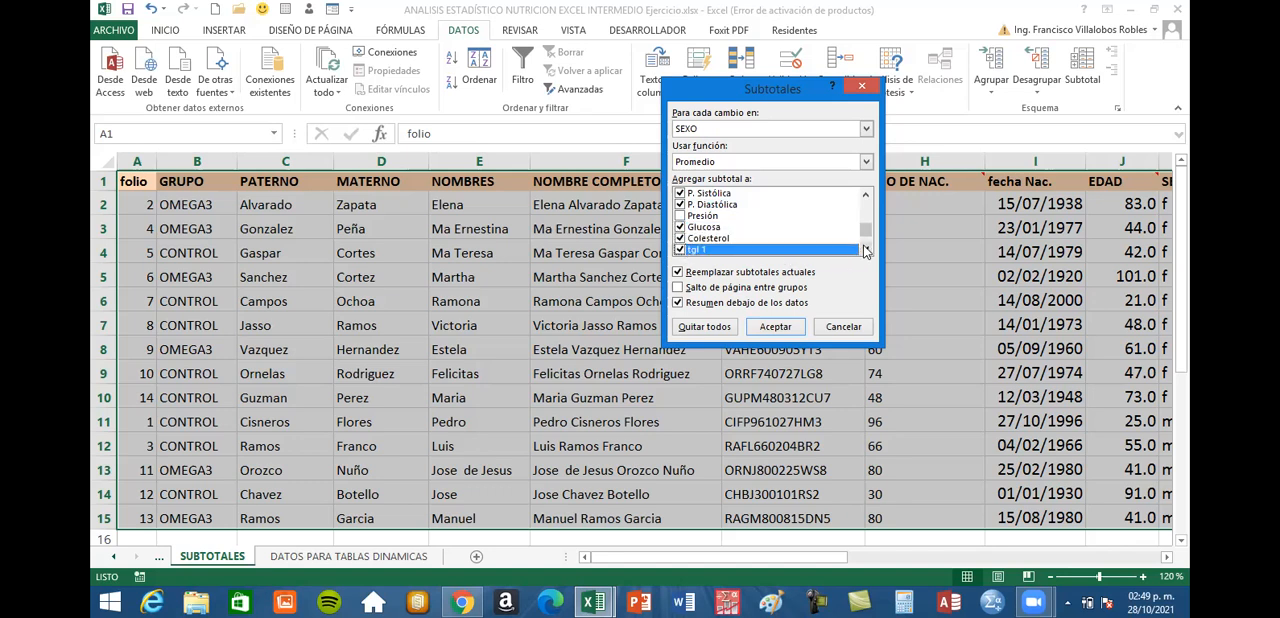
left_click(865, 249)
left_click(865, 249)
left_click(865, 249)
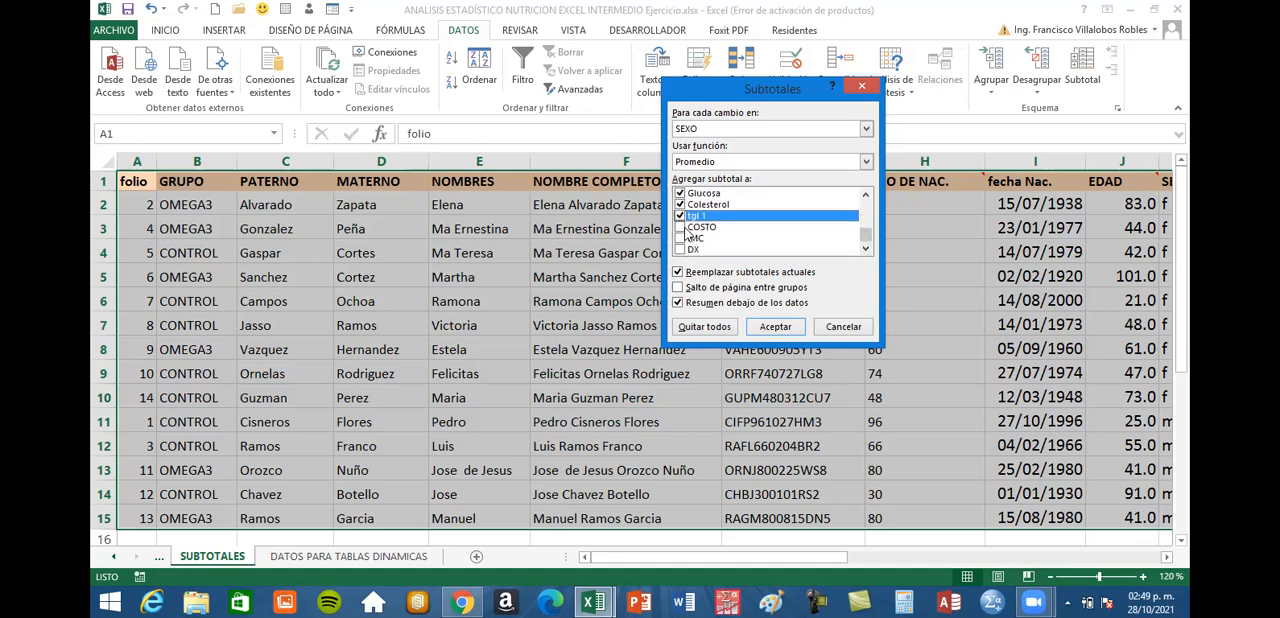
left_click(680, 227)
left_click(680, 238)
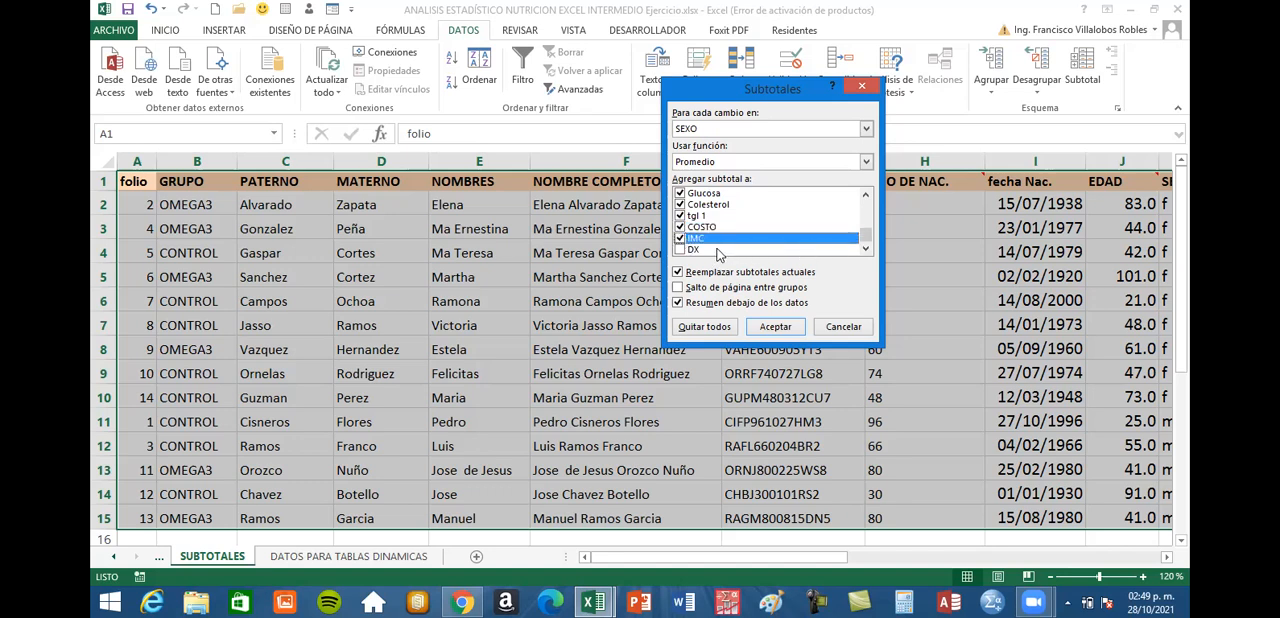
mouse_move(866, 241)
left_mouse_down()
mouse_move(870, 205)
mouse_move(865, 248)
left_mouse_up()
left_click(678, 302)
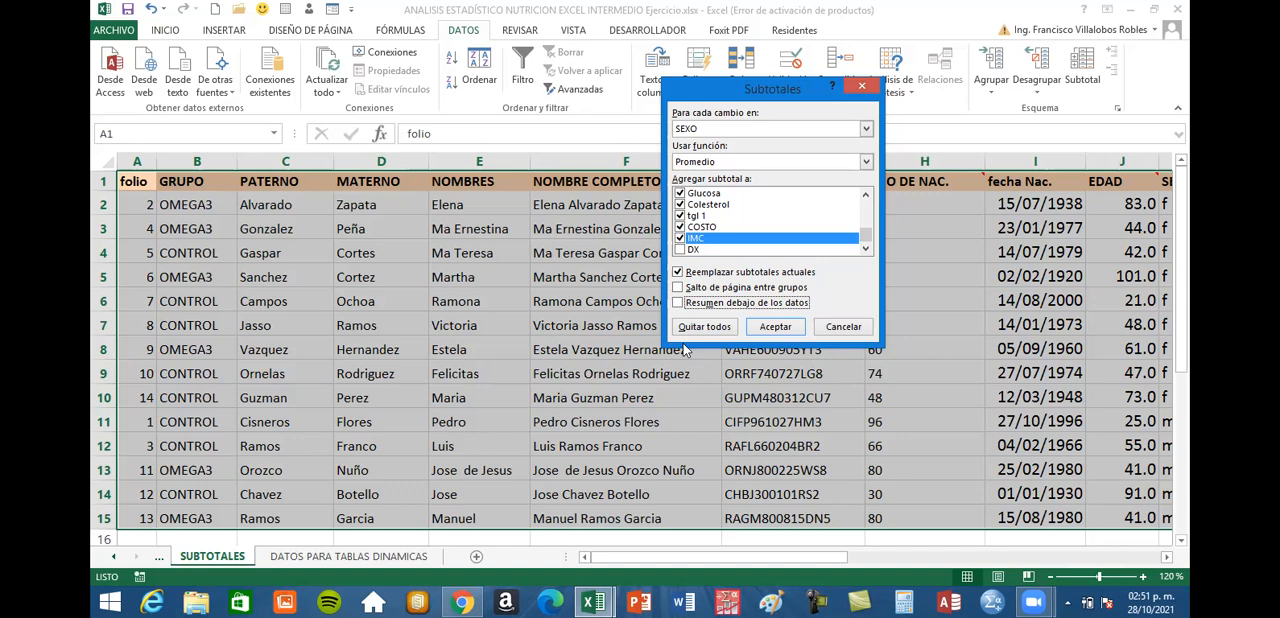
left_click(679, 303)
left_click(679, 288)
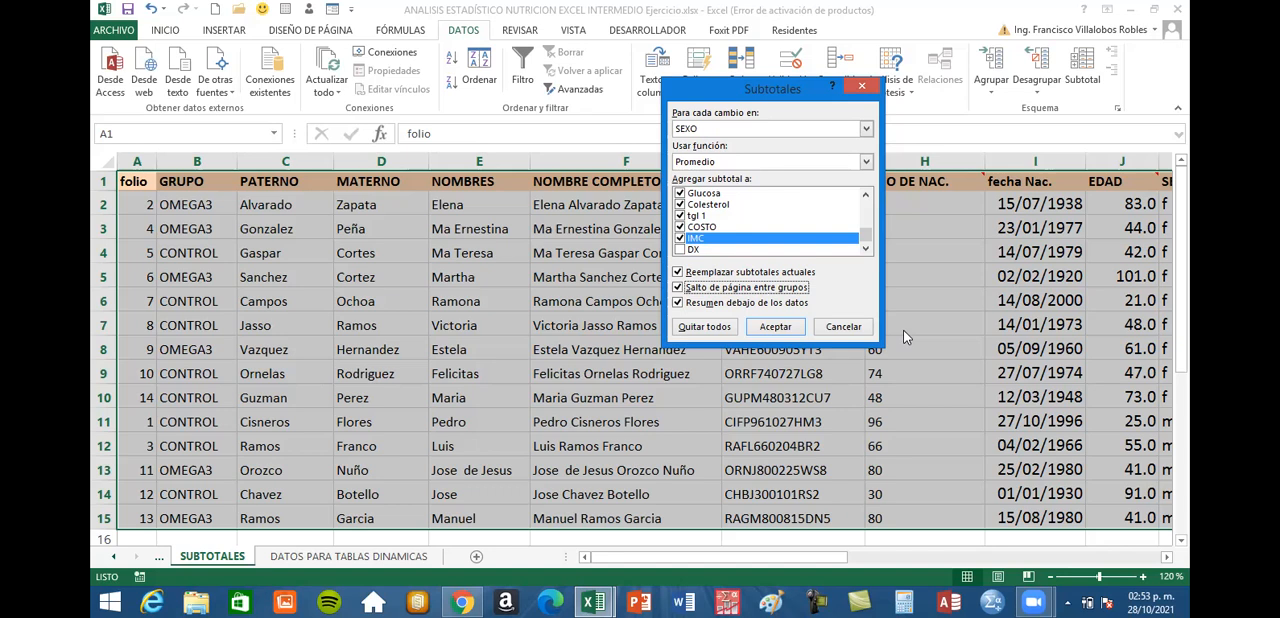
left_click(678, 288)
Apply the average subtotals by SEXO to the patient table
left_click(775, 326)
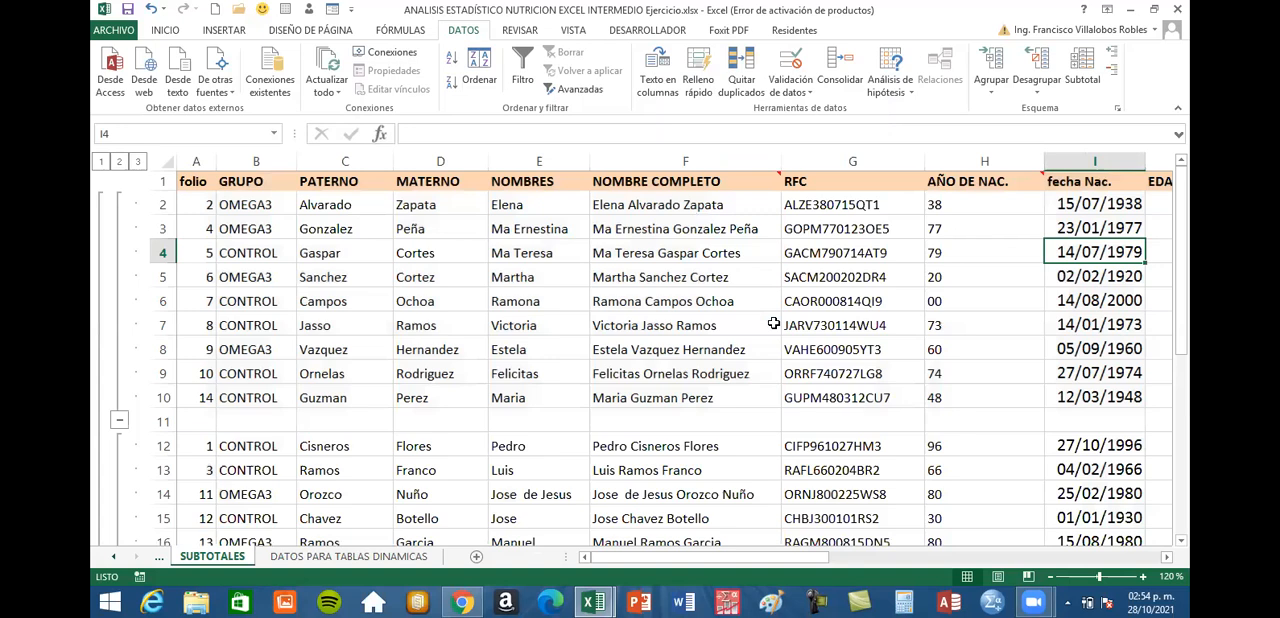
scroll(404, 392, "down", 1)
scroll(404, 392, "up", 1)
Examine the inserted subtotal rows 11 and 17 and their averages across the EDAD, TALLA, PESO and blood pressure columns
left_click(163, 421)
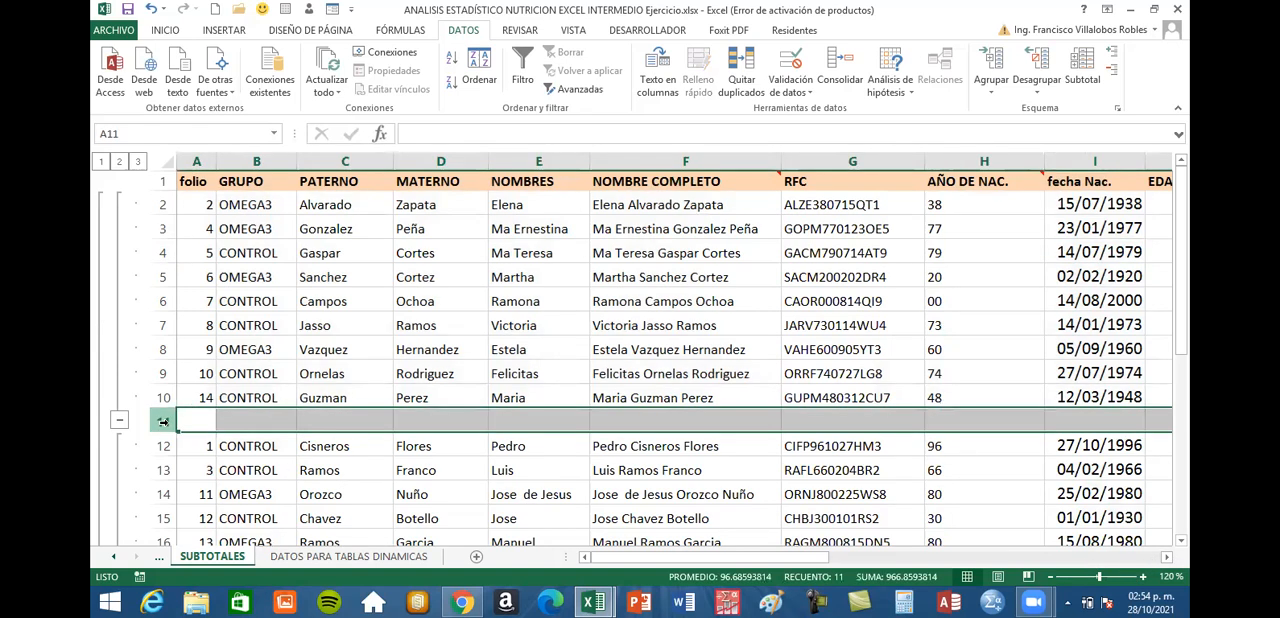
scroll(622, 354, "down", 4)
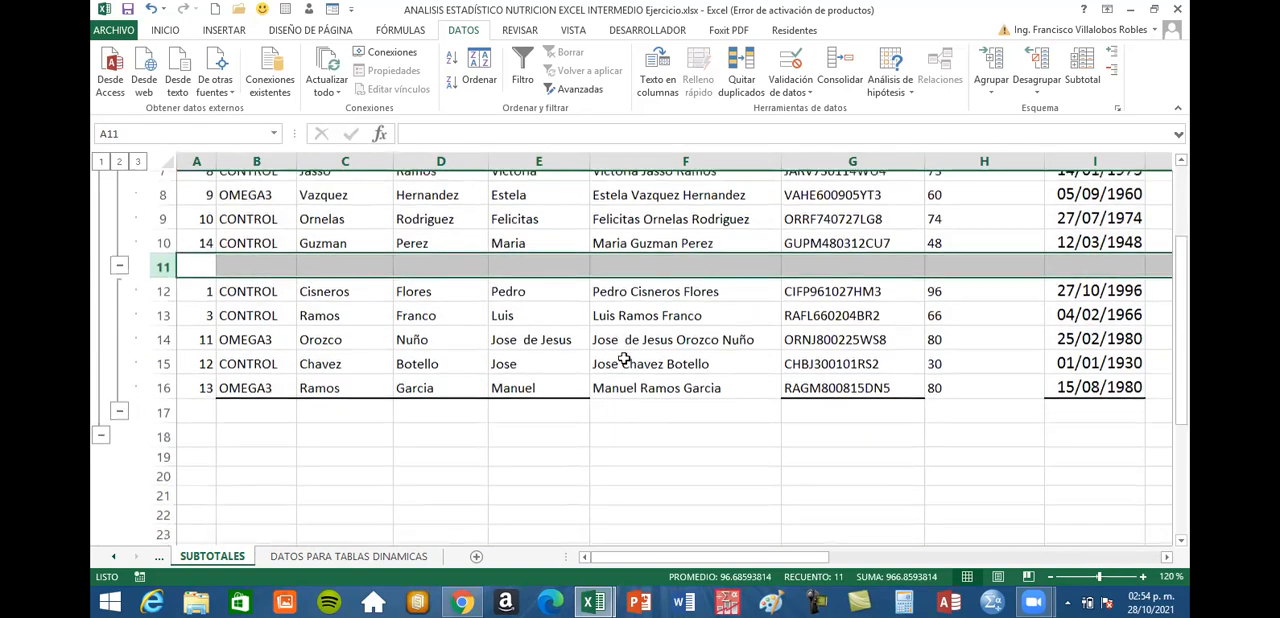
left_click(160, 282)
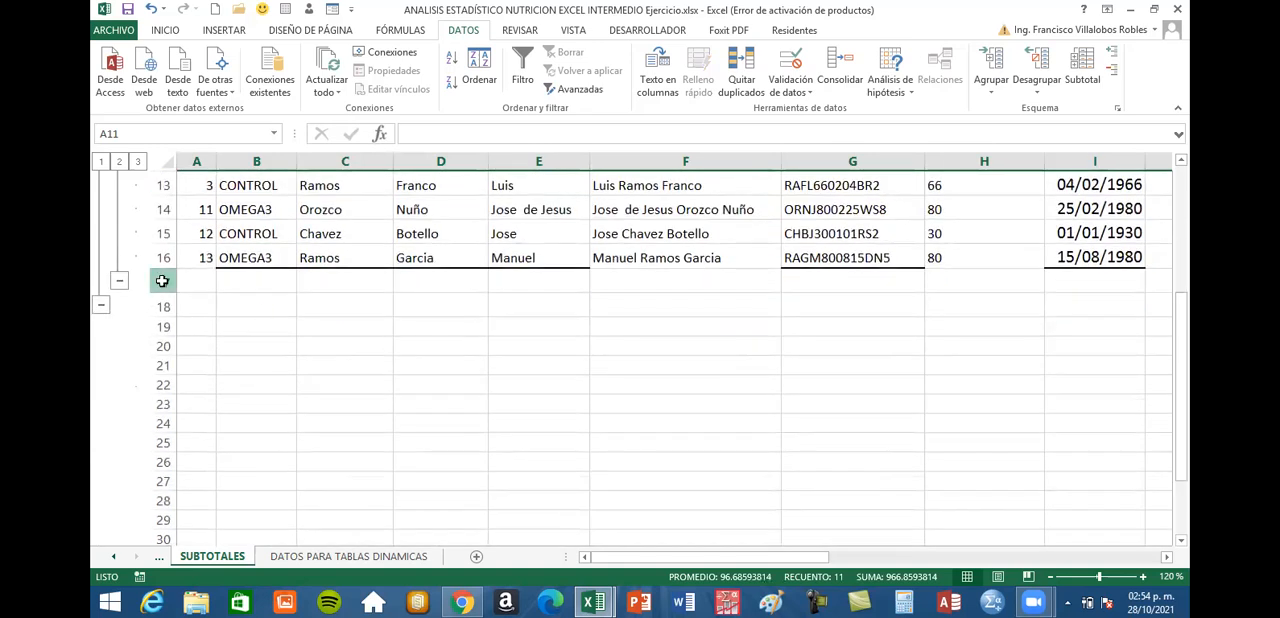
scroll(799, 316, "up", 4)
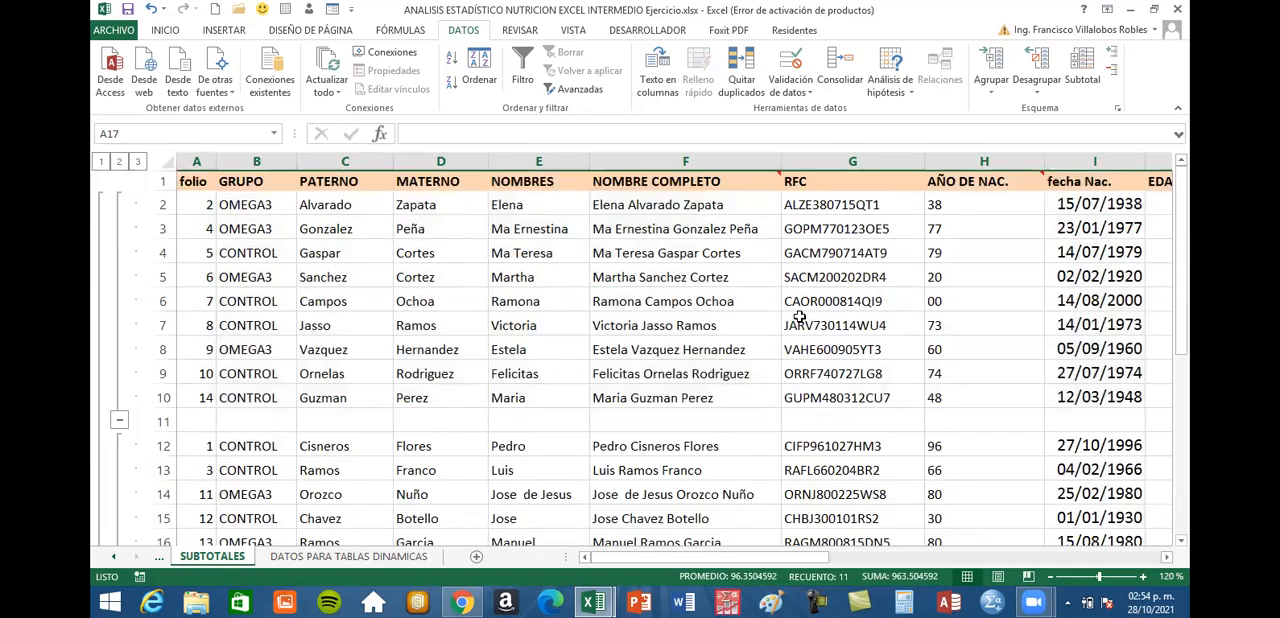
left_click(1165, 559)
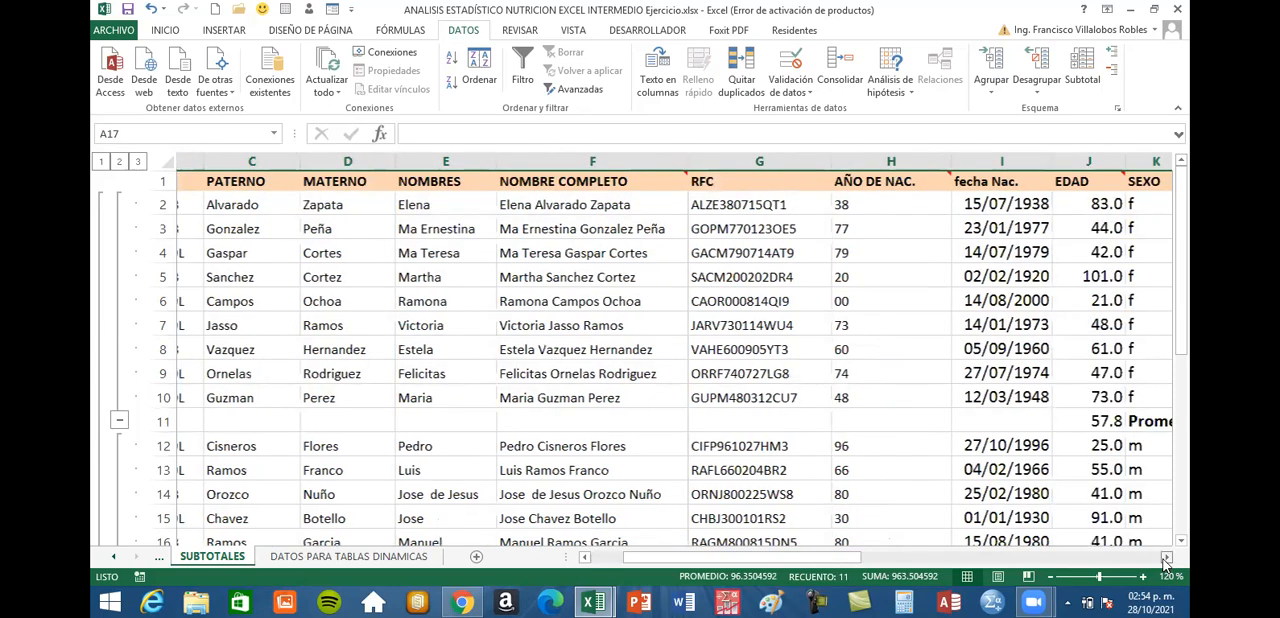
left_click(1165, 559)
left_click(1165, 559)
left_click(760, 447)
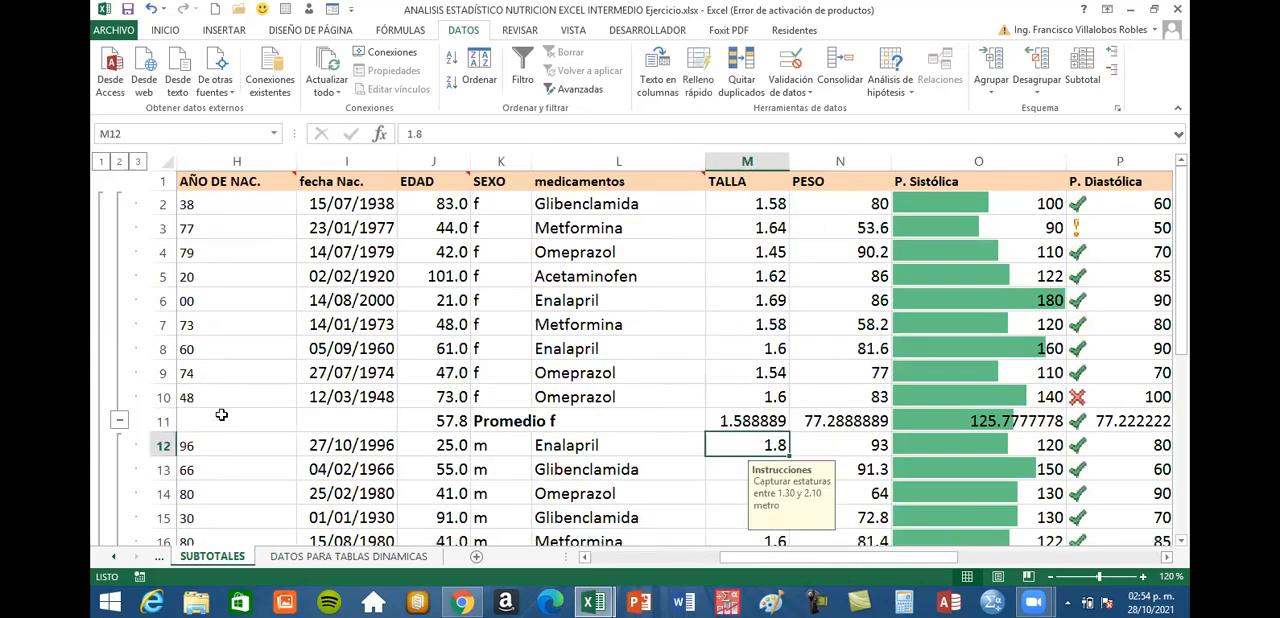
scroll(276, 366, "down", 1)
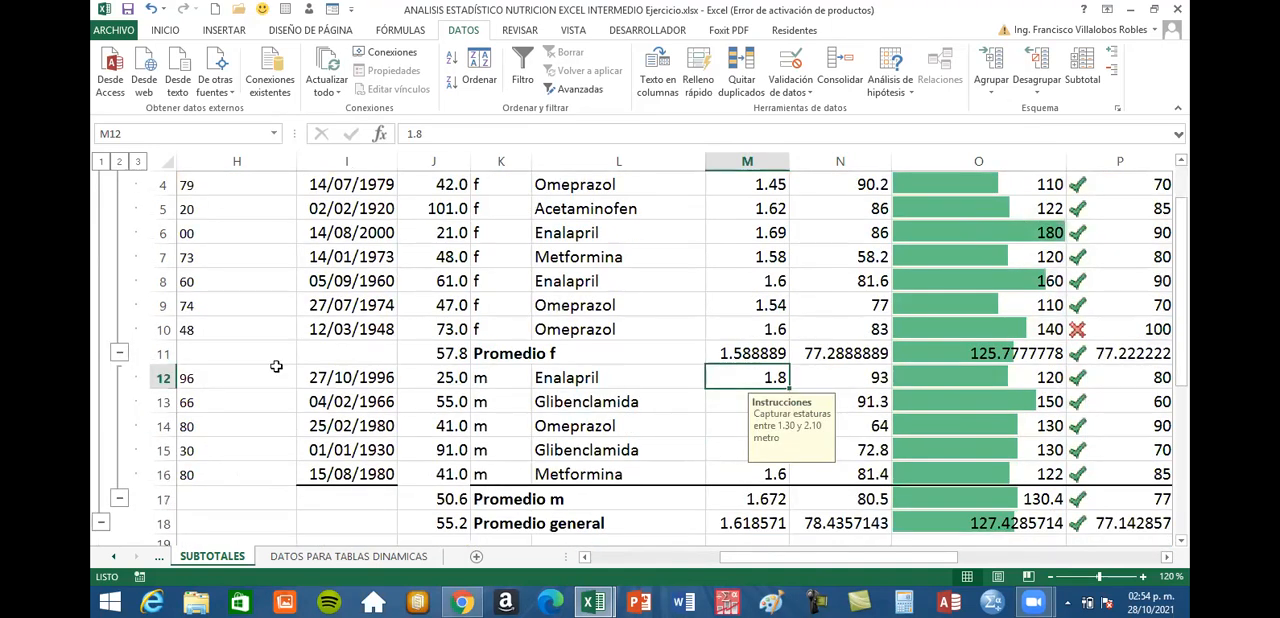
Compare the Promedio f row with the f records above it in the SEXO column
left_click(157, 353)
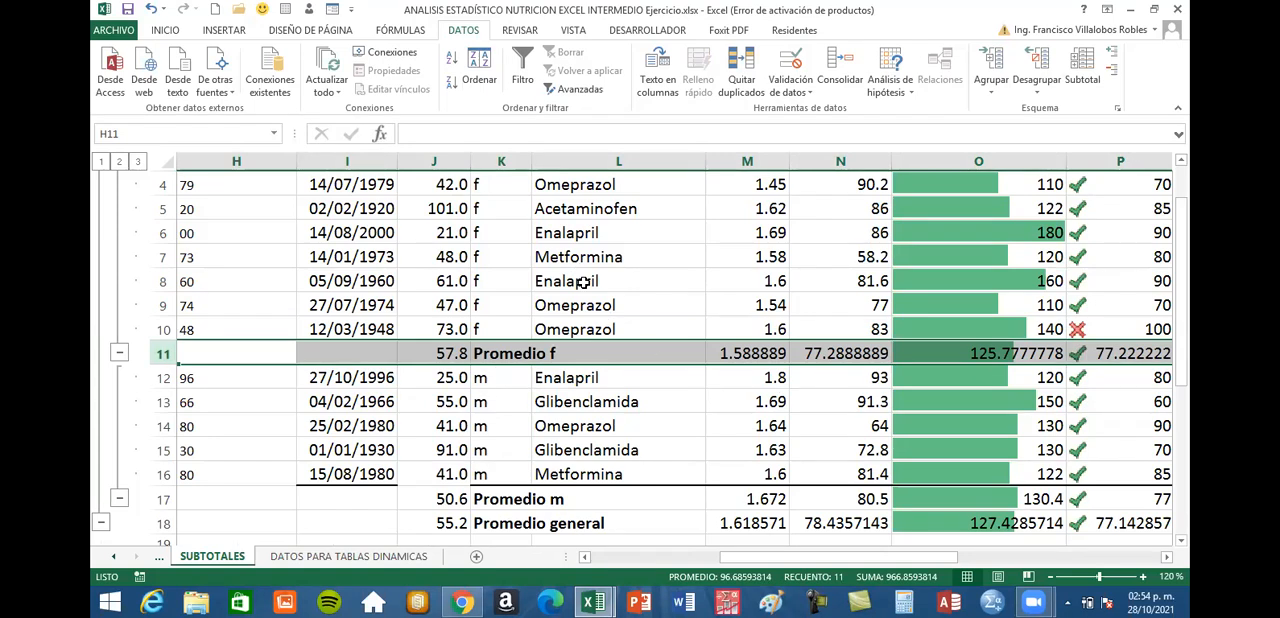
scroll(495, 251, "up", 1)
left_click_drag(490, 203, 481, 398)
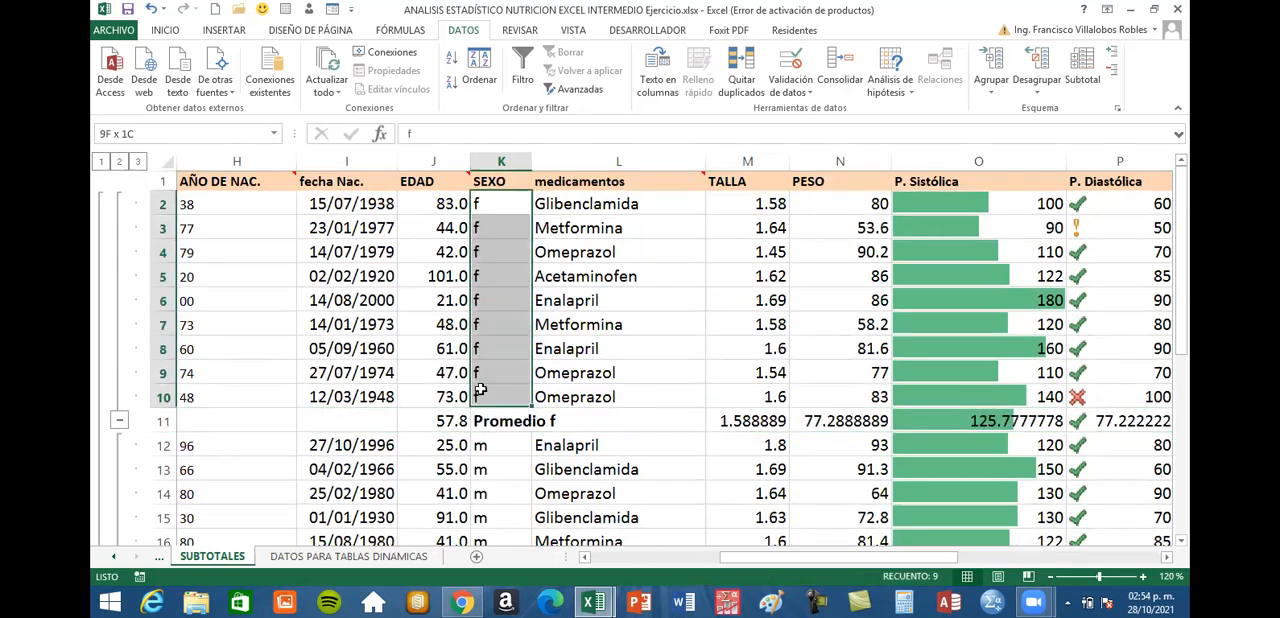
left_click(163, 421)
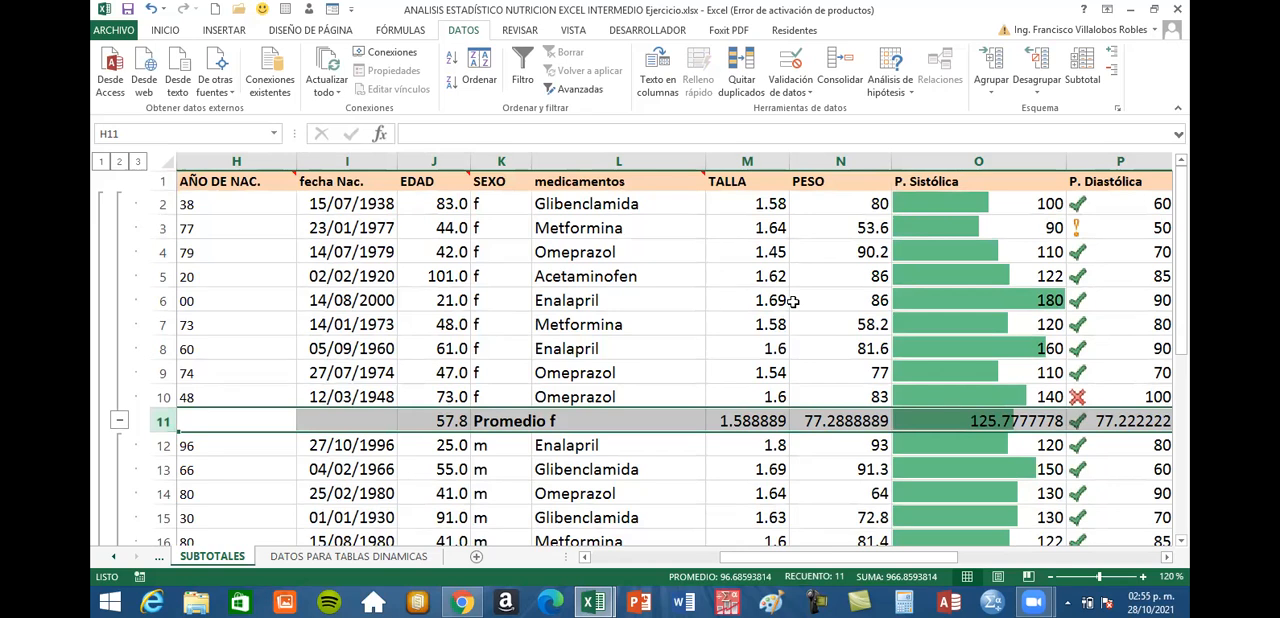
scroll(793, 304, "down", 1)
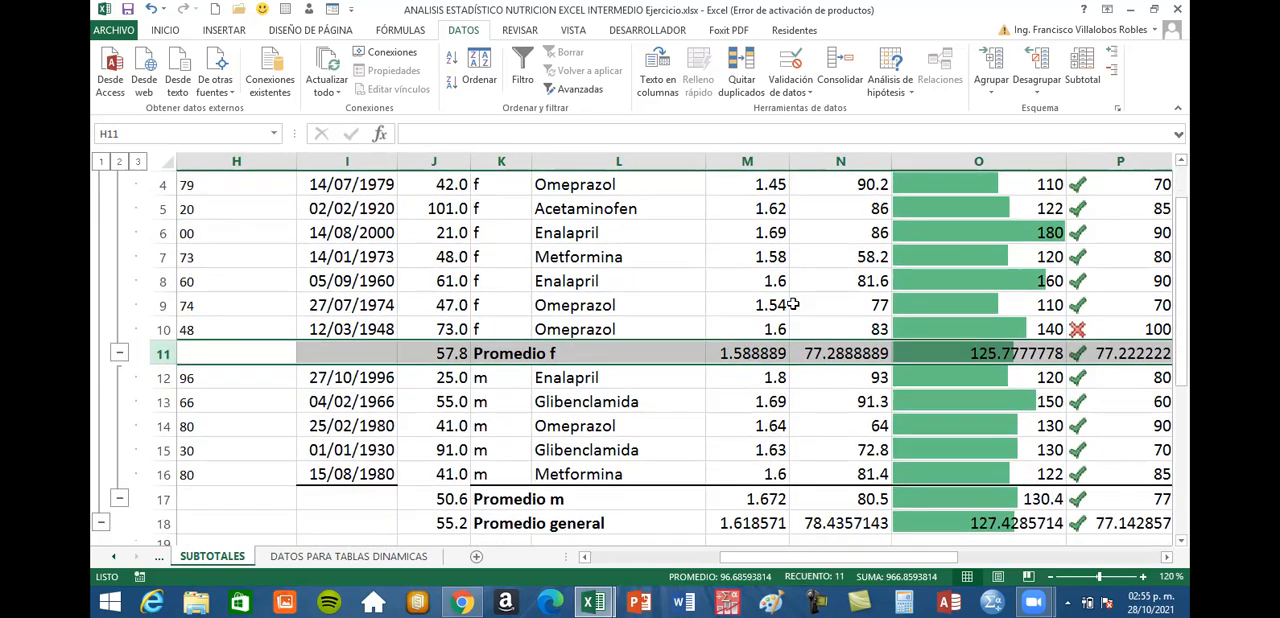
Inspect the Promedio f subtotal formulas in row 11 for TALLA, PESO, P. Sistólica and P. Diastólica
left_click(745, 353)
left_click(817, 351)
left_click(965, 348)
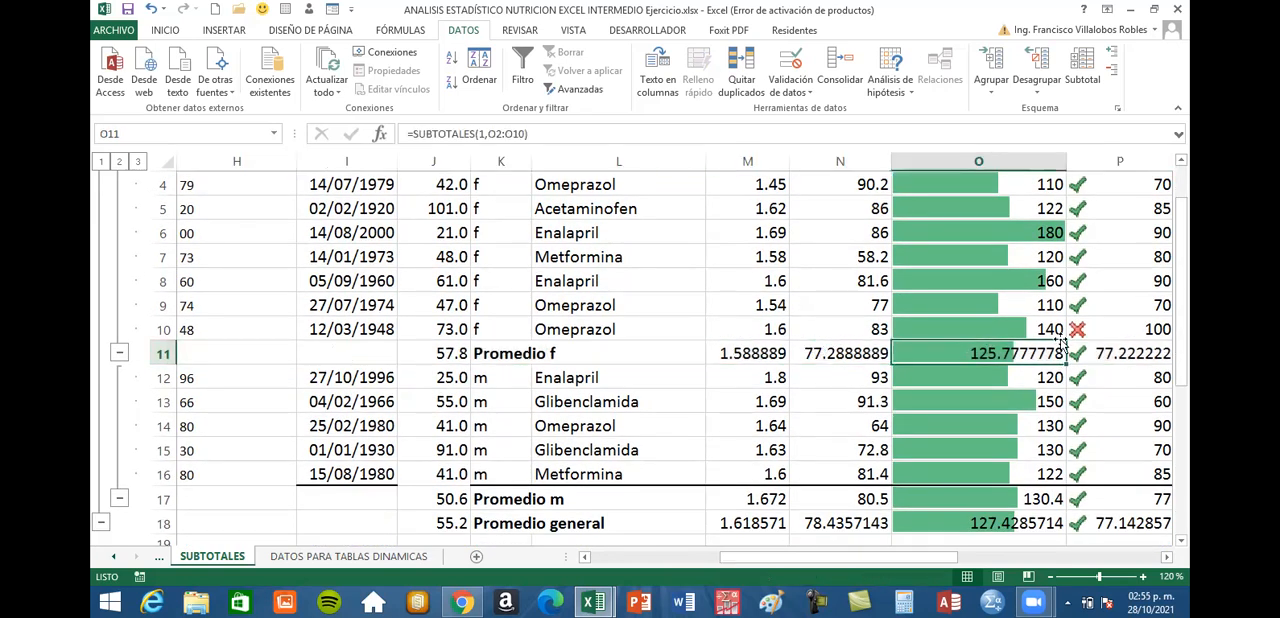
left_click(1118, 350)
left_click(1010, 352)
left_click(804, 353)
left_click(757, 353)
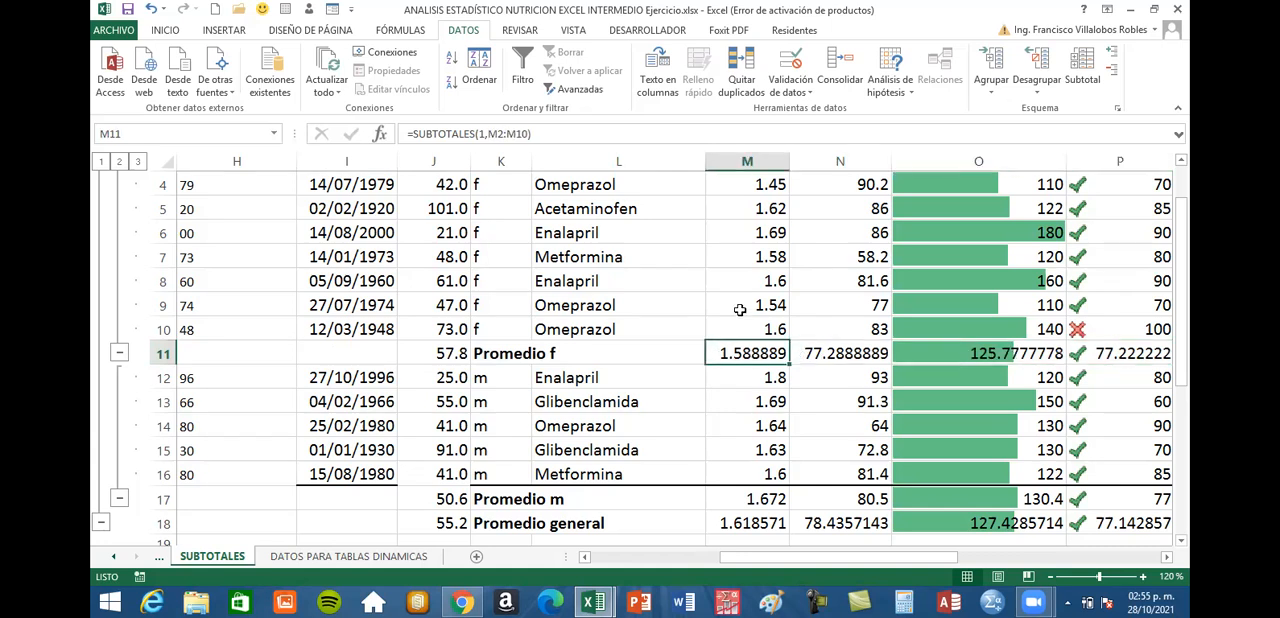
Check the Promedio f averages of TALLA and PESO against the f records in M2:M10 and N2:N10
scroll(740, 310, "up", 1)
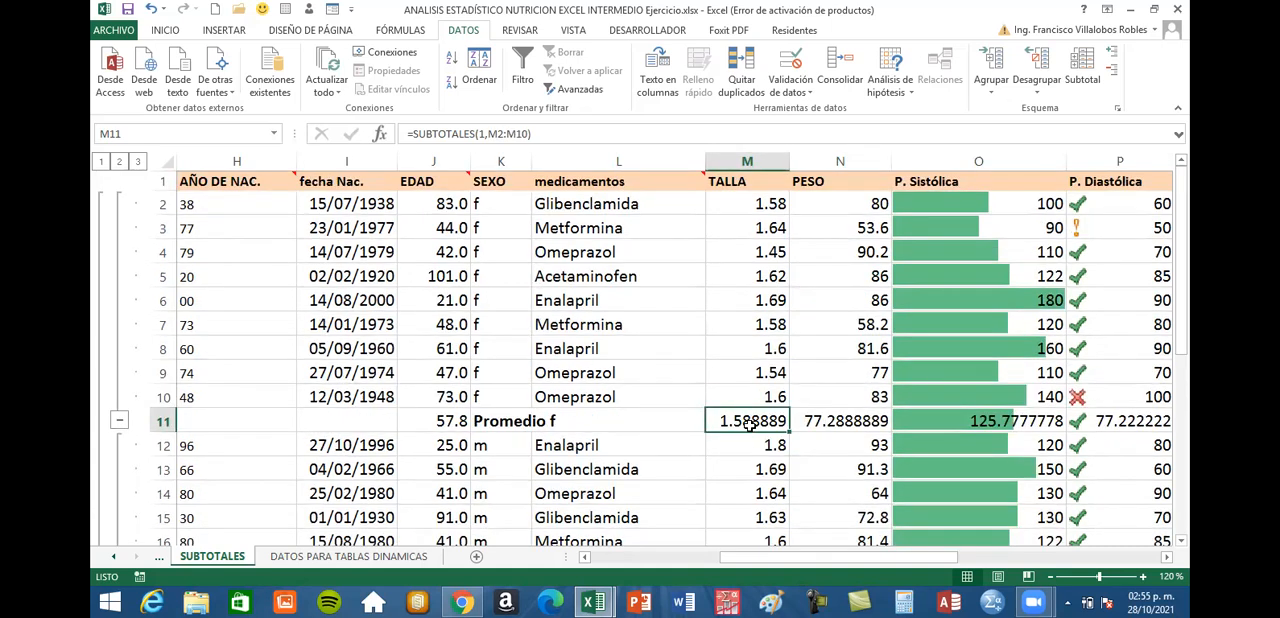
left_click_drag(747, 204, 745, 397)
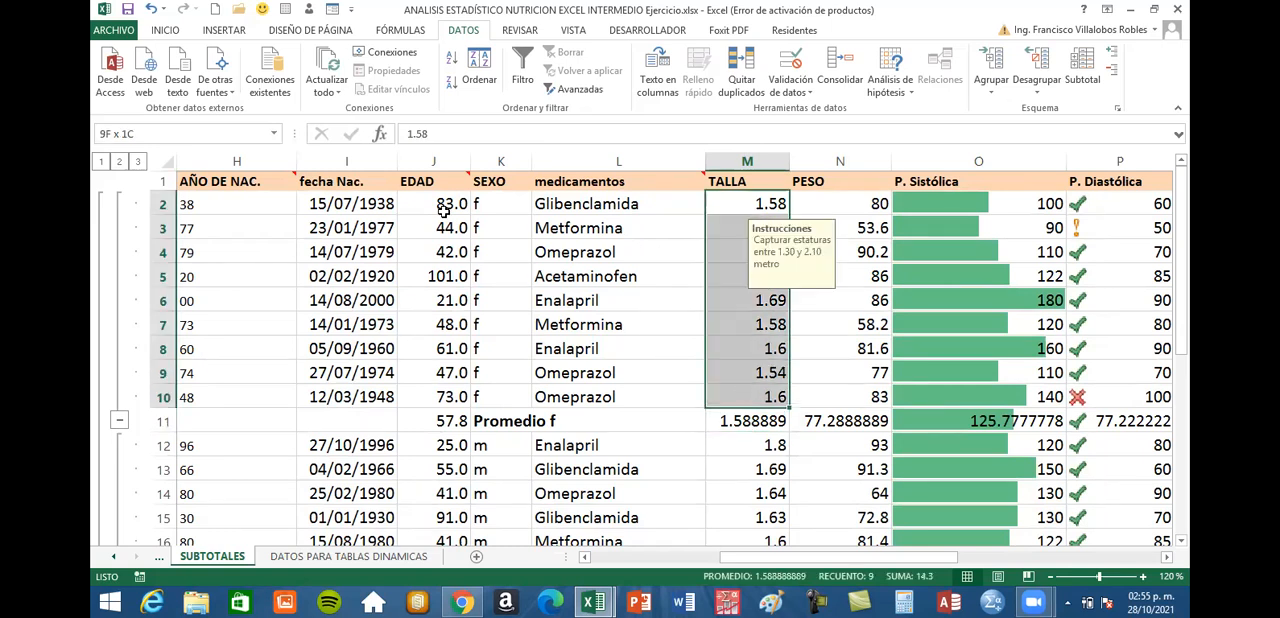
left_click(850, 423)
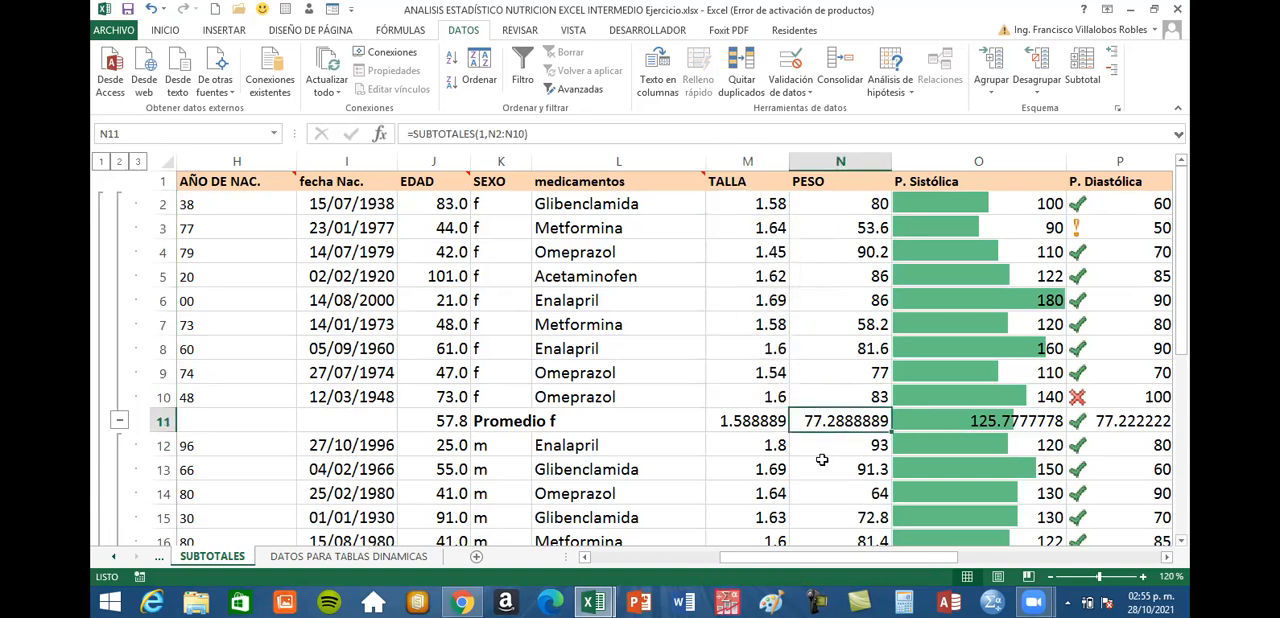
scroll(822, 459, "down", 1)
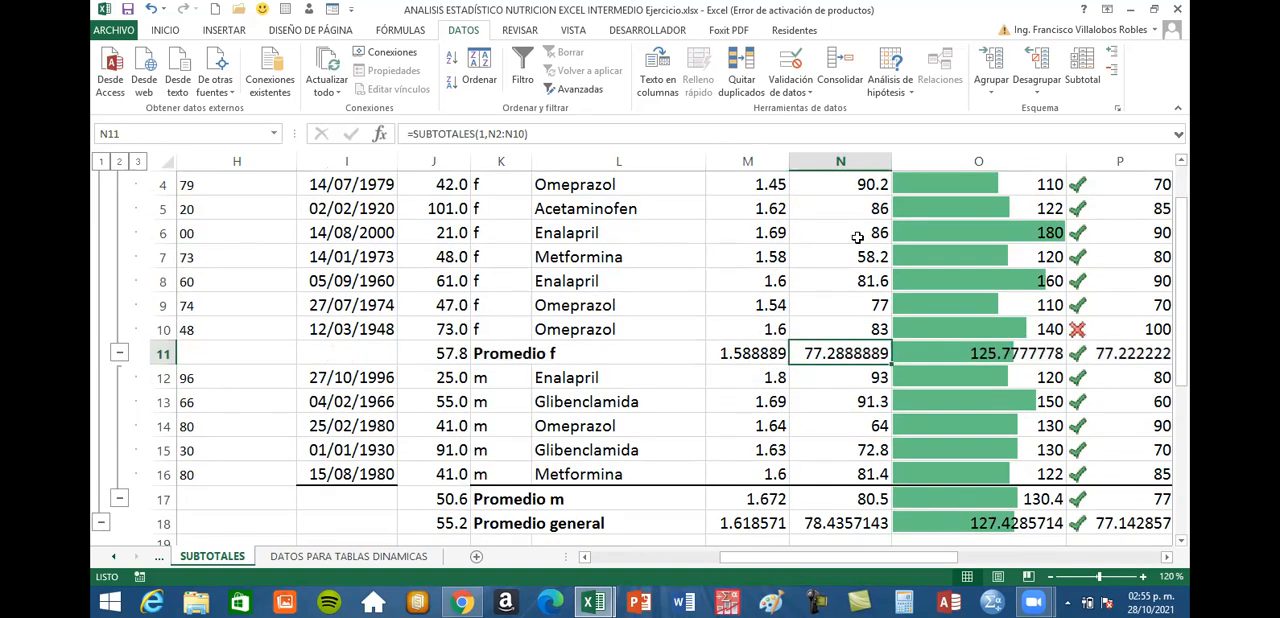
scroll(856, 203, "up", 1)
left_click_drag(861, 210, 855, 400)
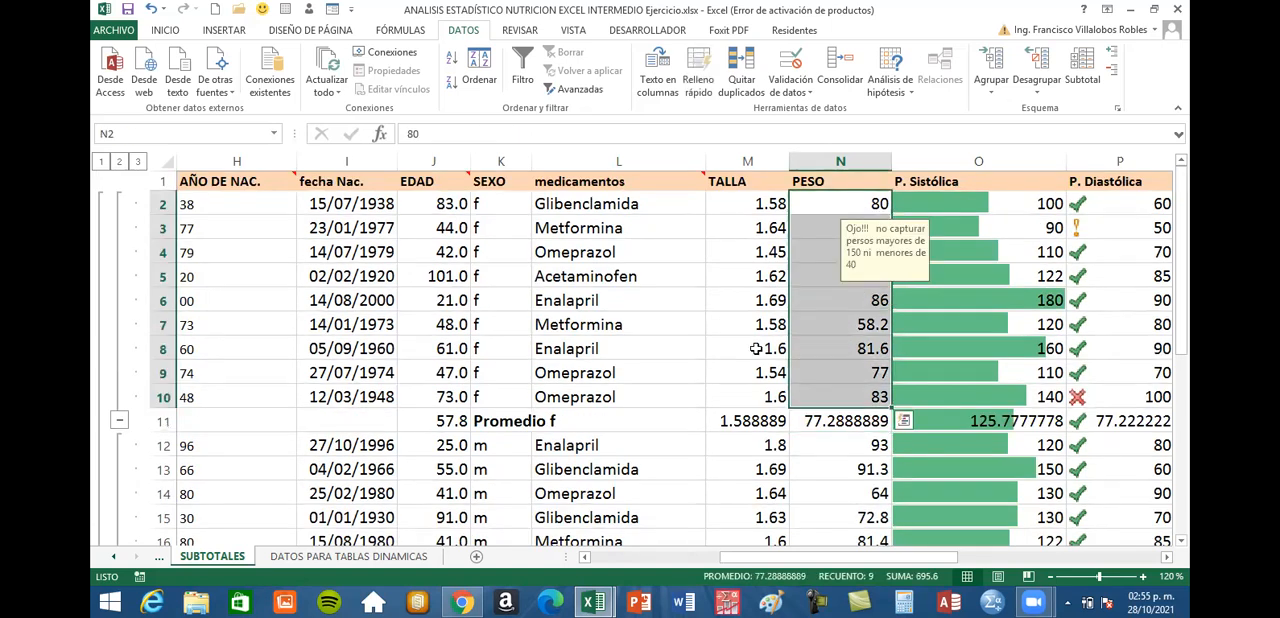
Check the EDAD average in the Promedio f row against the ages of the f records above it
left_click(450, 421)
scroll(616, 347, "down", 1)
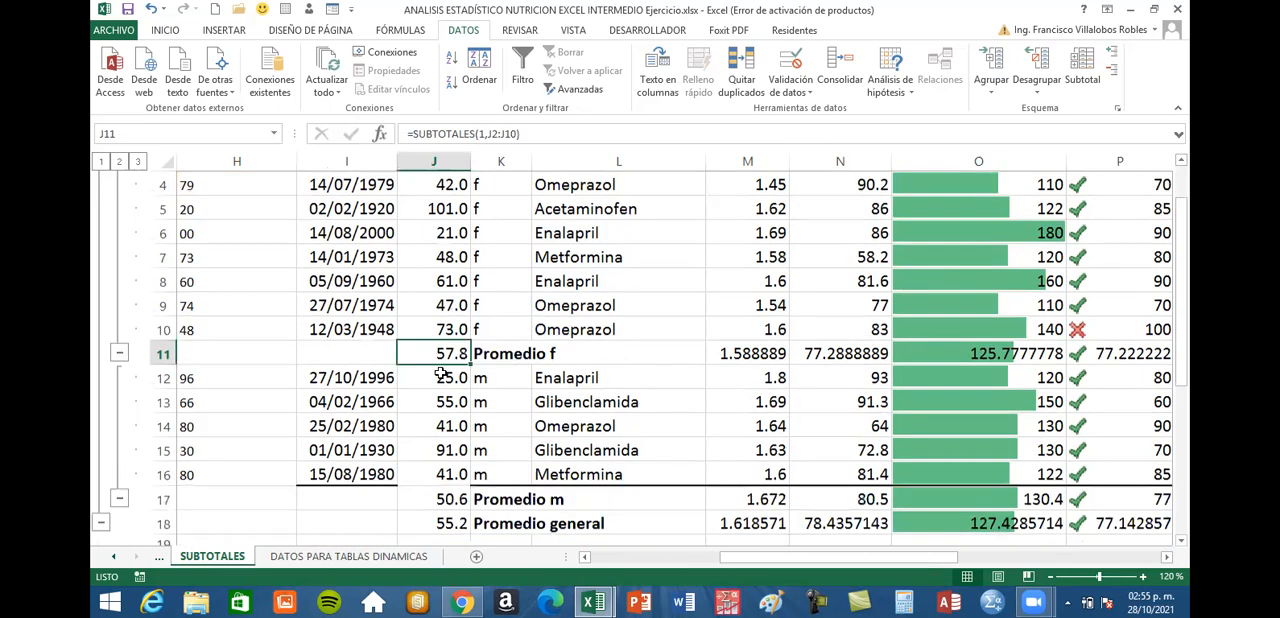
scroll(445, 357, "up", 1)
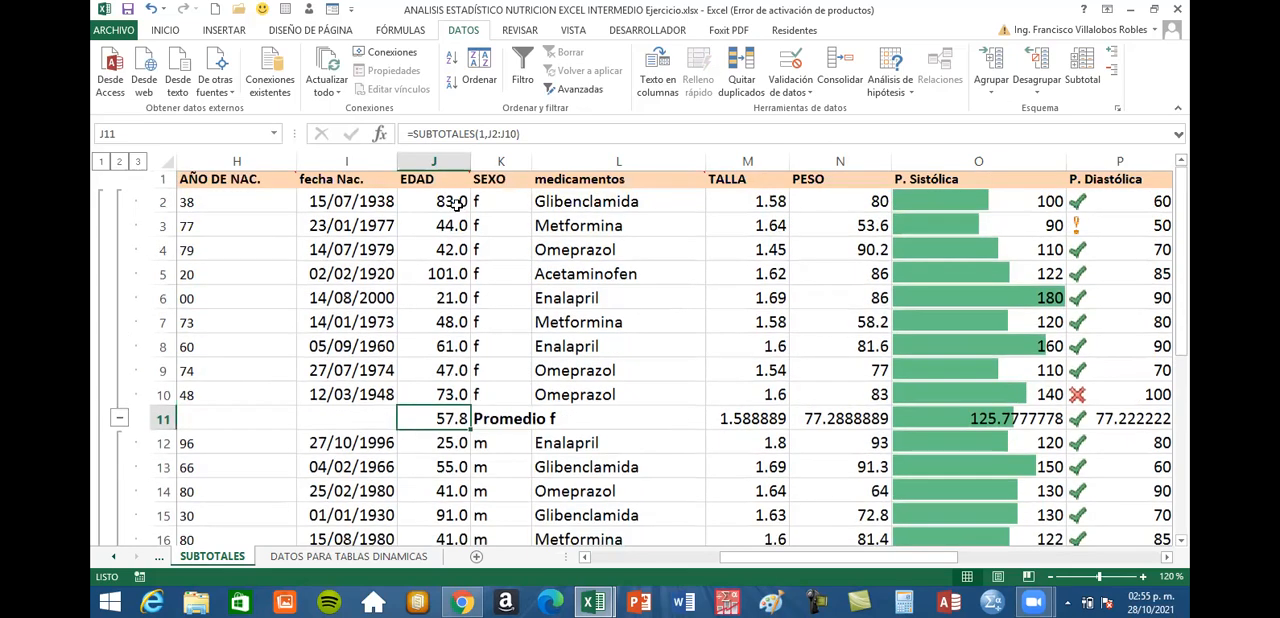
scroll(446, 354, "down", 1)
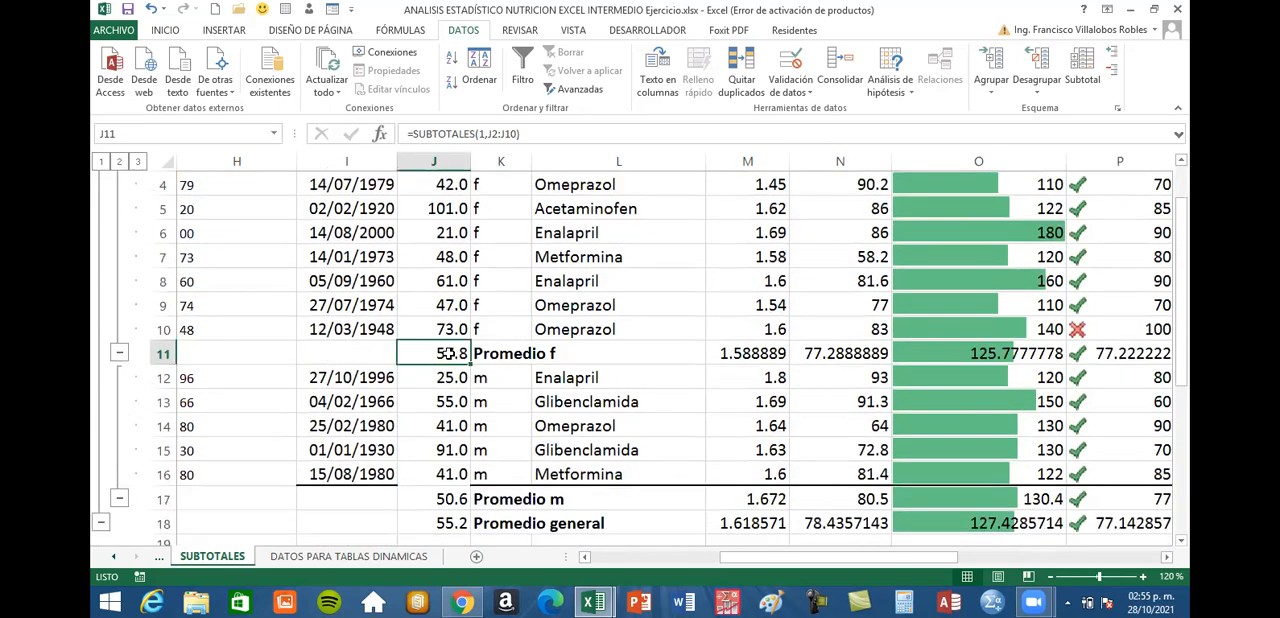
Inspect the Promedio f subtotal formulas for COSTO and Colesterol in cells U11 and S11
left_click(1167, 558)
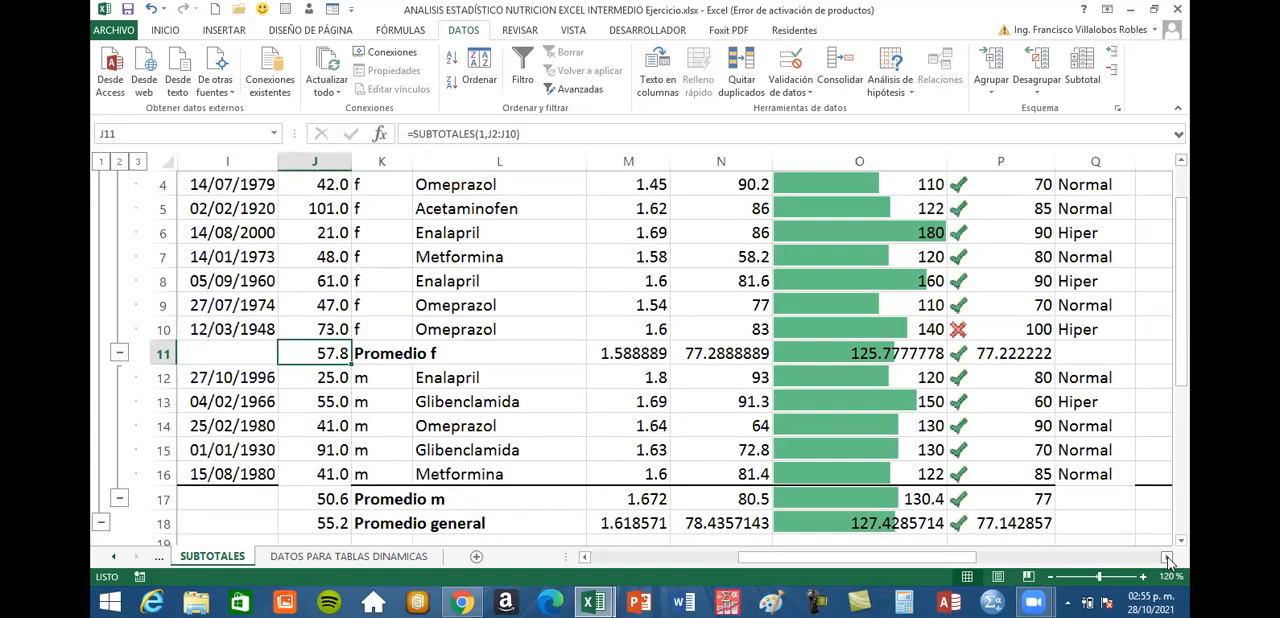
left_click(1167, 558)
left_click(1167, 558)
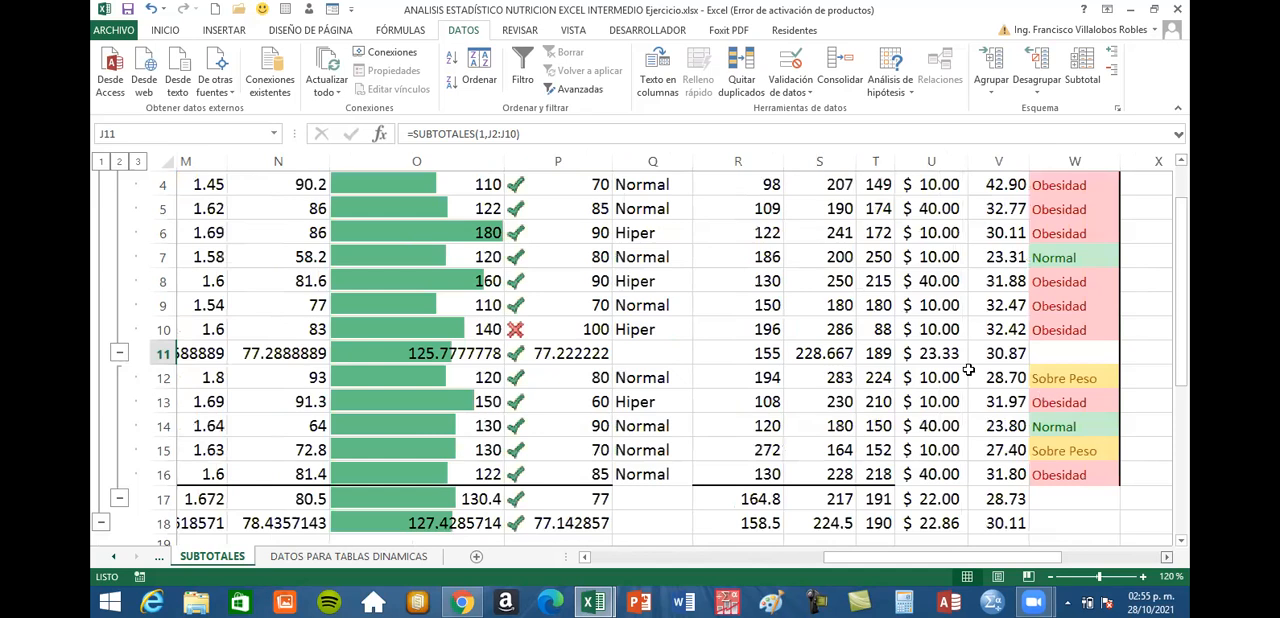
left_click(885, 353)
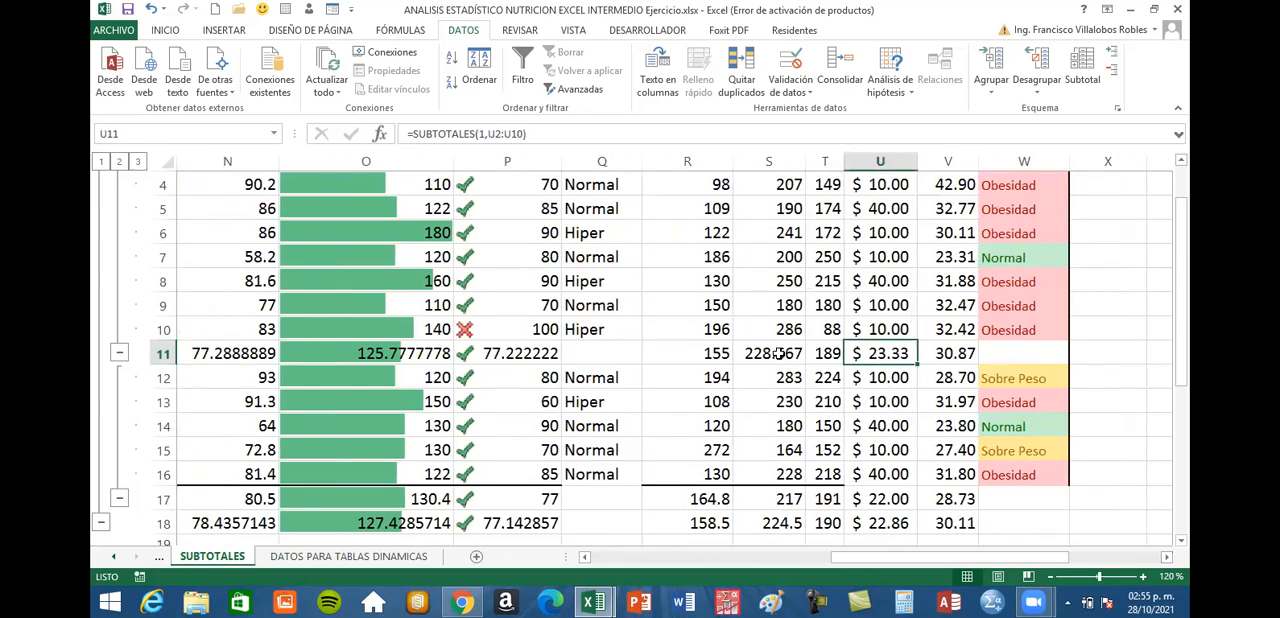
left_click(778, 353)
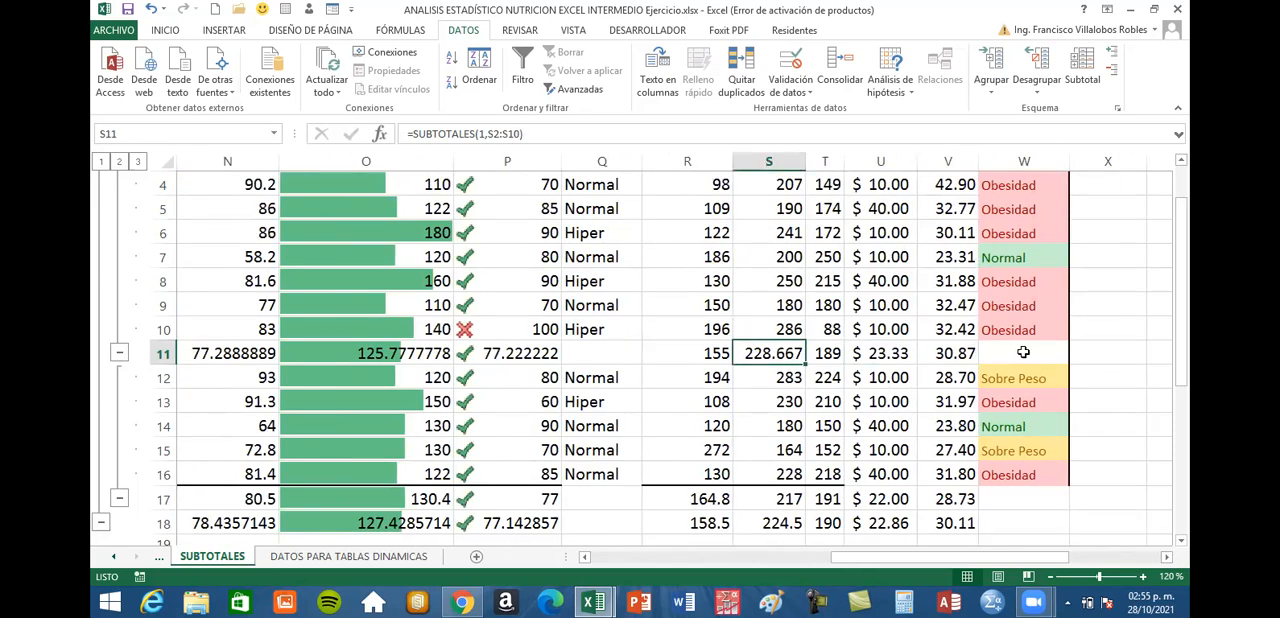
Compare the row 11 cells under Presión and the weight classification in column W with the text entries above them
left_click(1023, 352)
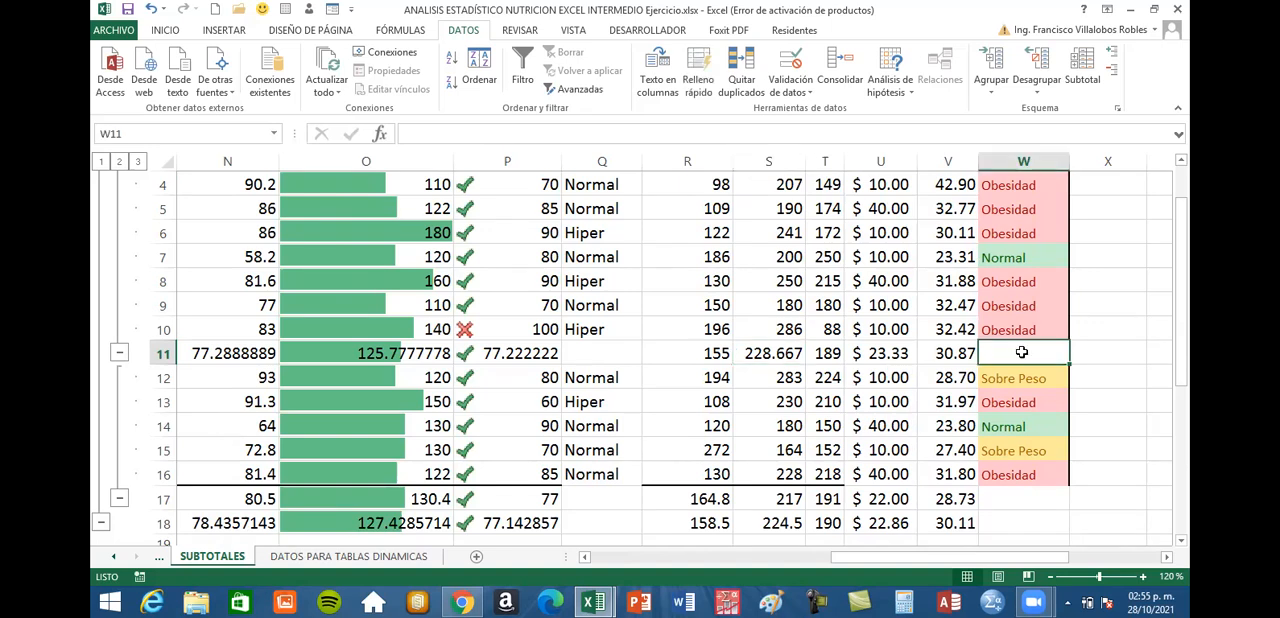
left_click_drag(1029, 229, 1035, 311)
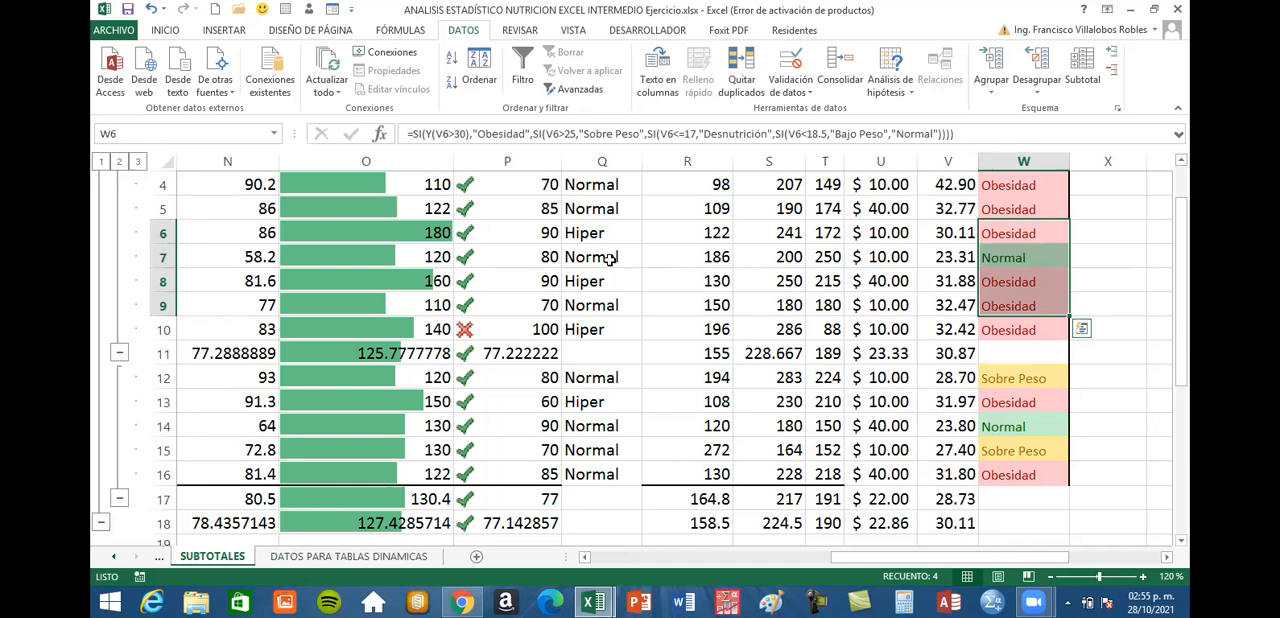
left_click_drag(601, 208, 606, 329)
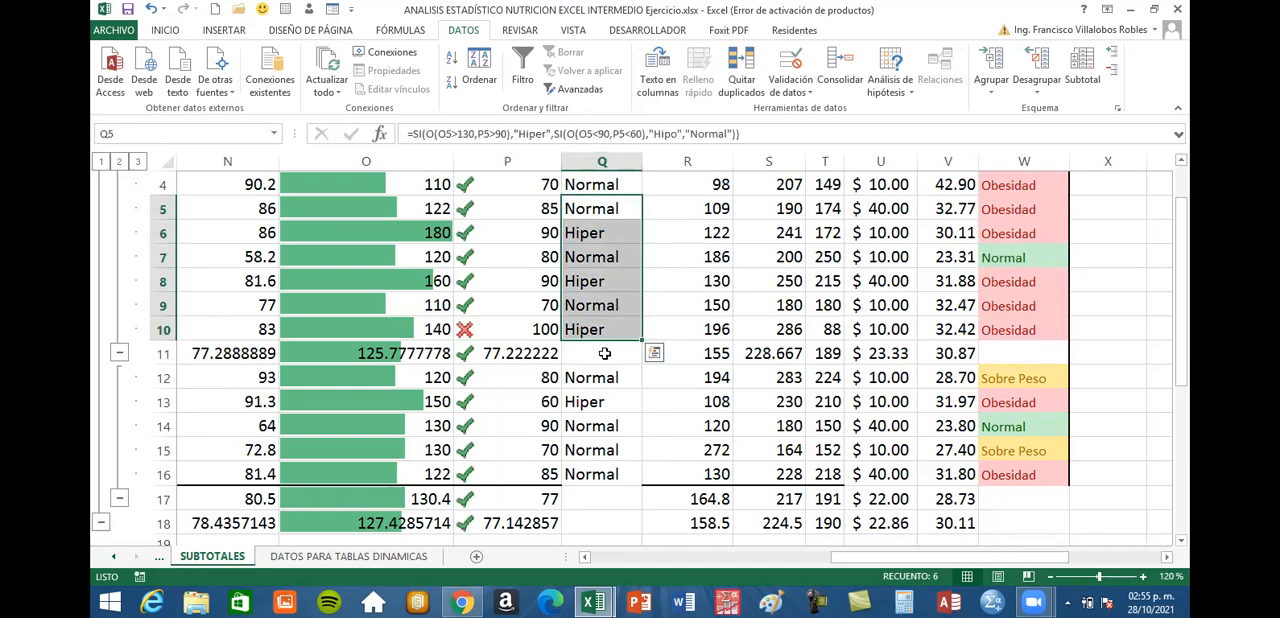
left_click(604, 354)
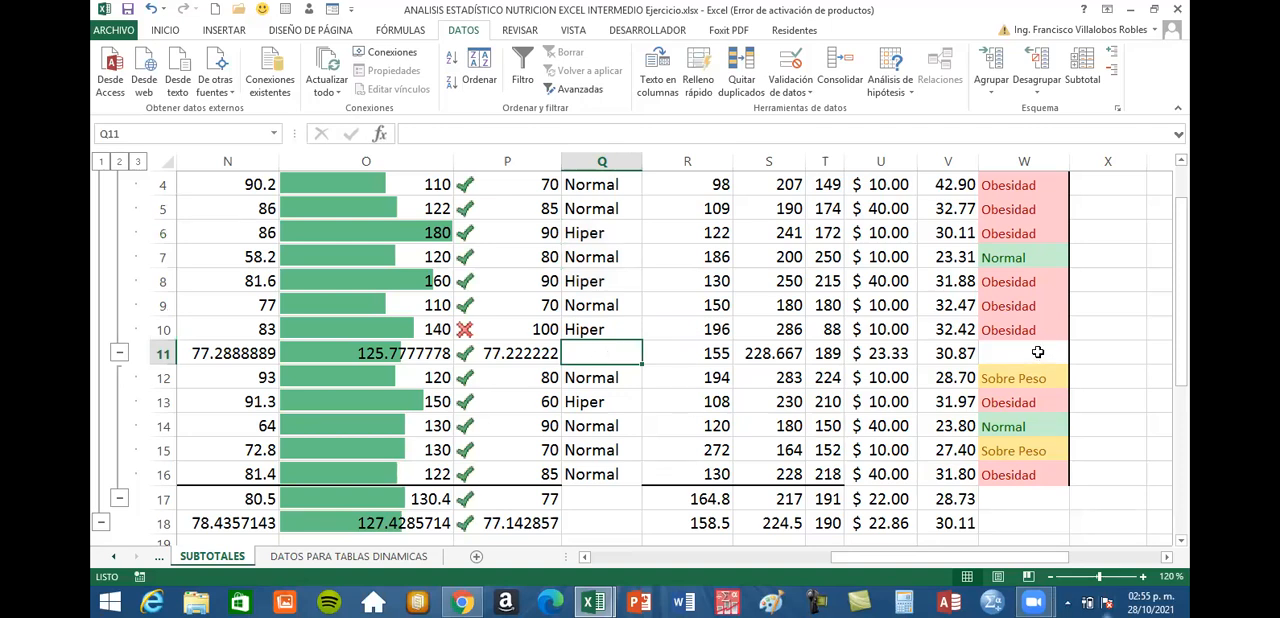
left_click(1038, 352)
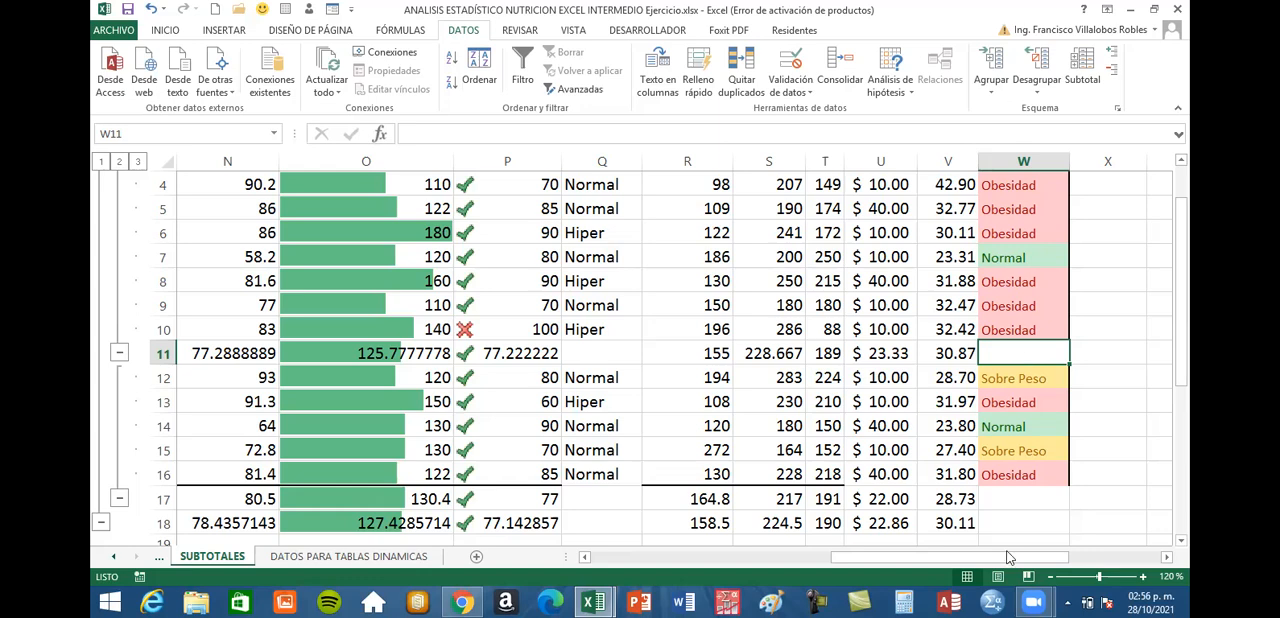
Examine the Promedio m subtotal in row 17 and compare it with the Promedio f label in row 11
left_click_drag(1025, 560, 895, 560)
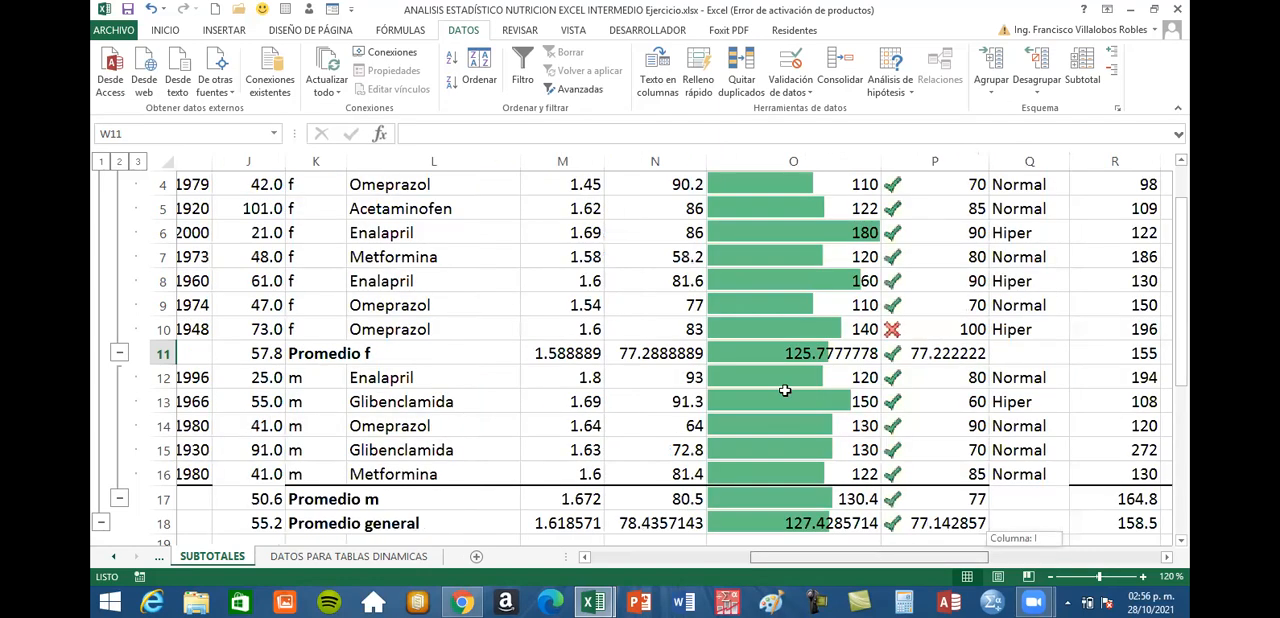
scroll(783, 390, "down", 3)
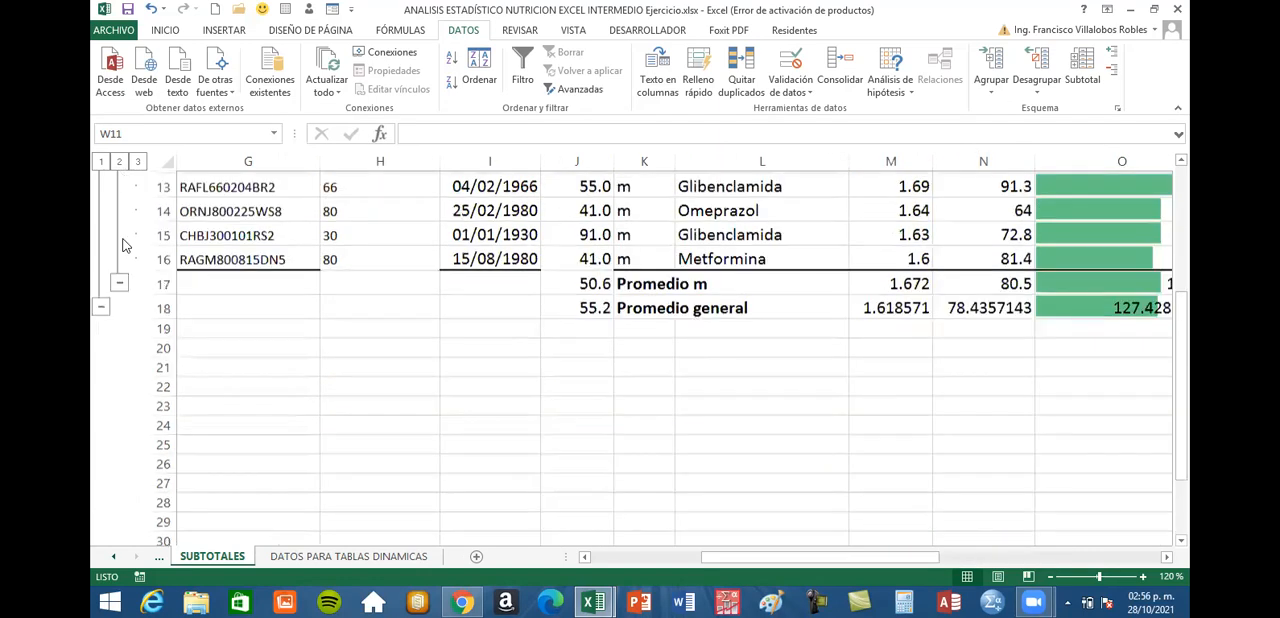
left_click(157, 281)
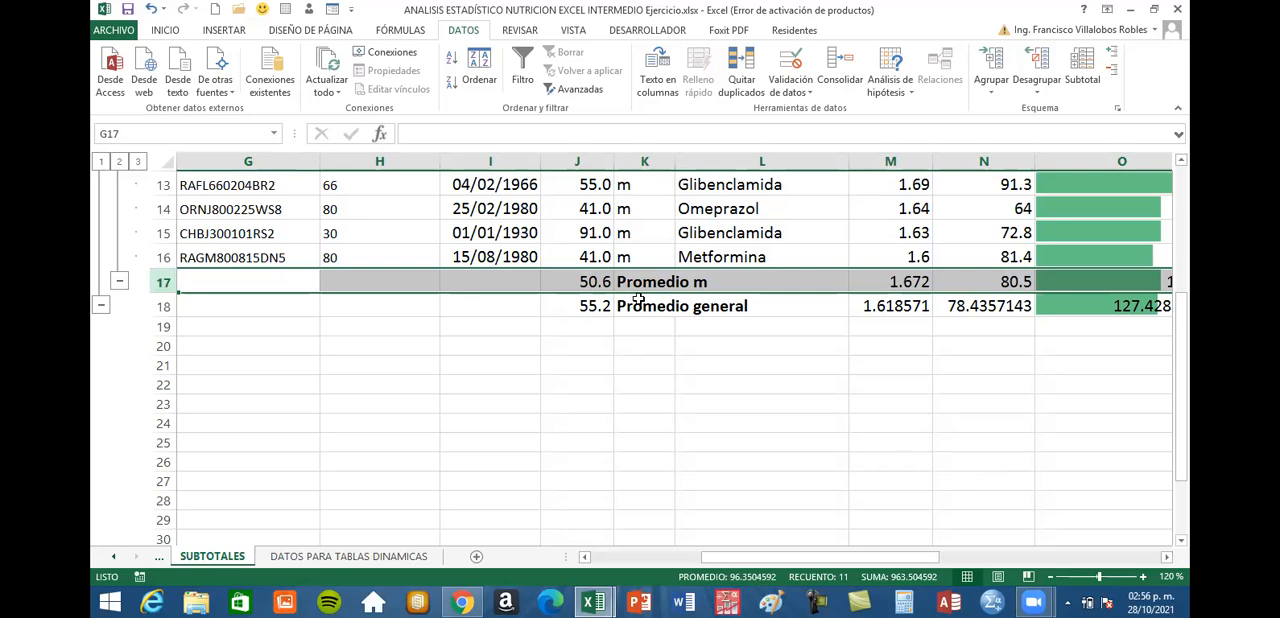
scroll(640, 299, "up", 4)
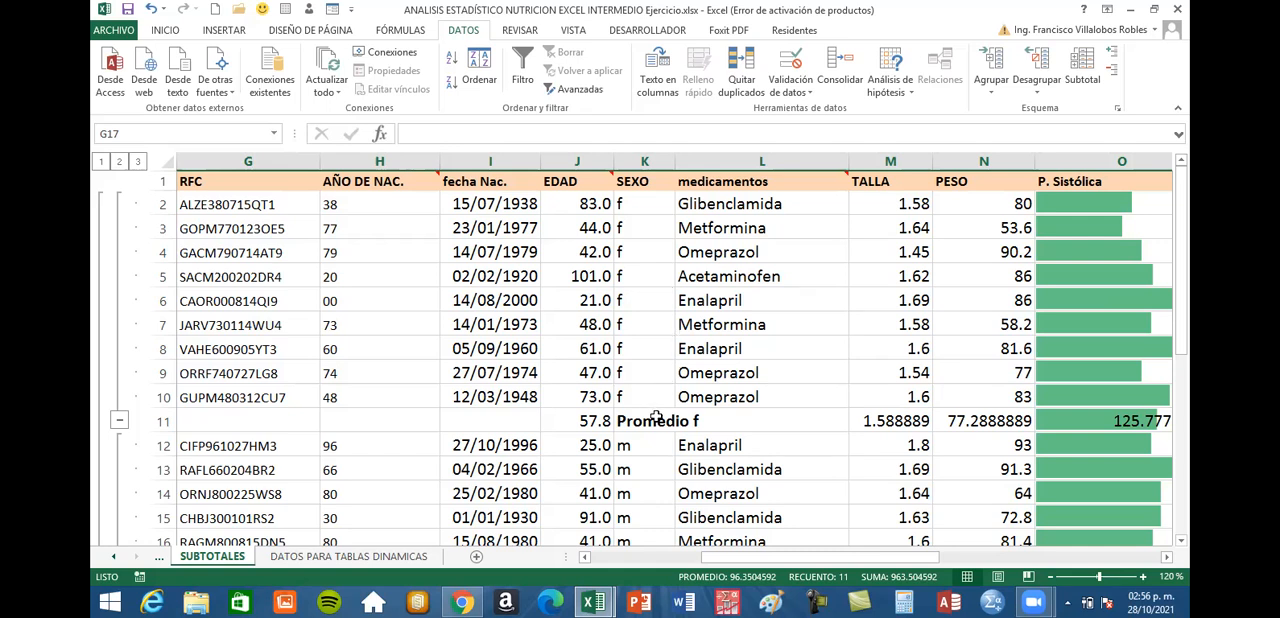
left_click(656, 418)
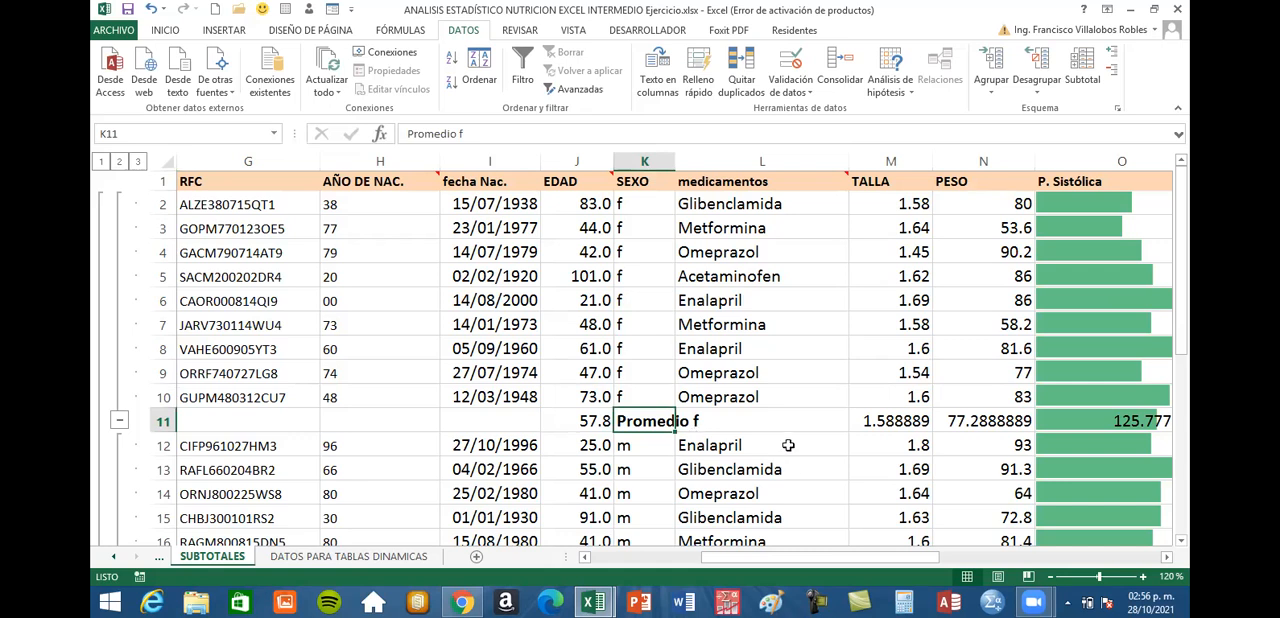
Examine the Promedio general row 18 and compare its TALLA and PESO formulas with the Promedio m weight average
scroll(788, 445, "down", 2)
scroll(343, 413, "down", 1)
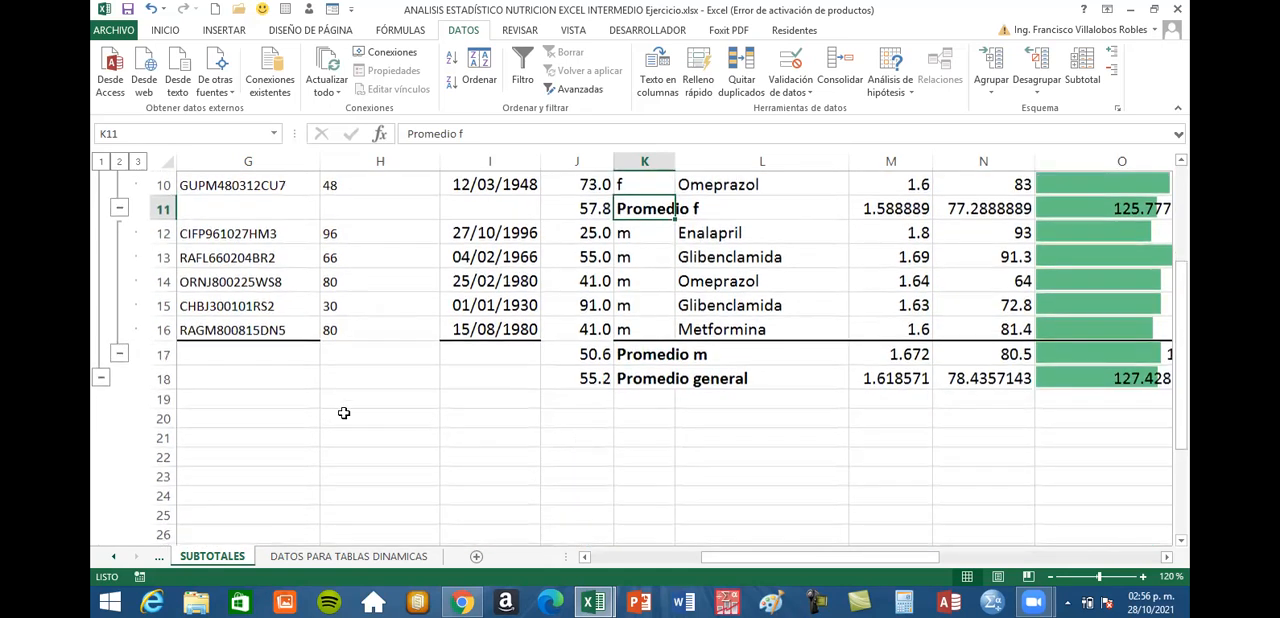
left_click(162, 378)
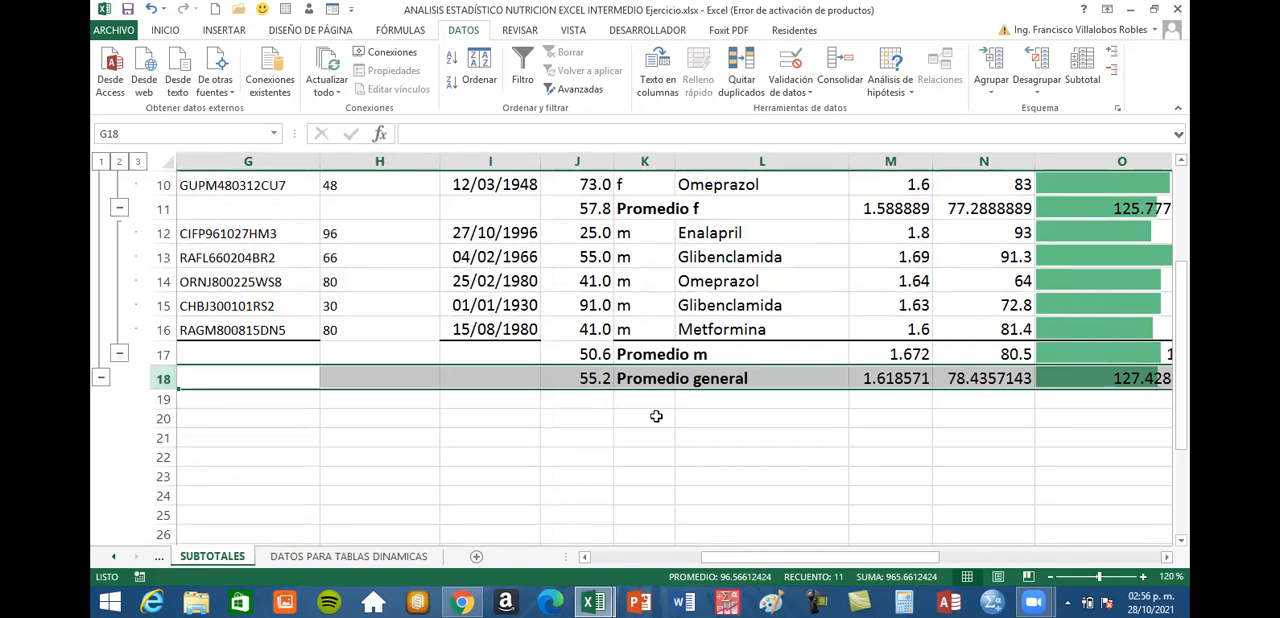
left_click(1166, 557)
left_click(1166, 557)
left_click(1166, 557)
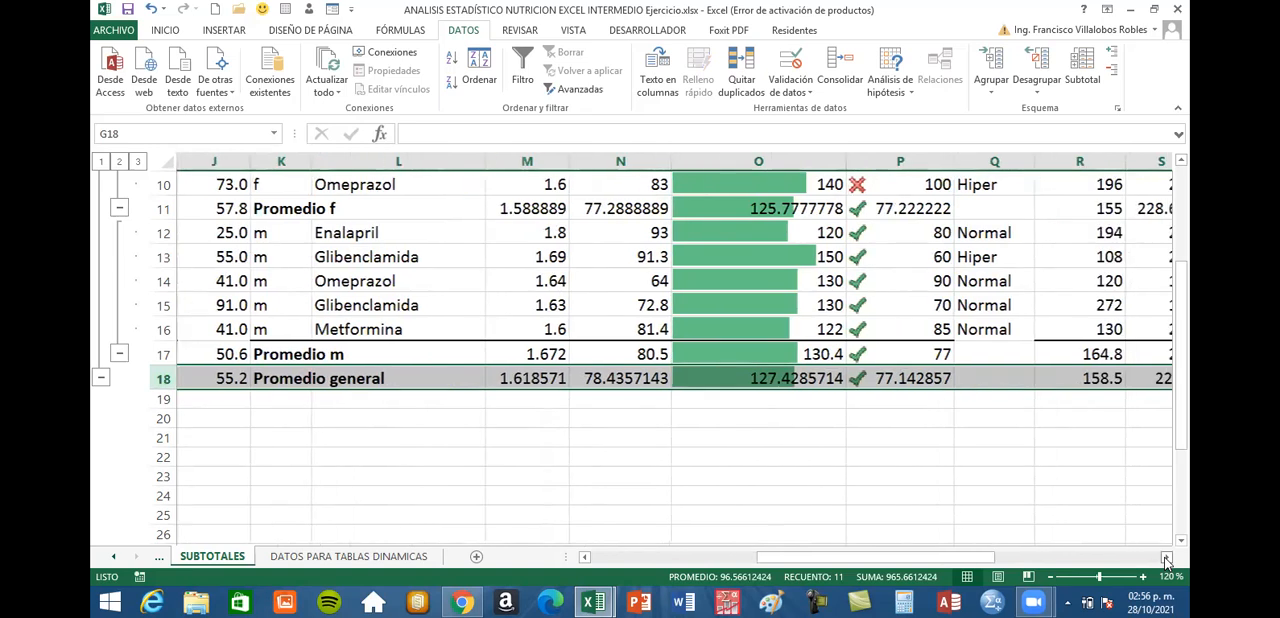
left_click(540, 380)
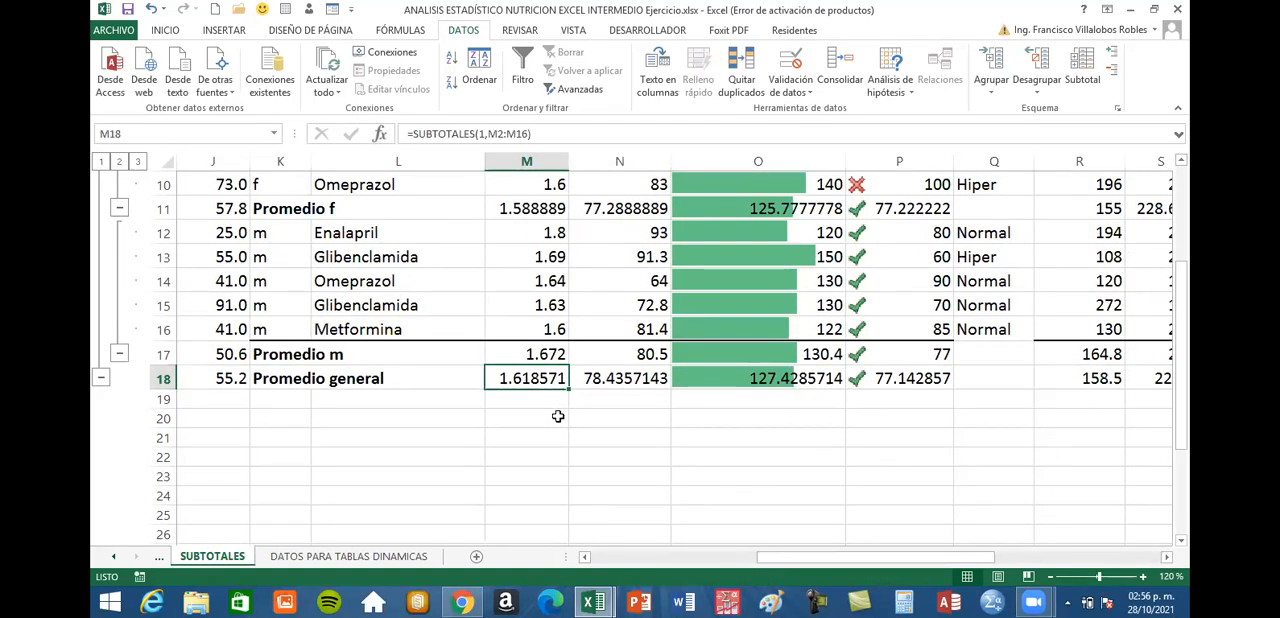
left_click(623, 380)
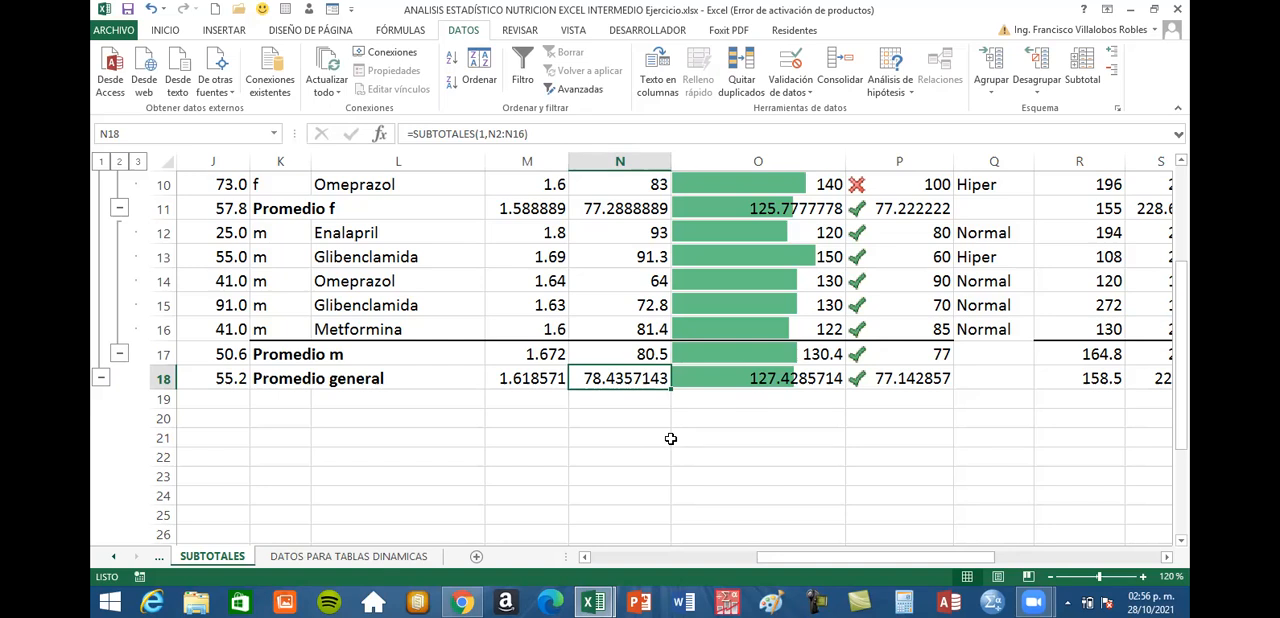
left_click(623, 354)
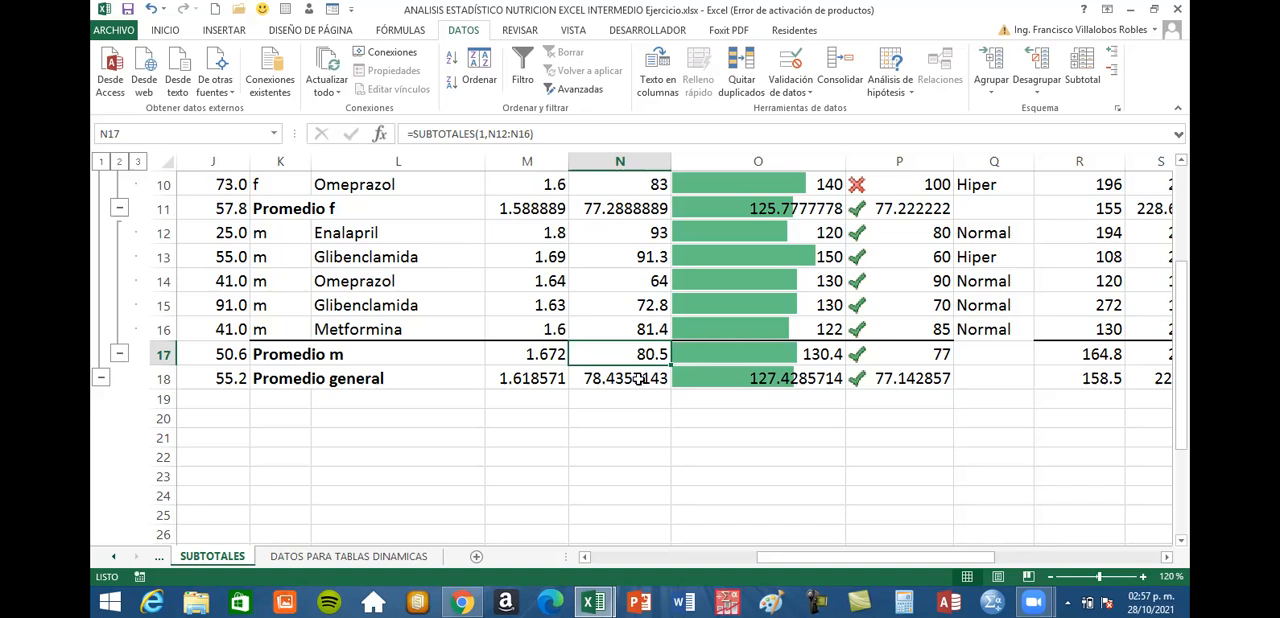
left_click(637, 378)
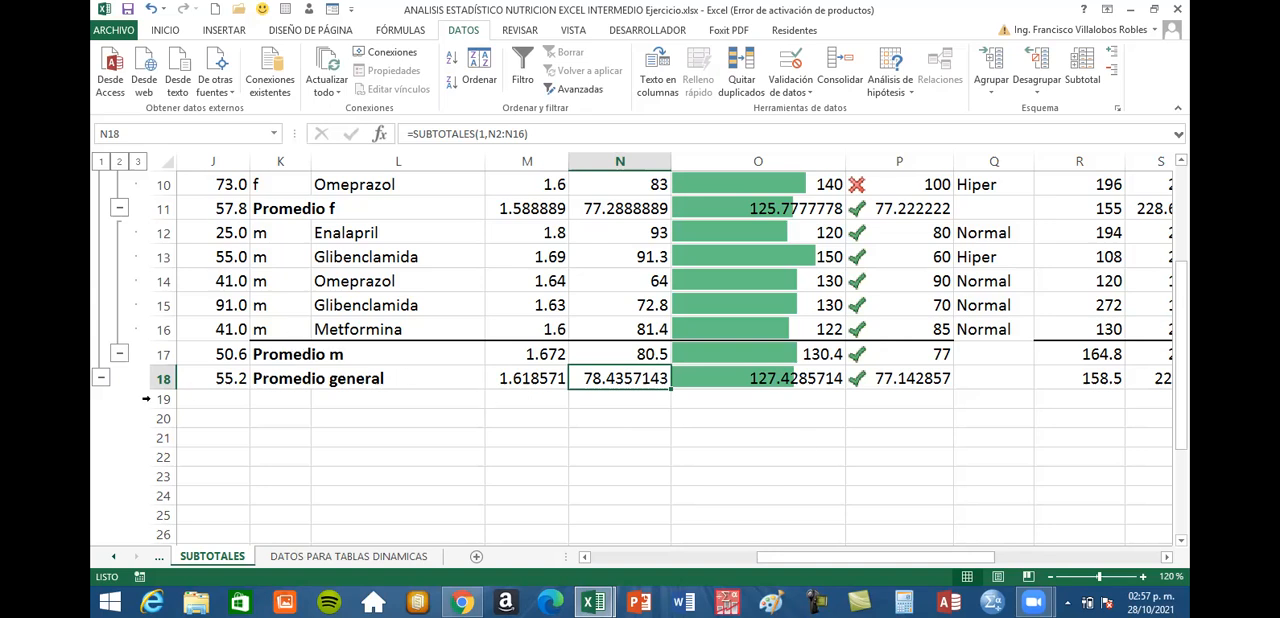
Review the Promedio general row against the patient records from row 2 down to the end of the table
left_click(158, 378)
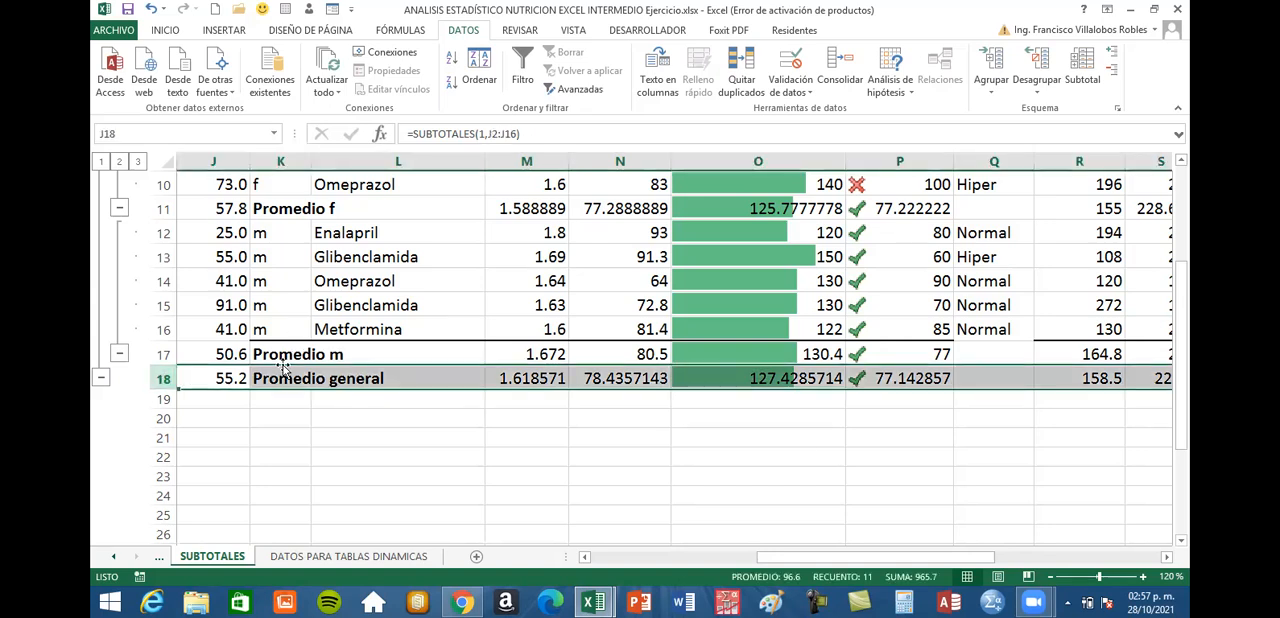
scroll(283, 368, "up", 3)
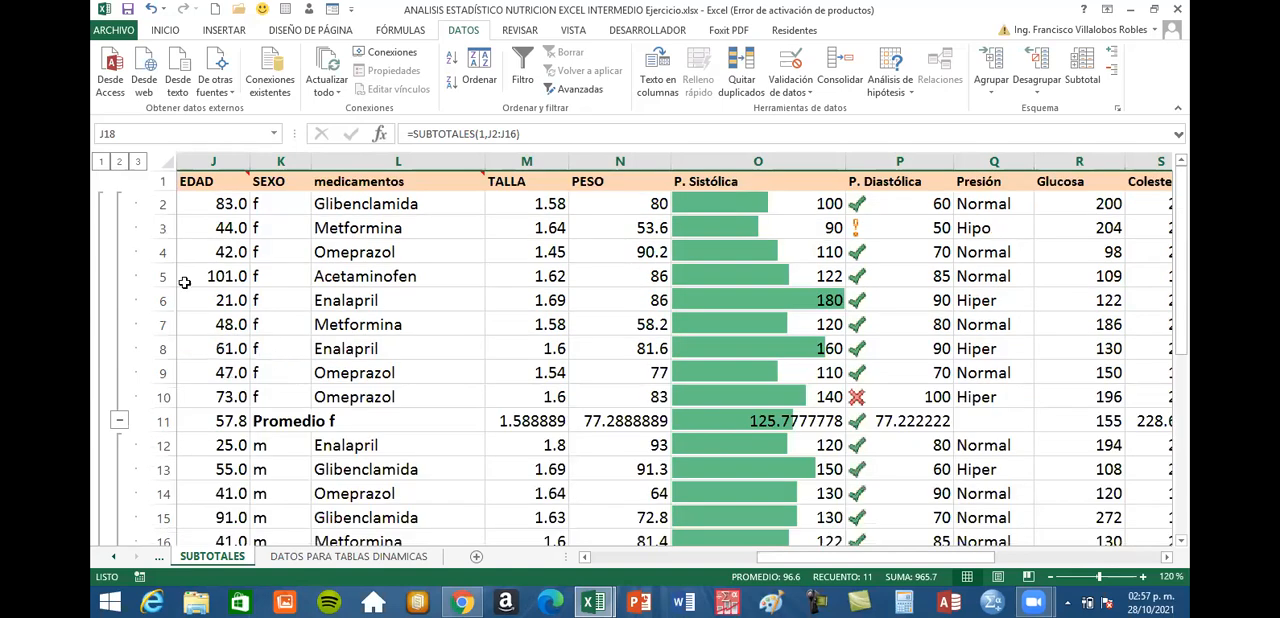
left_click(160, 203)
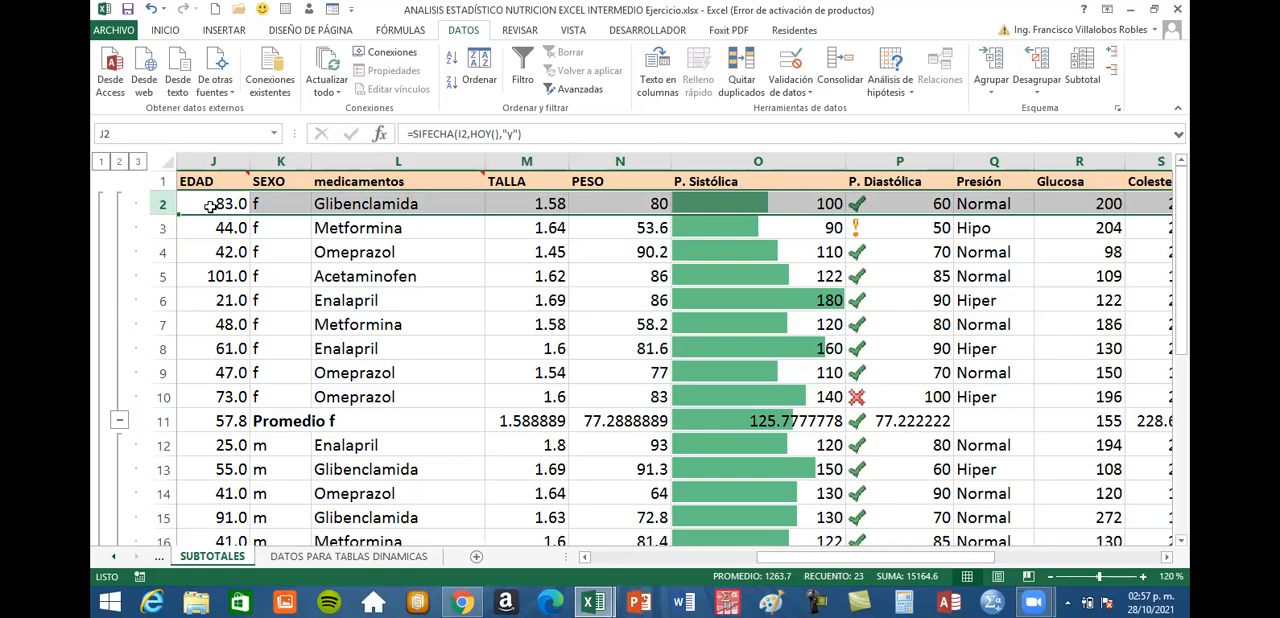
left_click(519, 347)
scroll(508, 345, "down", 3)
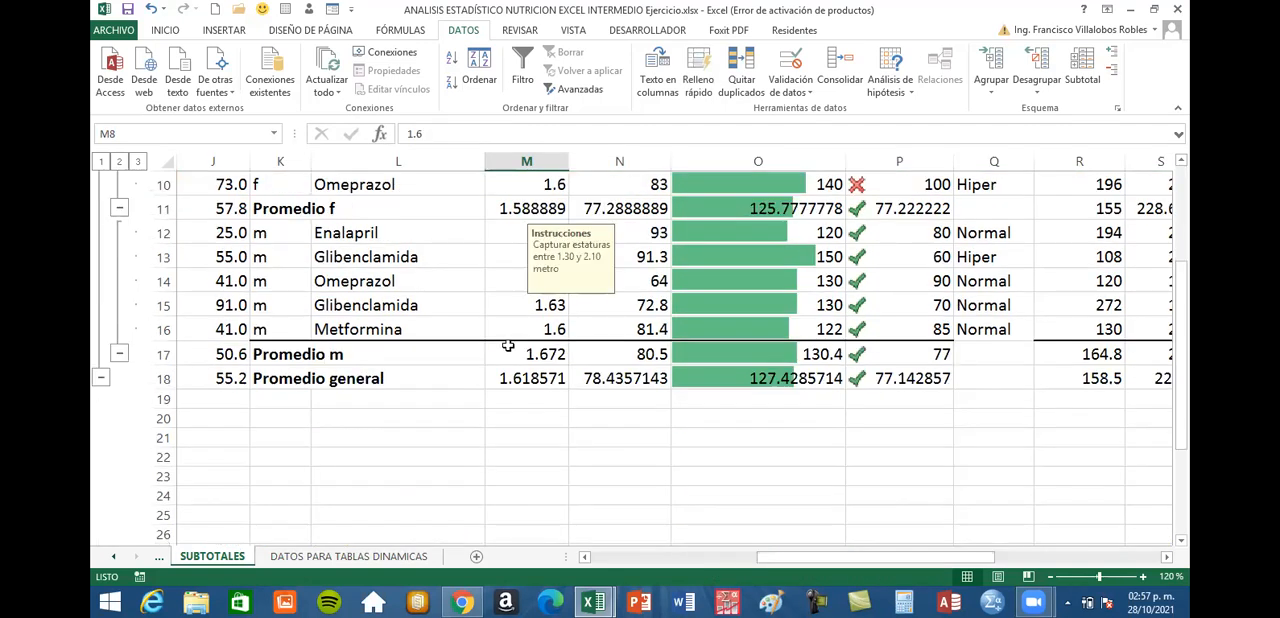
Examine the PESO and blood pressure average formulas in the Promedio f row and compare them with those in Promedio general
scroll(508, 345, "up", 3)
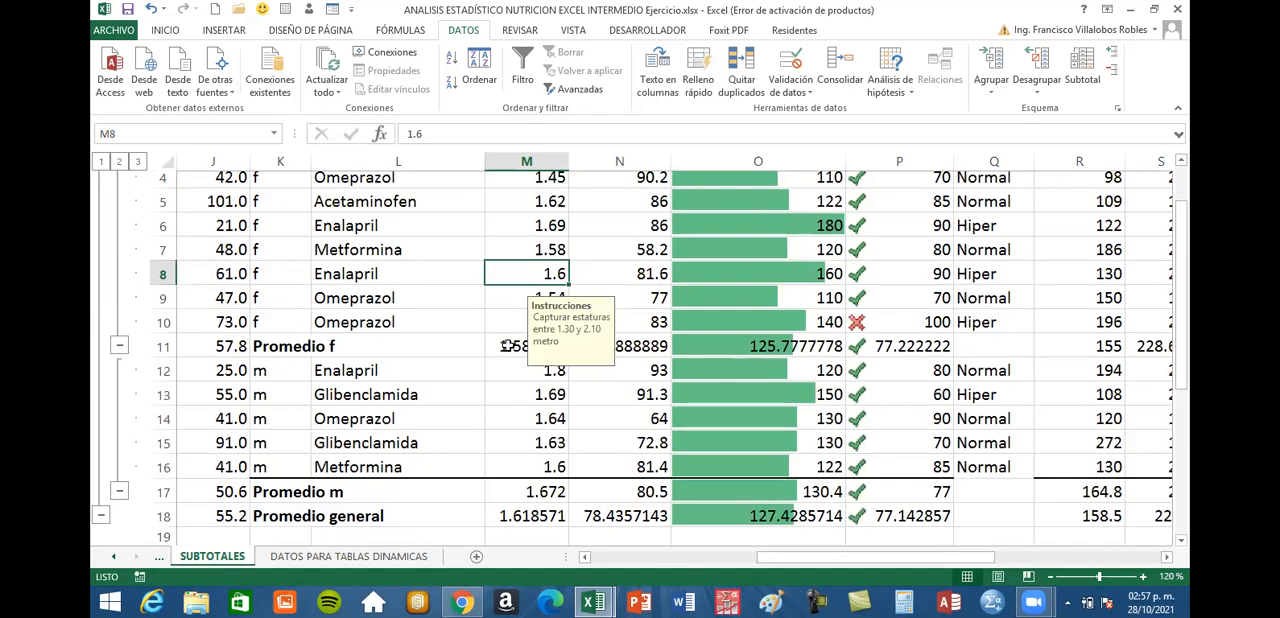
scroll(983, 399, "down", 2)
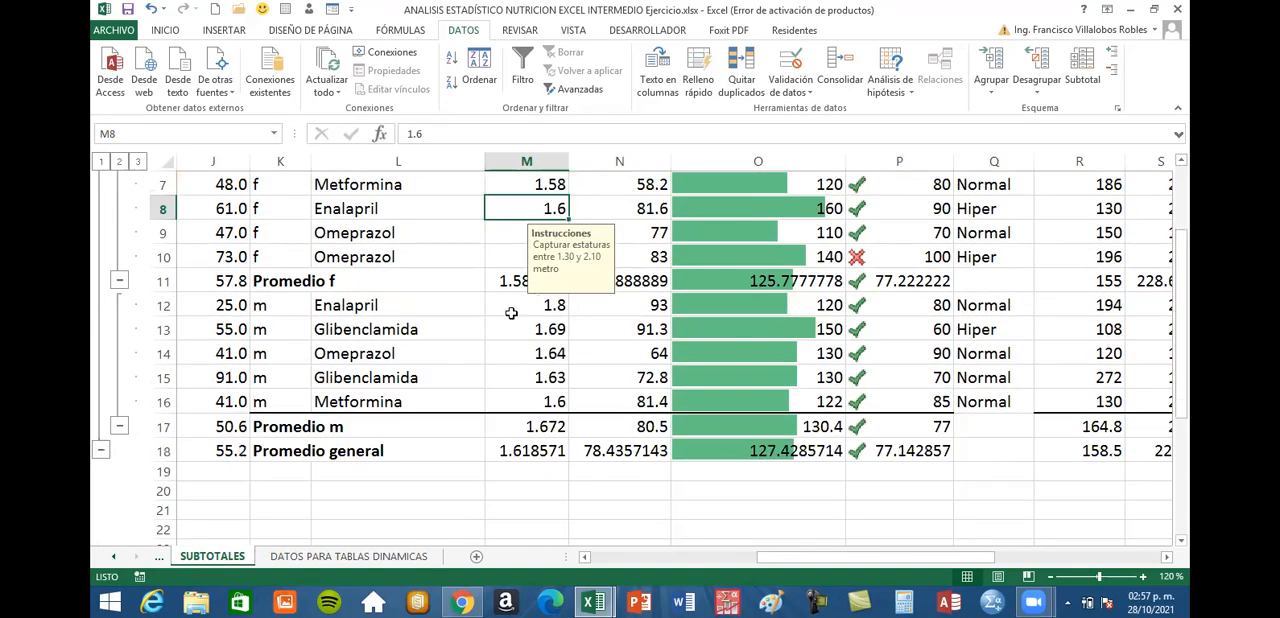
left_click(615, 283)
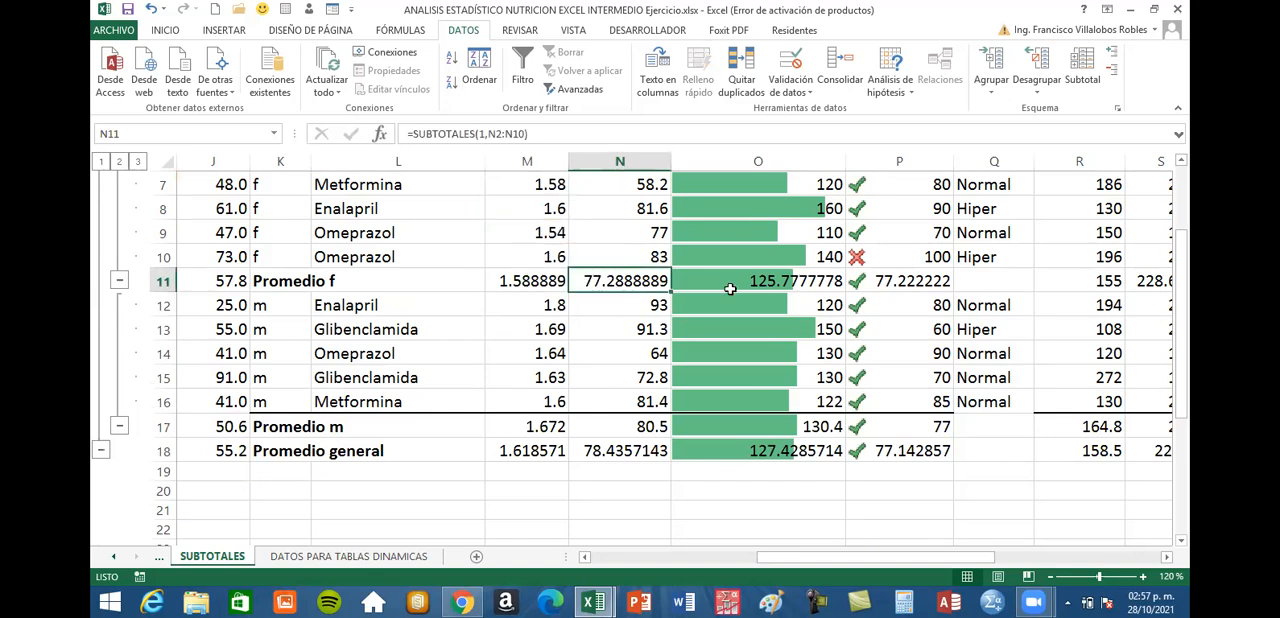
left_click(749, 279)
left_click(1155, 290)
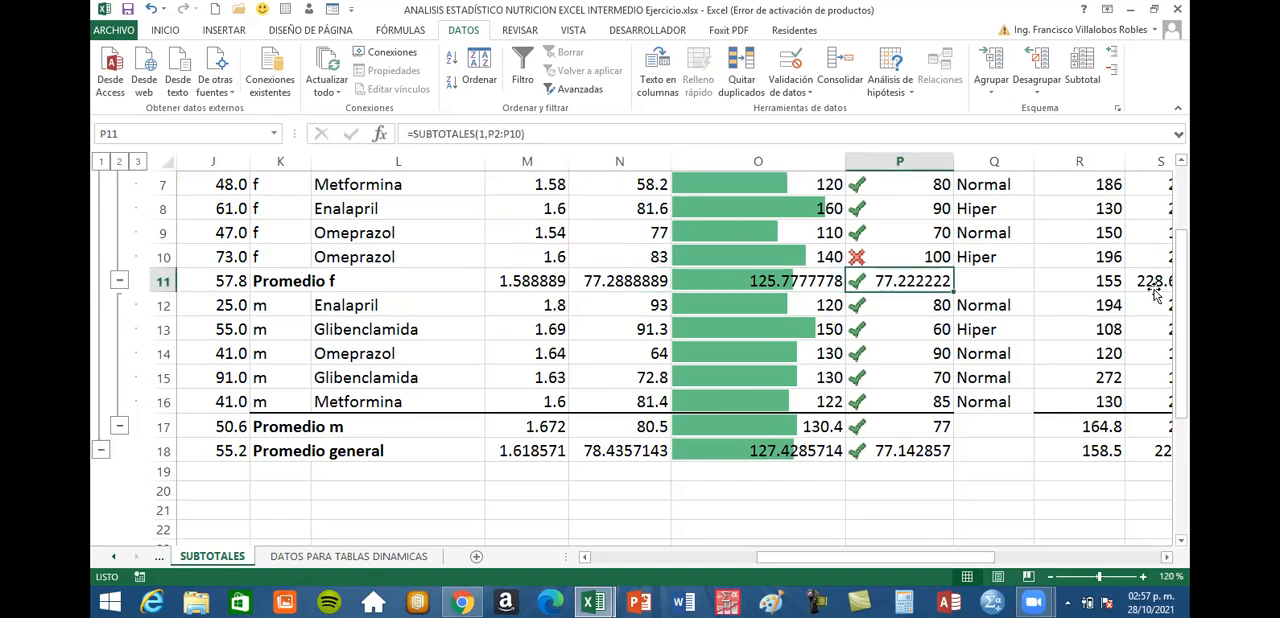
left_click(748, 451)
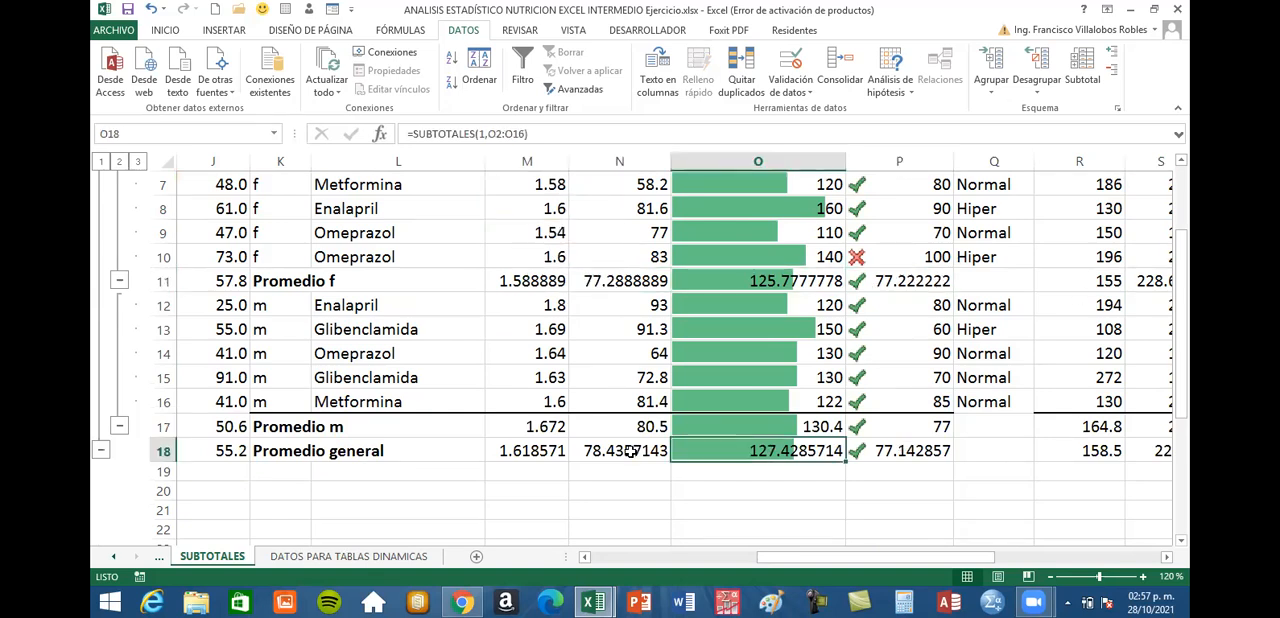
left_click(630, 452)
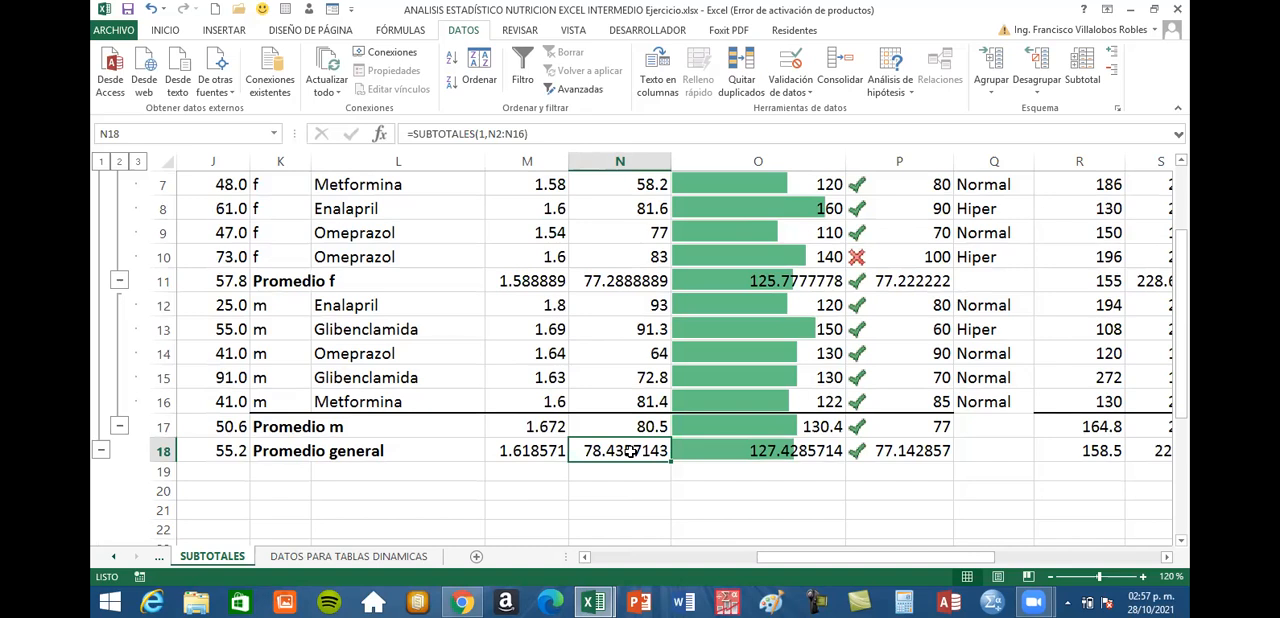
Examine the outline groups beside the table that enclose the f records, the m records and the whole patient list
scroll(377, 333, "up", 2)
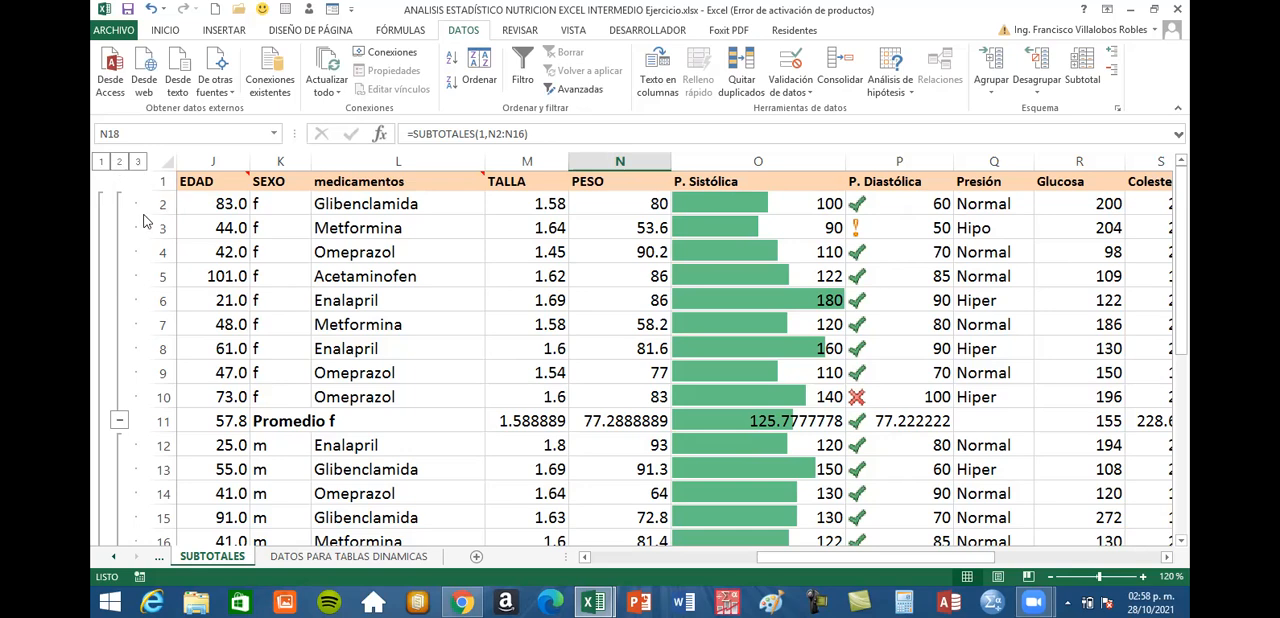
scroll(143, 225, "down", 2)
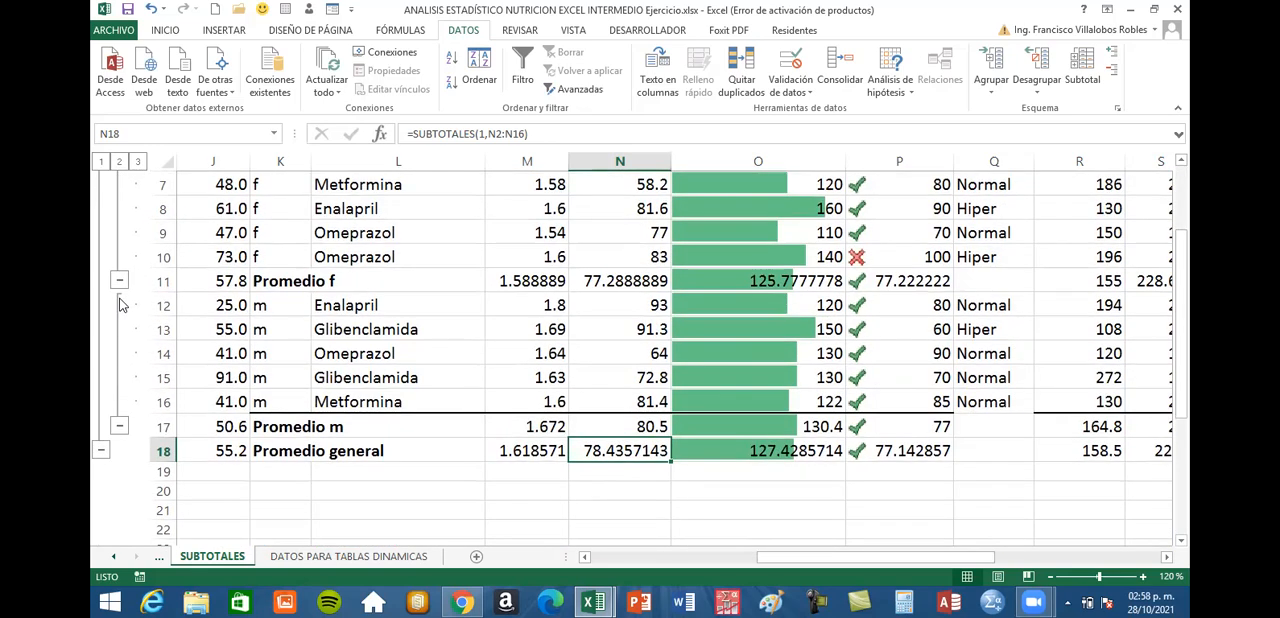
scroll(118, 305, "down", 1)
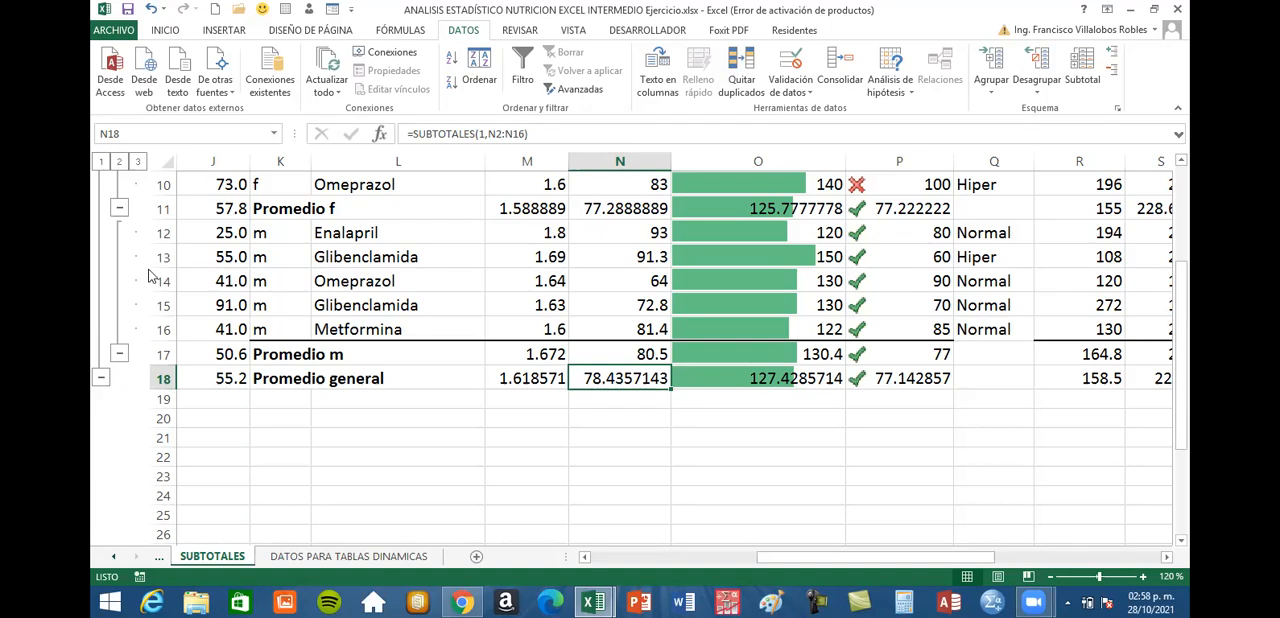
scroll(148, 275, "up", 1)
scroll(136, 210, "up", 2)
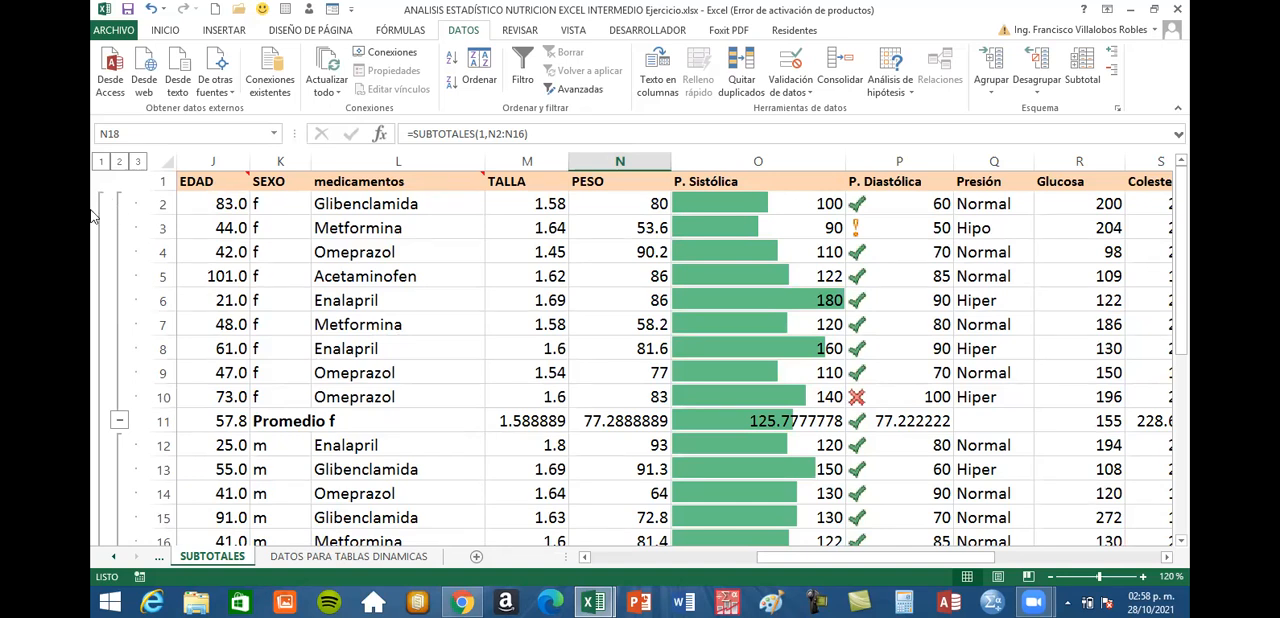
scroll(93, 216, "down", 3)
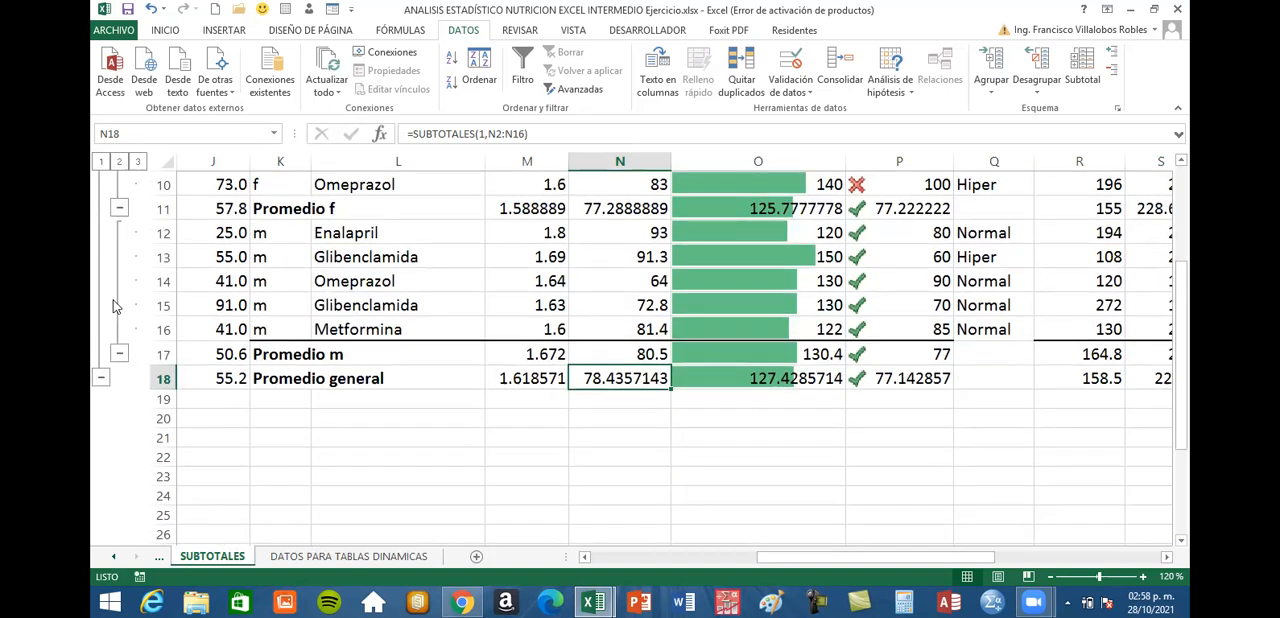
scroll(113, 305, "down", 1)
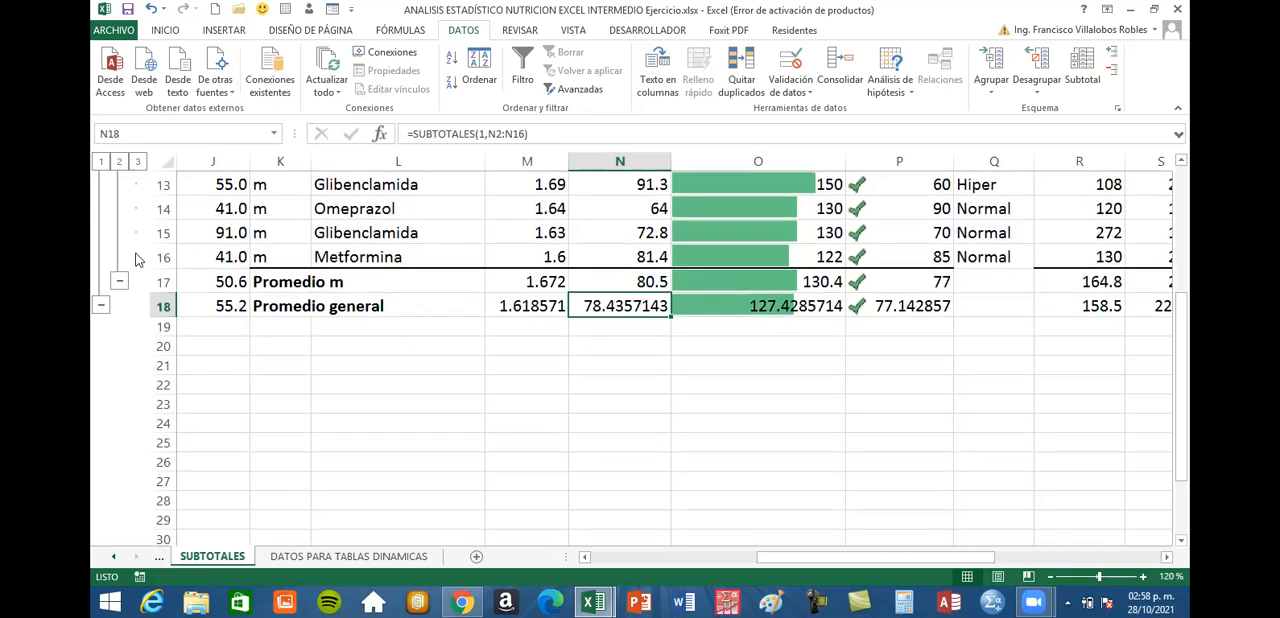
scroll(139, 266, "up", 2)
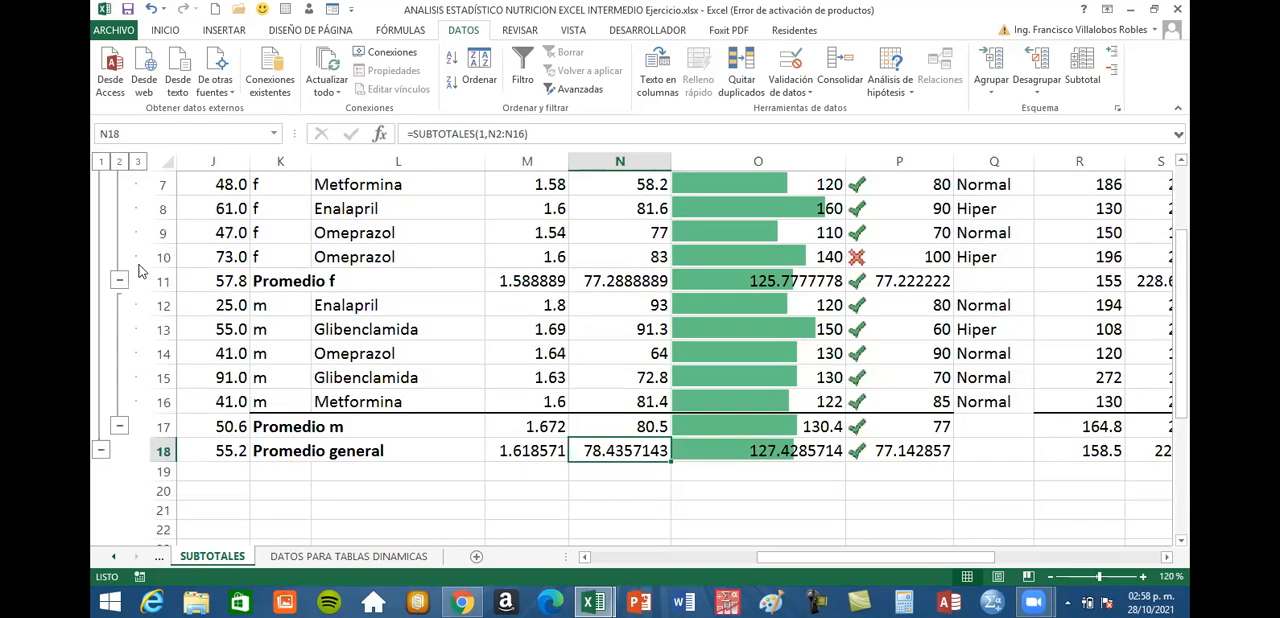
scroll(139, 268, "up", 2)
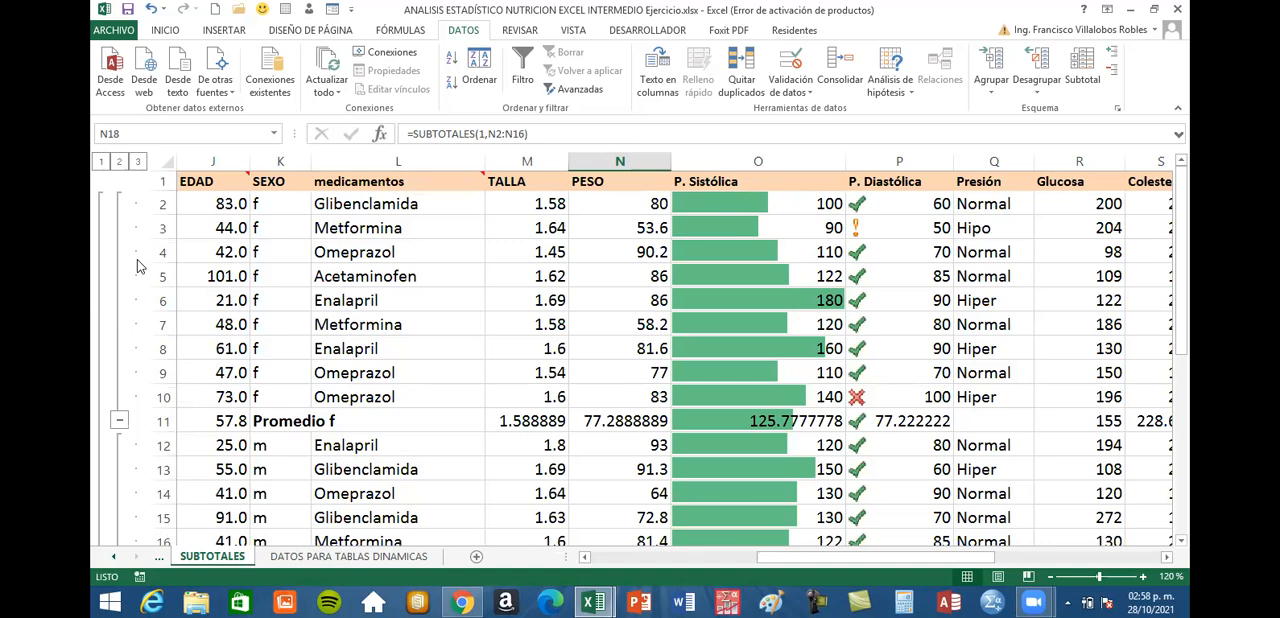
Collapse the subtotal outline to level 1 and review the Promedio general row on its own
left_click(101, 162)
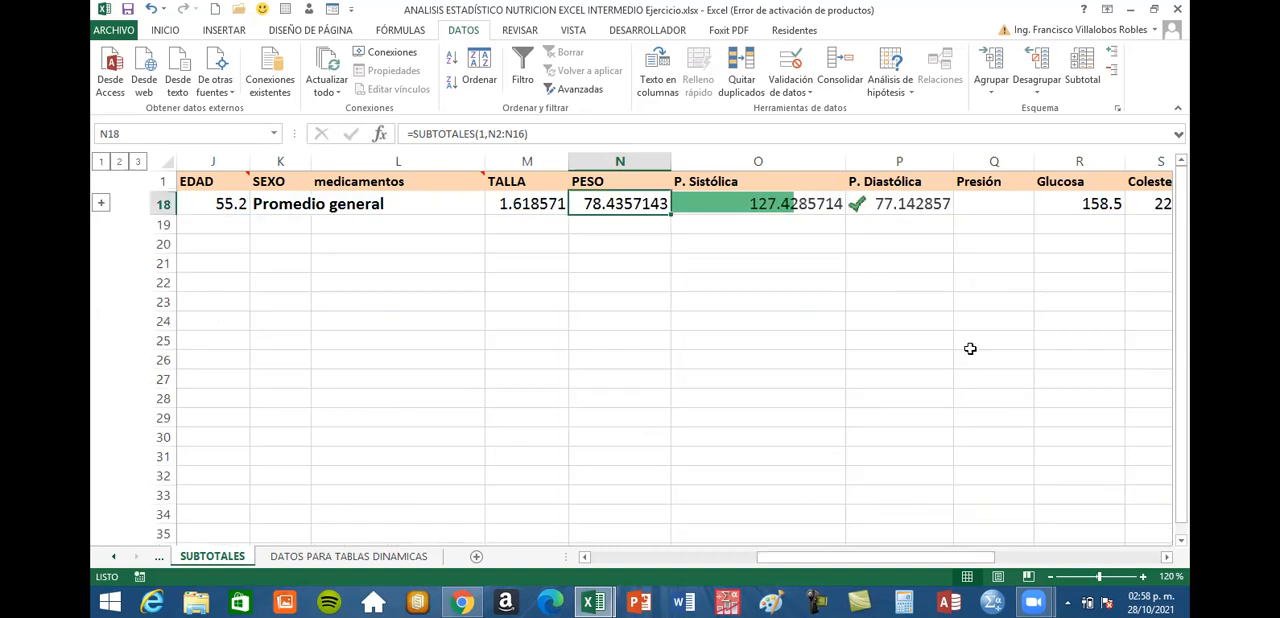
scroll(970, 348, "down", 5)
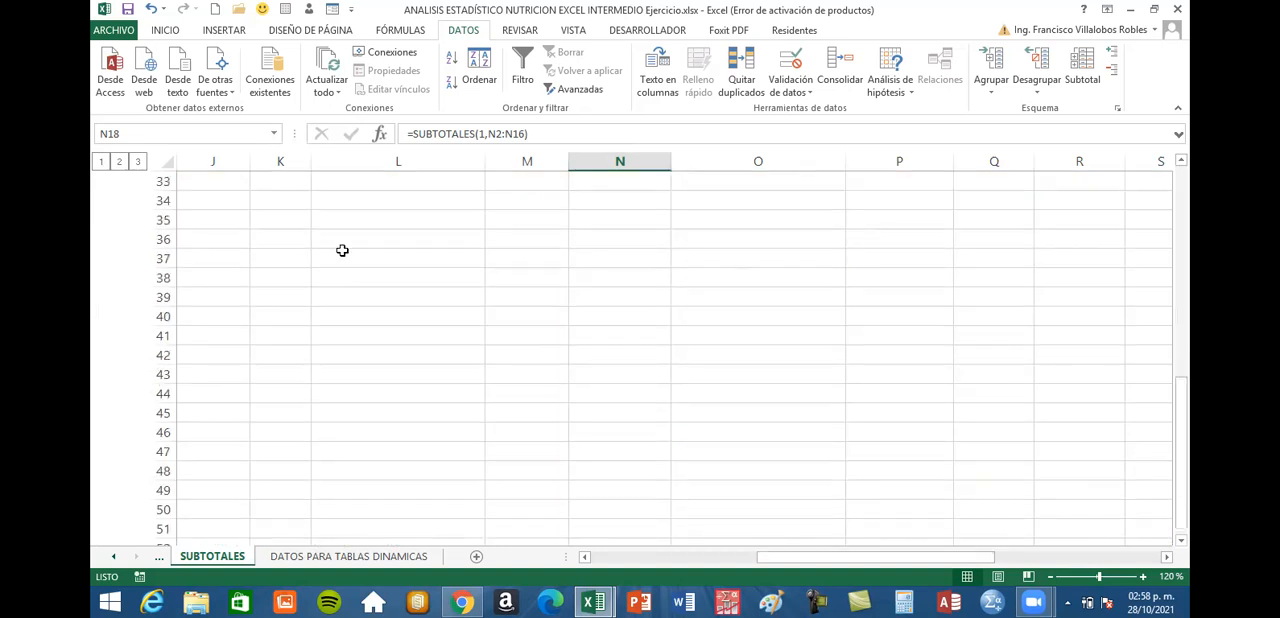
scroll(343, 251, "up", 5)
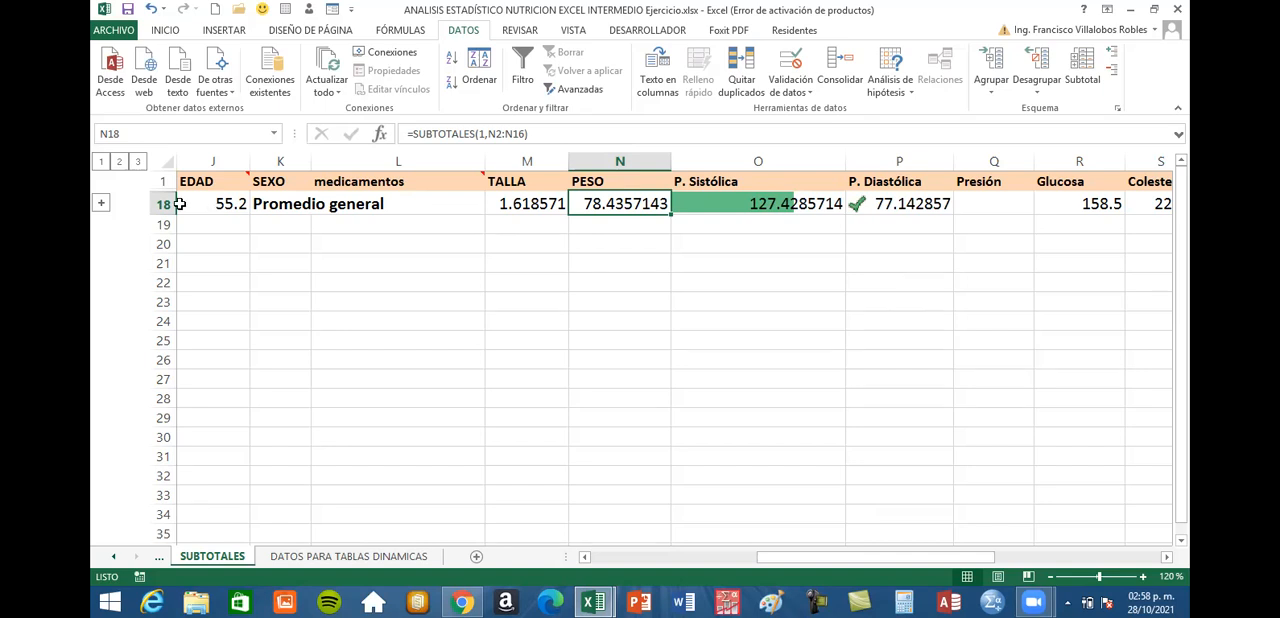
left_click(436, 259)
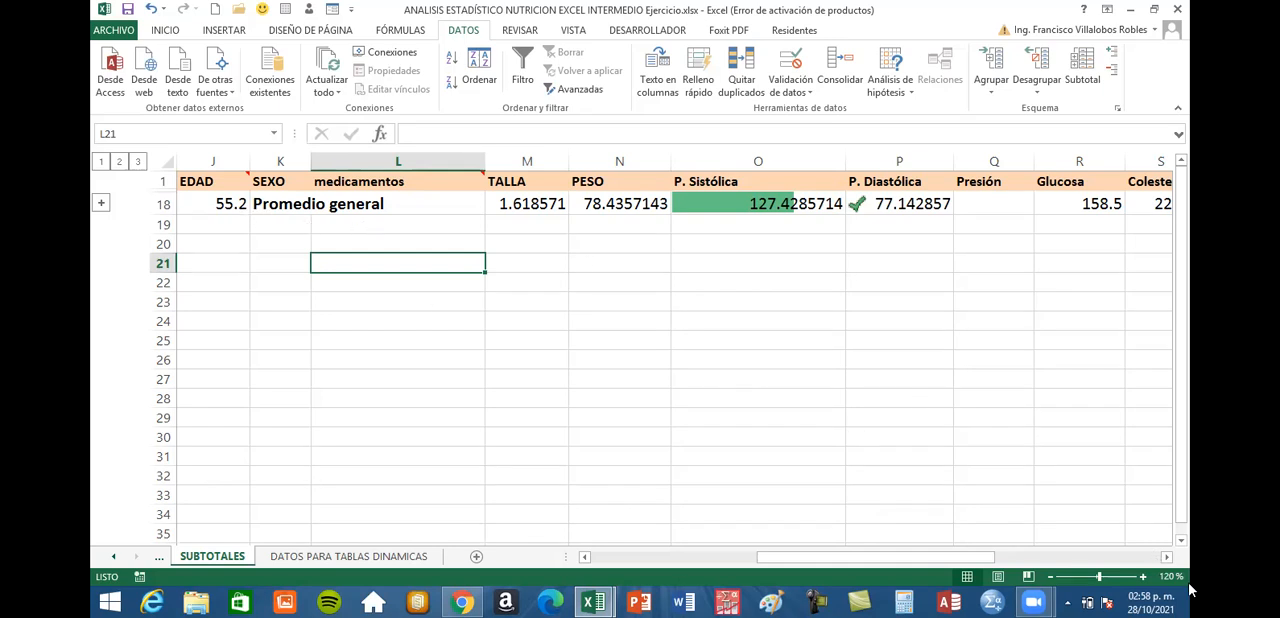
Review the remaining general averages in row 18, including the IMC, COSTO and Glucosa columns
left_click(1166, 557)
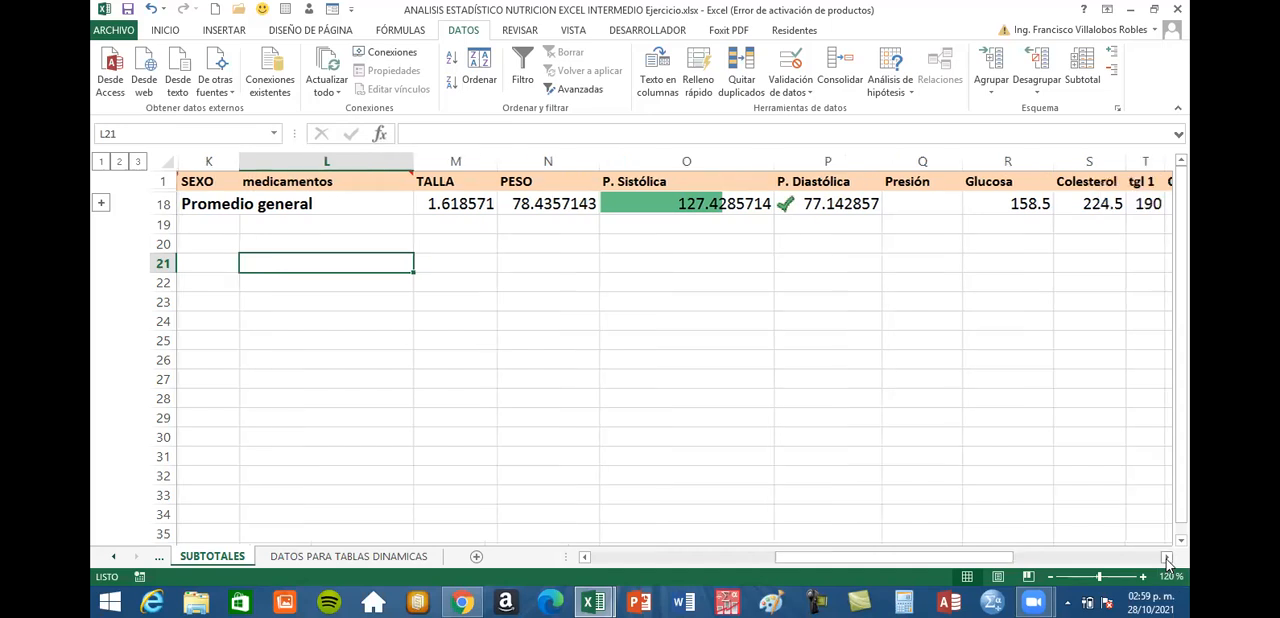
left_click(1167, 558)
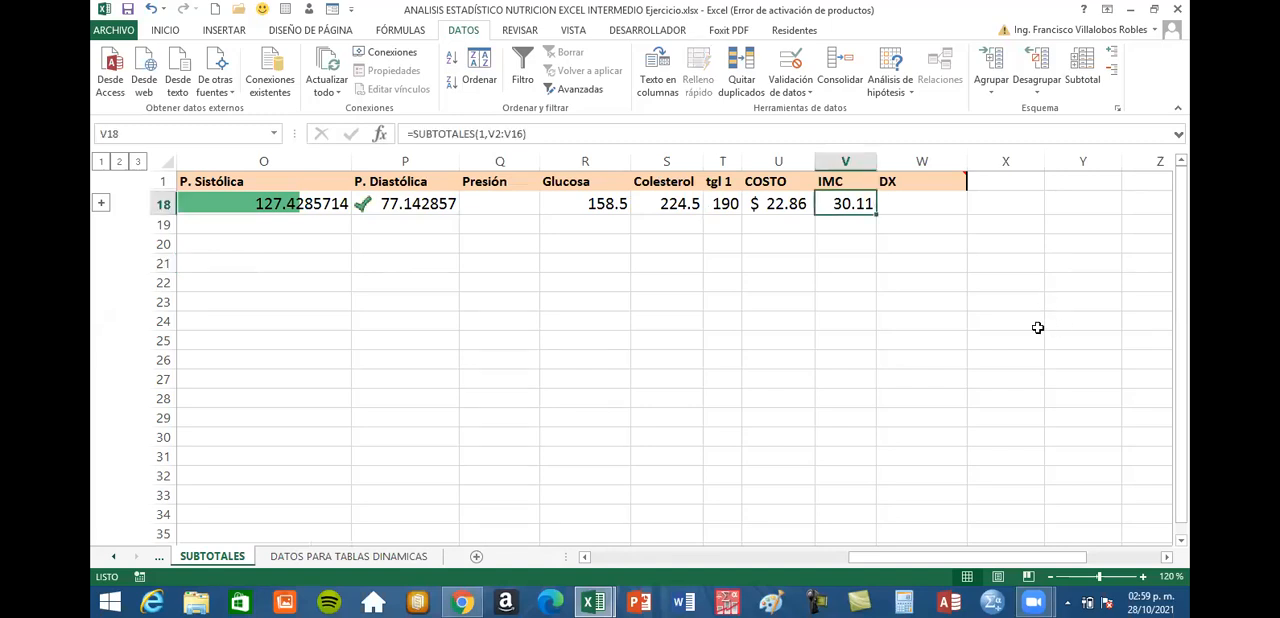
left_click(785, 204)
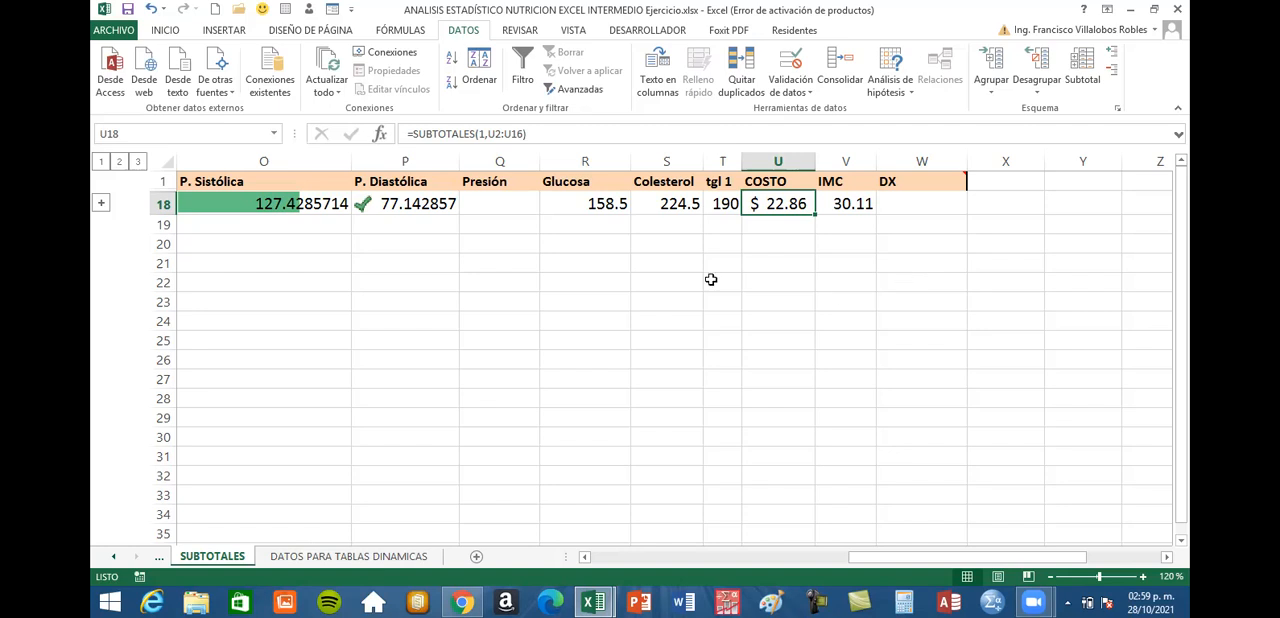
left_click(592, 203)
left_click_drag(1069, 565, 1040, 566)
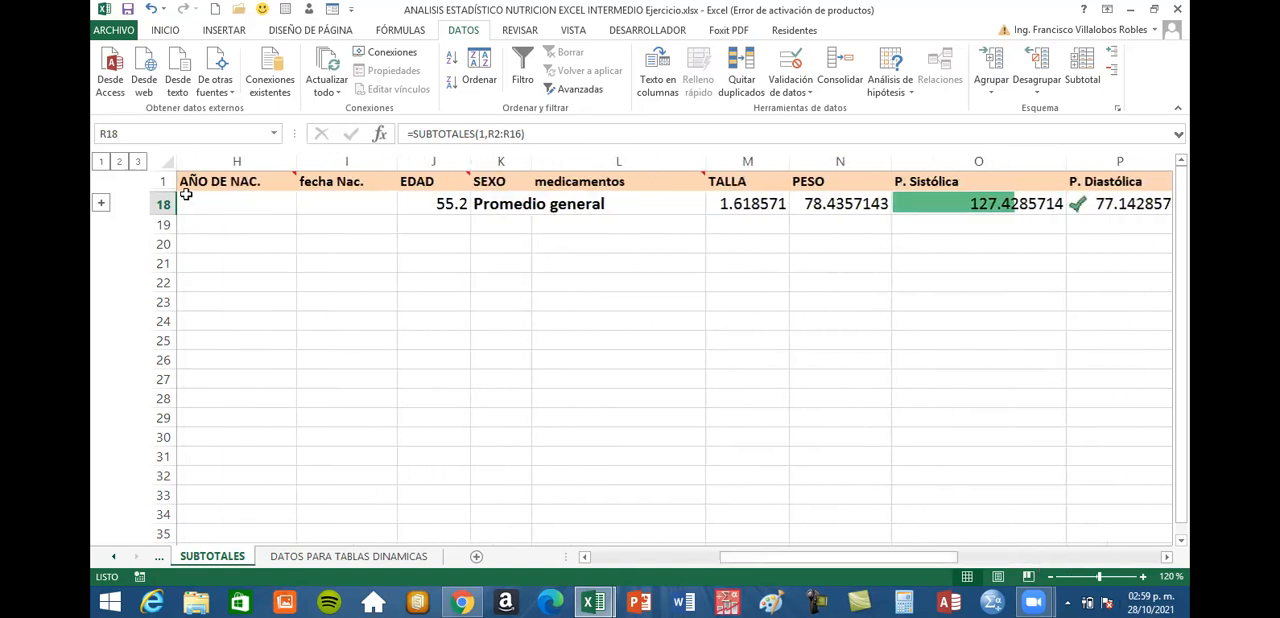
Expand the subtotal outline to level 2 and compare the TALLA averages of Promedio f and Promedio m
left_click(119, 164)
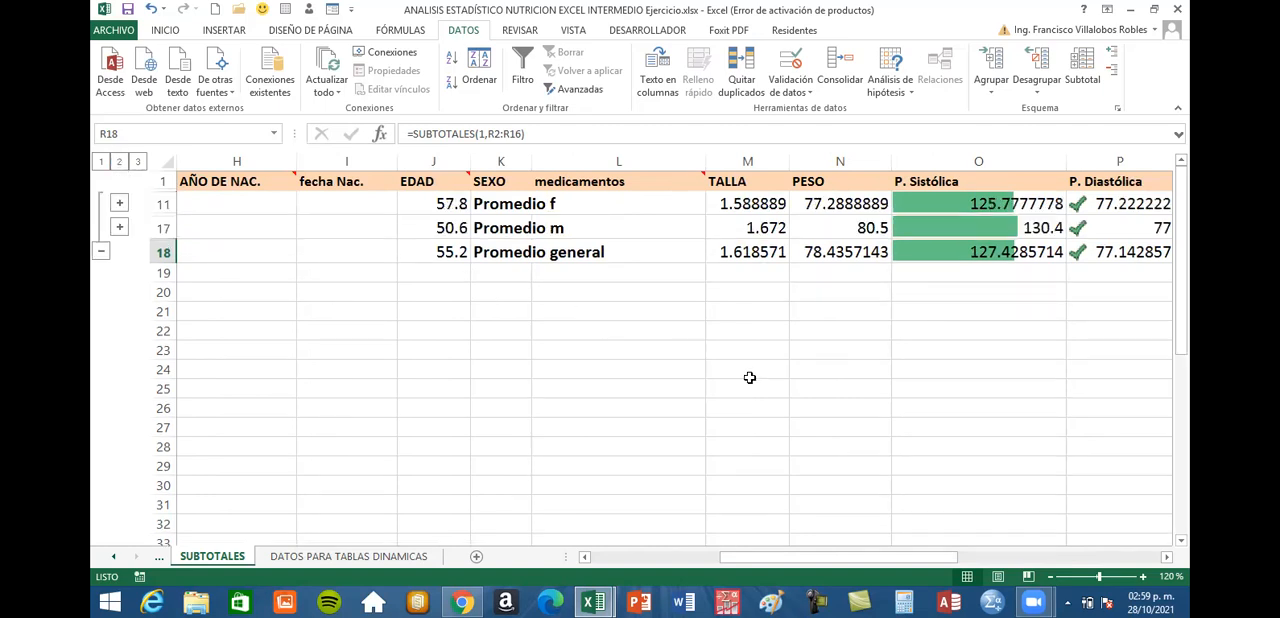
left_click(1169, 560)
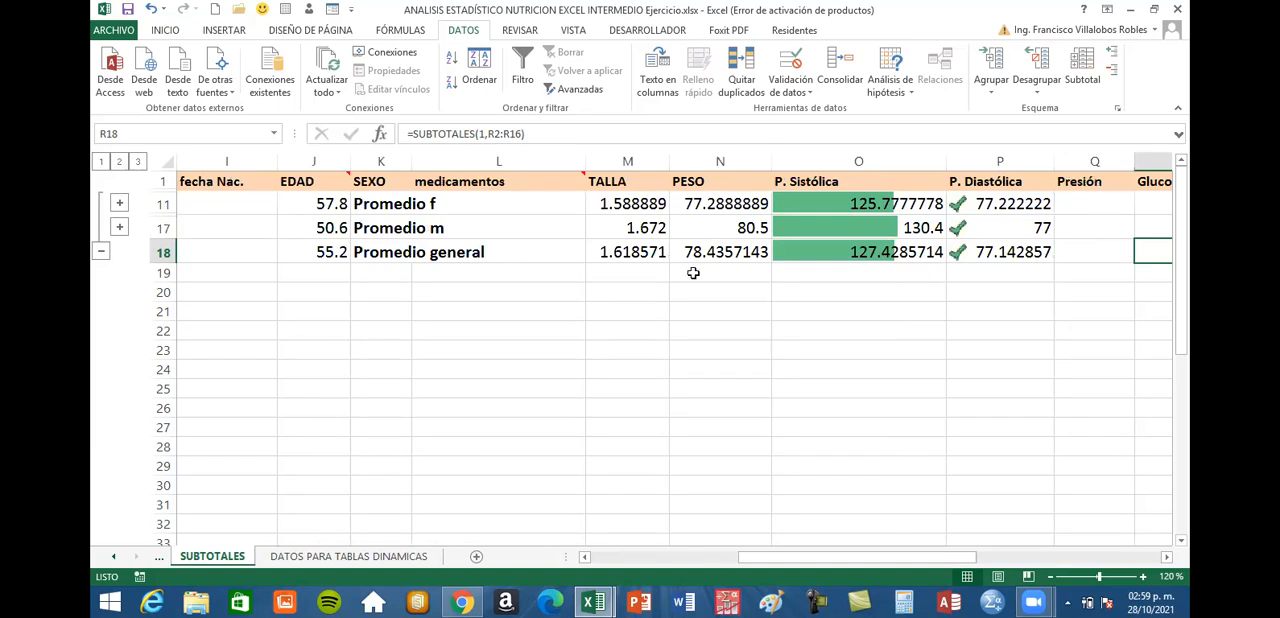
left_click_drag(633, 203, 626, 230)
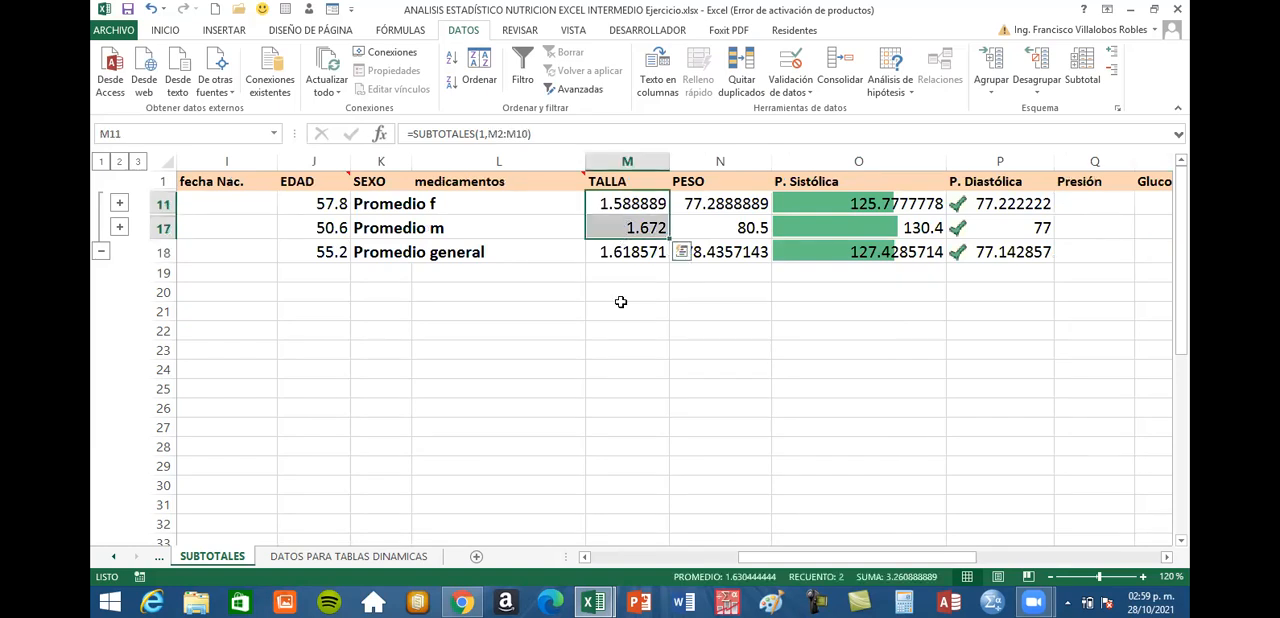
left_click(613, 228)
left_click_drag(439, 229, 625, 226)
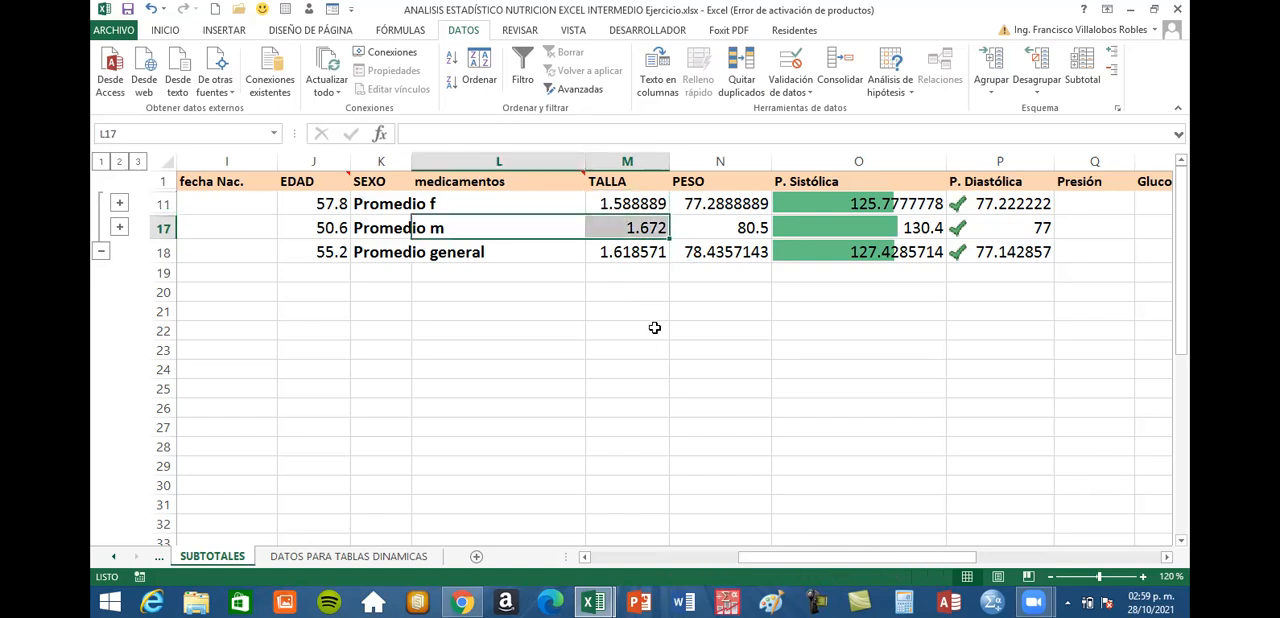
left_click(658, 325)
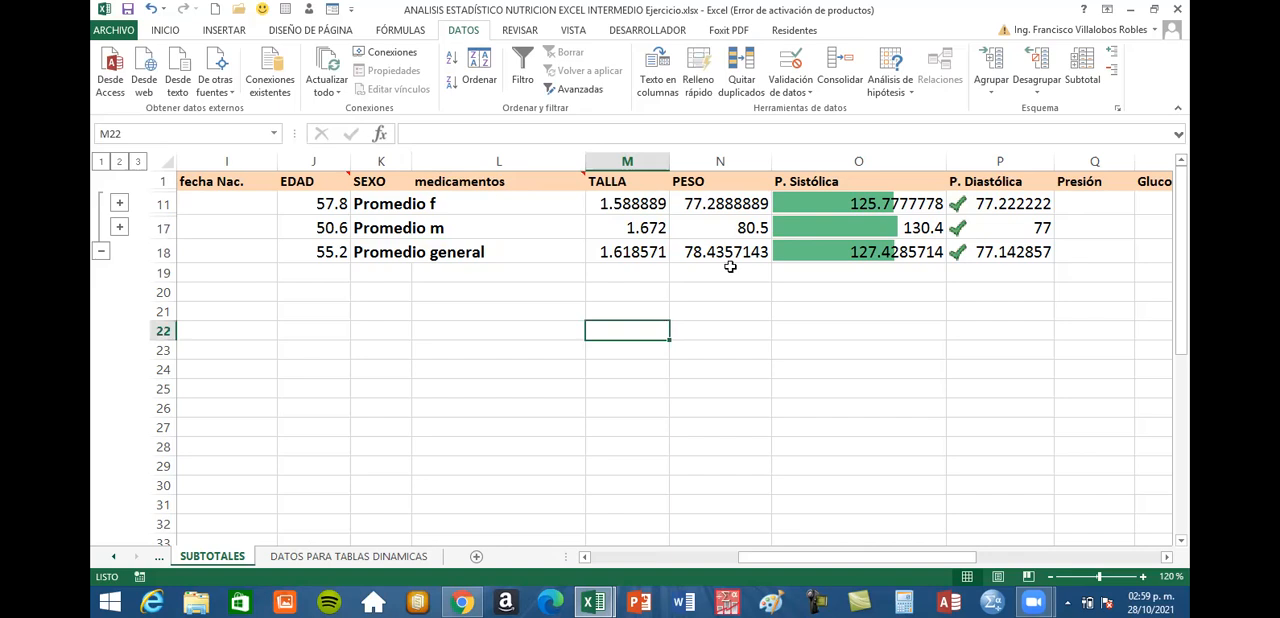
Check the PESO average of Promedio m and compare the P. Sistólica averages of the m and f groups
left_click(745, 237)
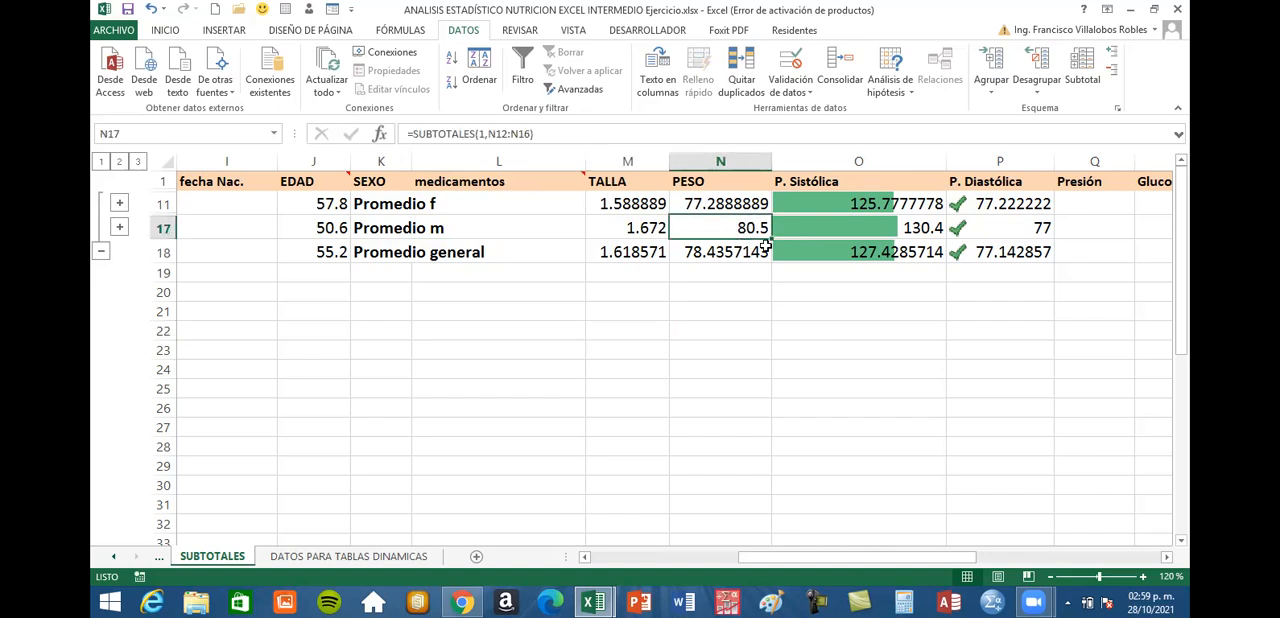
left_click(897, 228)
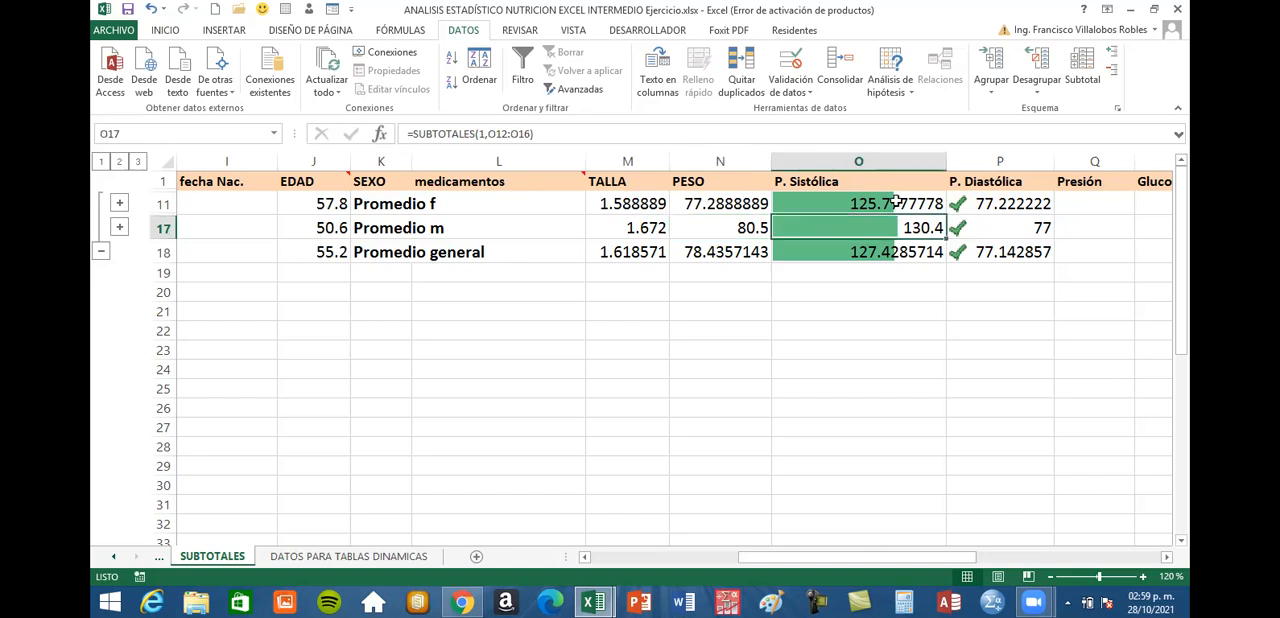
key("Up")
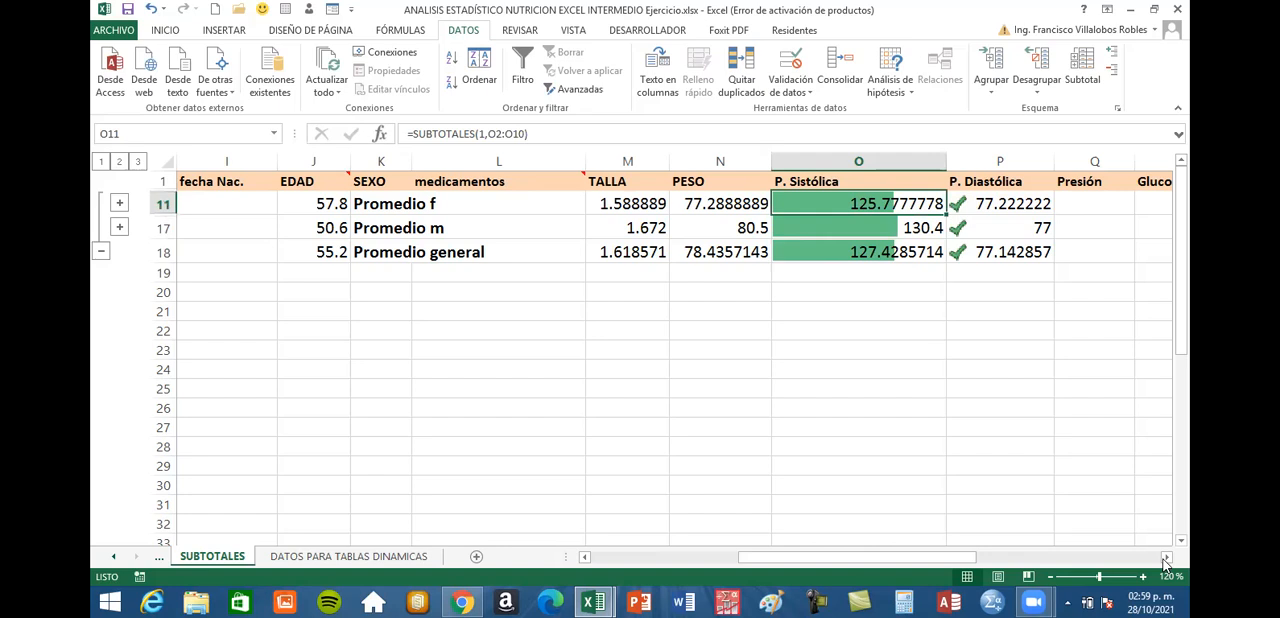
Compare the IMC averages of the f and m groups in column V
left_click(1165, 558)
left_click(1165, 558)
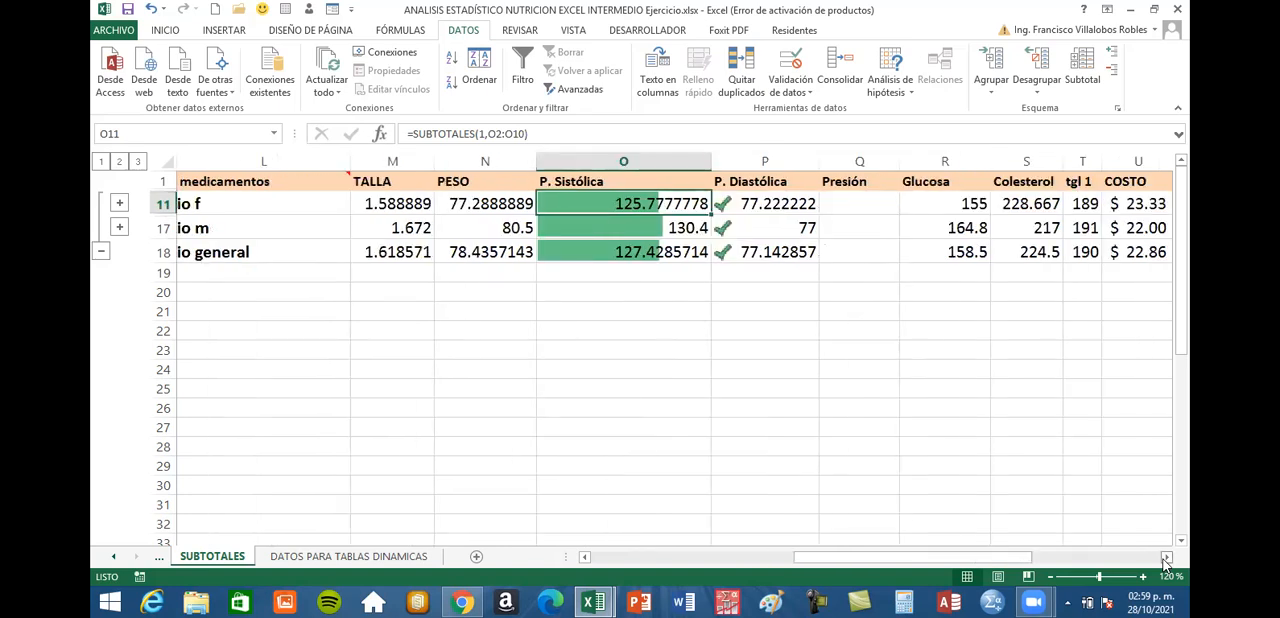
left_click(1165, 558)
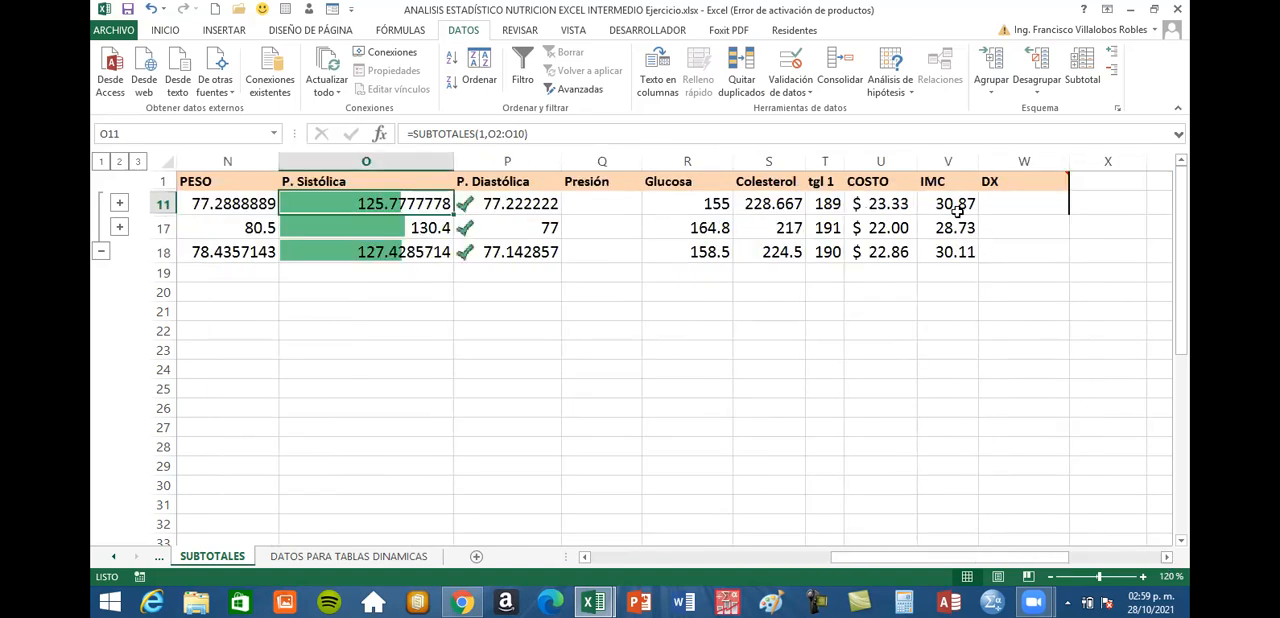
left_click(956, 205)
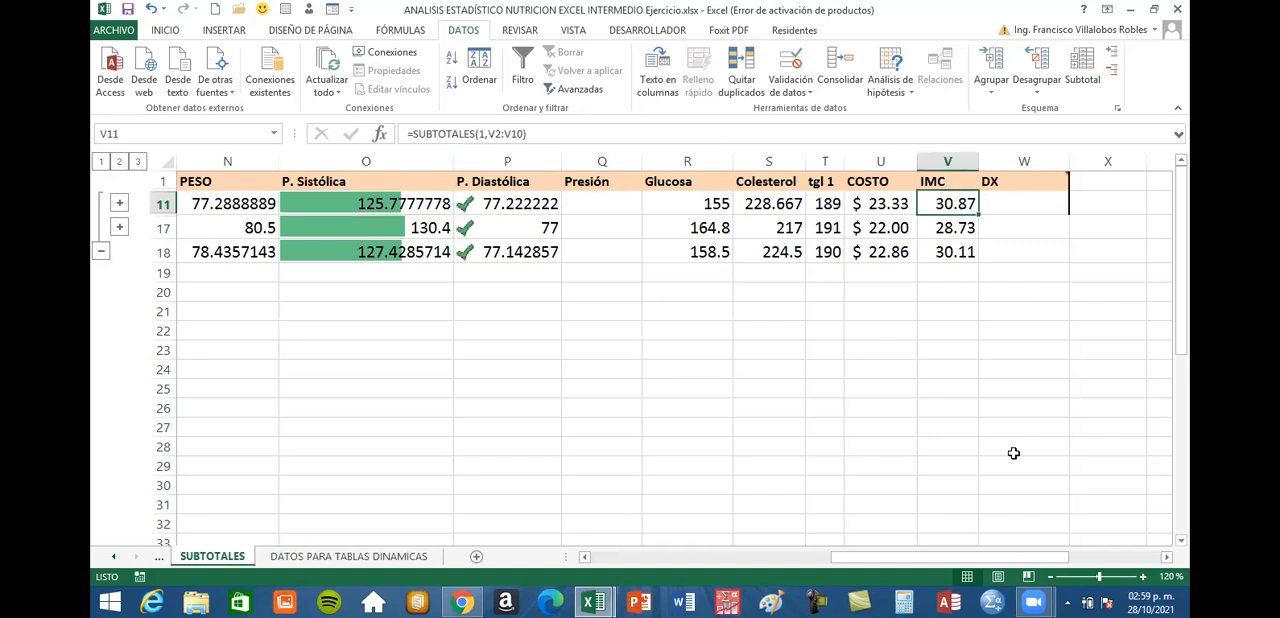
left_click(956, 229)
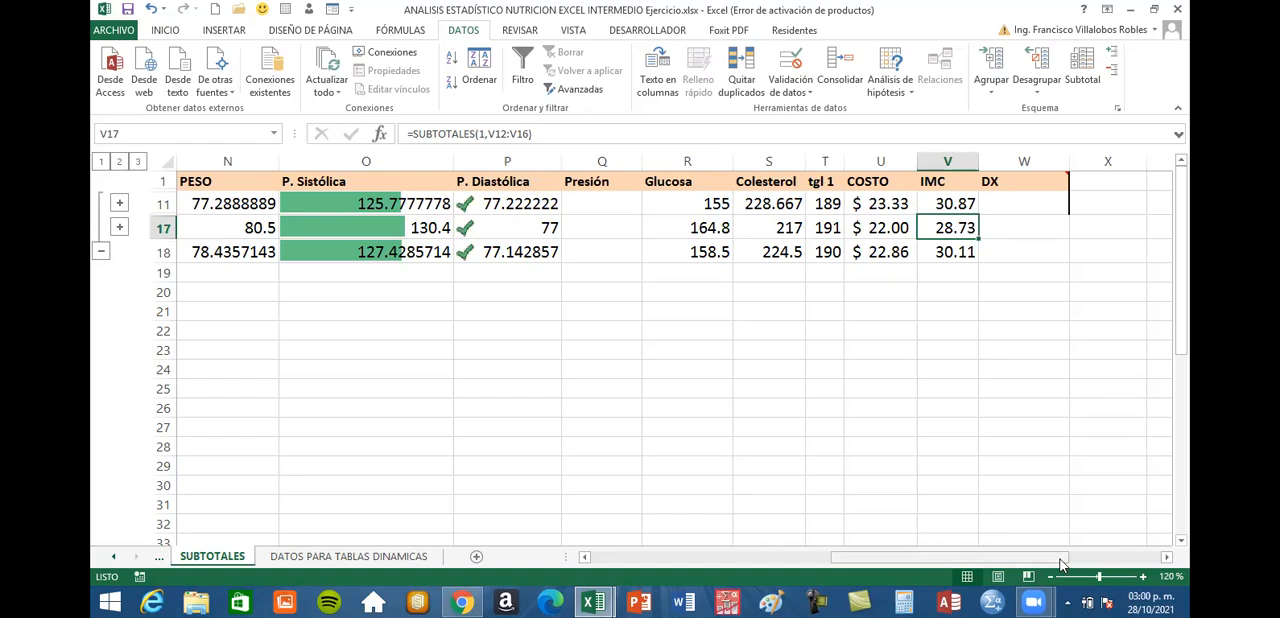
scroll(1062, 565, "left", 5)
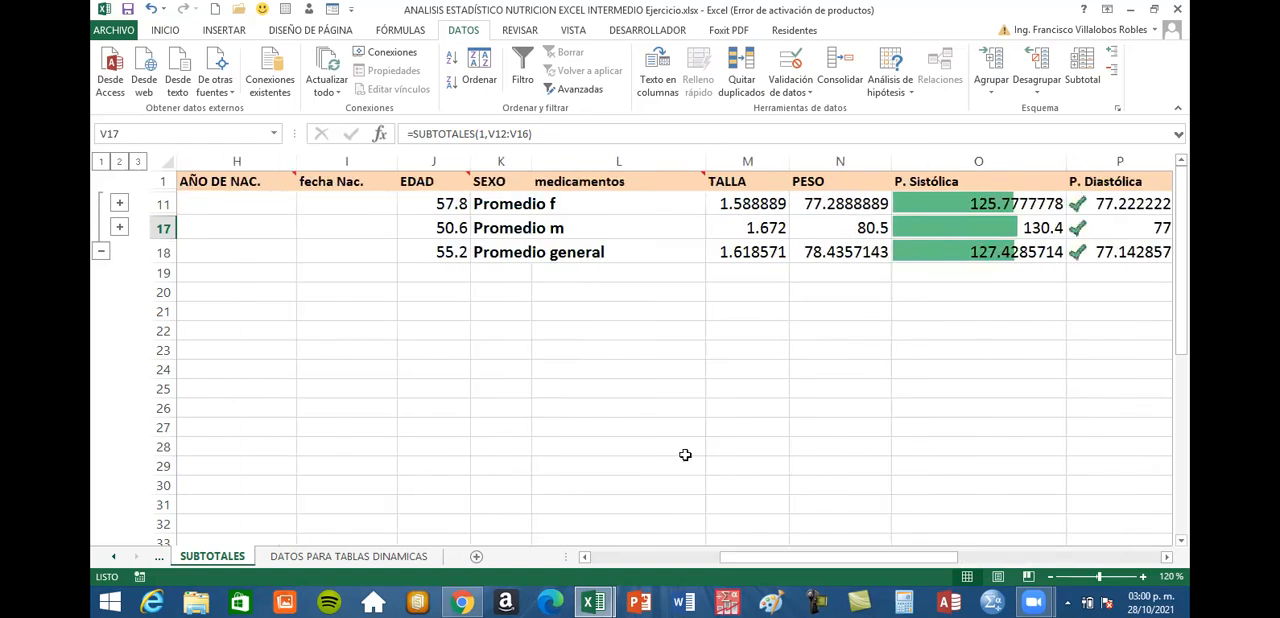
Expand the subtotal outline to level 3 and examine the individual patient rows and average rows across to the DX column
left_click(140, 162)
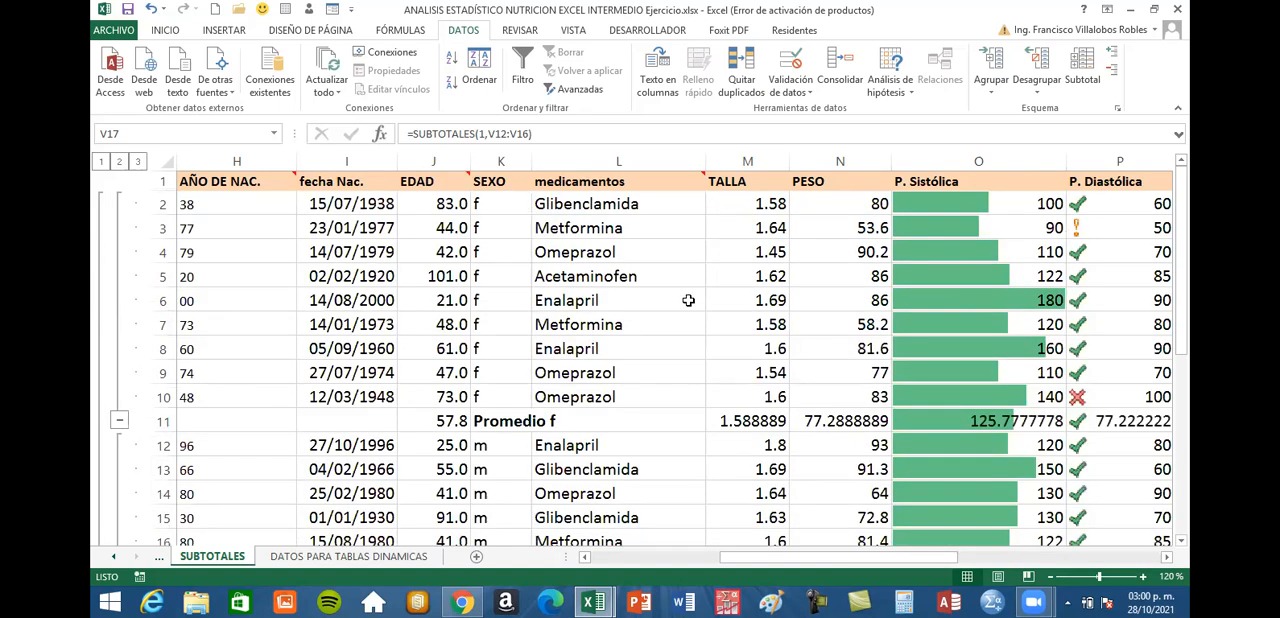
scroll(700, 305, "down", 1)
scroll(737, 330, "down", 1)
scroll(770, 505, "up", 2)
left_click(1166, 558)
key("ctrl+BackSpace")
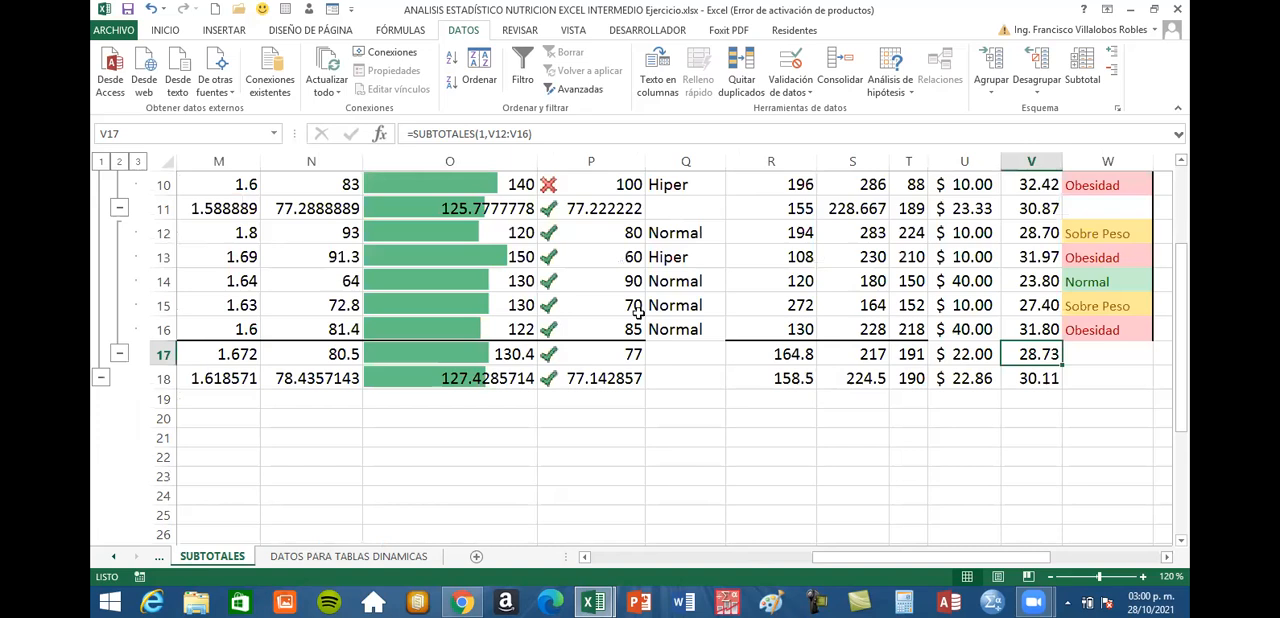
scroll(637, 313, "down", 1)
scroll(637, 313, "down", 3)
scroll(637, 313, "up", 5)
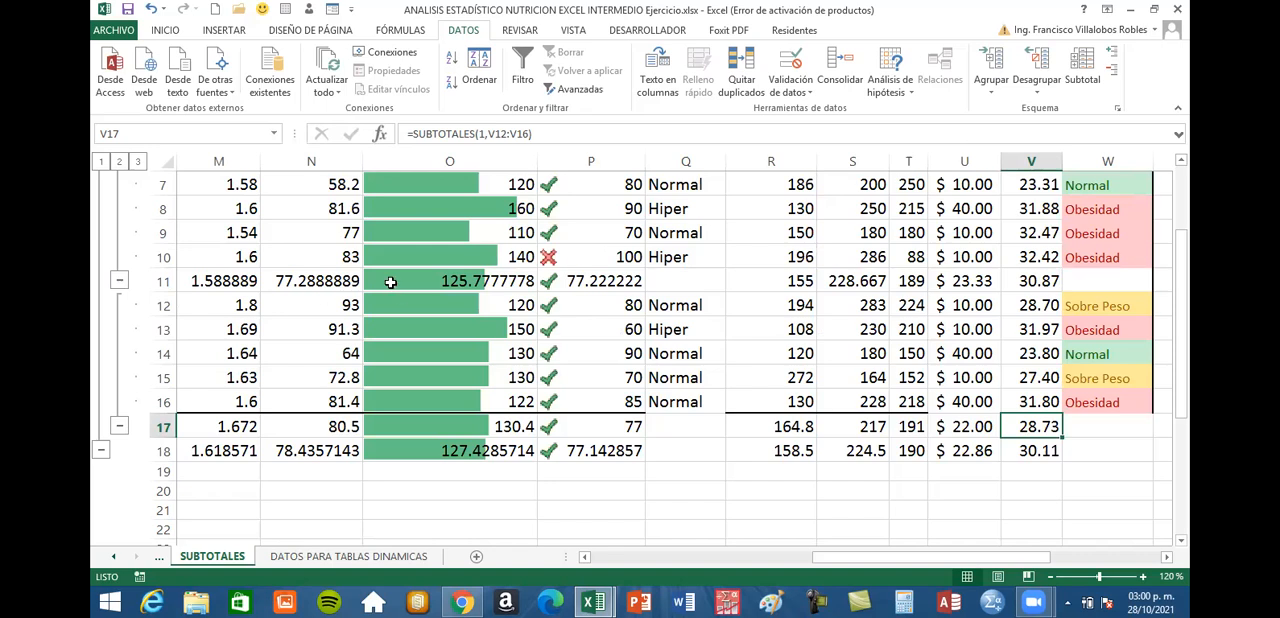
scroll(390, 282, "up", 2)
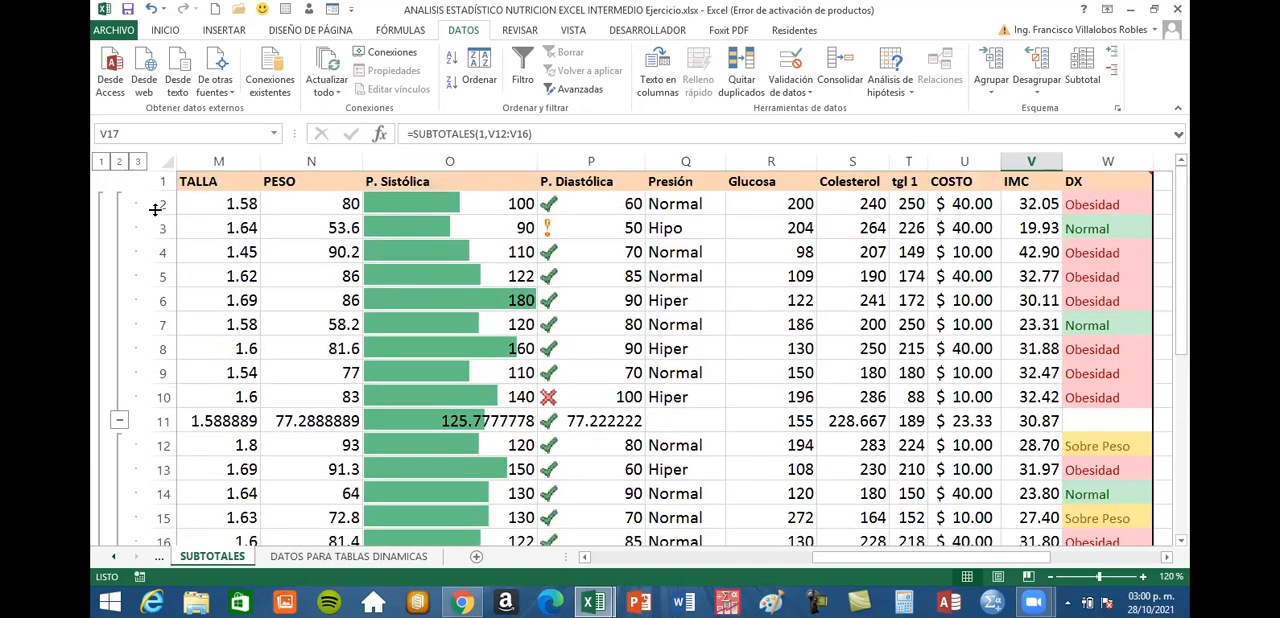
Review the averages at outline level 2, and return to level 3 to examine the patient rows behind them
left_click(119, 162)
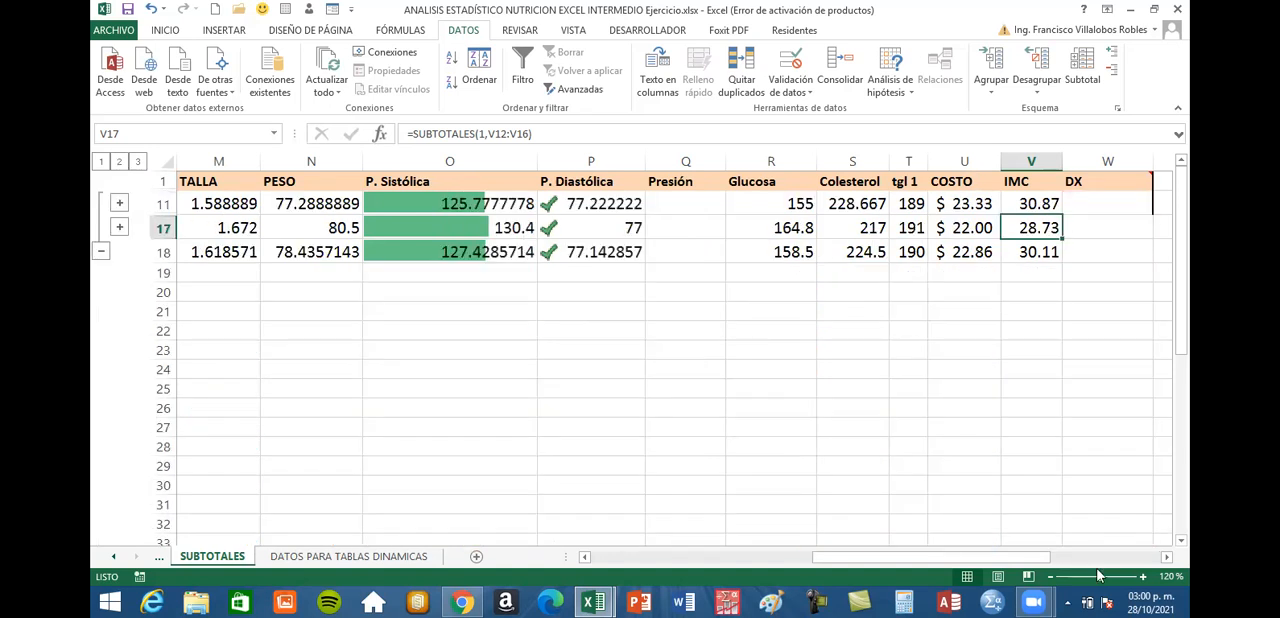
left_click_drag(1013, 560, 1005, 561)
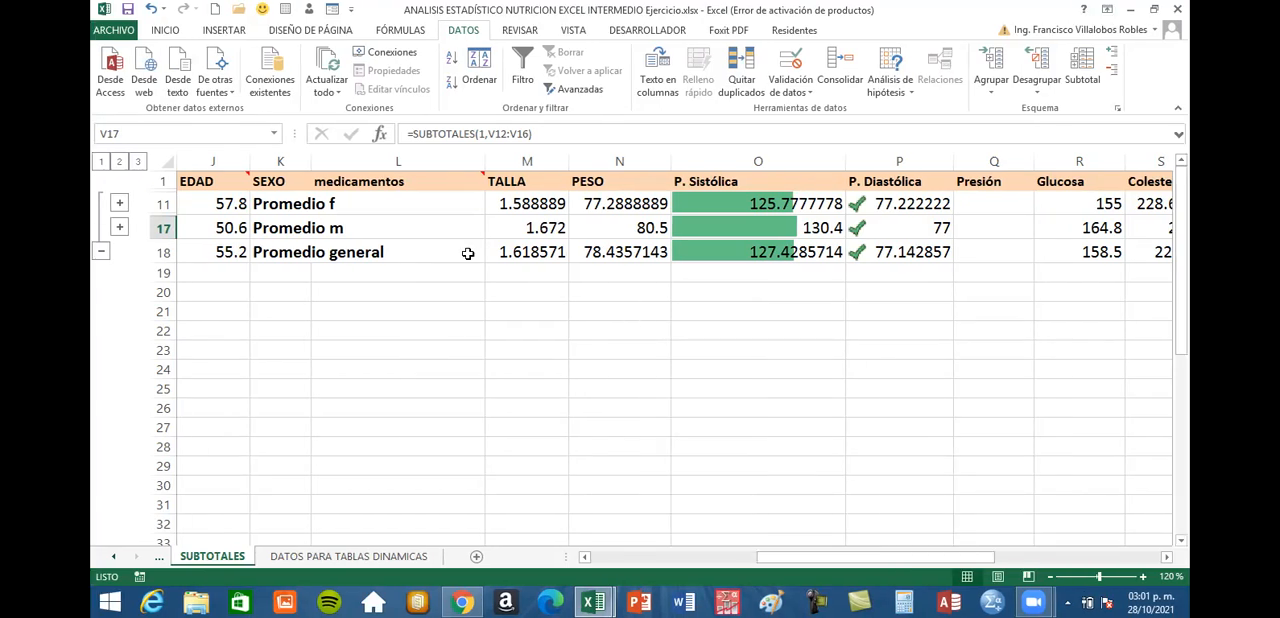
left_click(138, 165)
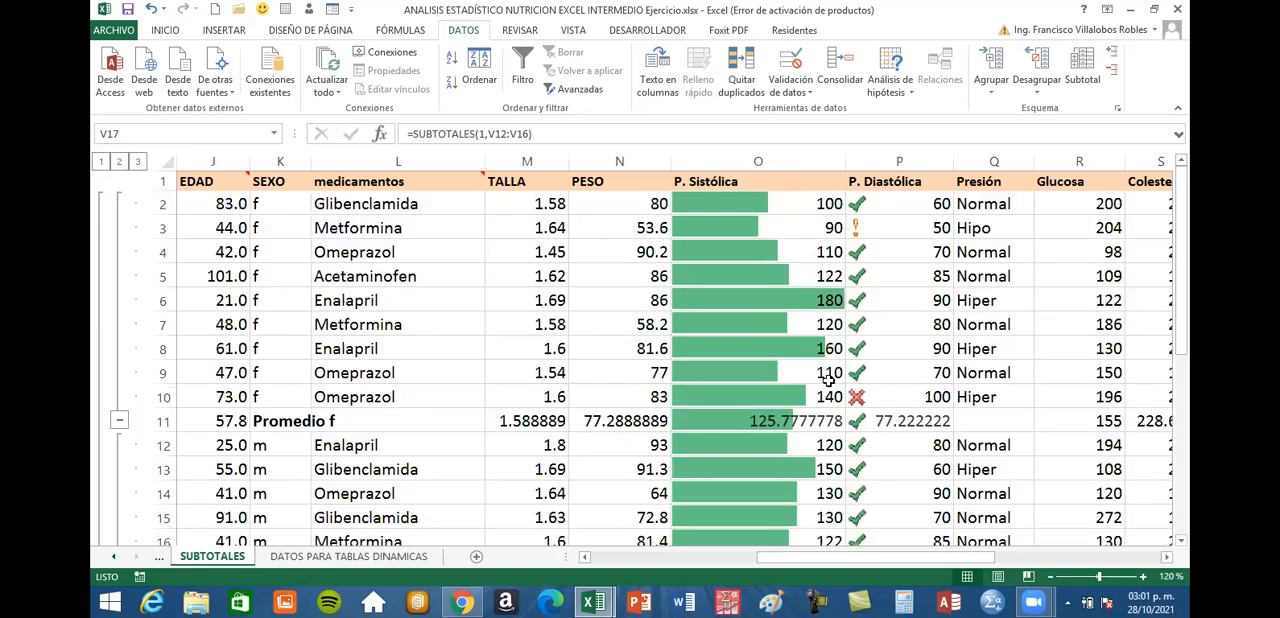
scroll(870, 385, "down", 1)
scroll(870, 385, "up", 1)
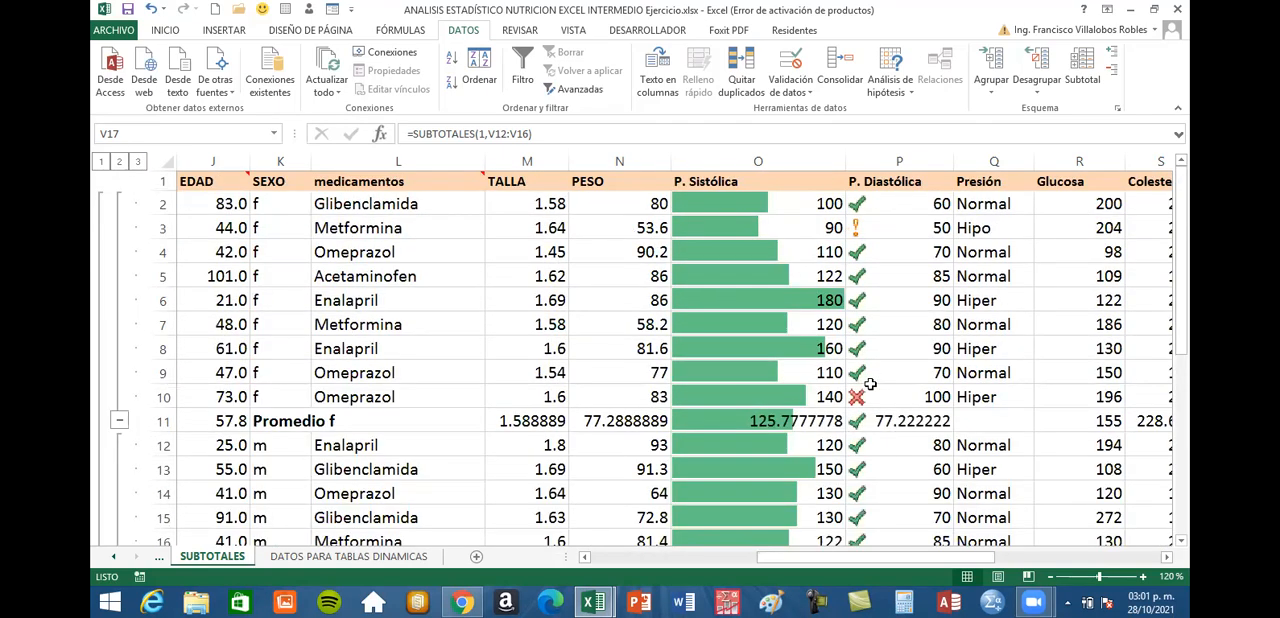
scroll(870, 385, "down", 2)
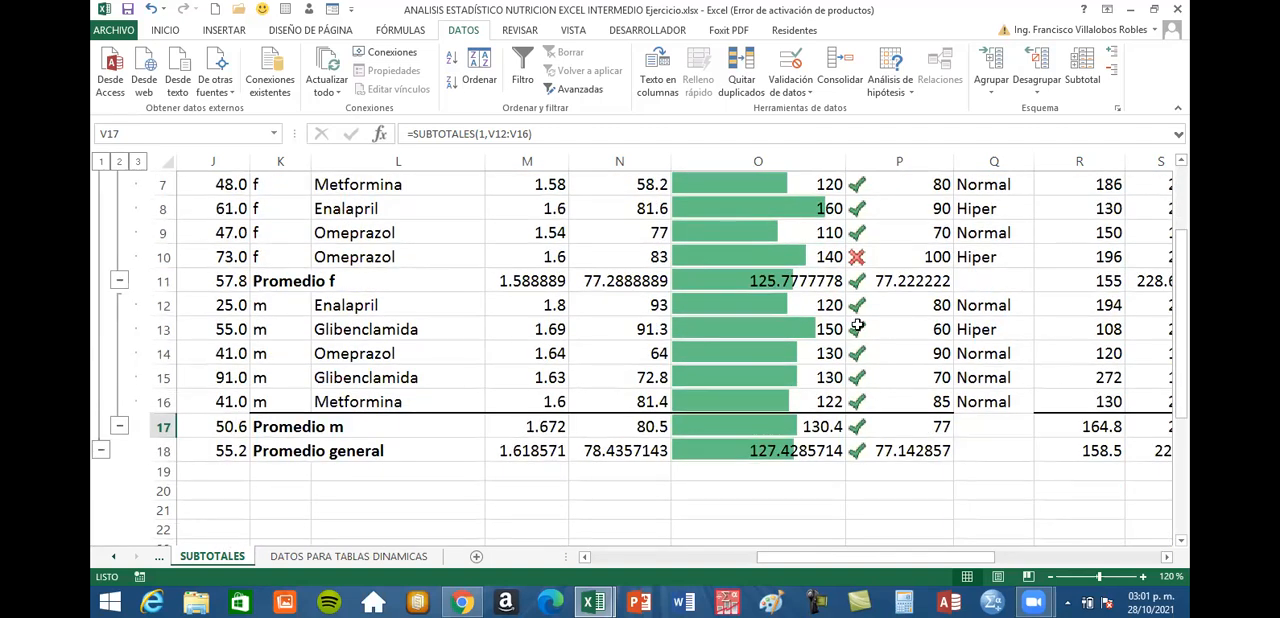
scroll(857, 325, "up", 2)
Open the Subtotal settings for the patient table and review which columns are included in the subtotals
left_click(522, 276)
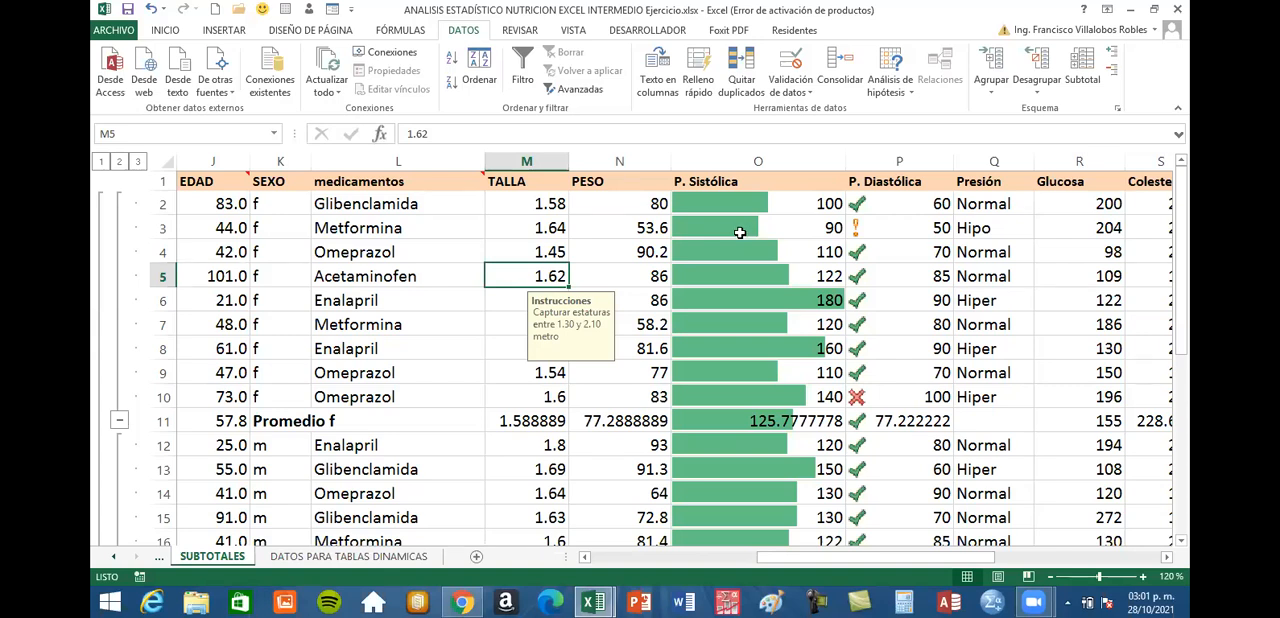
left_click(546, 245)
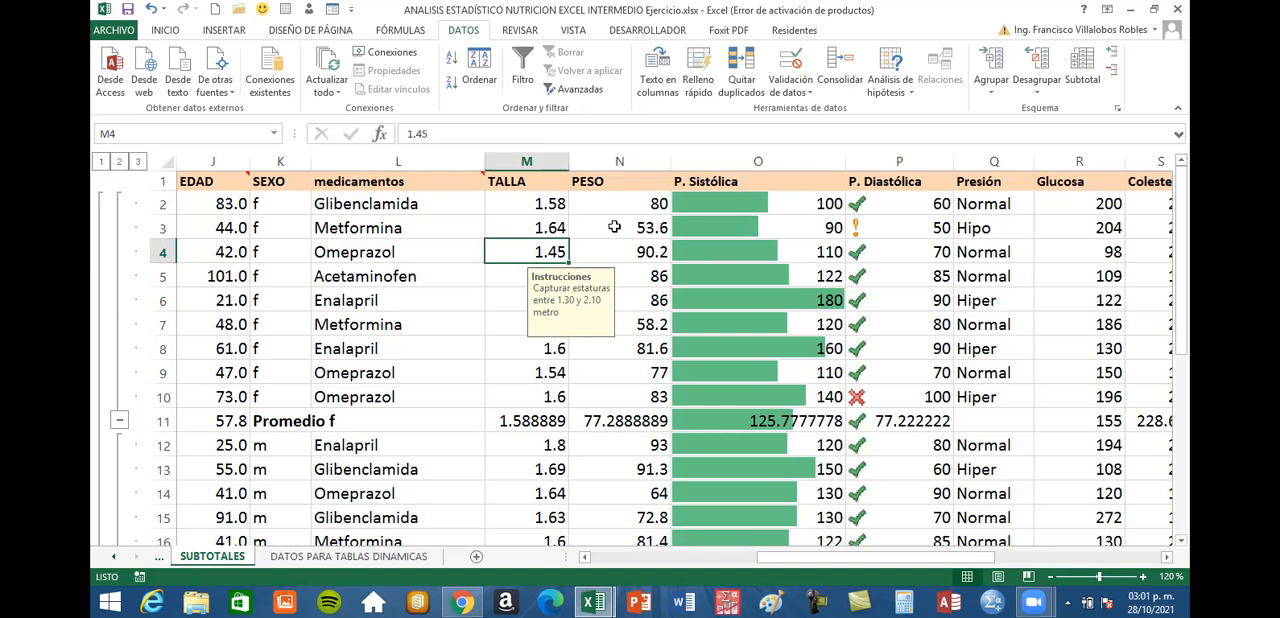
left_click(1082, 66)
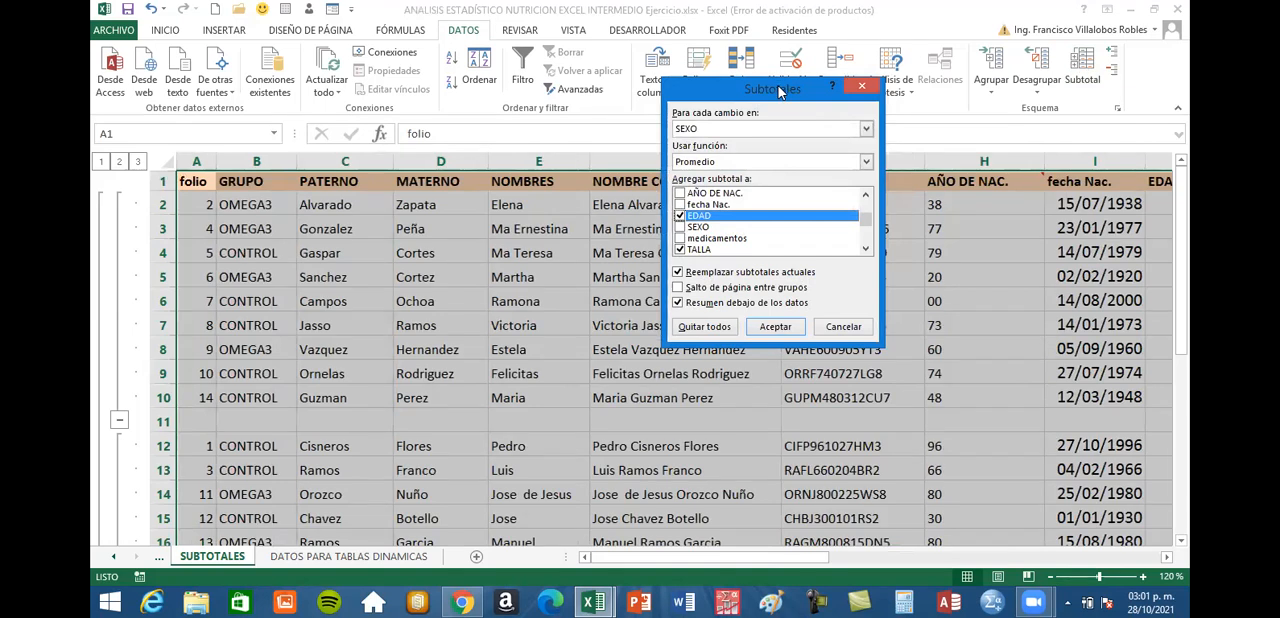
left_click_drag(780, 92, 638, 150)
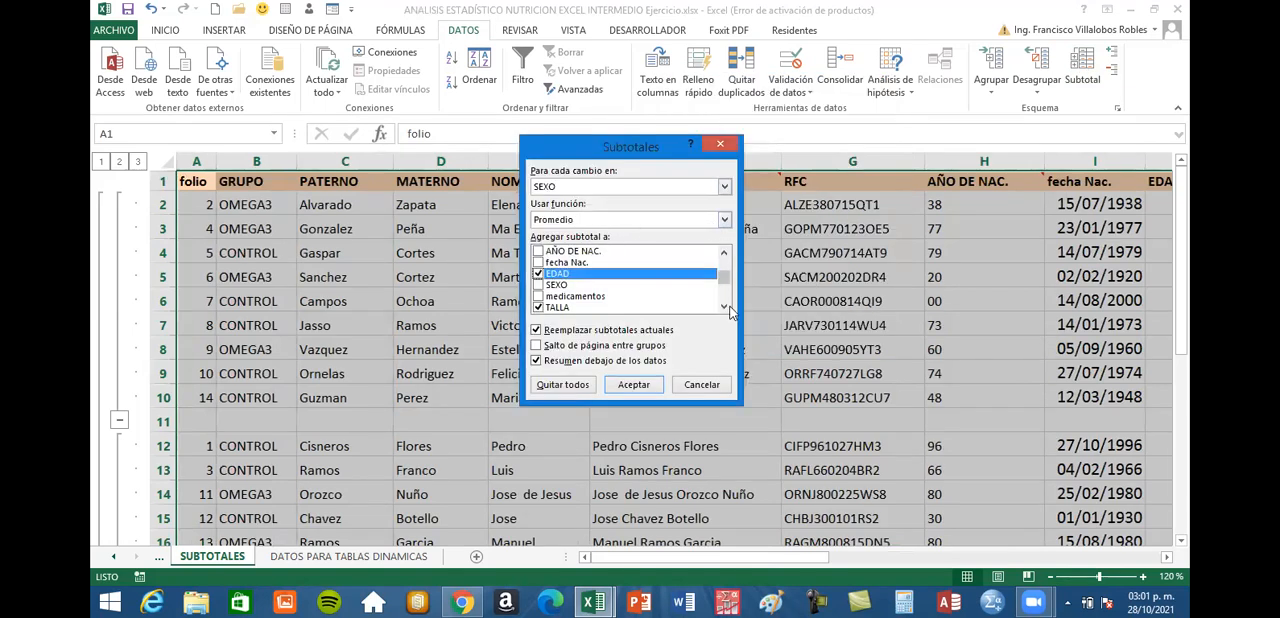
scroll(722, 306, "down", 5)
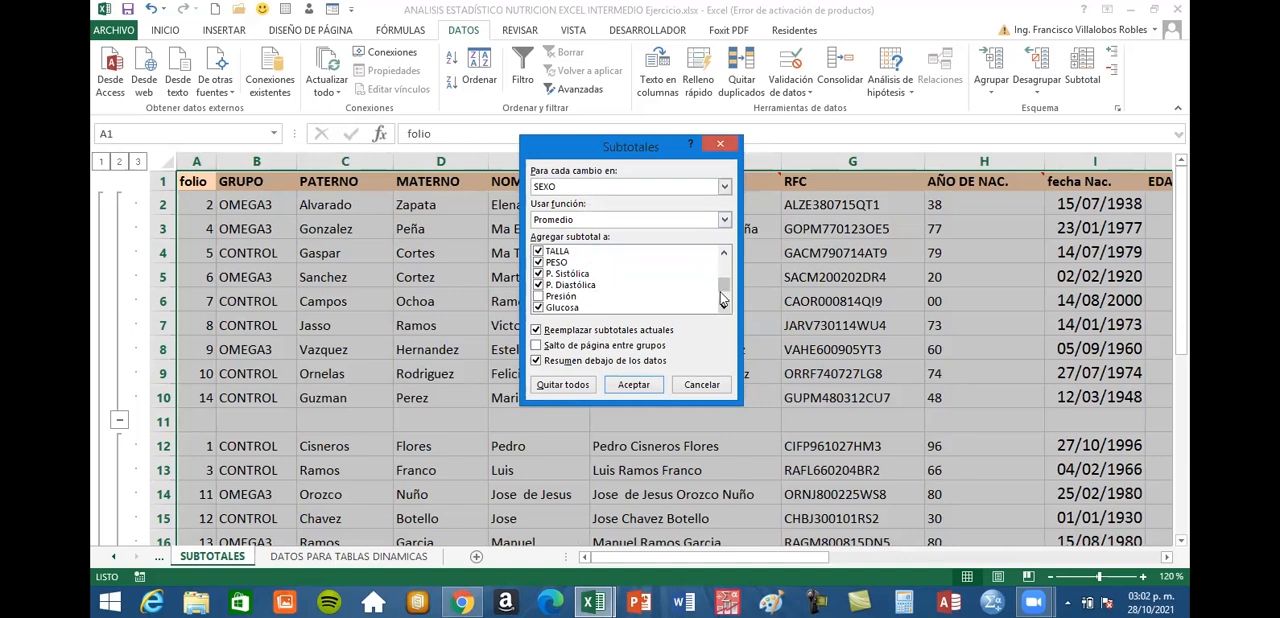
left_click(723, 256)
left_click(723, 256)
left_click(723, 256)
left_click(723, 256)
left_click(723, 256)
left_click(723, 256)
left_click(723, 256)
left_click(723, 256)
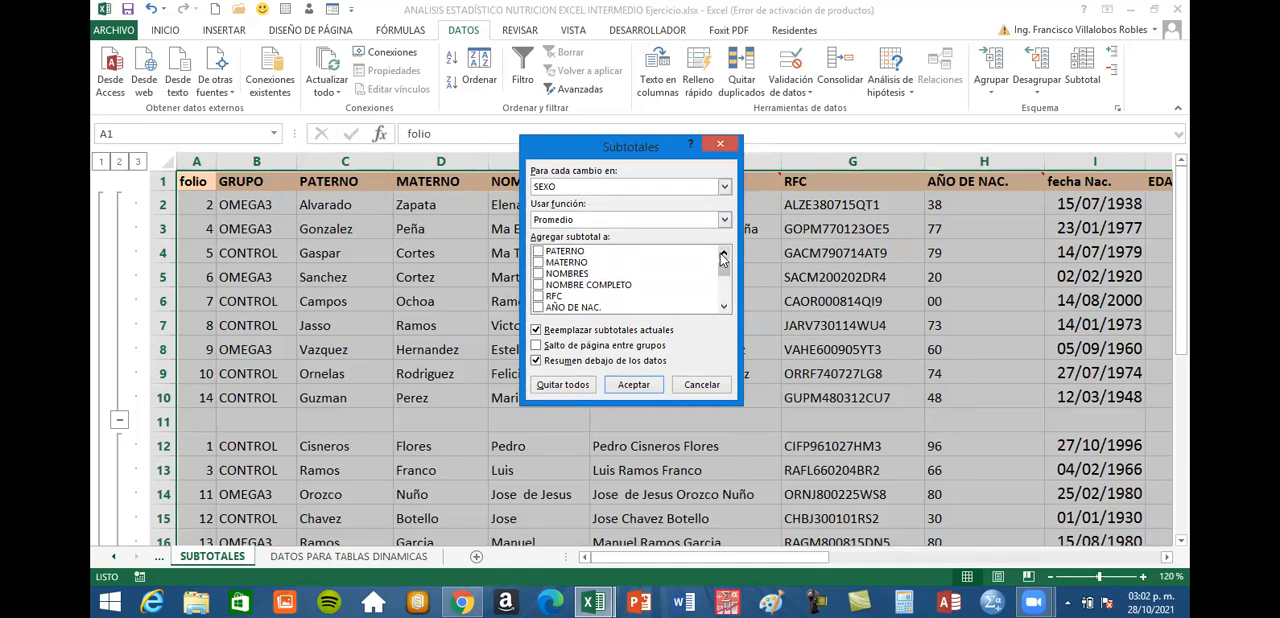
left_click(724, 307)
left_click(724, 307)
left_click(724, 307)
left_click(724, 307)
left_click(724, 307)
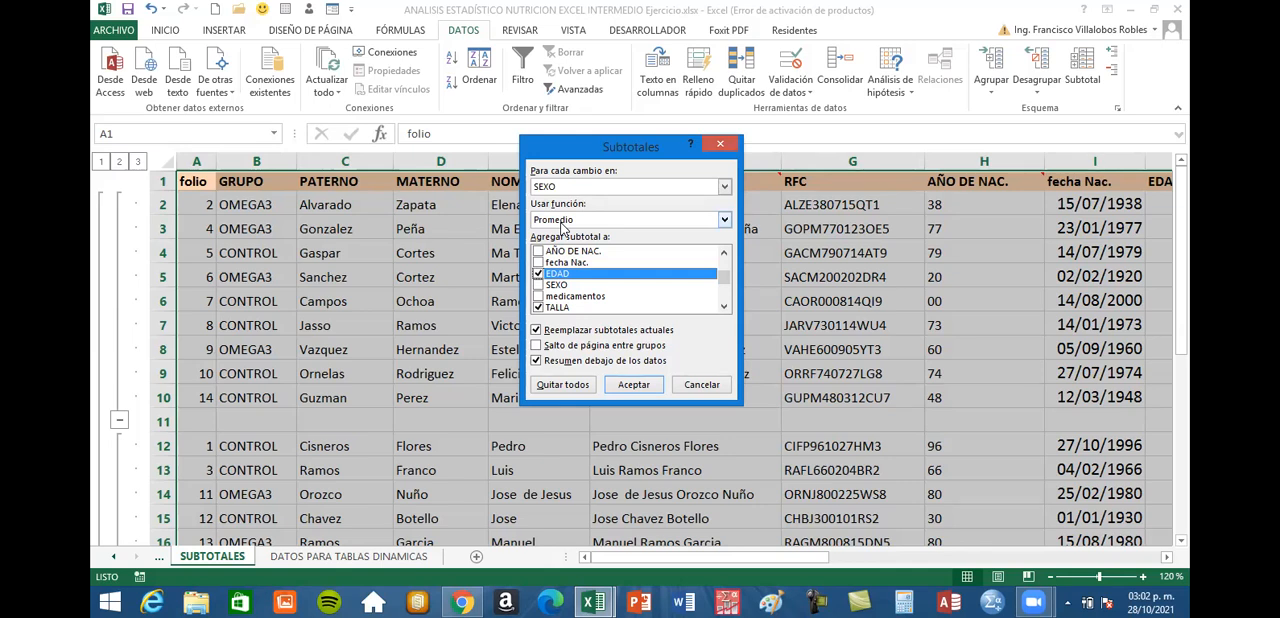
Set the subtotal function to Desvest
left_click(725, 220)
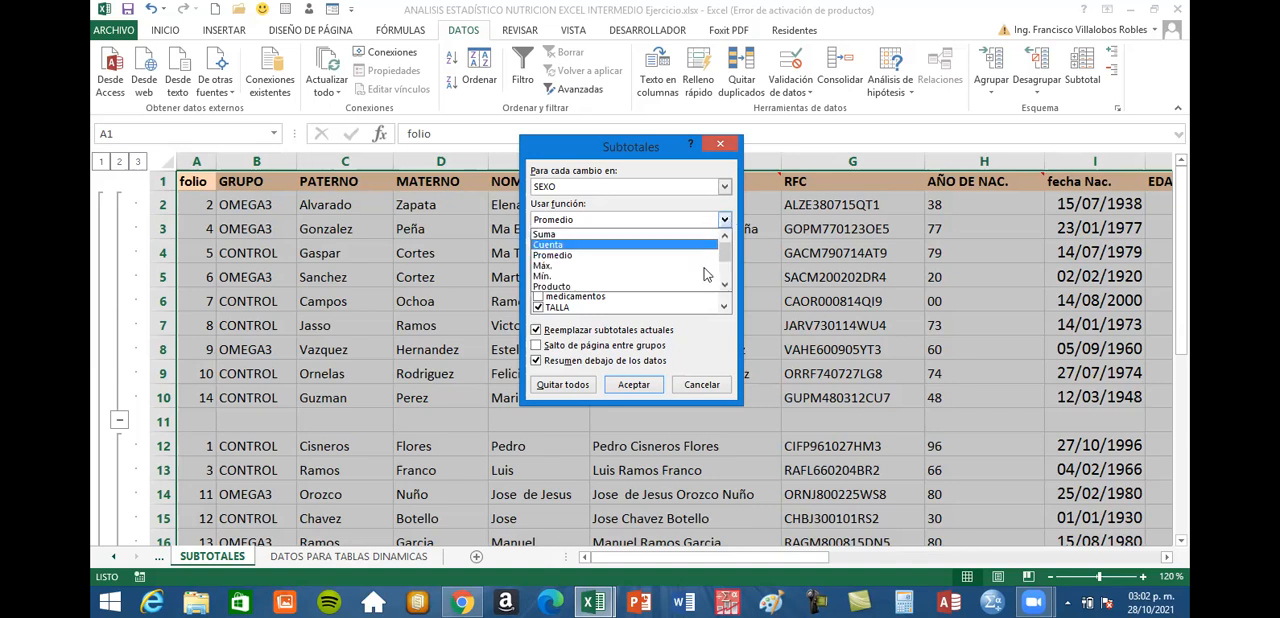
left_click(725, 285)
left_click(725, 285)
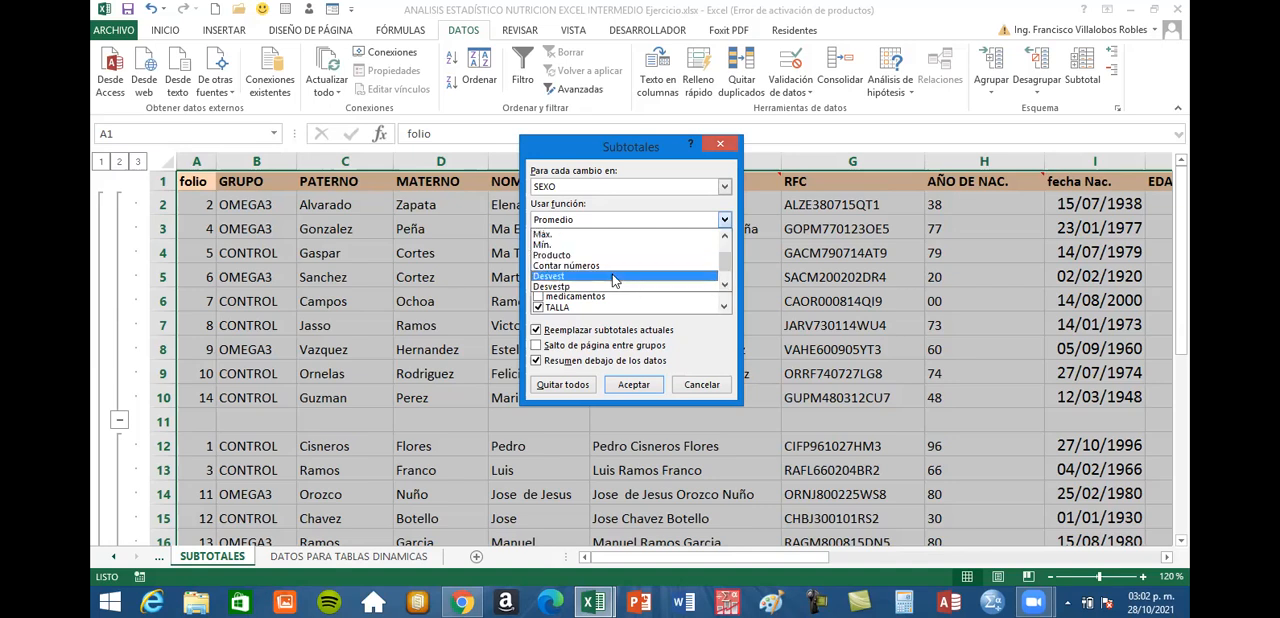
left_click(614, 276)
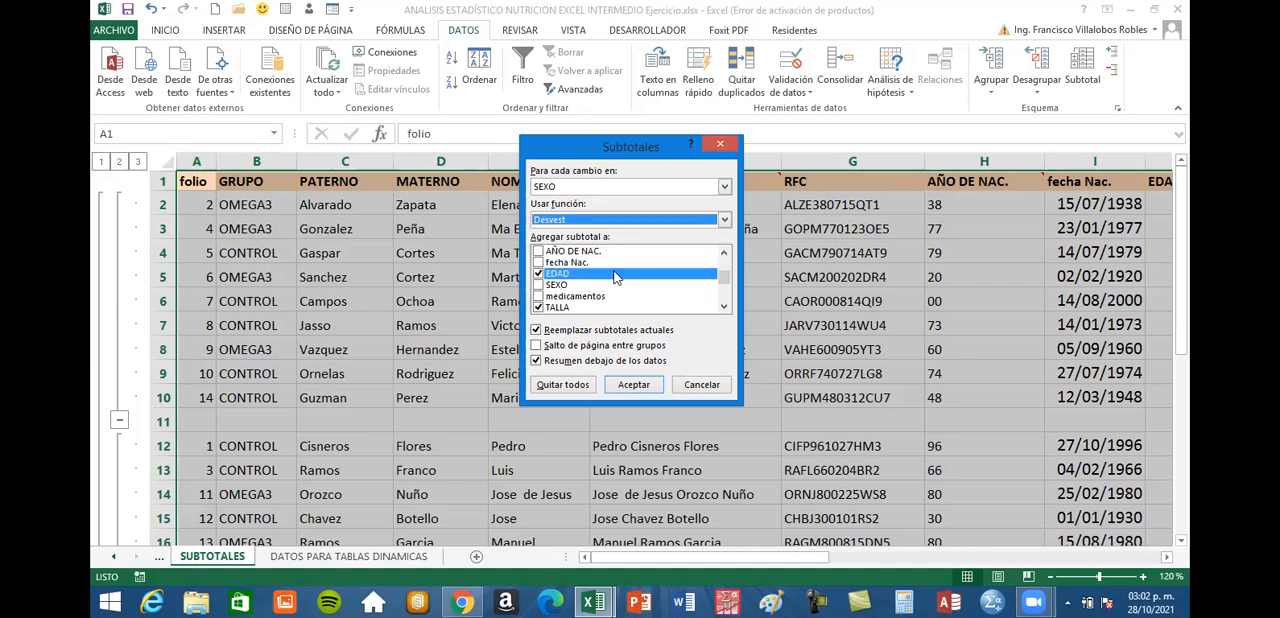
Check the remaining included columns, disable Reemplazar subtotales actuales, and apply the Desvest subtotals by SEXO
left_click(724, 308)
left_click(724, 308)
left_click(724, 308)
left_click(724, 308)
left_click(724, 308)
left_click(724, 308)
left_click(724, 308)
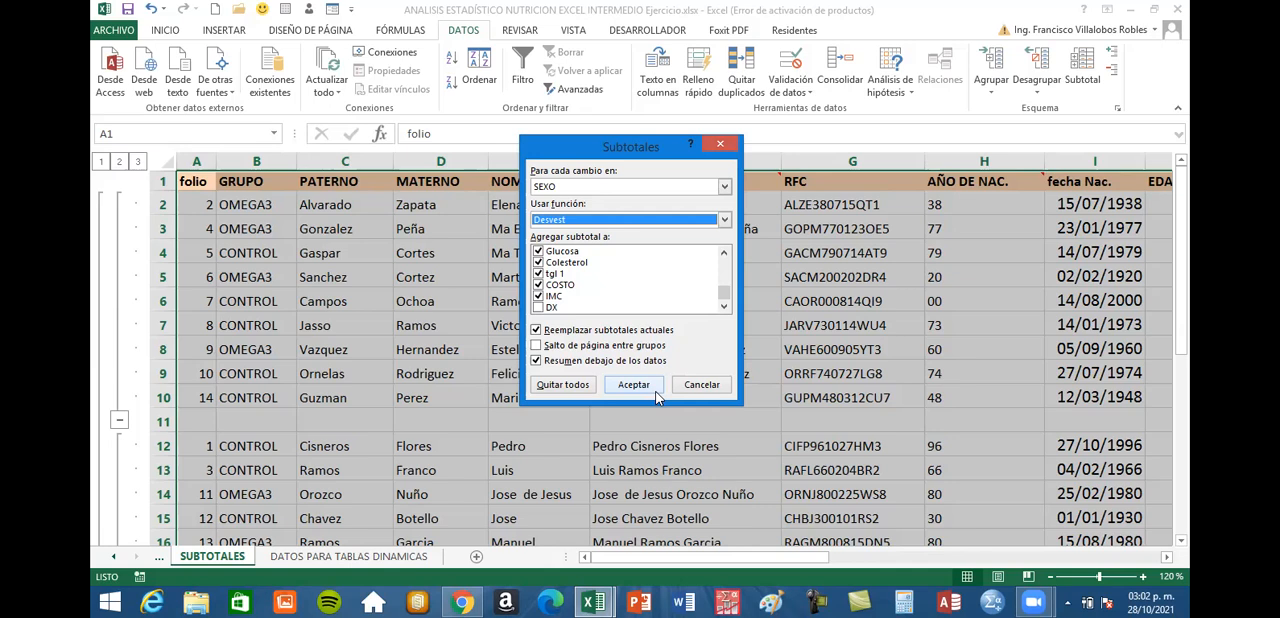
left_click(538, 336)
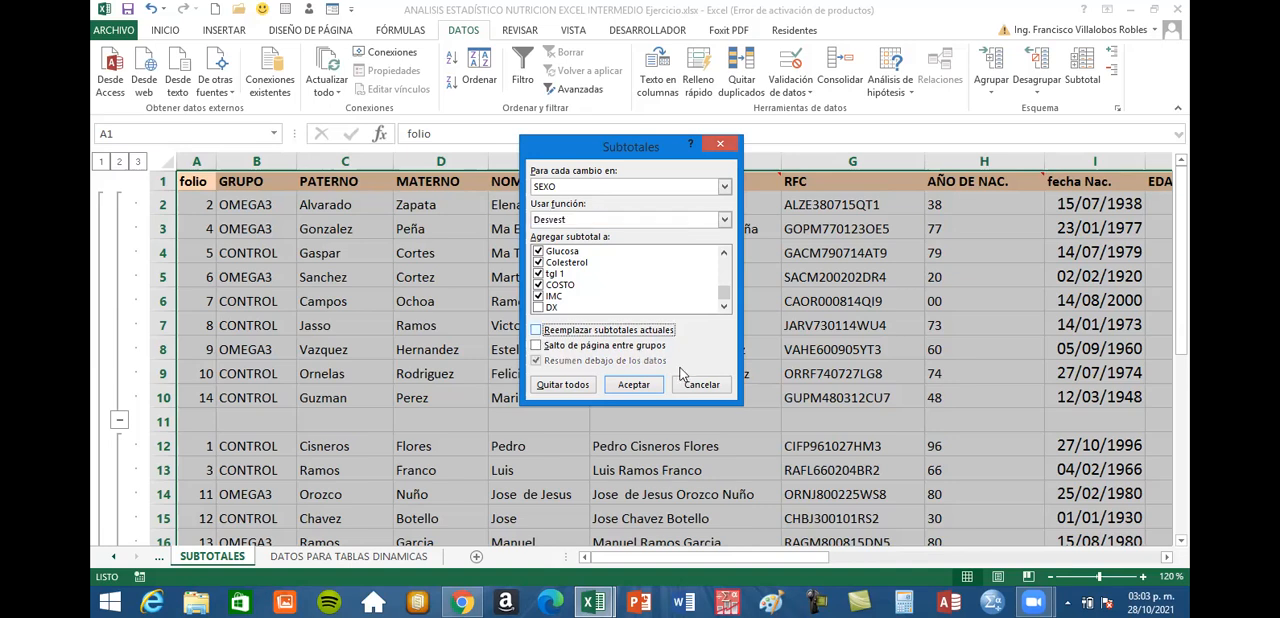
left_click(634, 385)
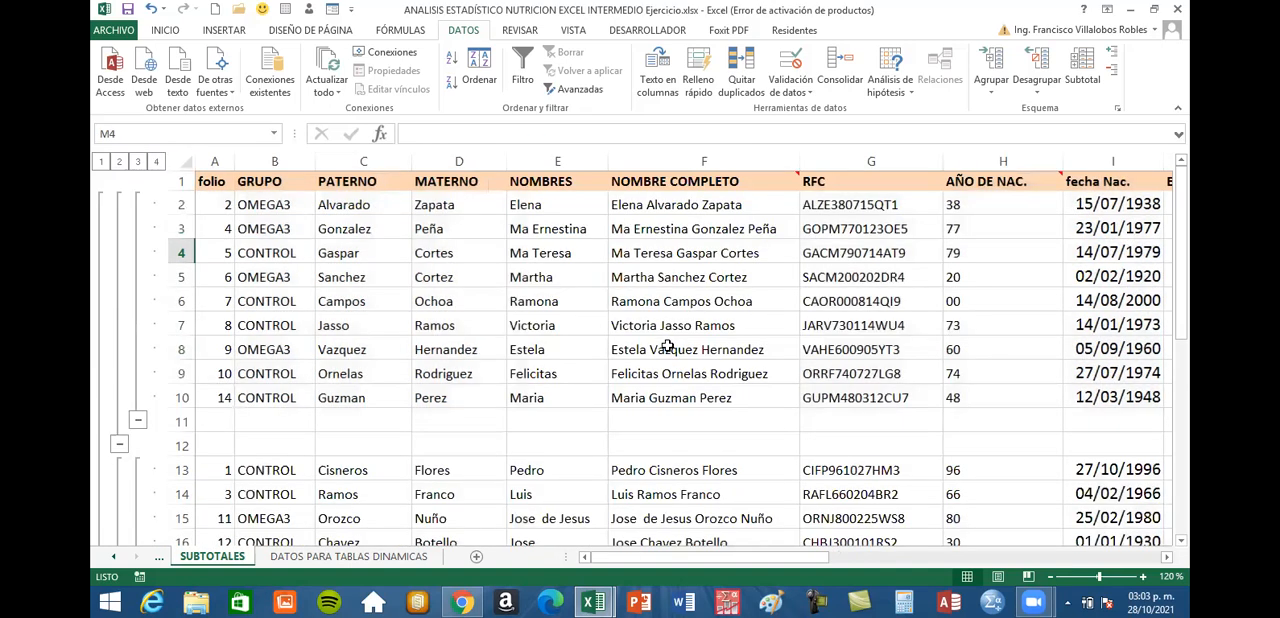
Examine the Desvest f row and compare its PESO standard deviation with the PESO average of Promedio f
scroll(455, 383, "down", 2)
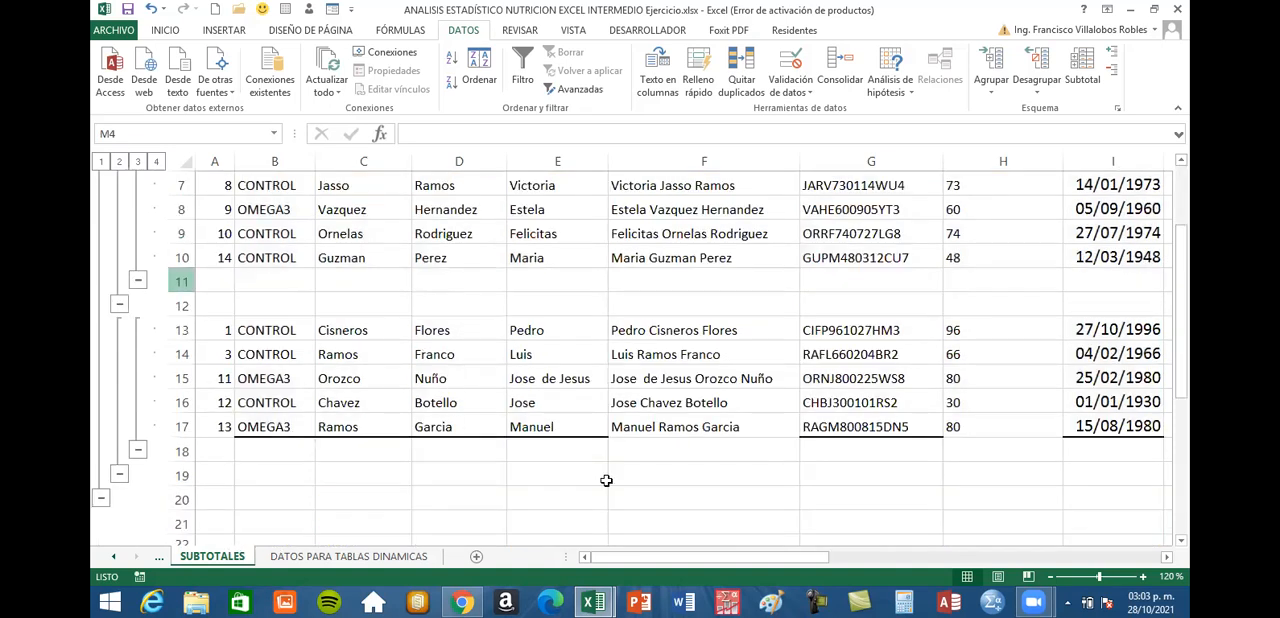
left_click(1168, 558)
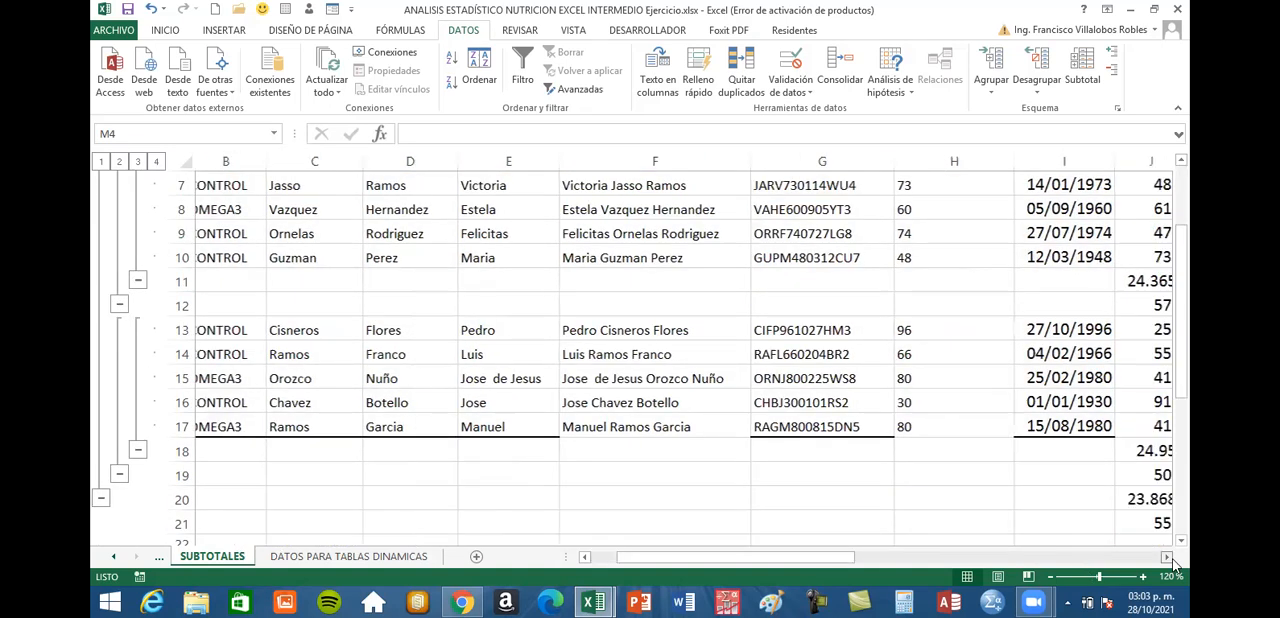
left_click(1168, 558)
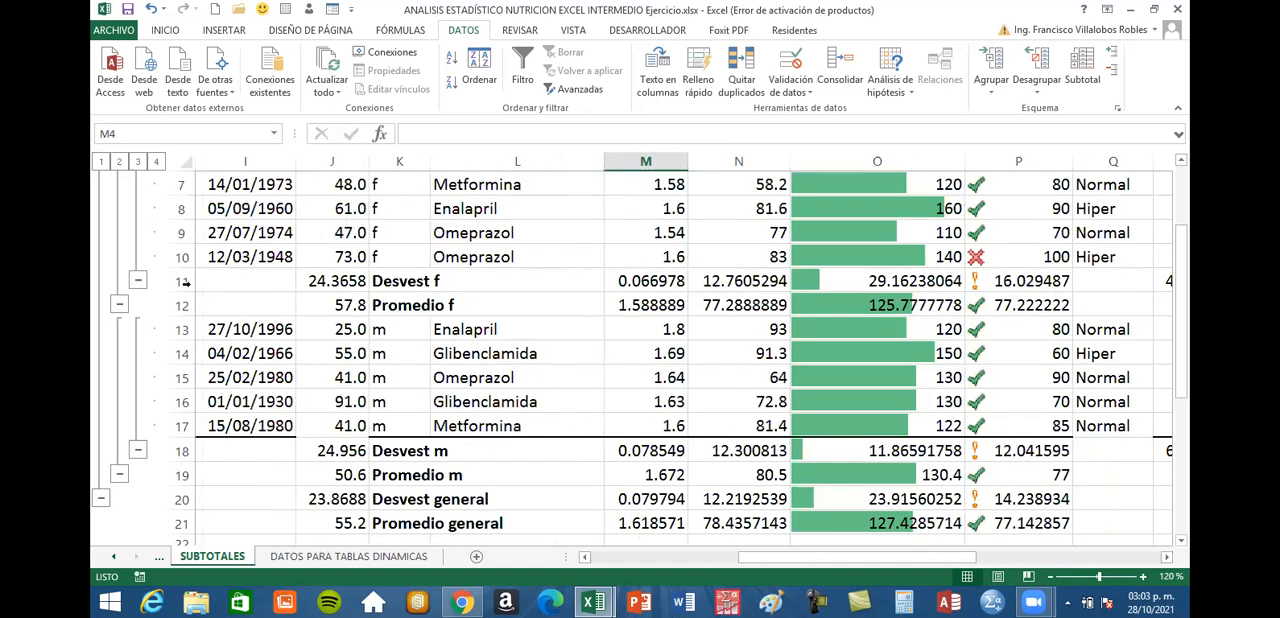
left_click(183, 281)
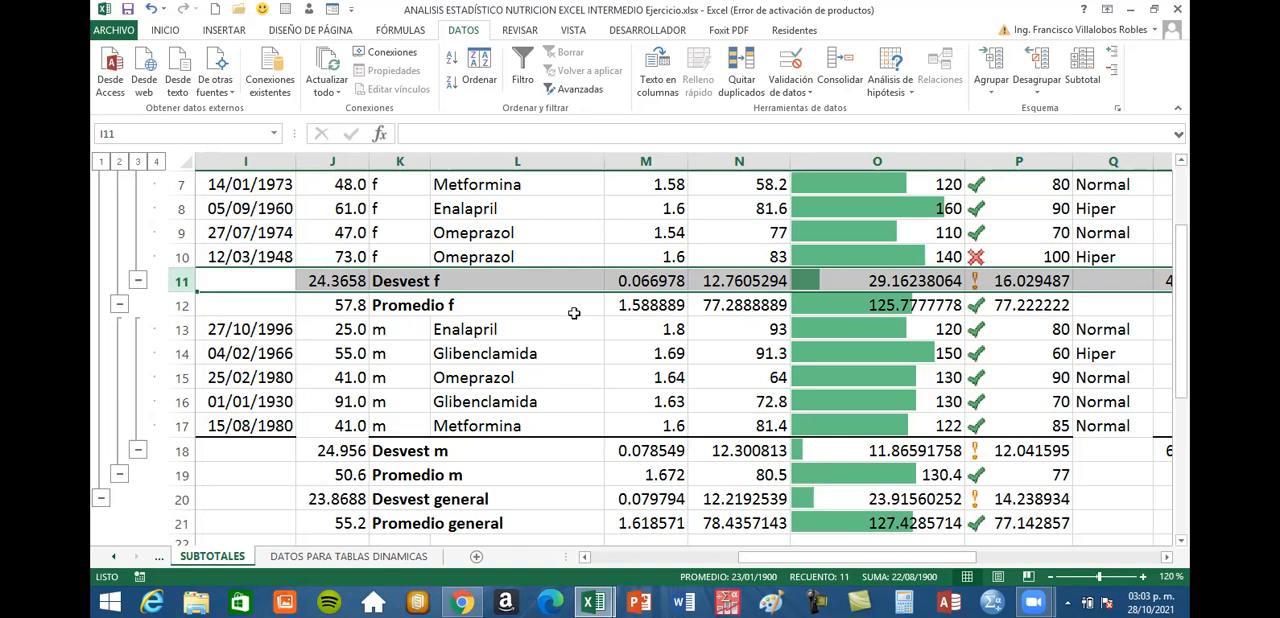
left_click(738, 304)
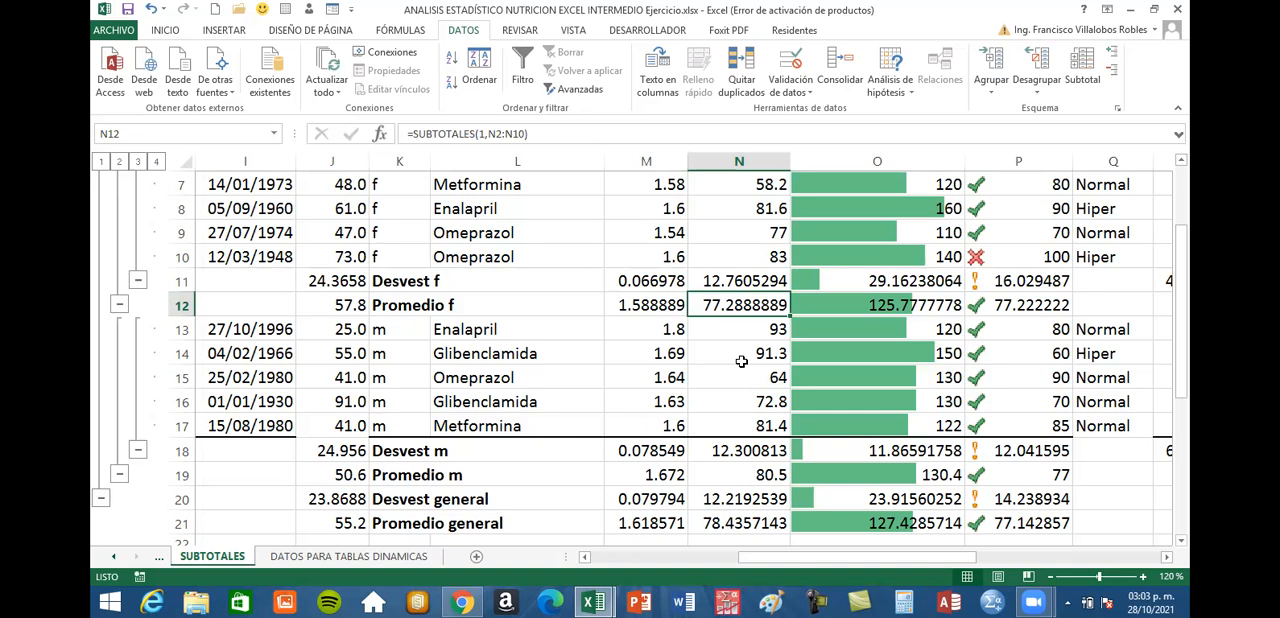
left_click(738, 282)
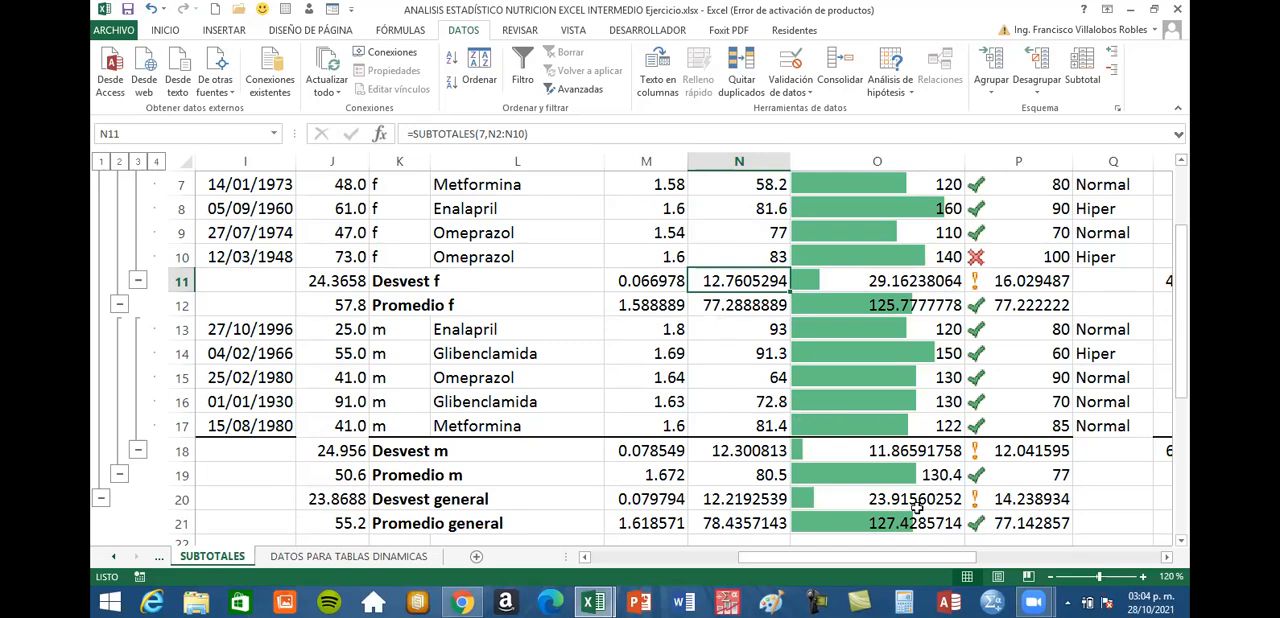
Review the remaining subtotal columns and highlight the Desvest f, Desvest m and Desvest general rows one after another
left_click(1166, 561)
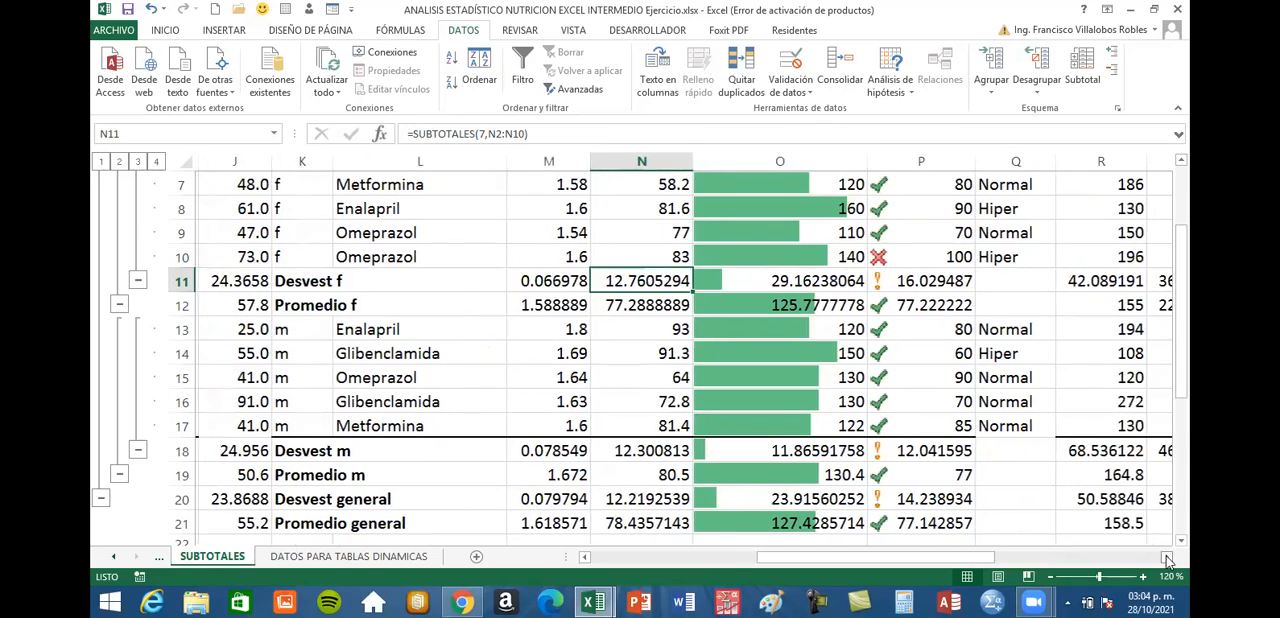
left_click(1166, 561)
left_click(1166, 561)
left_click(1167, 561)
left_click_drag(1033, 561, 922, 566)
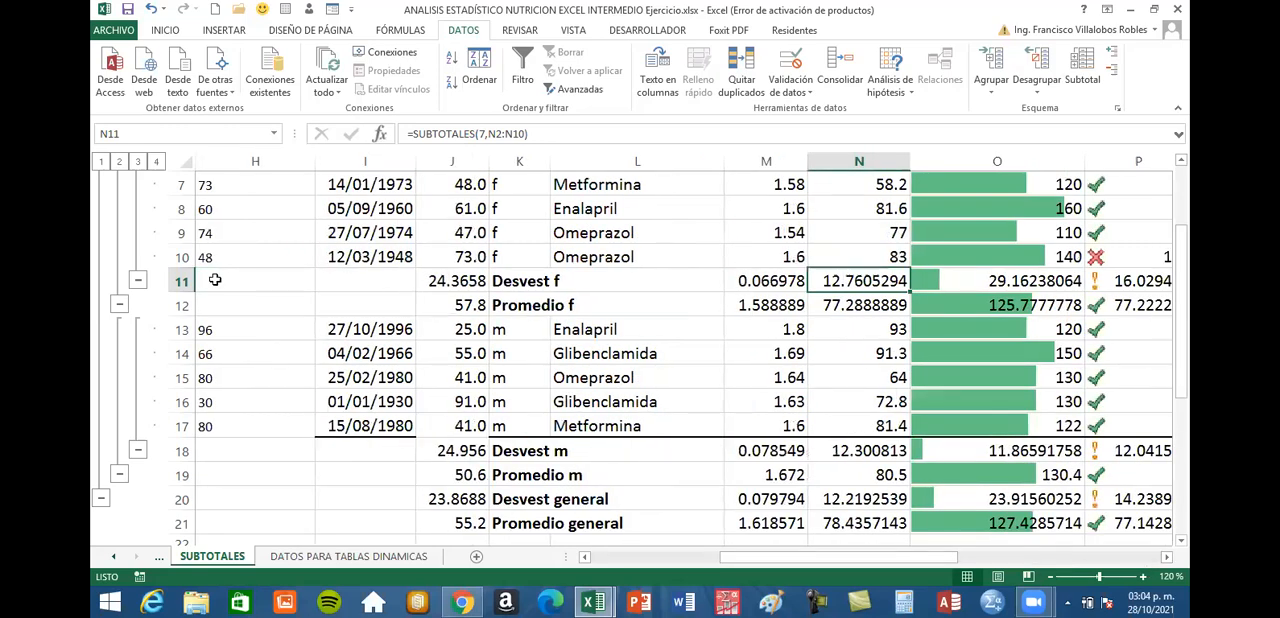
left_click(182, 280)
scroll(214, 275, "down", 3)
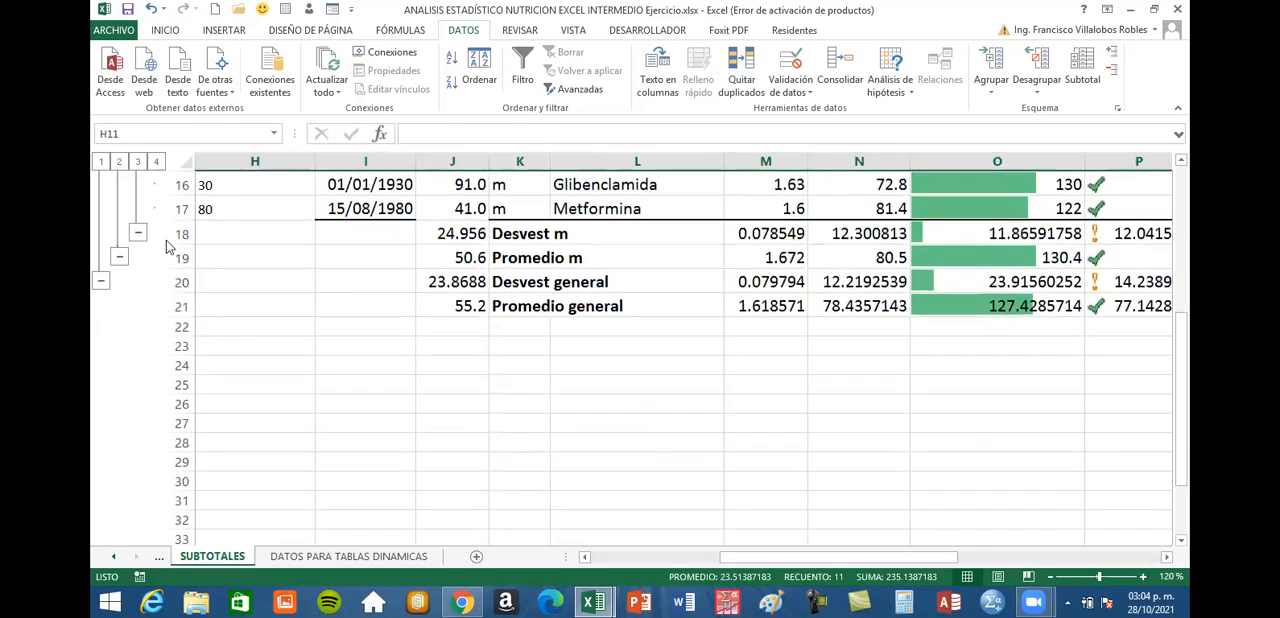
left_click(180, 233)
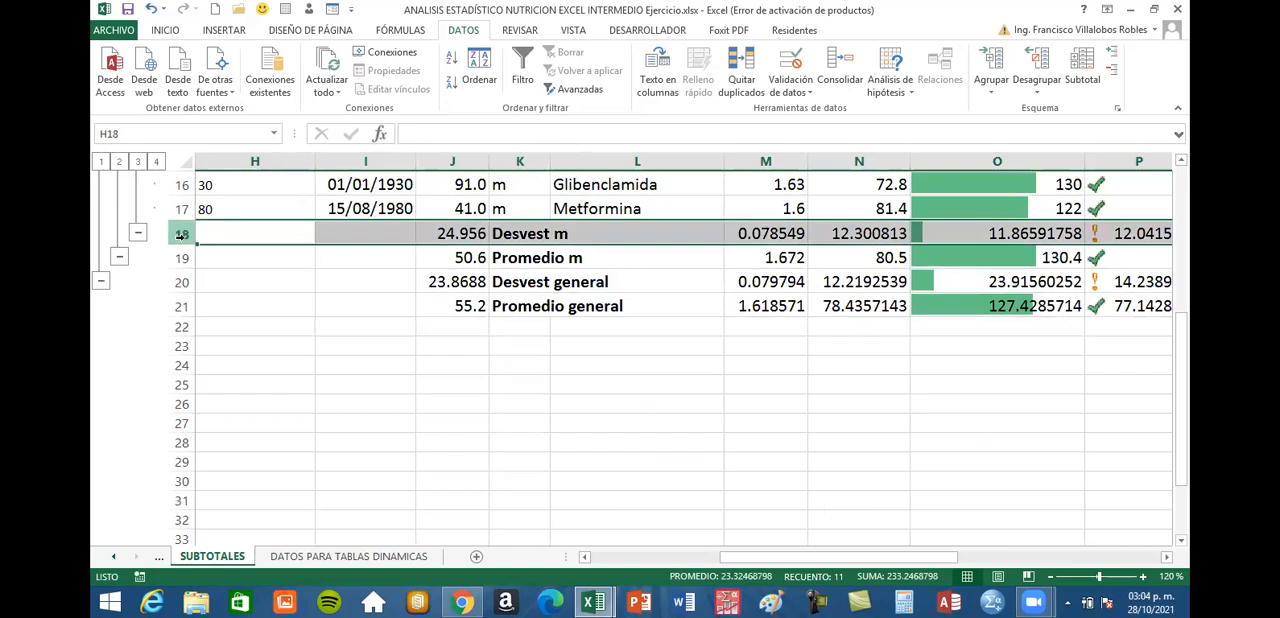
left_click(184, 282)
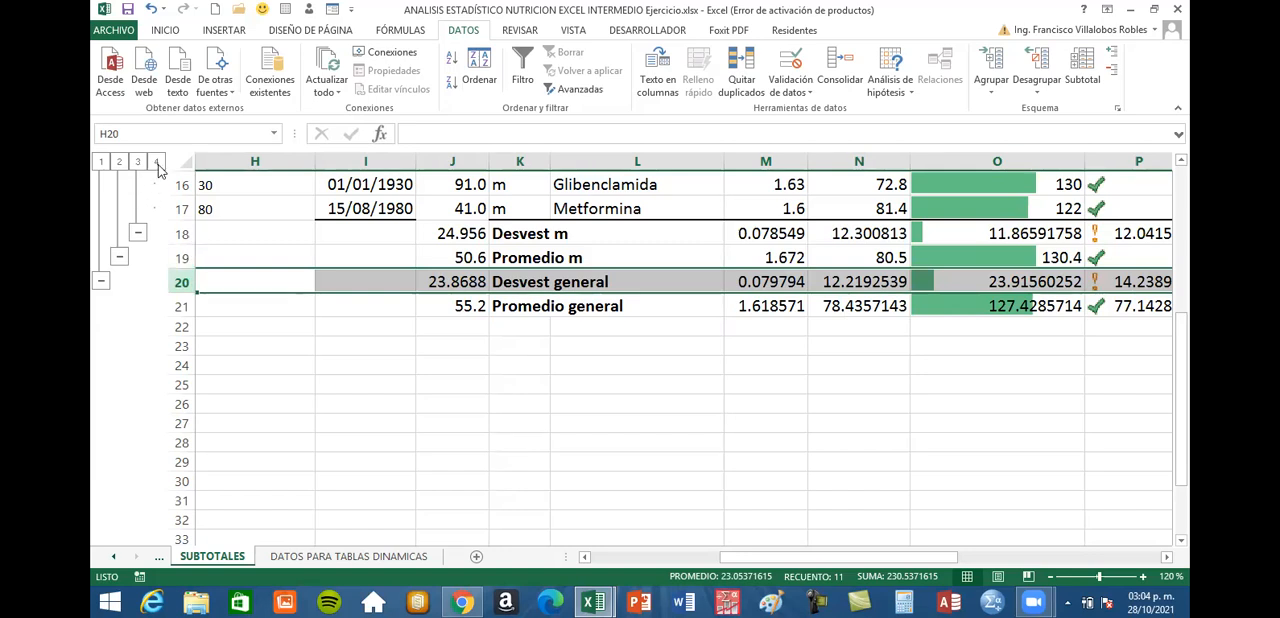
Collapse the subtotal outline to level 1 to show only the general standard deviation and average rows
scroll(175, 180, "up", 4)
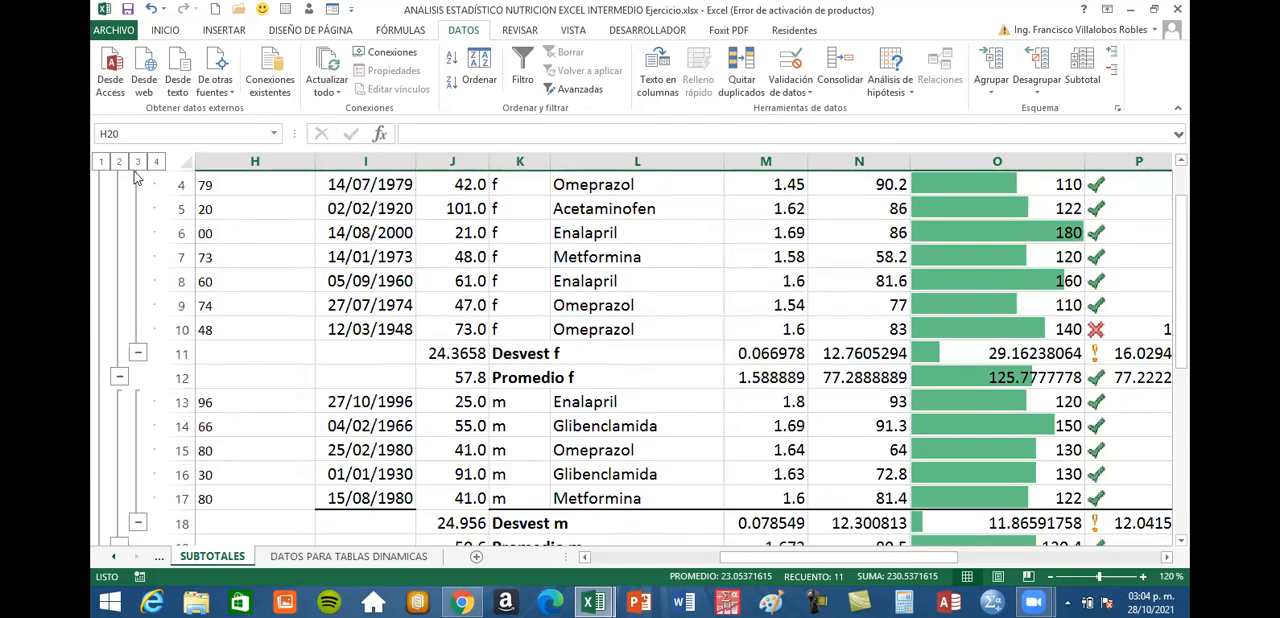
left_click(101, 161)
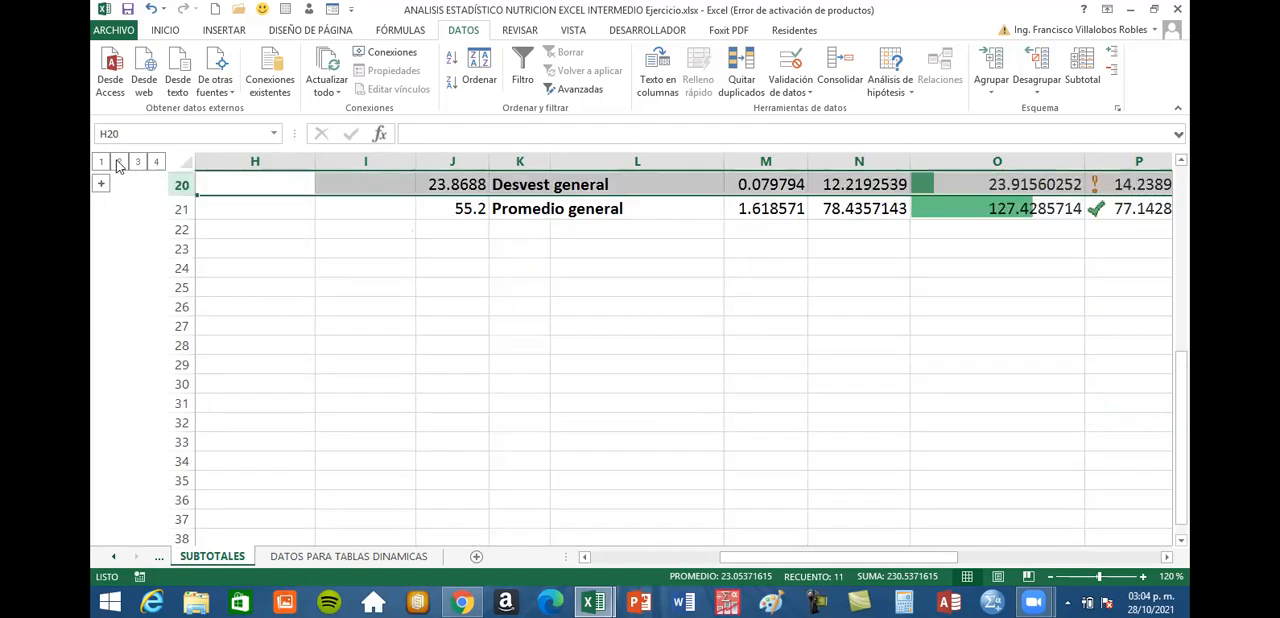
Show the subtotal outline at levels 2, 3 and 4 in turn, ending with all patient detail rows displayed
scroll(120, 168, "up", 1)
left_click(120, 163)
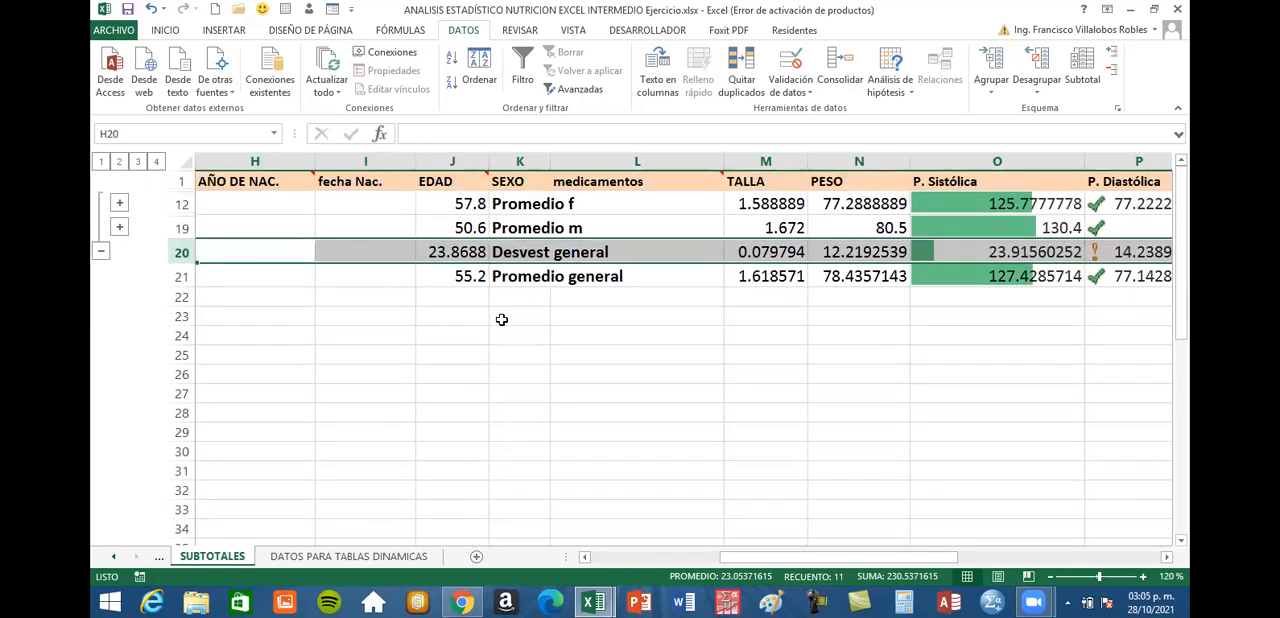
left_click(138, 162)
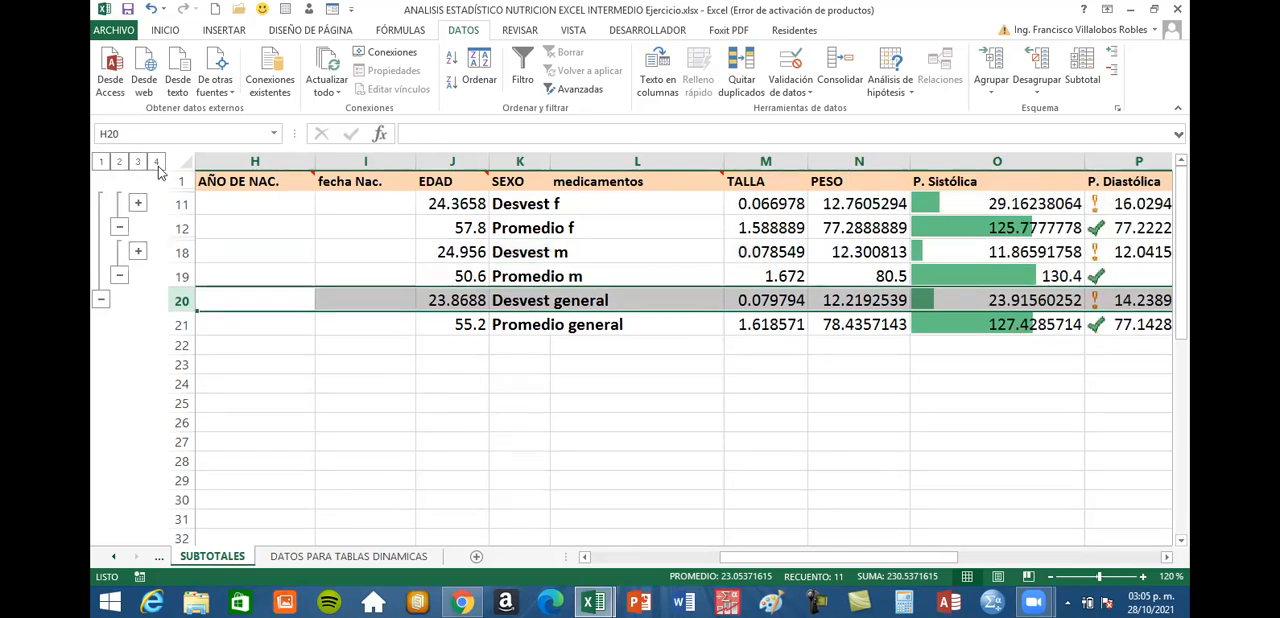
left_click(156, 162)
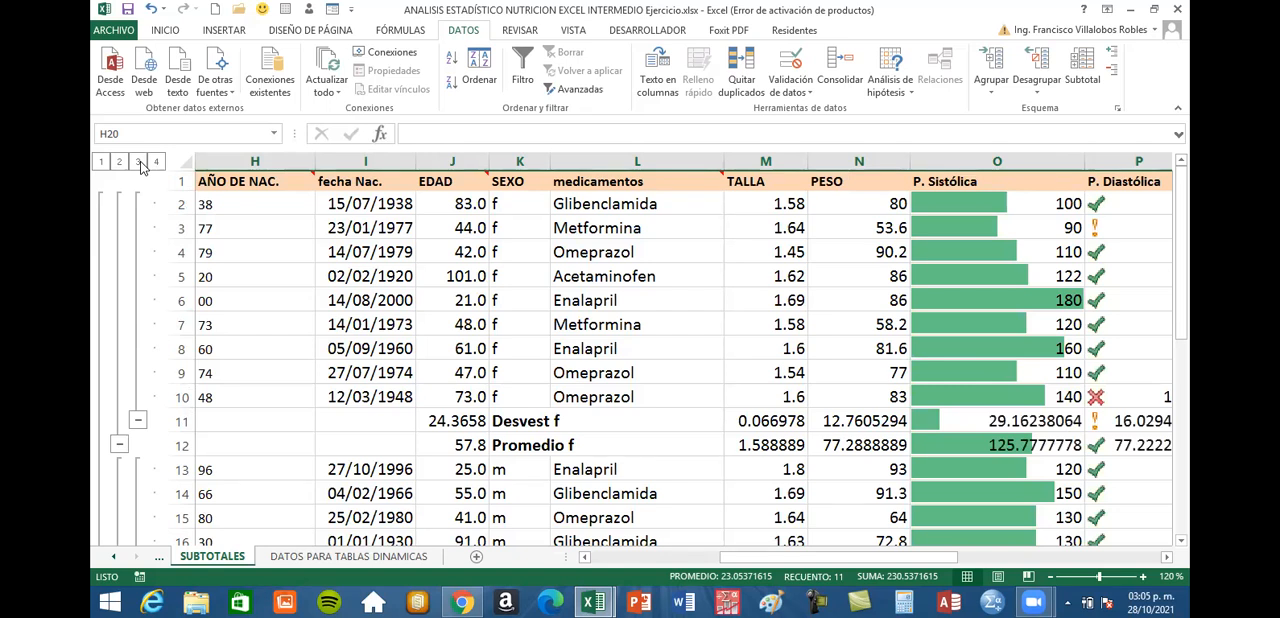
left_click(139, 162)
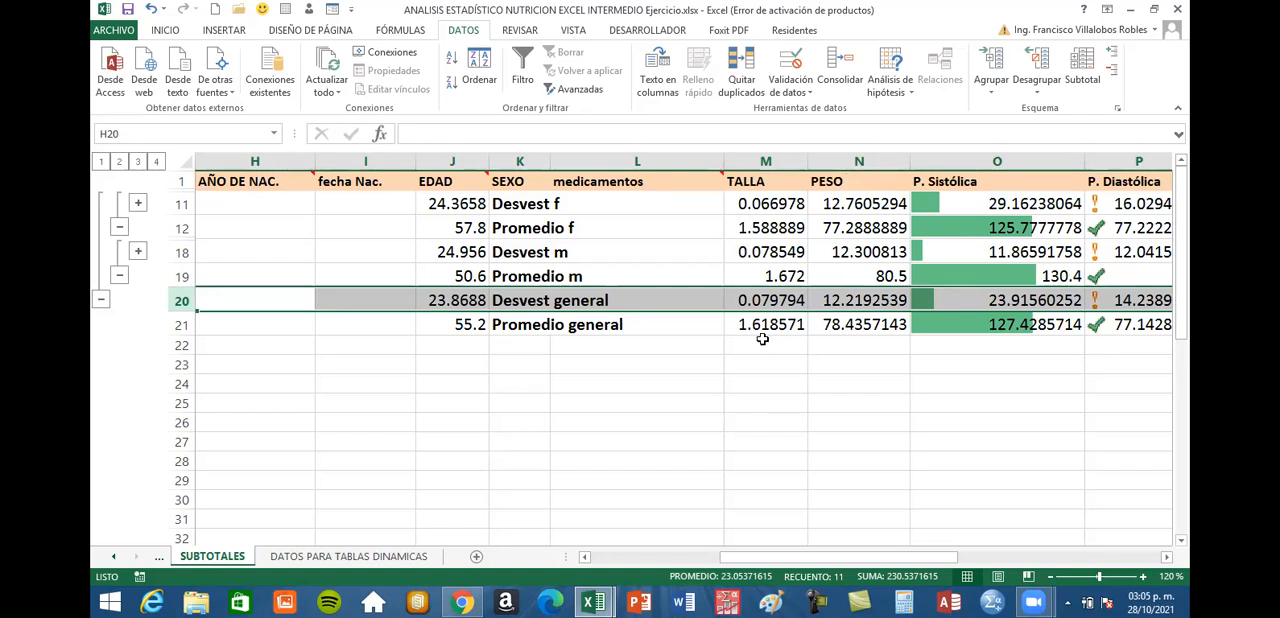
left_click(156, 163)
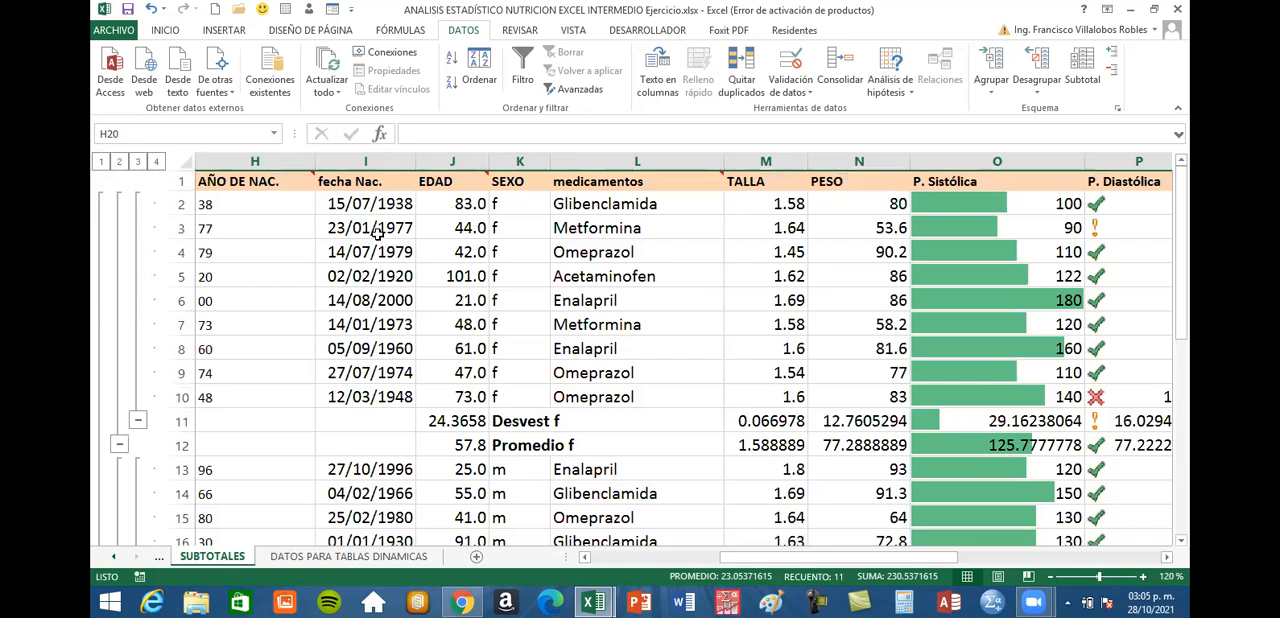
Add Máx. subtotals by SEXO to the patient table, keeping the included columns and leaving Reemplazar subtotales actuales off
left_click(625, 333)
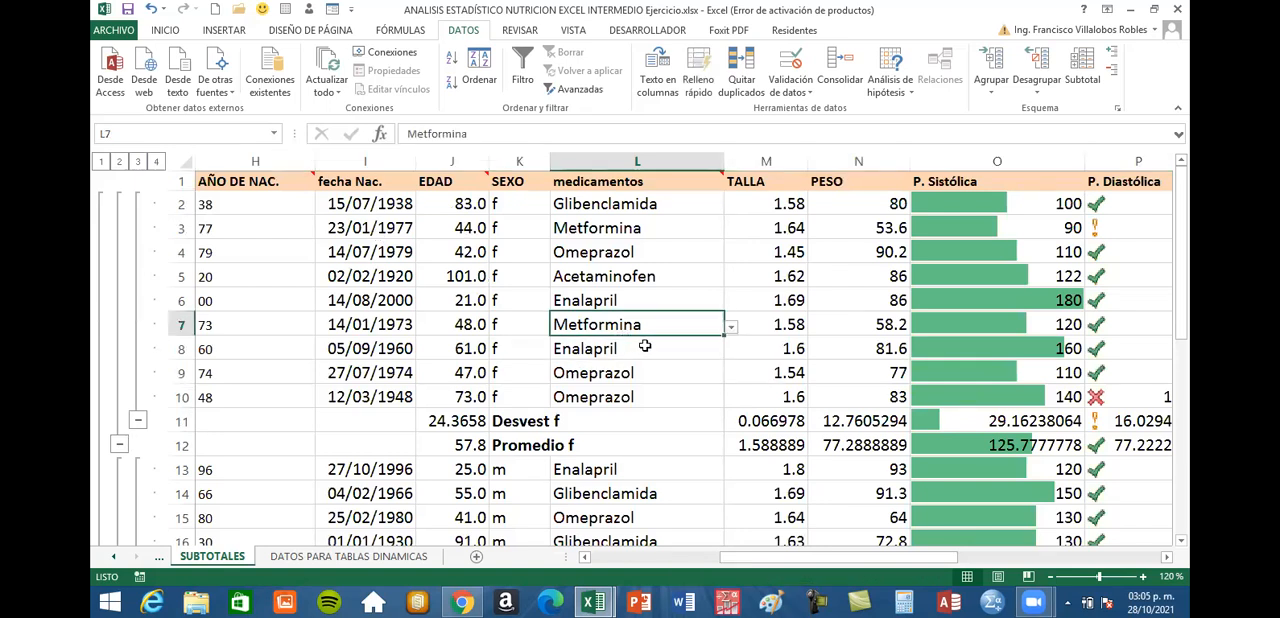
left_click(567, 292)
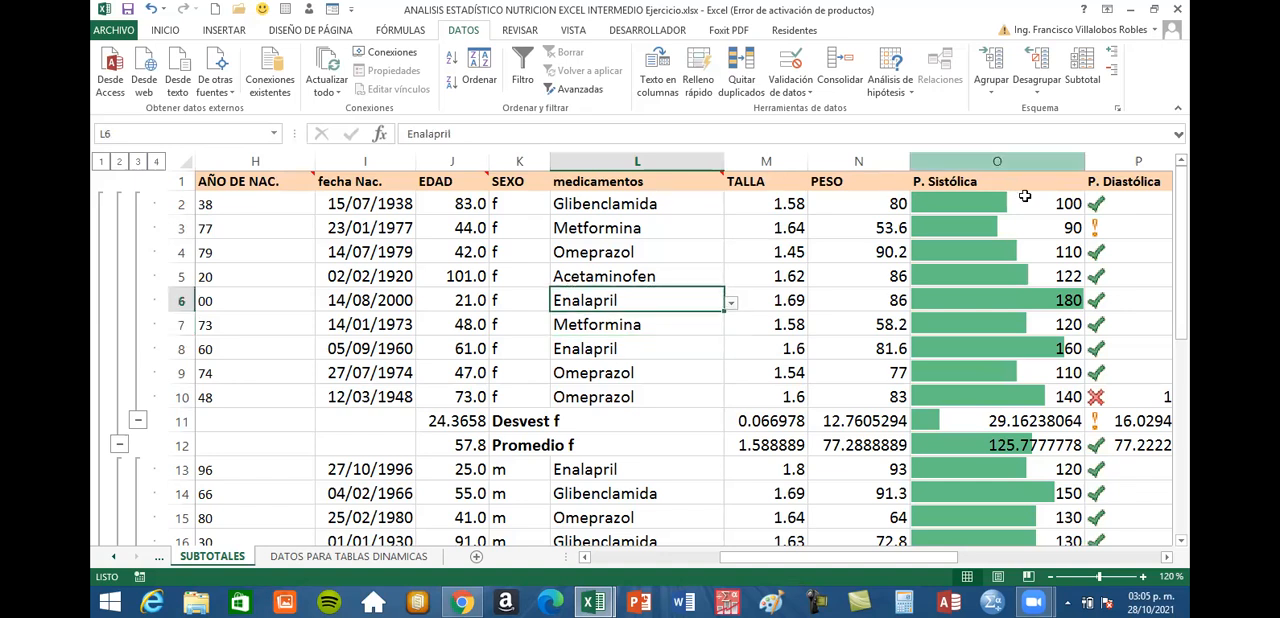
left_click(1082, 70)
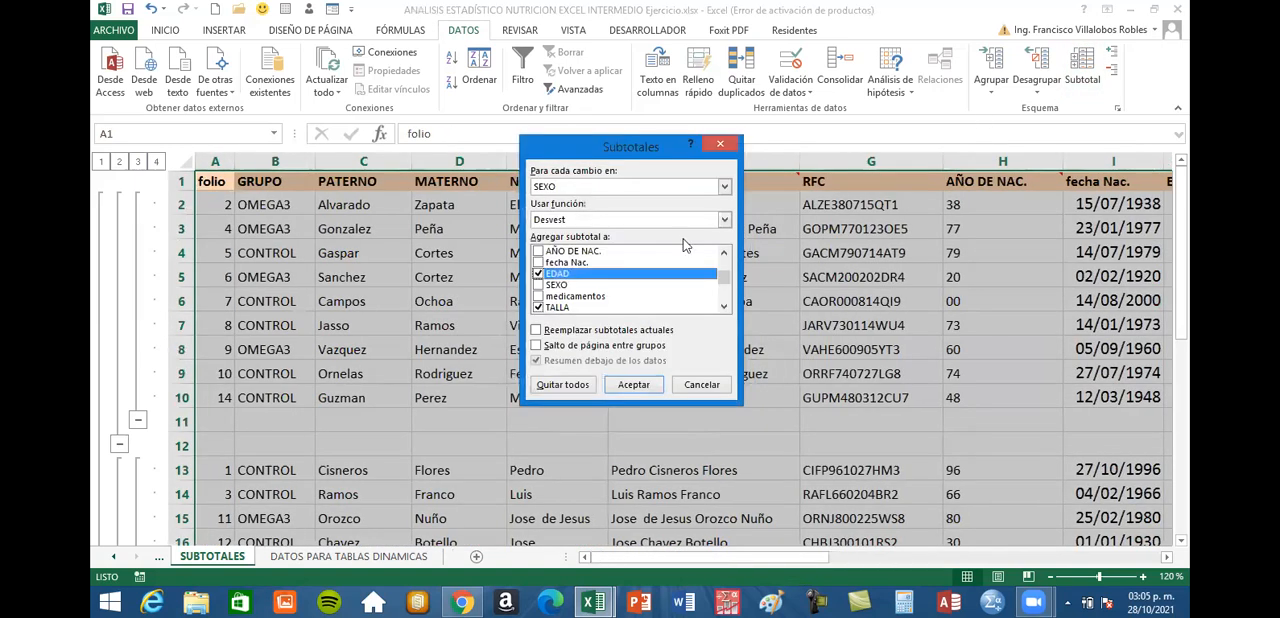
left_click_drag(614, 148, 622, 150)
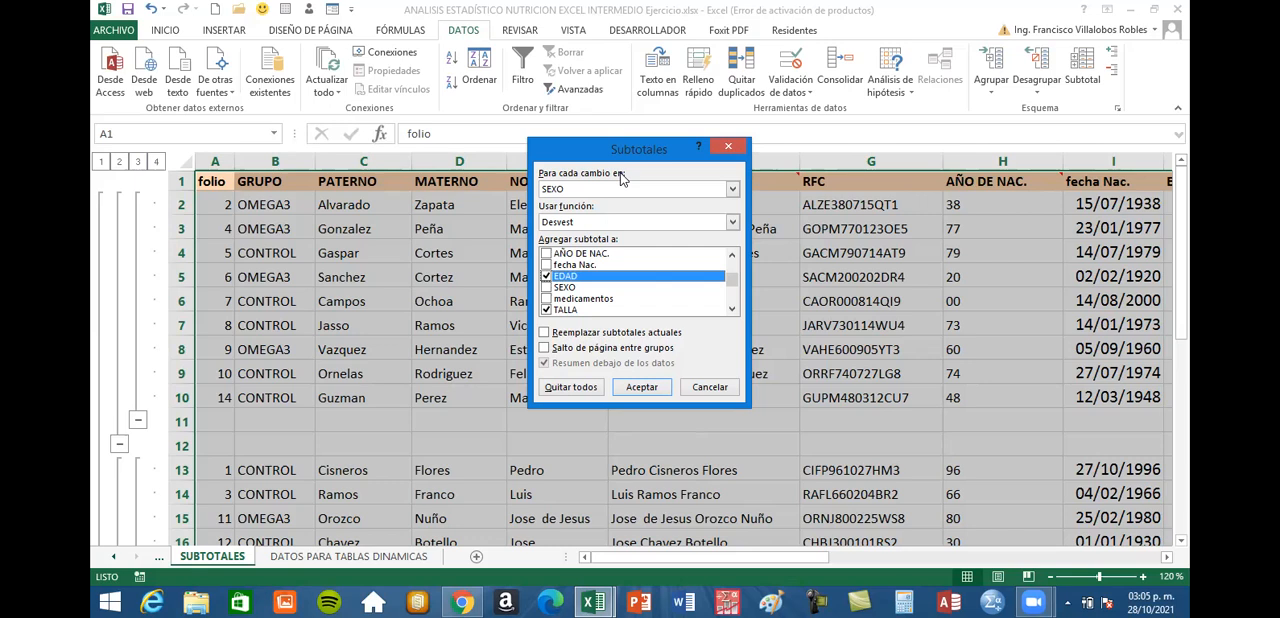
left_click(733, 223)
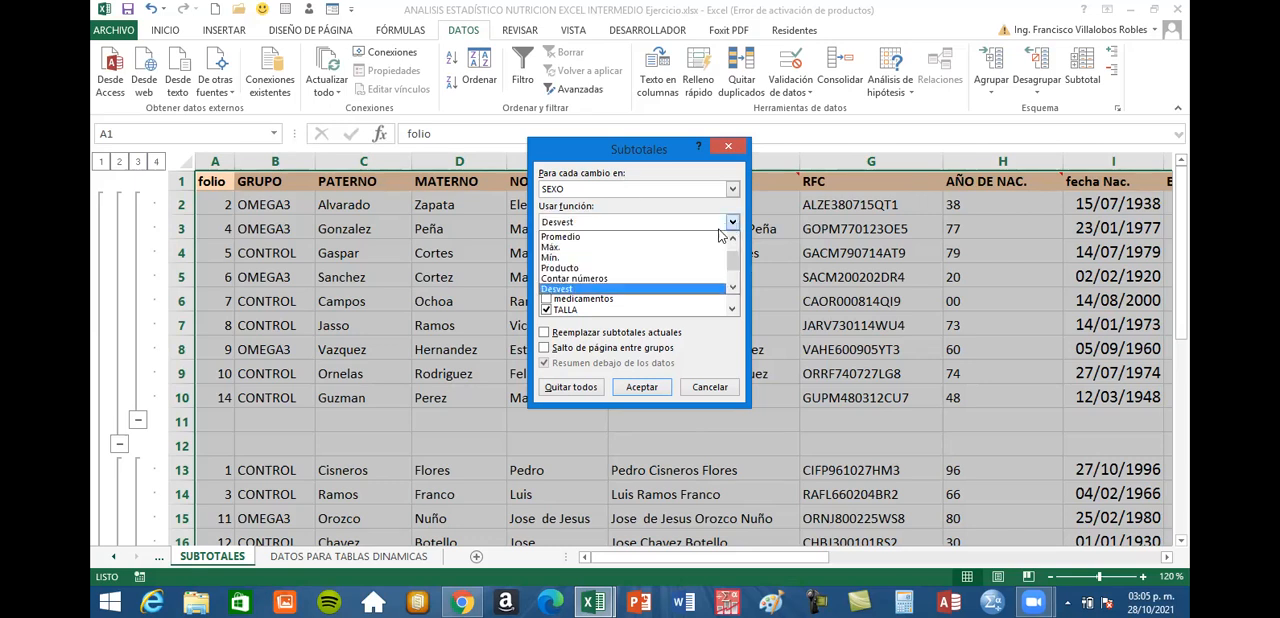
left_click(702, 247)
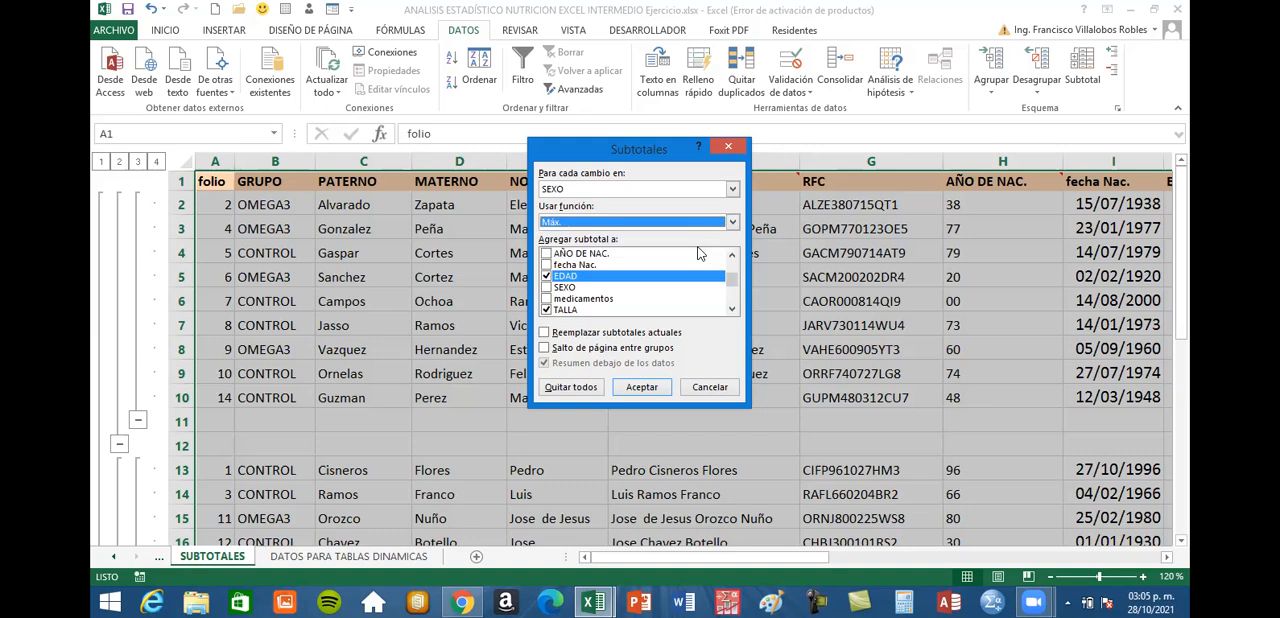
left_click(731, 309)
left_click(731, 309)
left_click(731, 309)
left_click(731, 309)
left_click(731, 309)
left_click(731, 309)
left_click(731, 309)
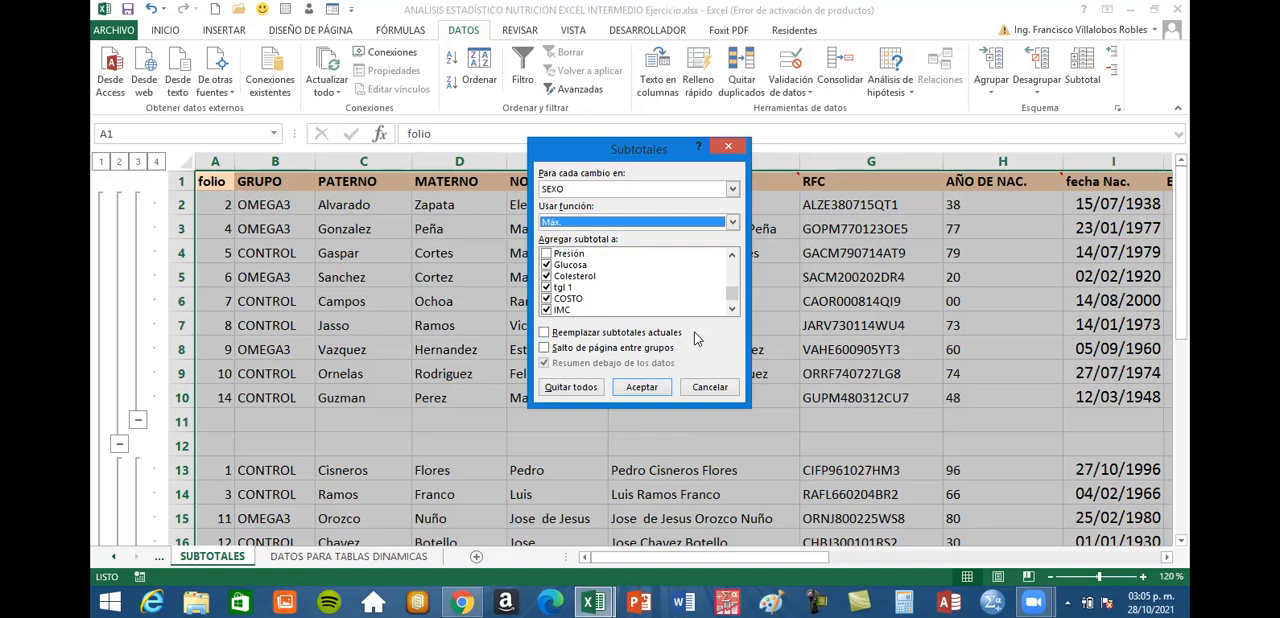
left_click(642, 387)
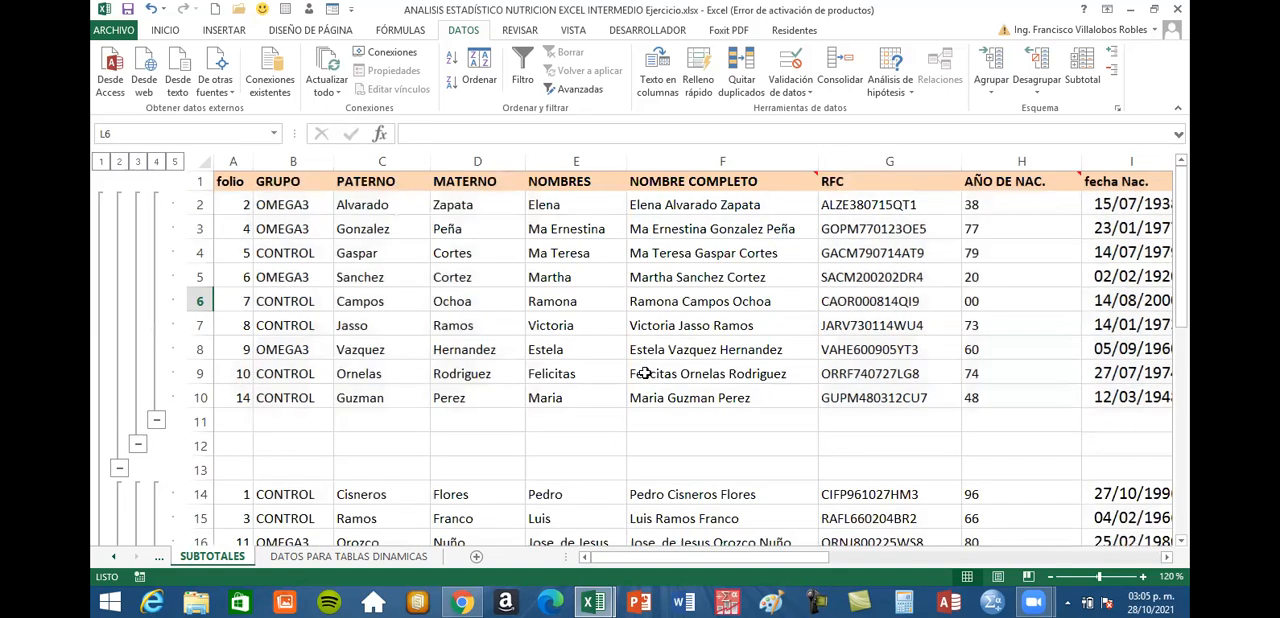
Find the new maximum subtotals beside the numeric columns and highlight the entire Máx. f row
scroll(645, 373, "down", 2)
scroll(645, 373, "down", 1)
left_click(1166, 557)
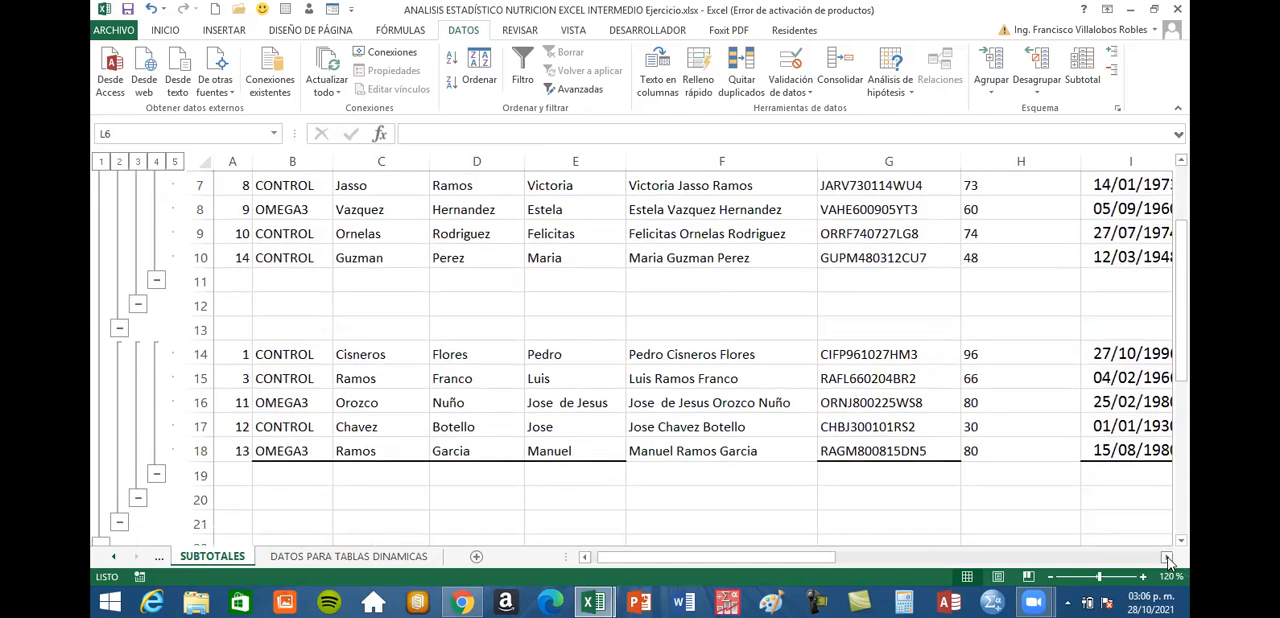
left_click(1166, 557)
left_click(1166, 557)
left_click(1166, 557)
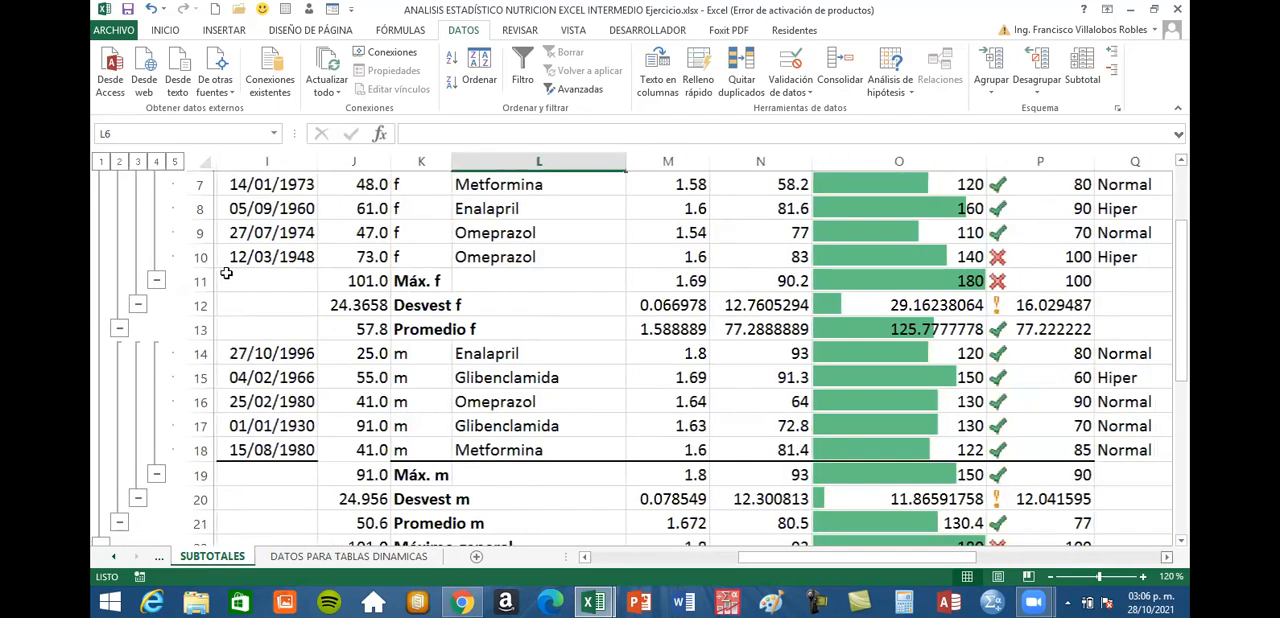
left_click(198, 280)
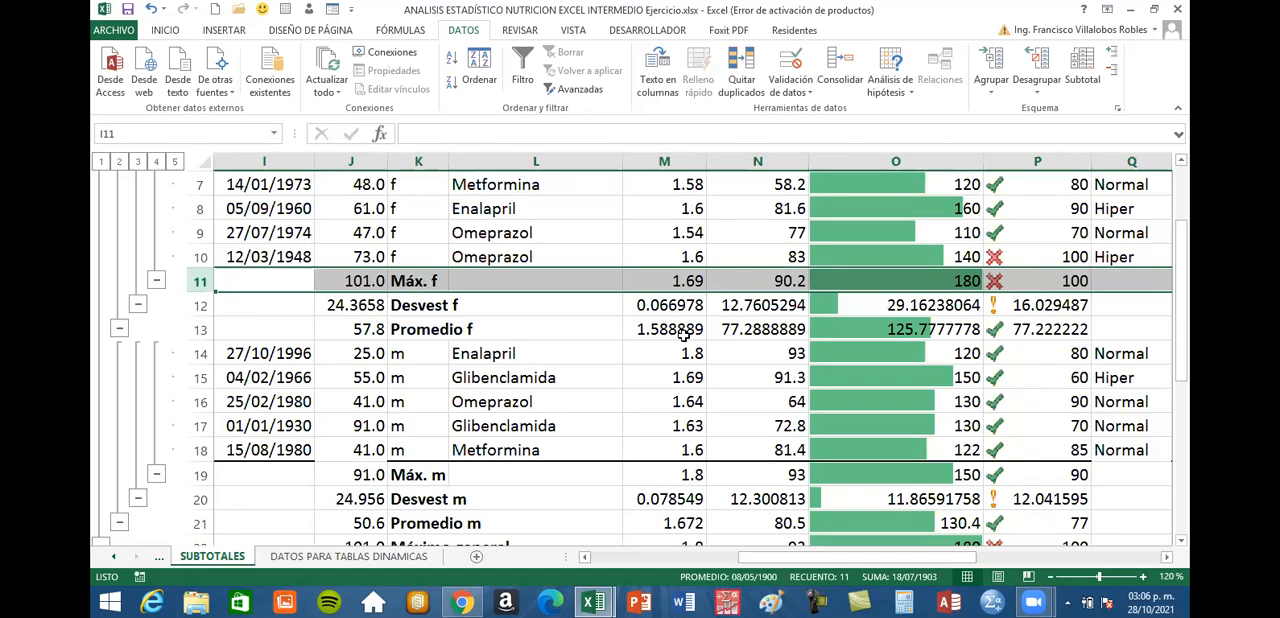
Compare the maximum, standard deviation and average subtotals of the m group for TALLA and PESO
scroll(700, 365, "down", 2)
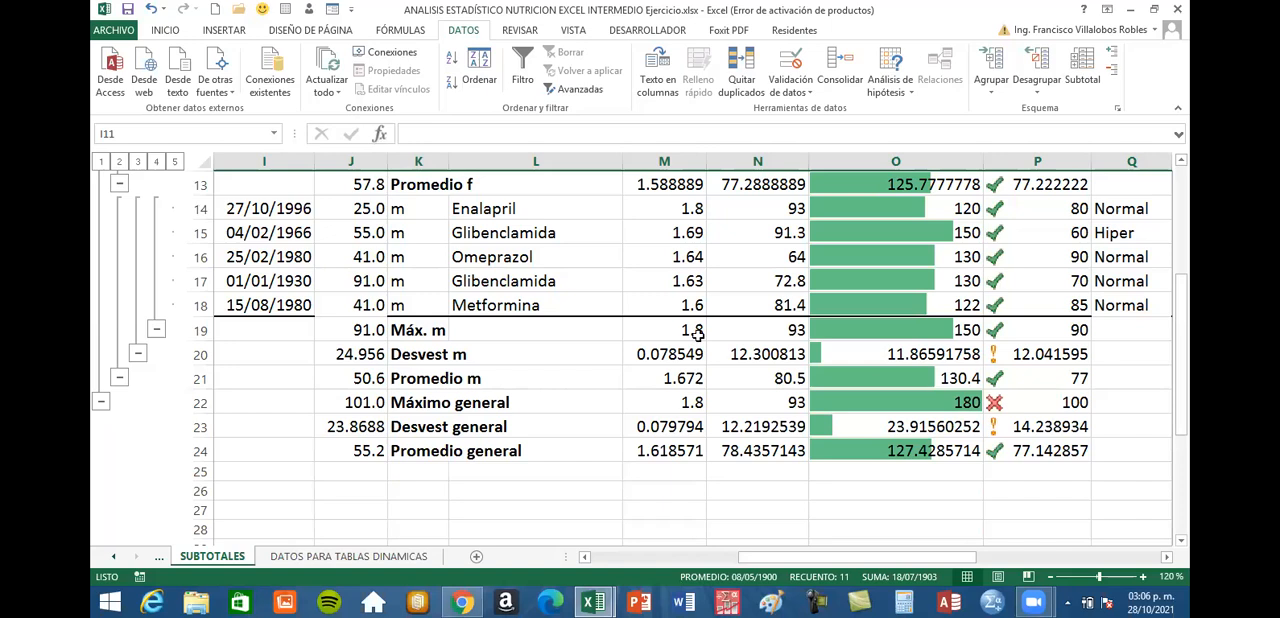
left_click(690, 330)
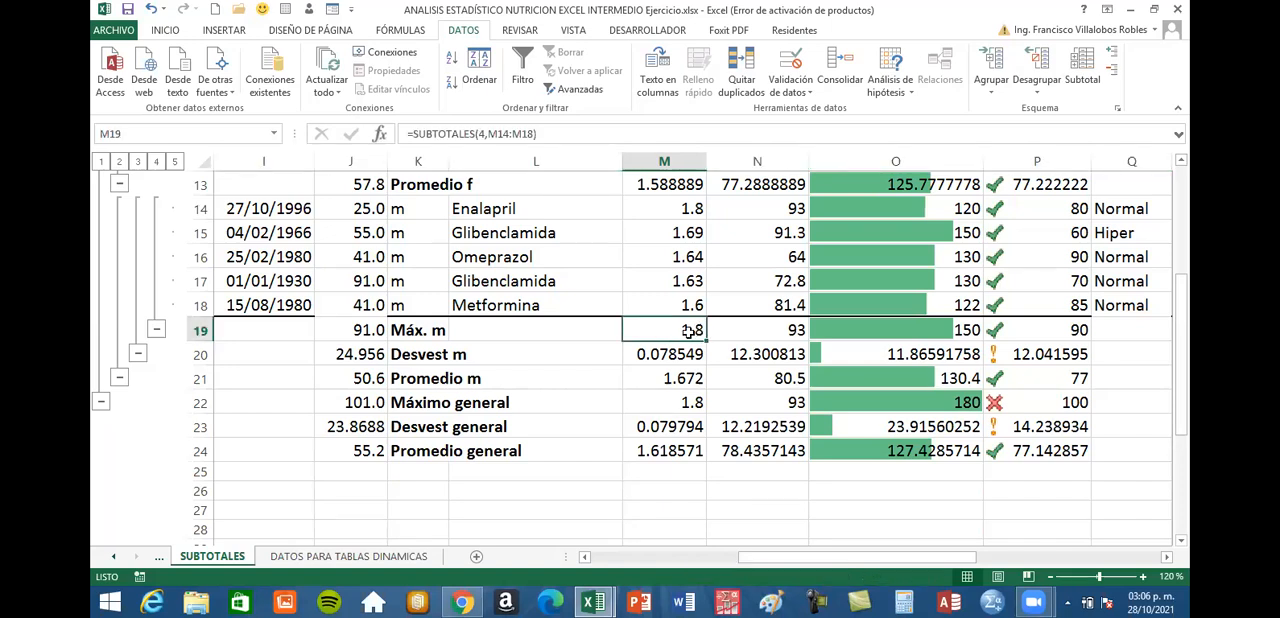
left_click(674, 378)
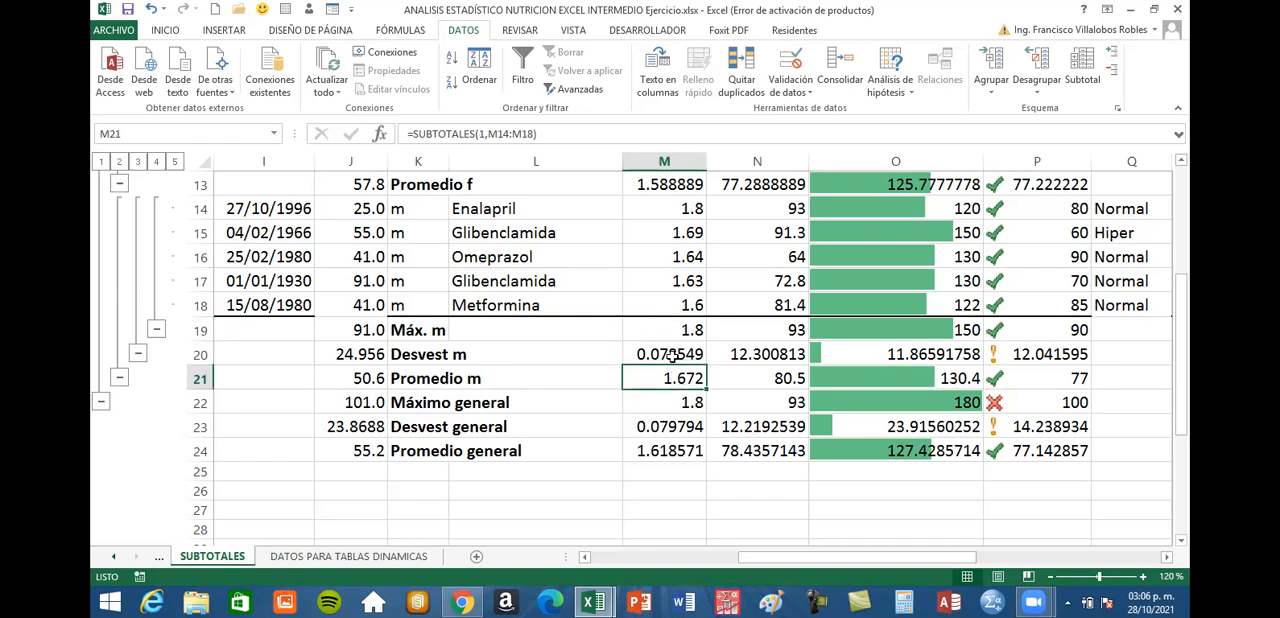
left_click(672, 354)
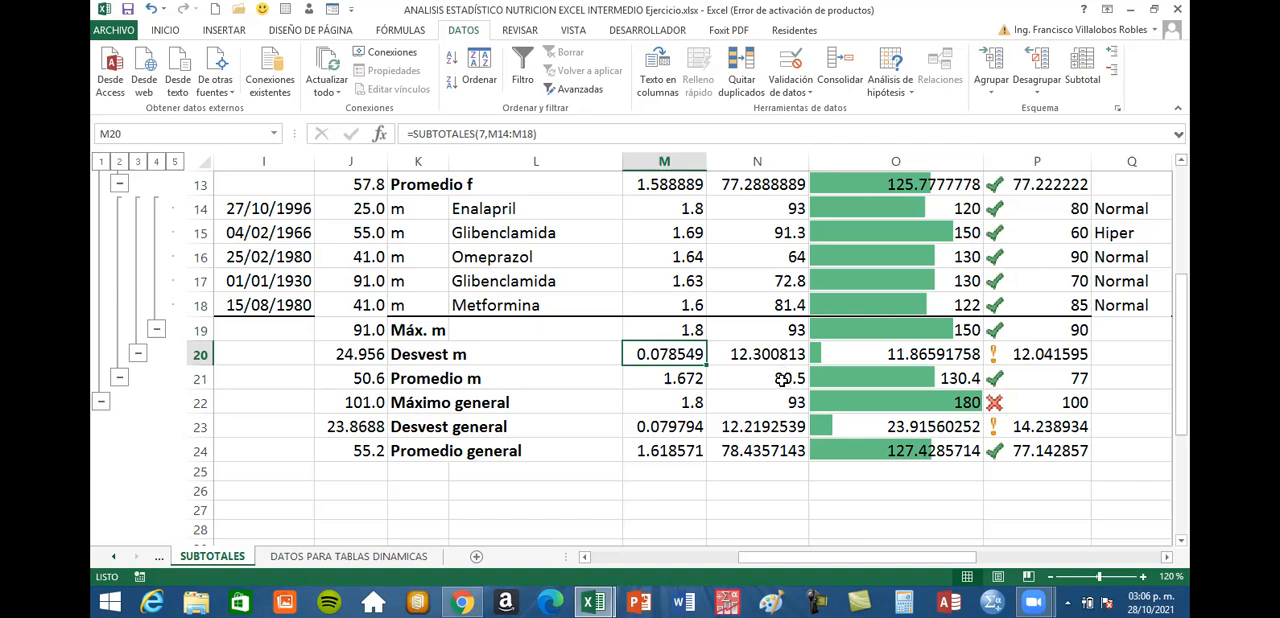
left_click(782, 380)
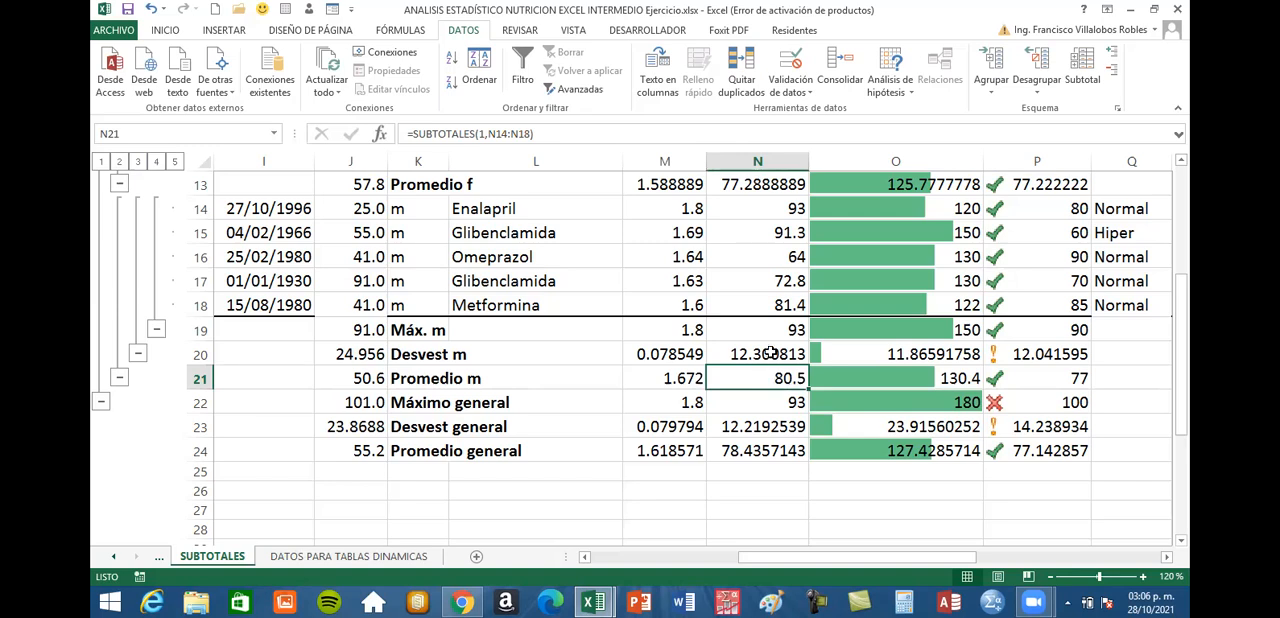
left_click(771, 352)
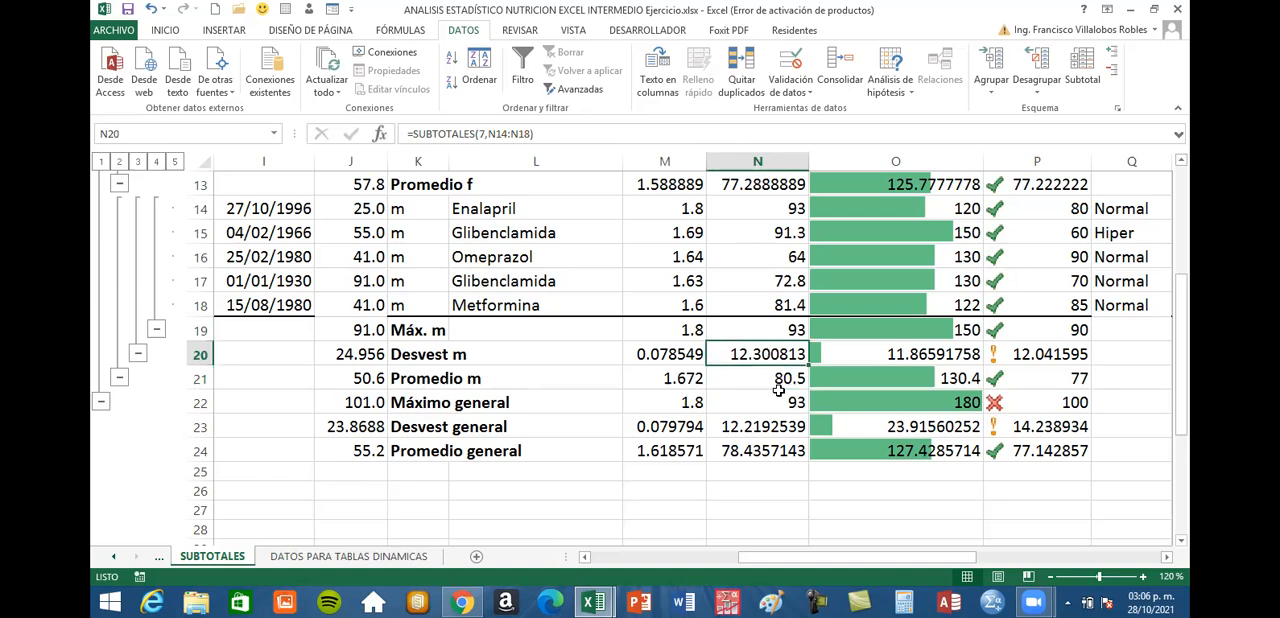
left_click(778, 333)
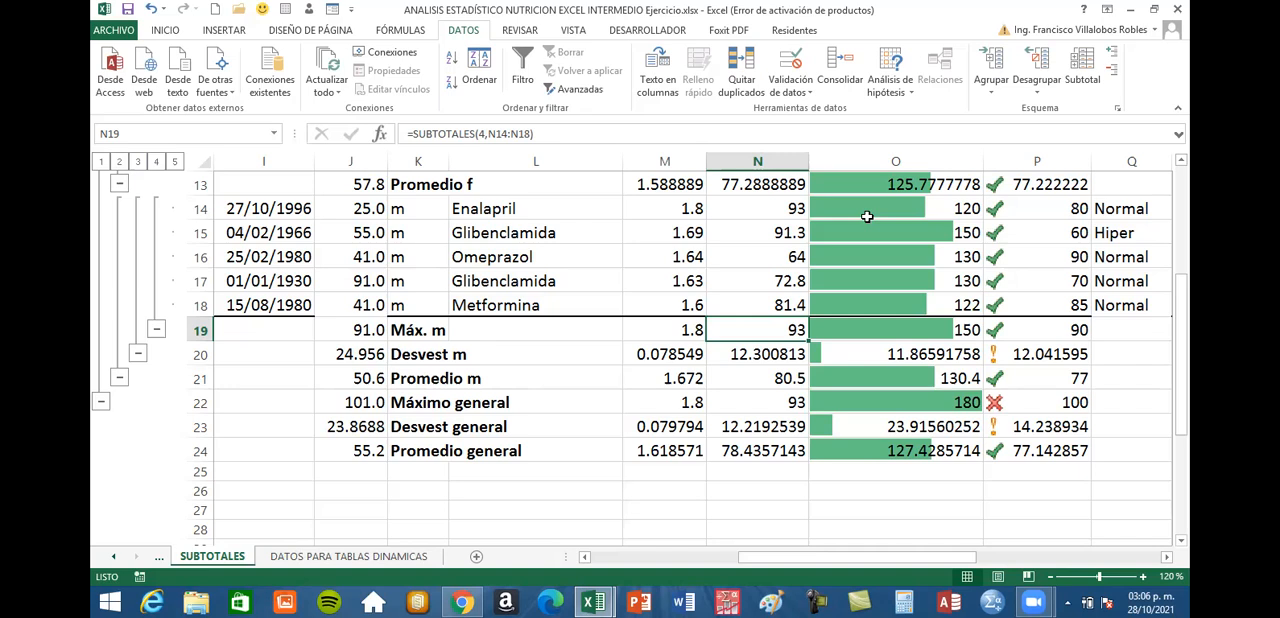
Set up another subtotal by SEXO with the Suma function, excluding EDAD, TALLA, P. Sistólica and P. Diastólica
left_click(571, 239)
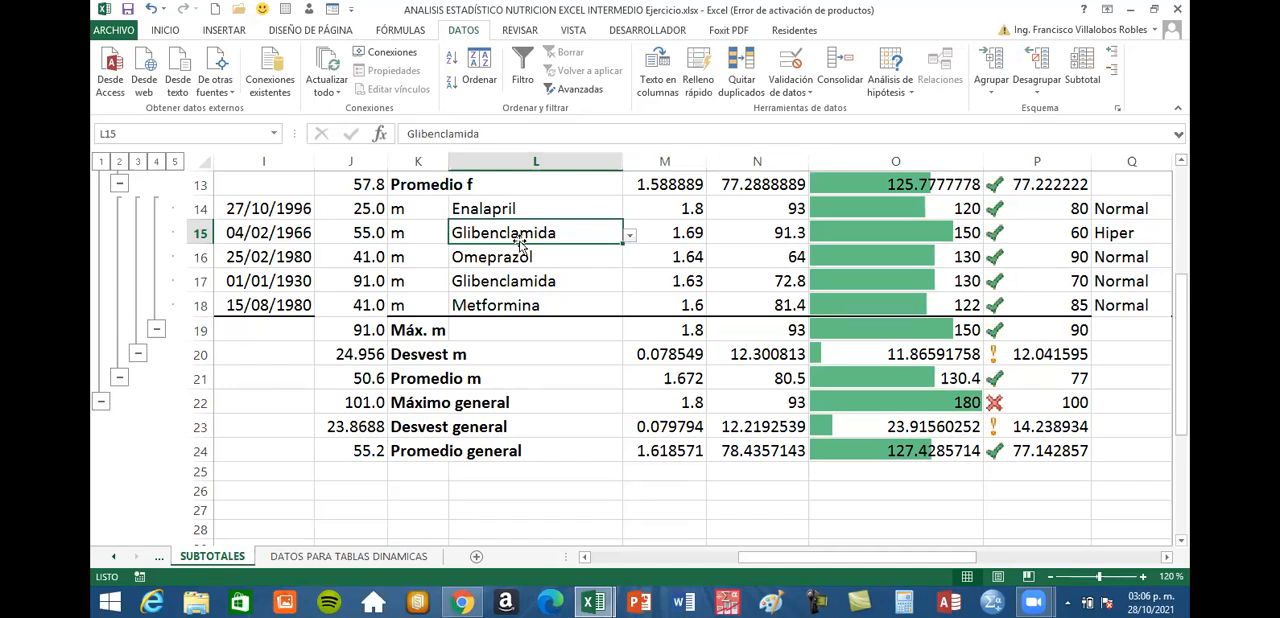
left_click(1085, 72)
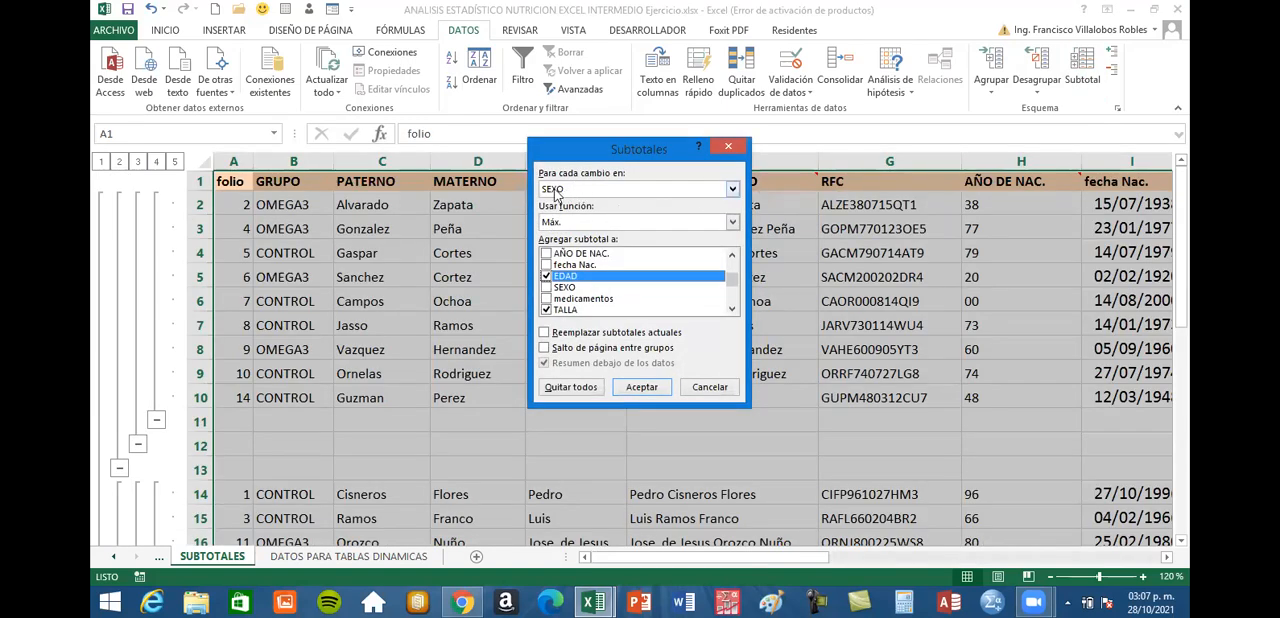
left_click(732, 222)
left_click(708, 240)
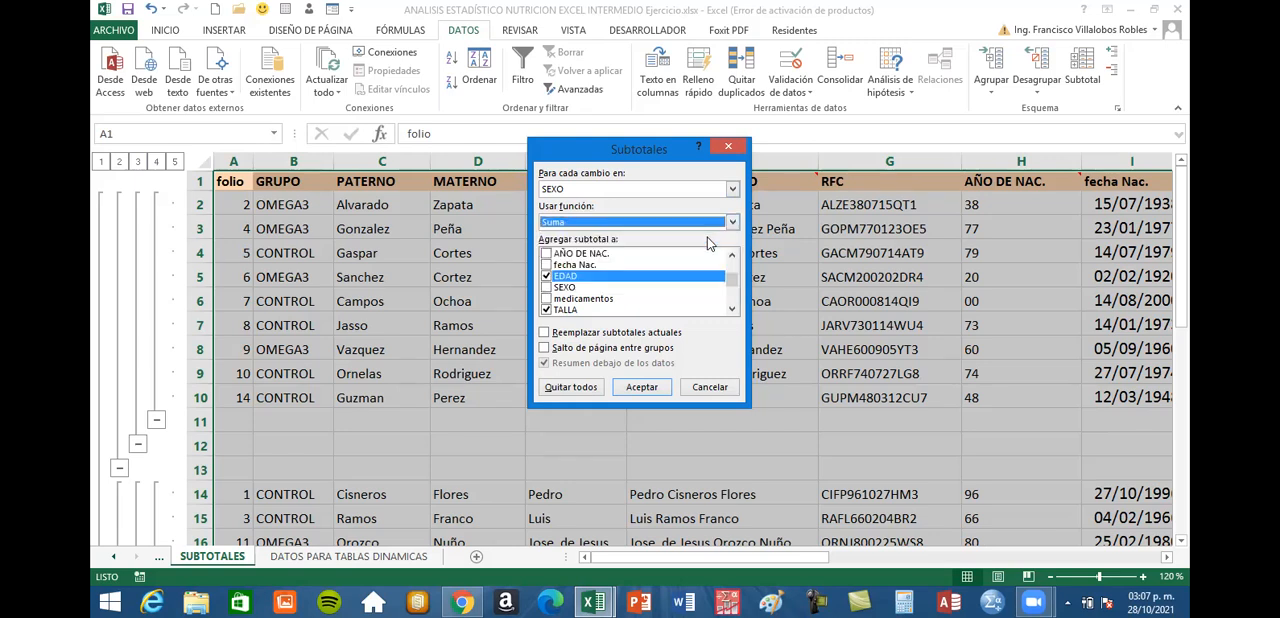
left_click(546, 276)
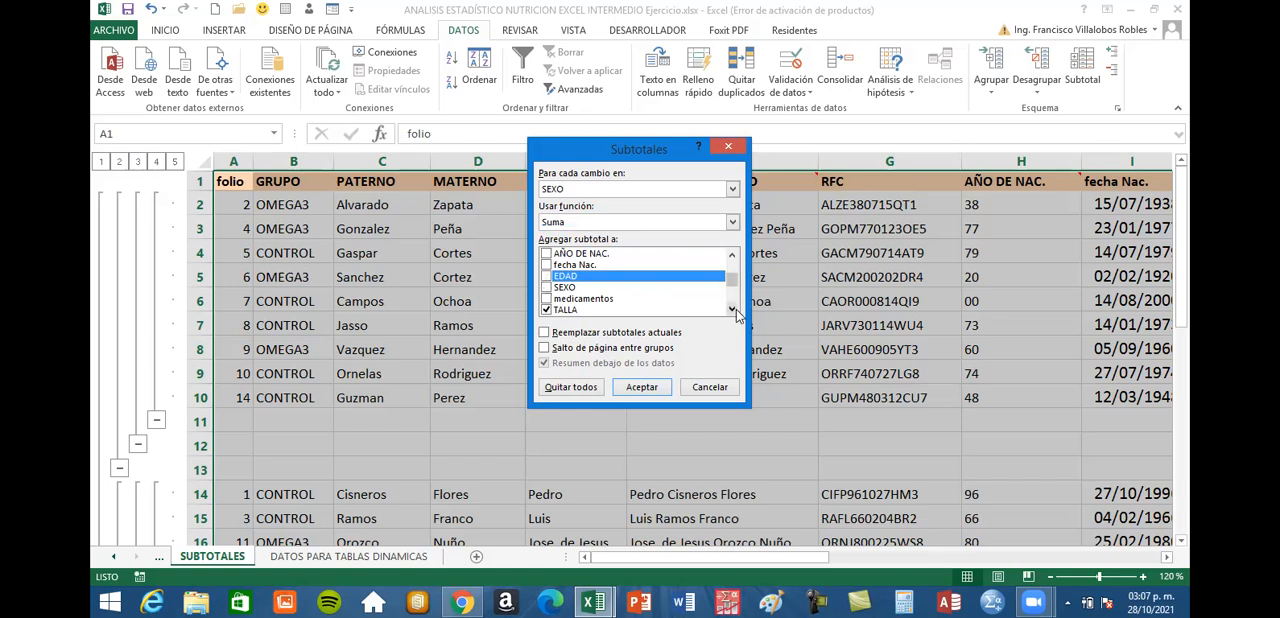
left_click(733, 309)
left_click(733, 309)
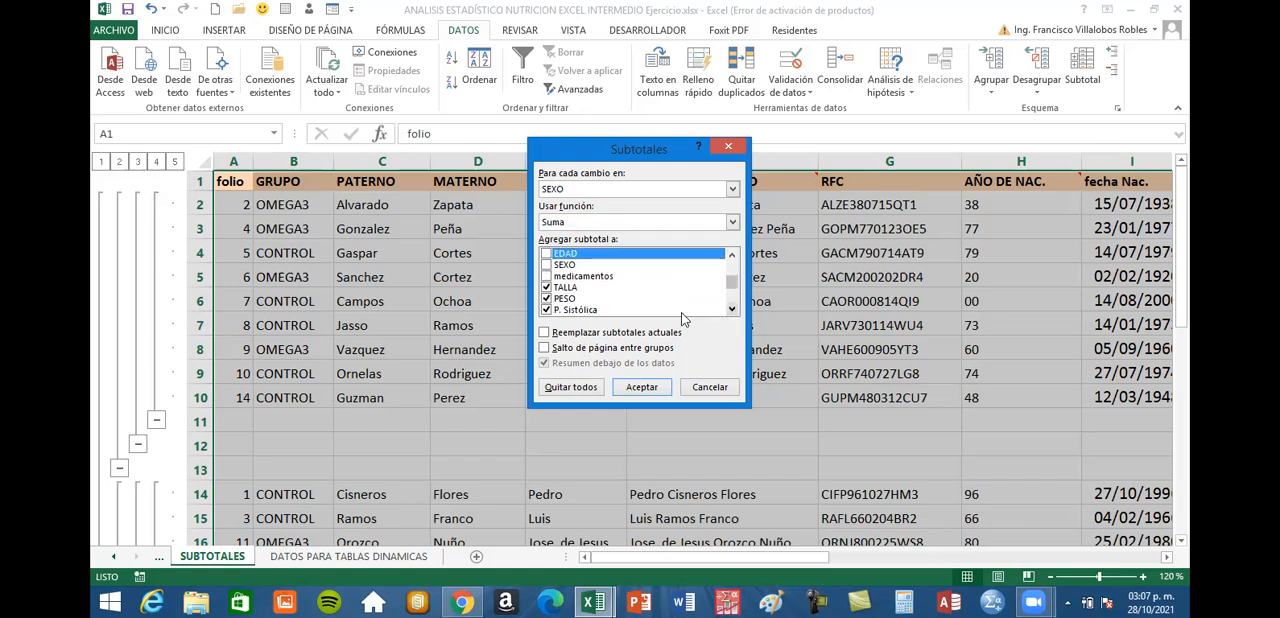
left_click(546, 288)
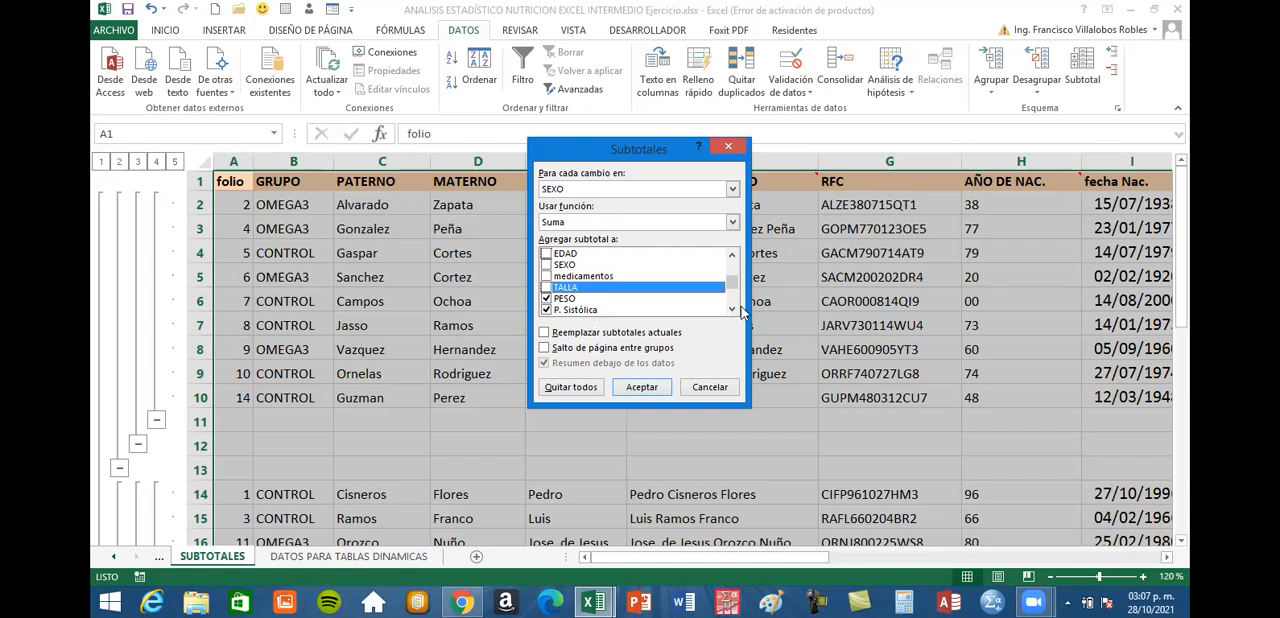
left_click(733, 309)
left_click(546, 298)
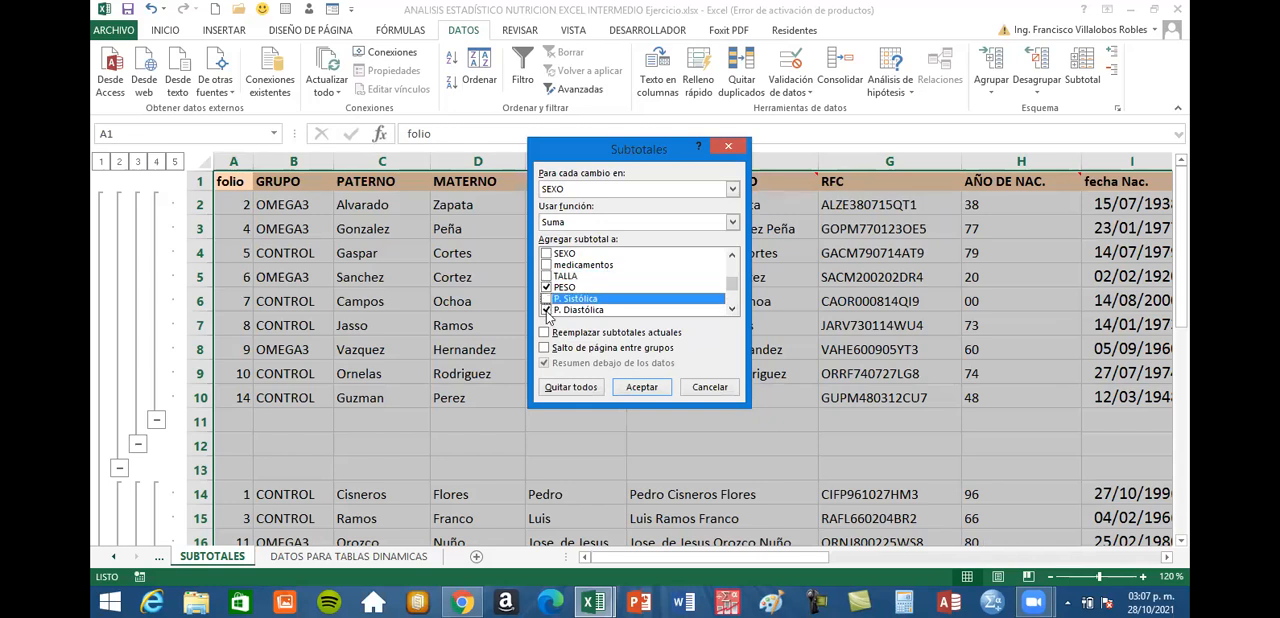
left_click(546, 310)
Exclude Glucosa, Colesterol, tgl 1 and IMC, keep COSTO included, and apply the Suma subtotals
left_click(731, 309)
left_click(731, 309)
left_click(731, 309)
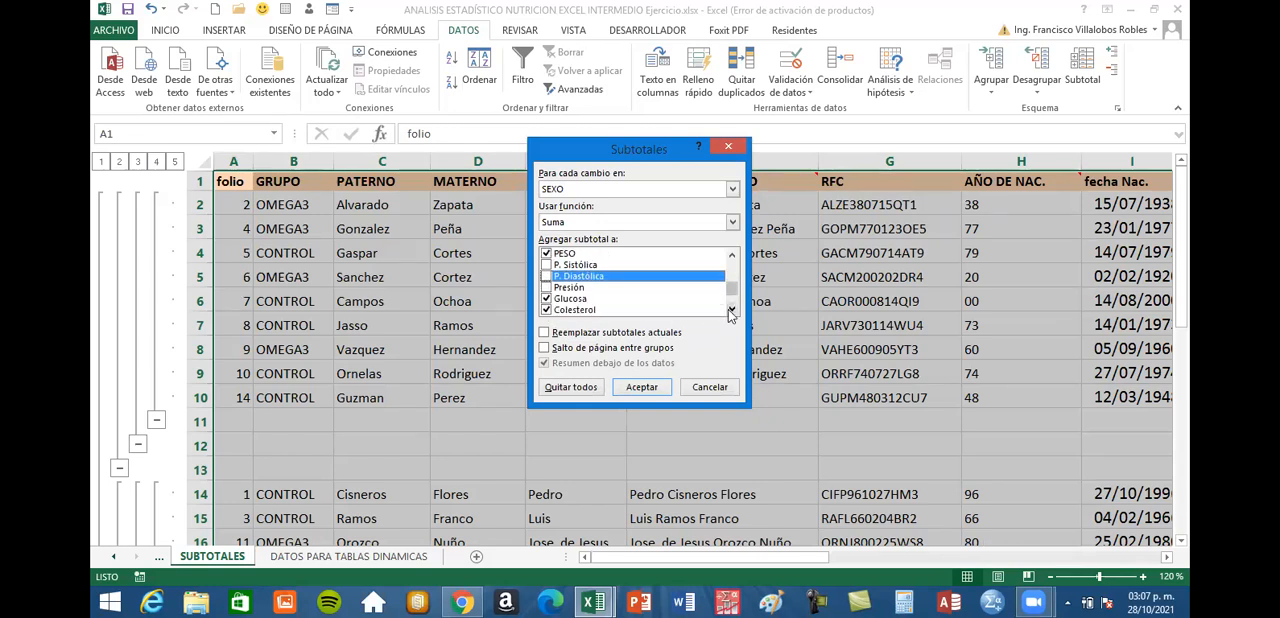
left_click(547, 299)
left_click(546, 310)
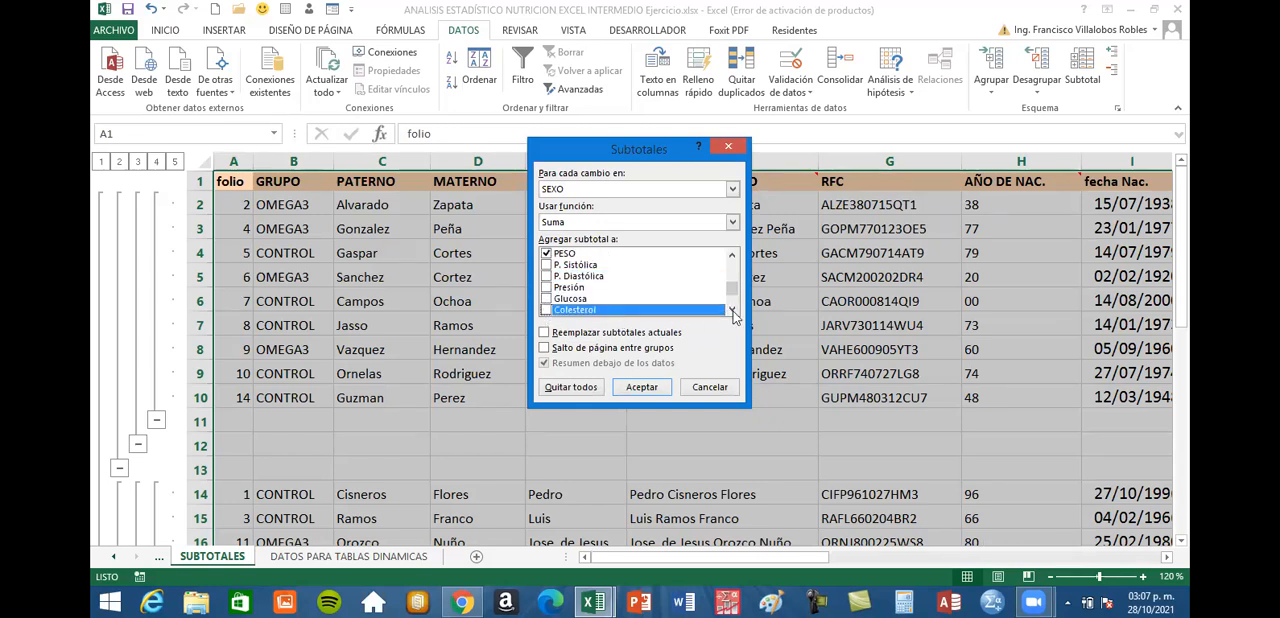
left_click(731, 310)
left_click(731, 310)
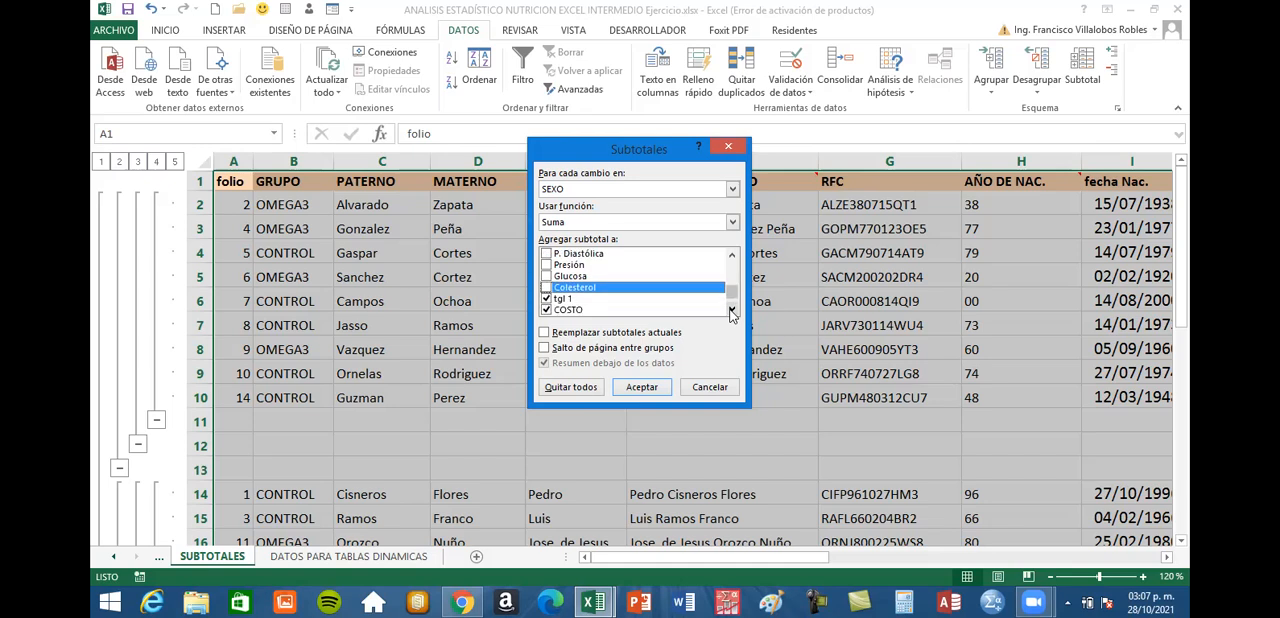
left_click(546, 298)
left_click(731, 309)
left_click(731, 309)
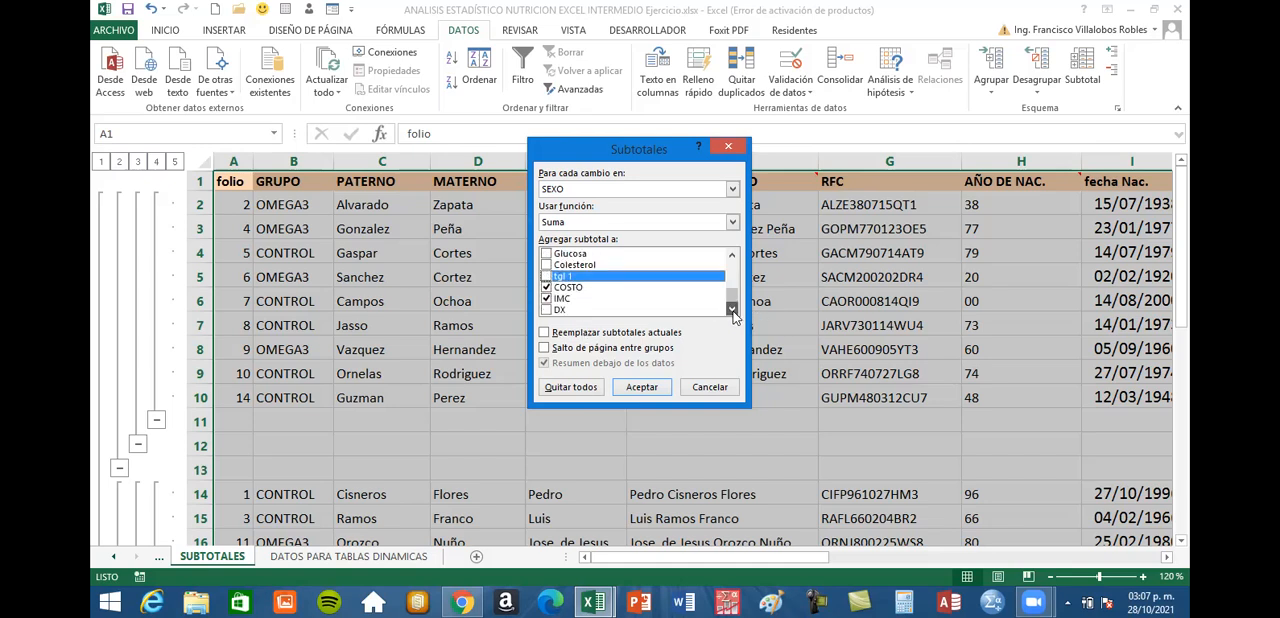
left_click(546, 299)
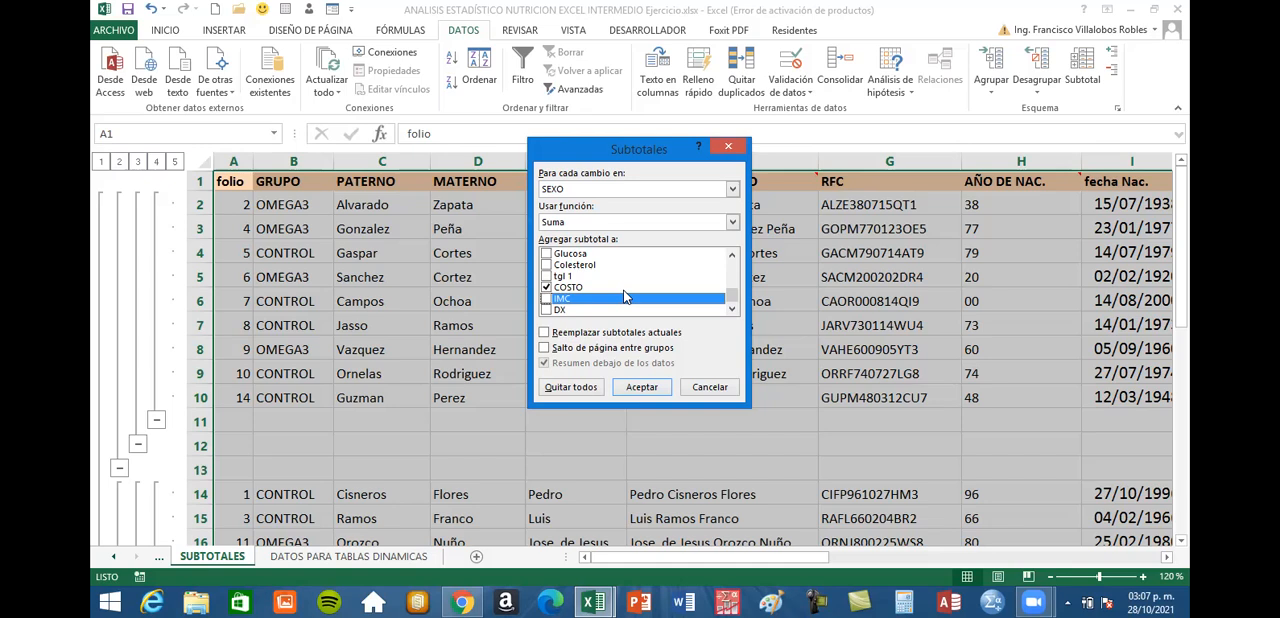
left_click(642, 388)
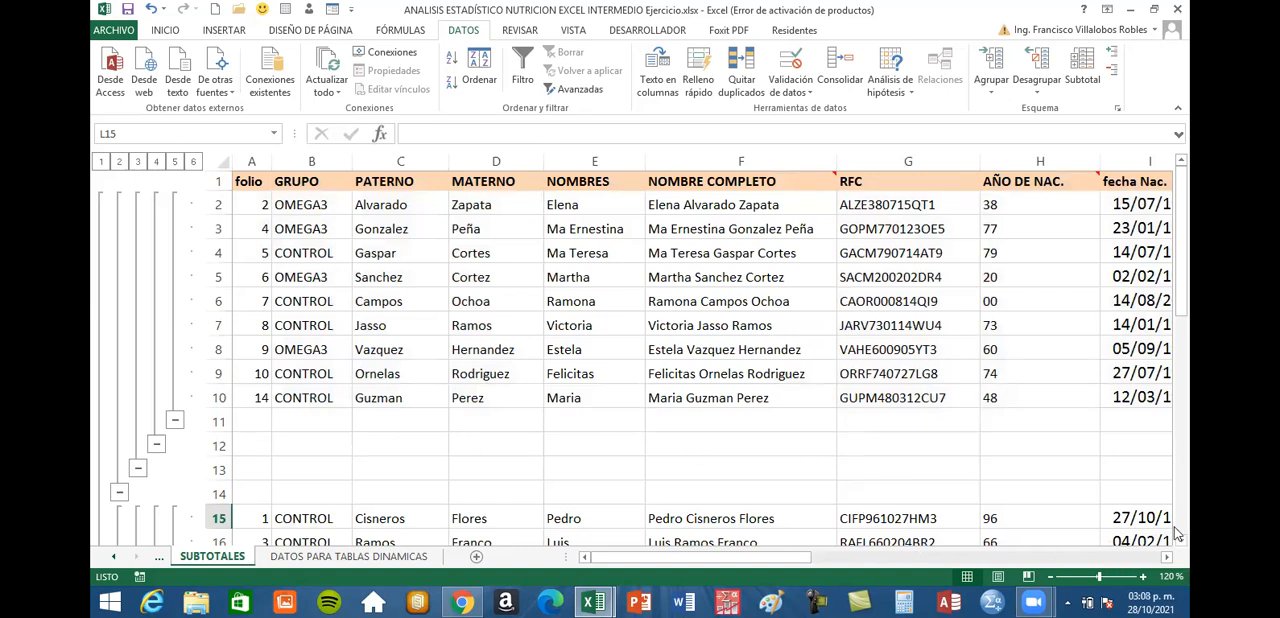
Look for the new Suma subtotal rows below each SEXO group in the numeric columns
scroll(1176, 535, "down", 2)
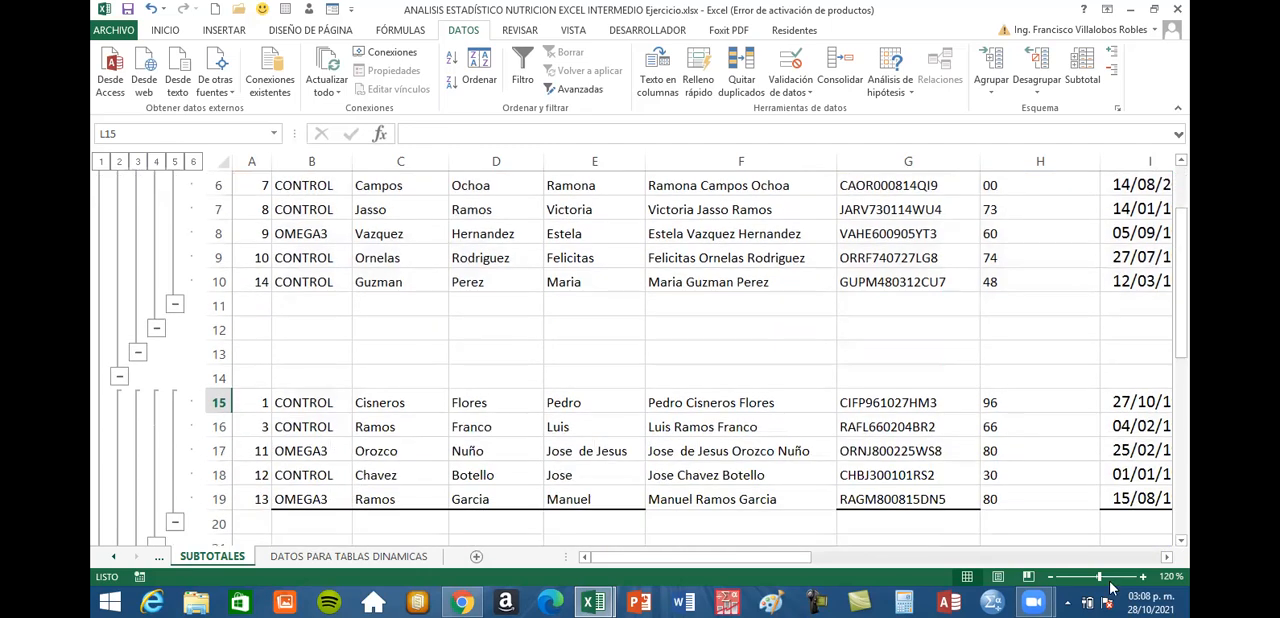
left_click(1167, 558)
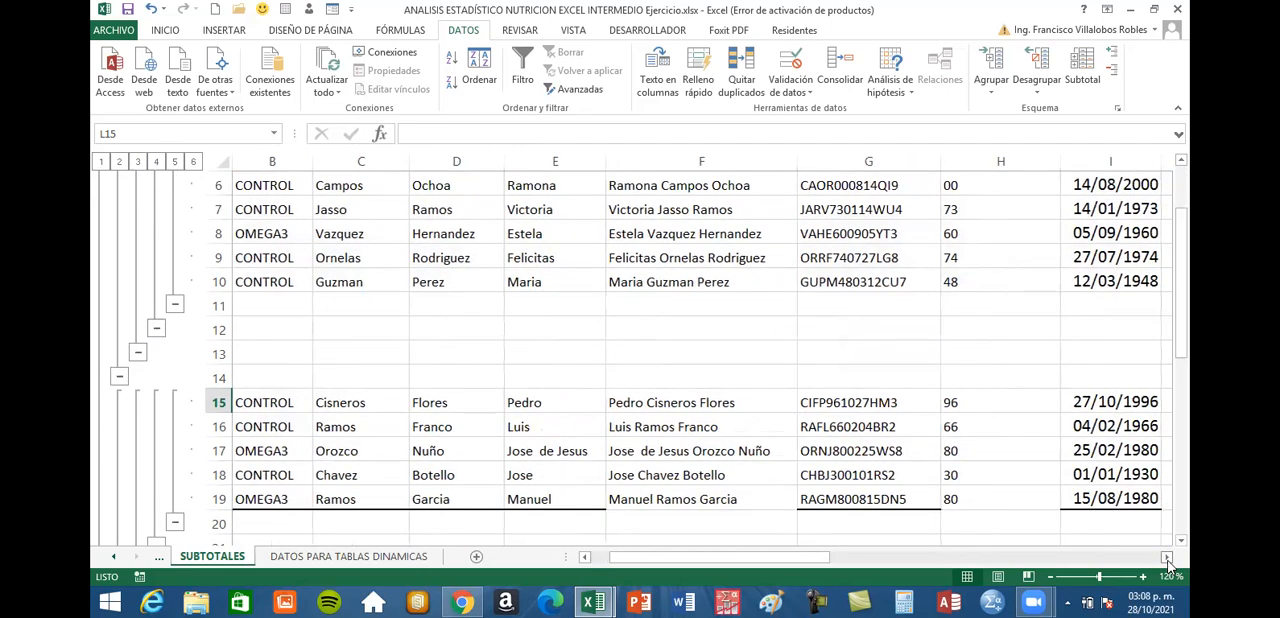
left_click(307, 600)
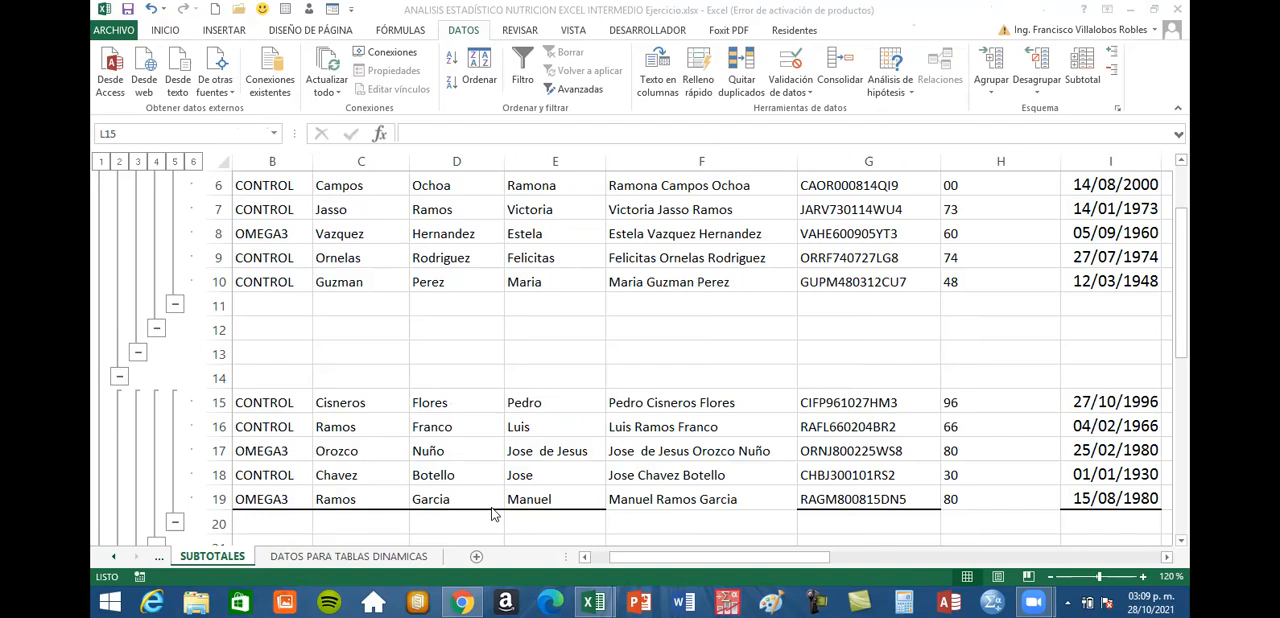
Review the Total, Máx., Desvest and Promedio subtotal rows of the f group in the SEXO column
double_click(1167, 557)
left_click(1167, 557)
left_click(1167, 558)
left_click(1167, 558)
left_click(1167, 558)
left_click(1167, 558)
left_click(1167, 558)
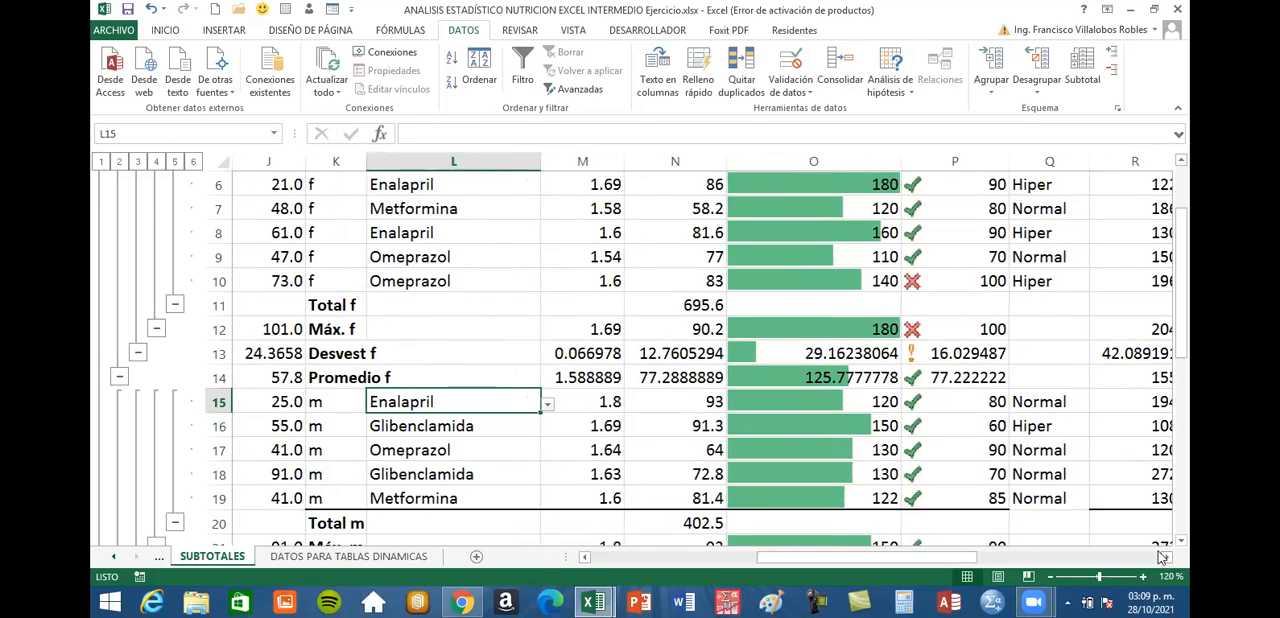
left_click(214, 304)
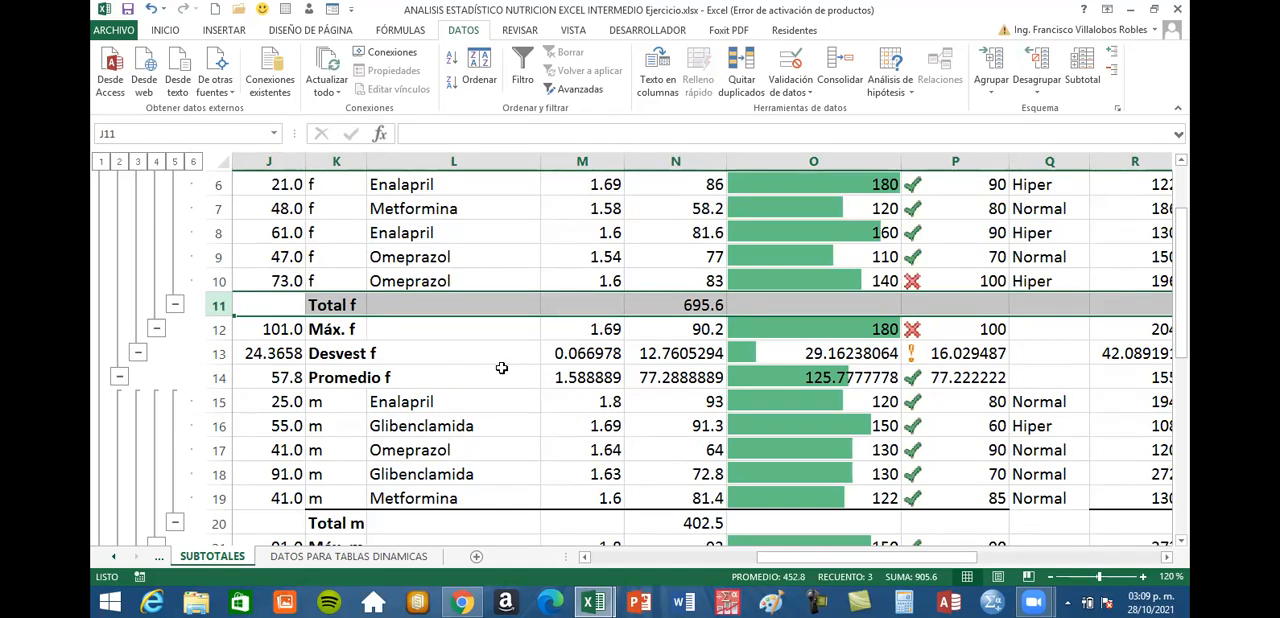
left_click(340, 379)
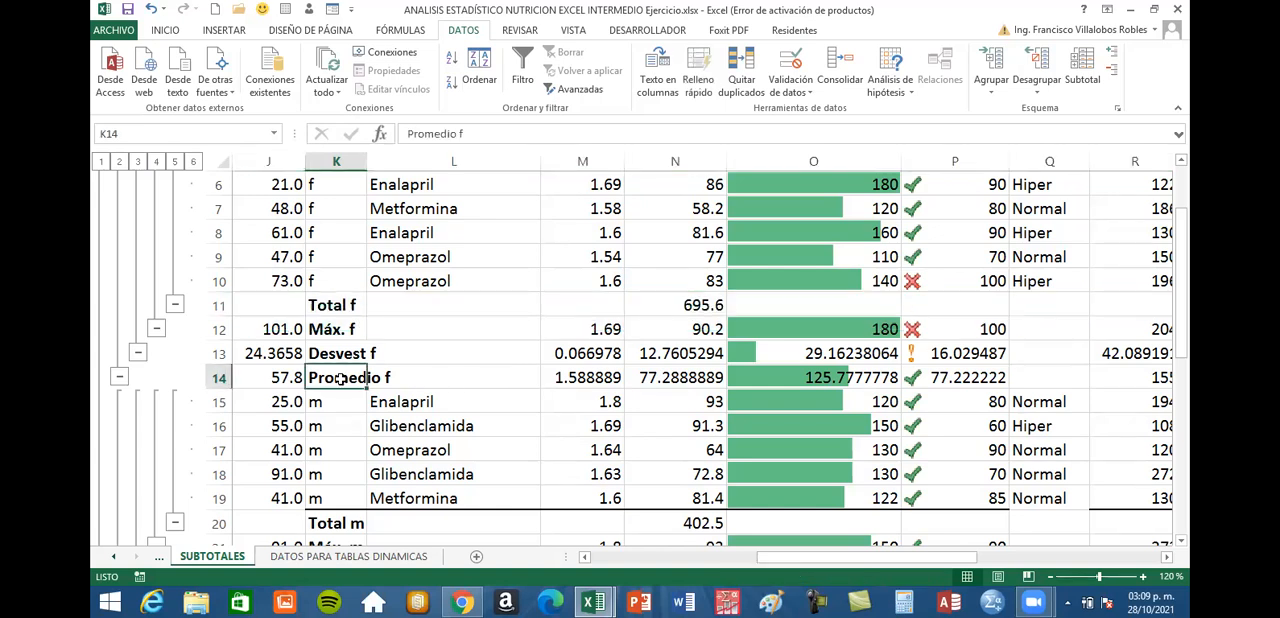
left_click(338, 355)
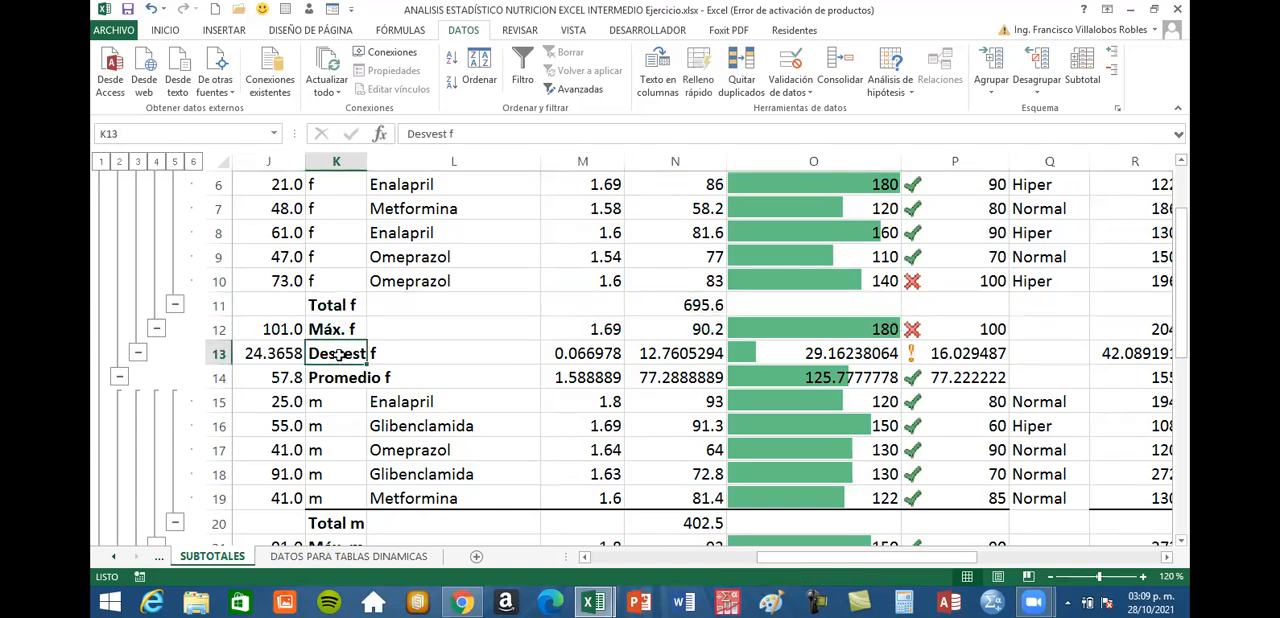
left_click(320, 327)
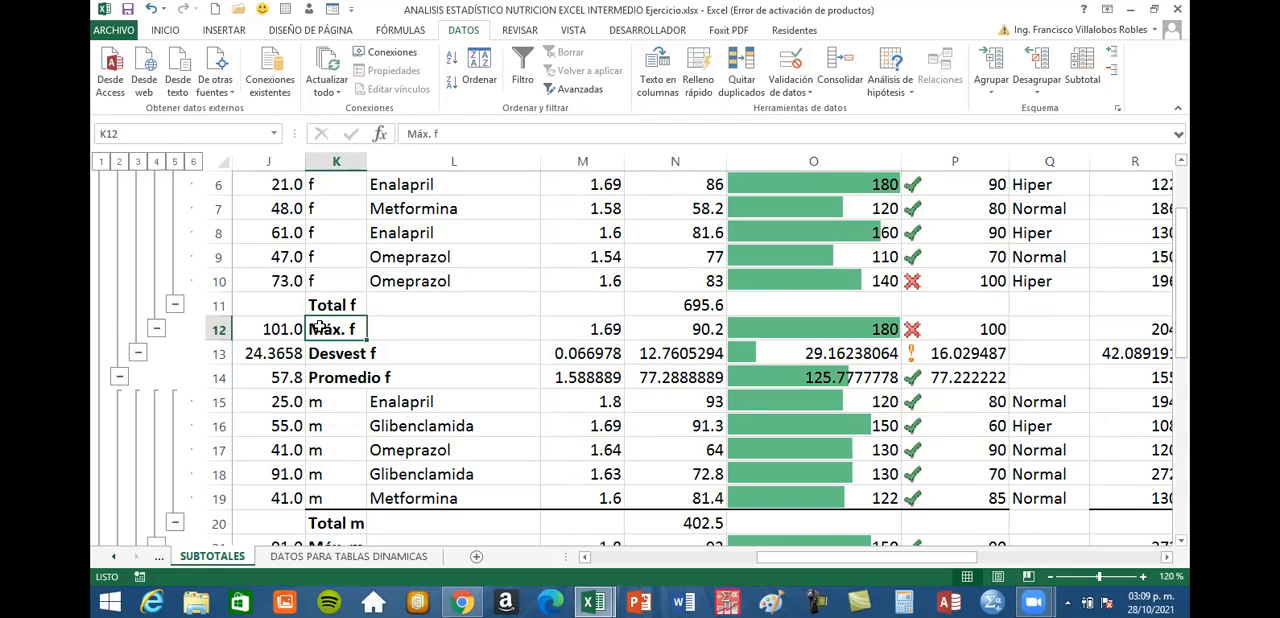
left_click(322, 306)
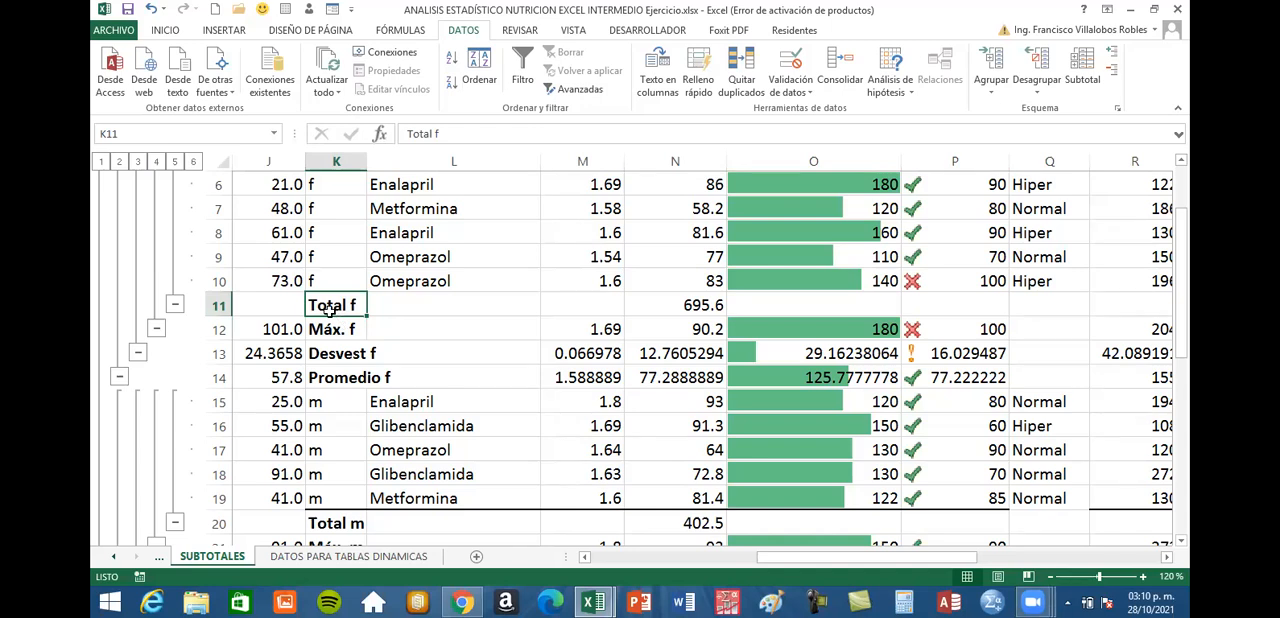
Examine the PESO sum formulas for the f group, the m group and the Total general row
left_click(680, 305)
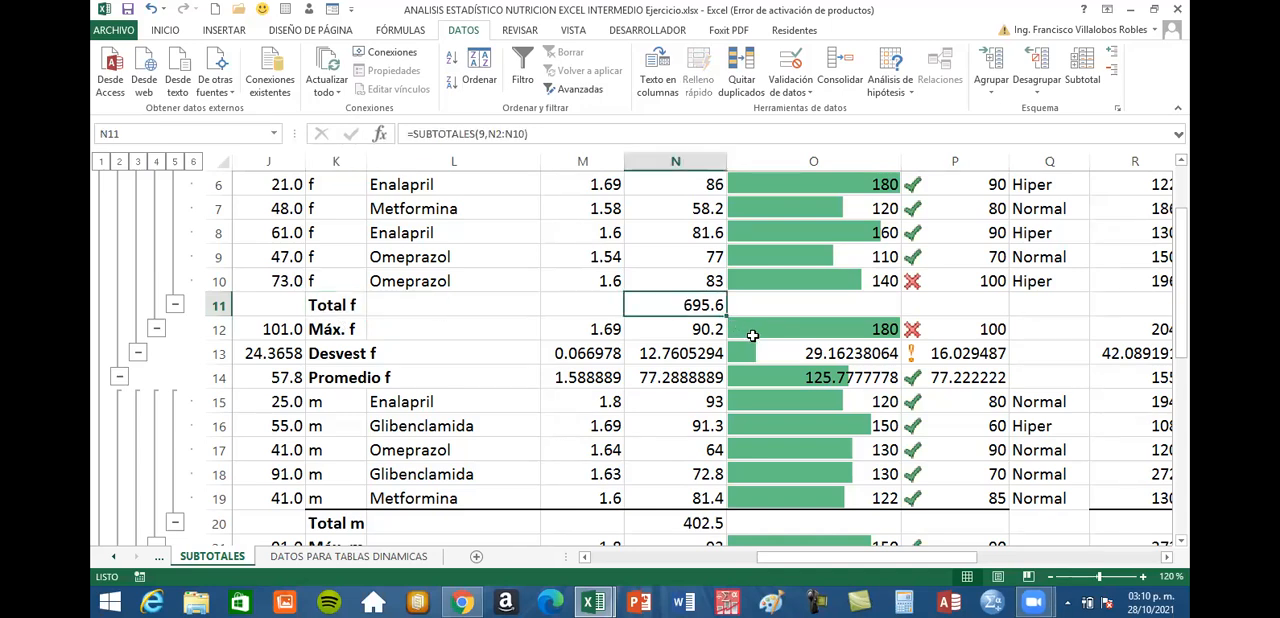
scroll(754, 325, "up", 2)
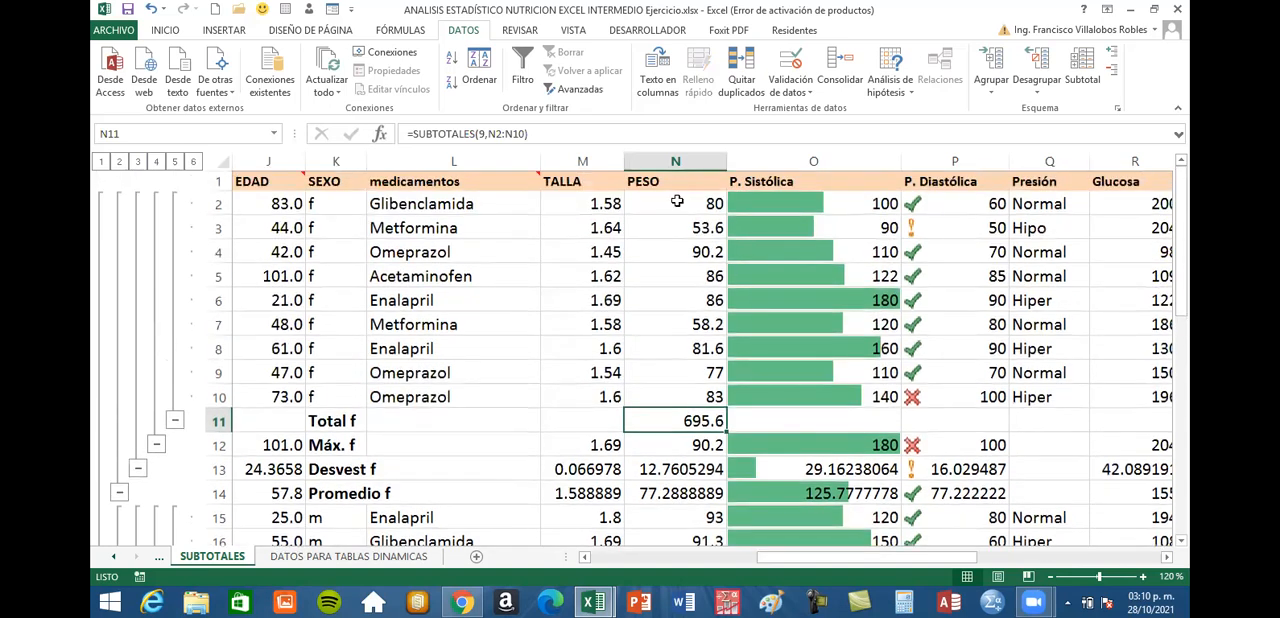
scroll(691, 198, "down", 2)
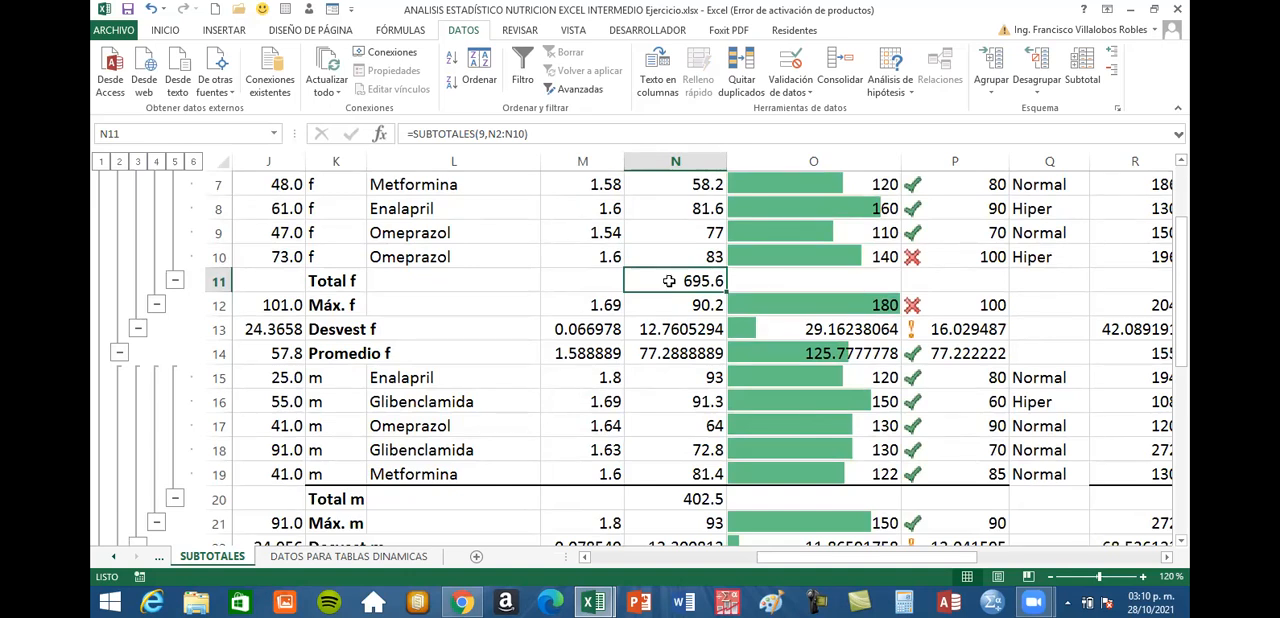
scroll(669, 281, "down", 1)
left_click(658, 428)
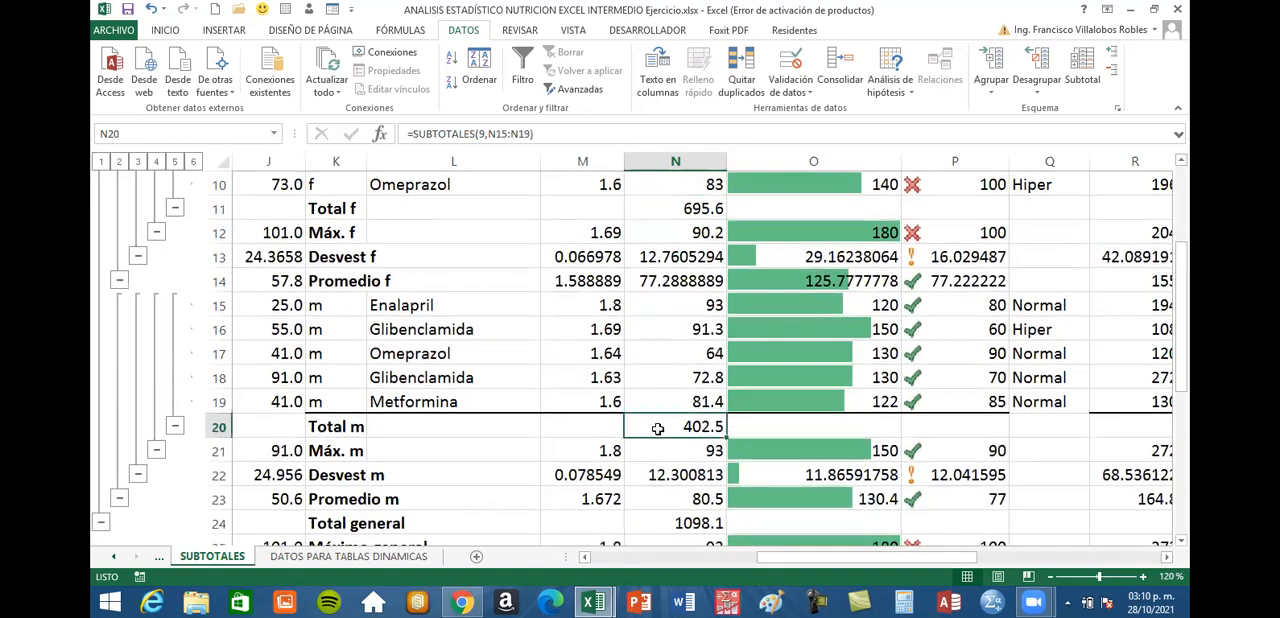
scroll(699, 366, "down", 1)
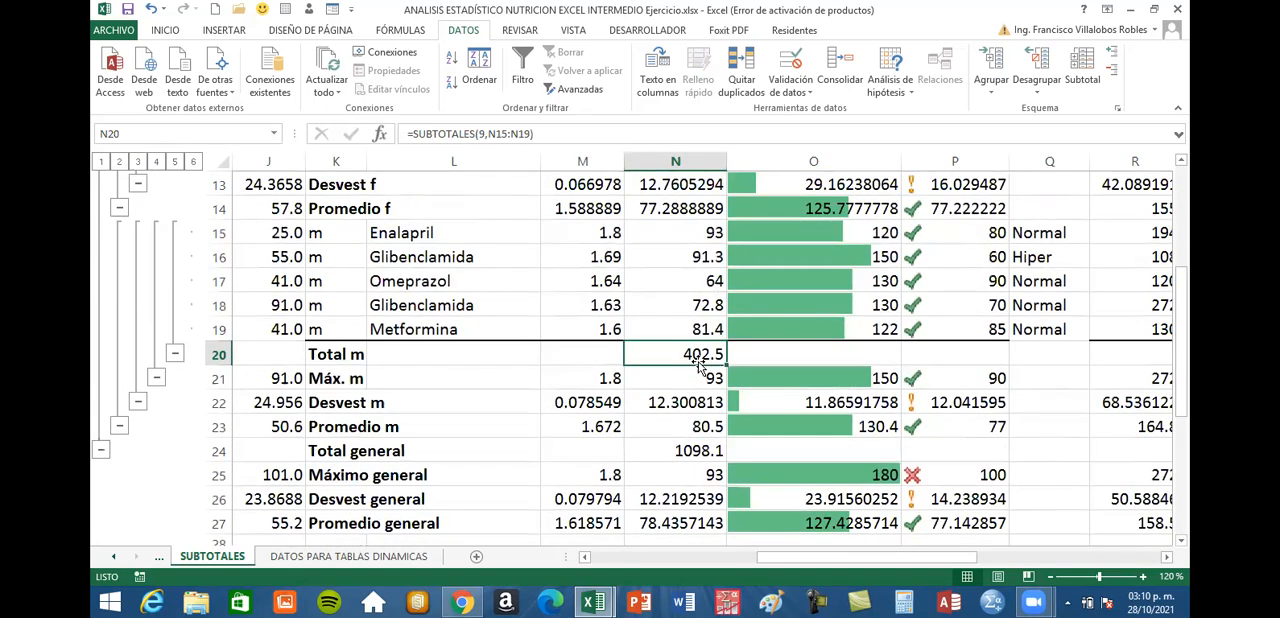
left_click(668, 450)
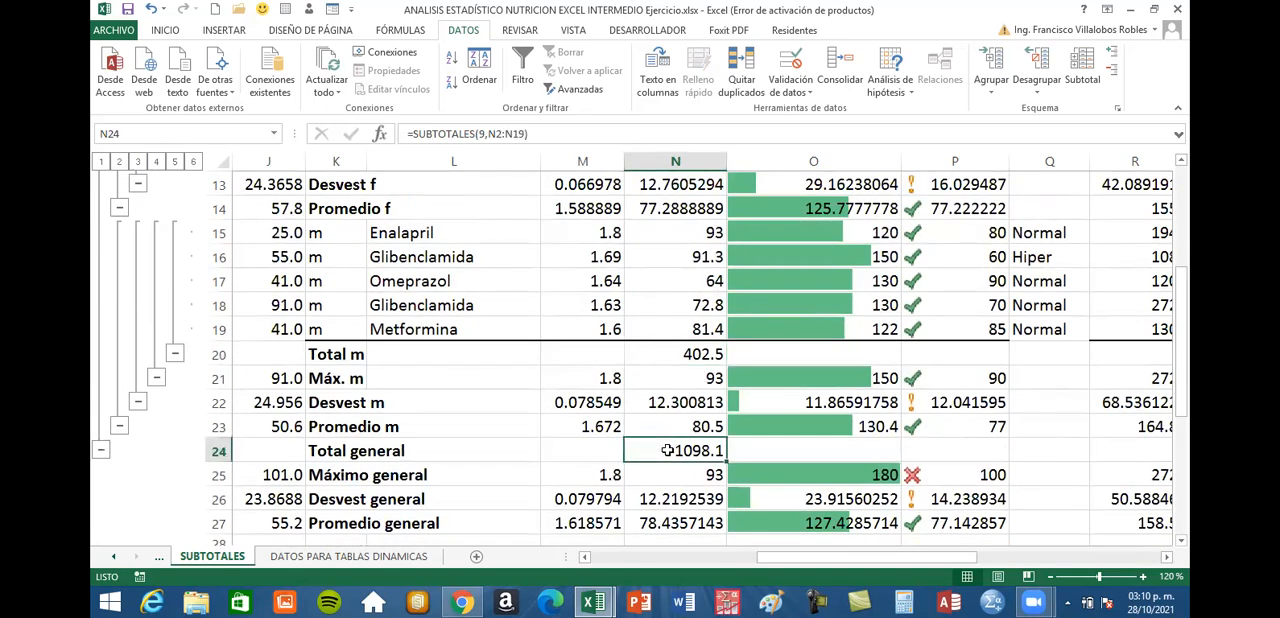
scroll(685, 371, "up", 2)
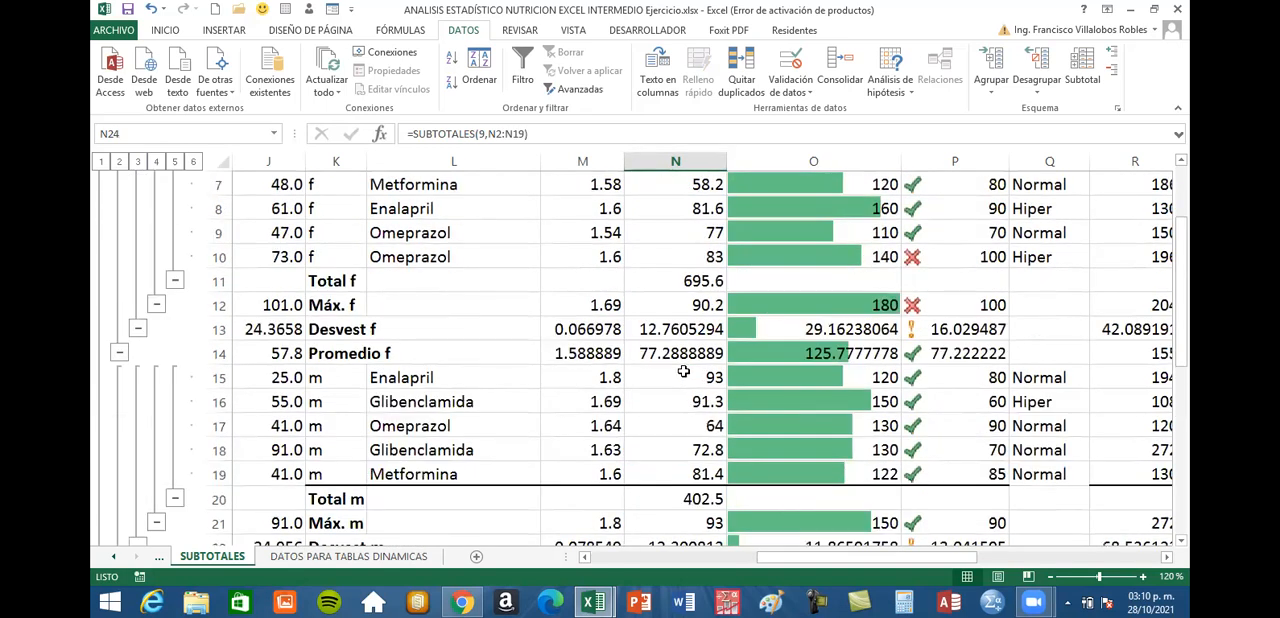
Widen the COSTO column so that its Suma subtotals are fully readable
left_click(212, 281)
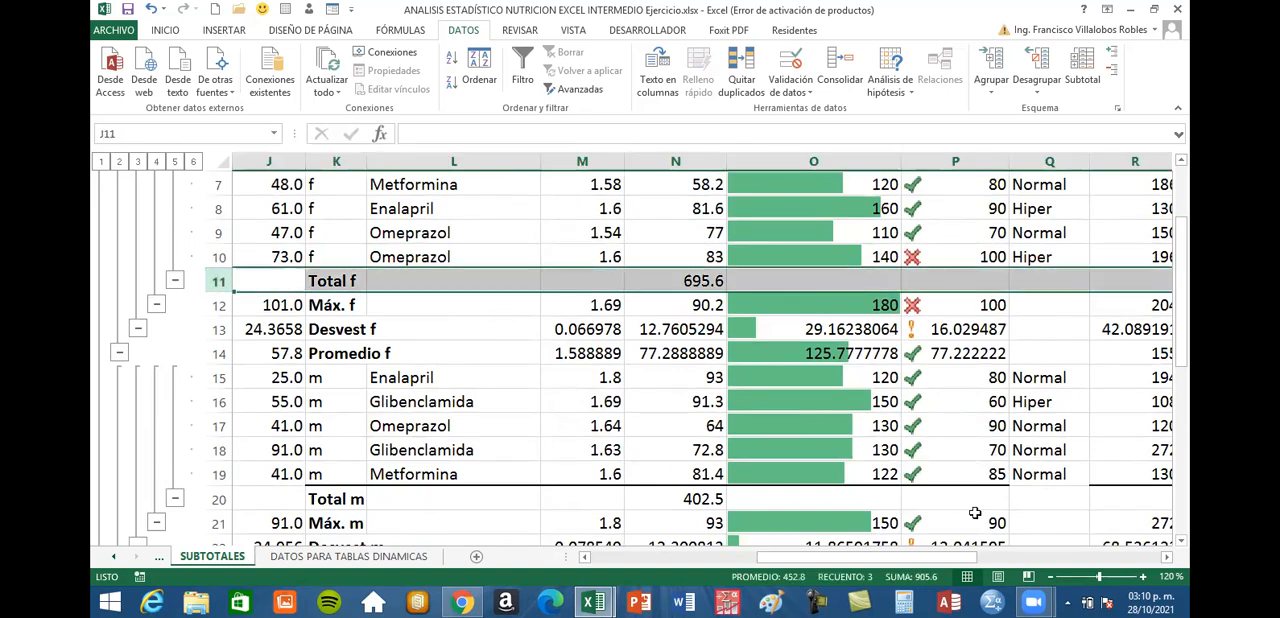
left_click(1168, 558)
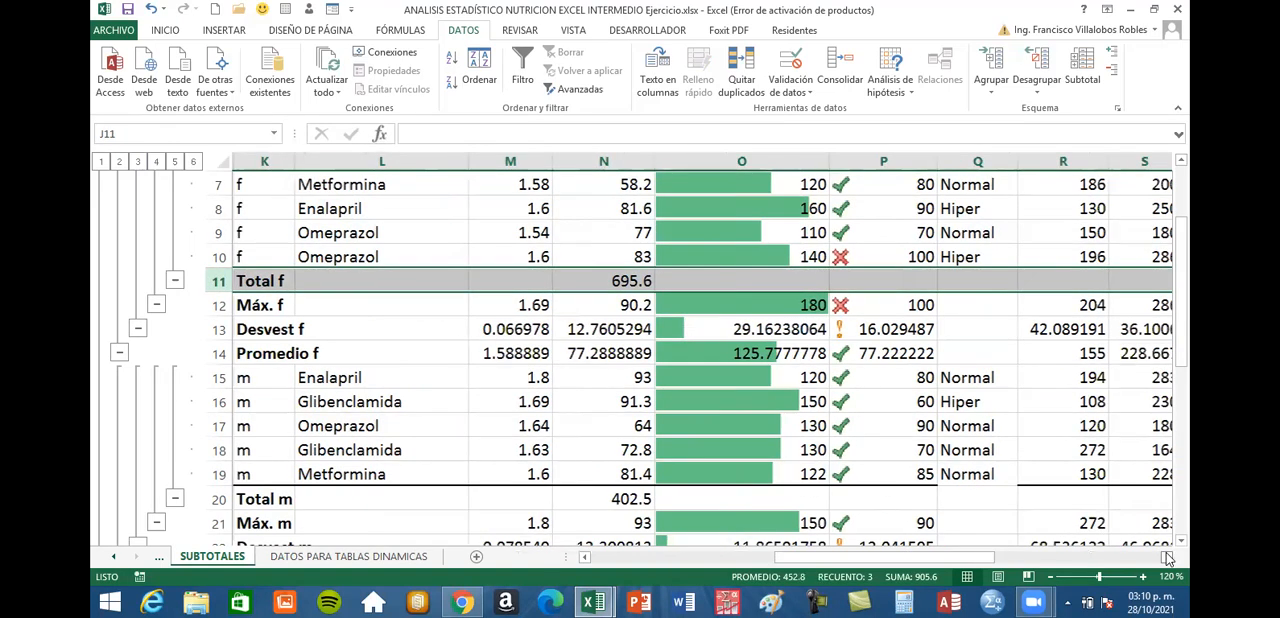
left_click(1168, 558)
left_click(1168, 558)
left_click(1168, 558)
scroll(871, 307, "right", 1)
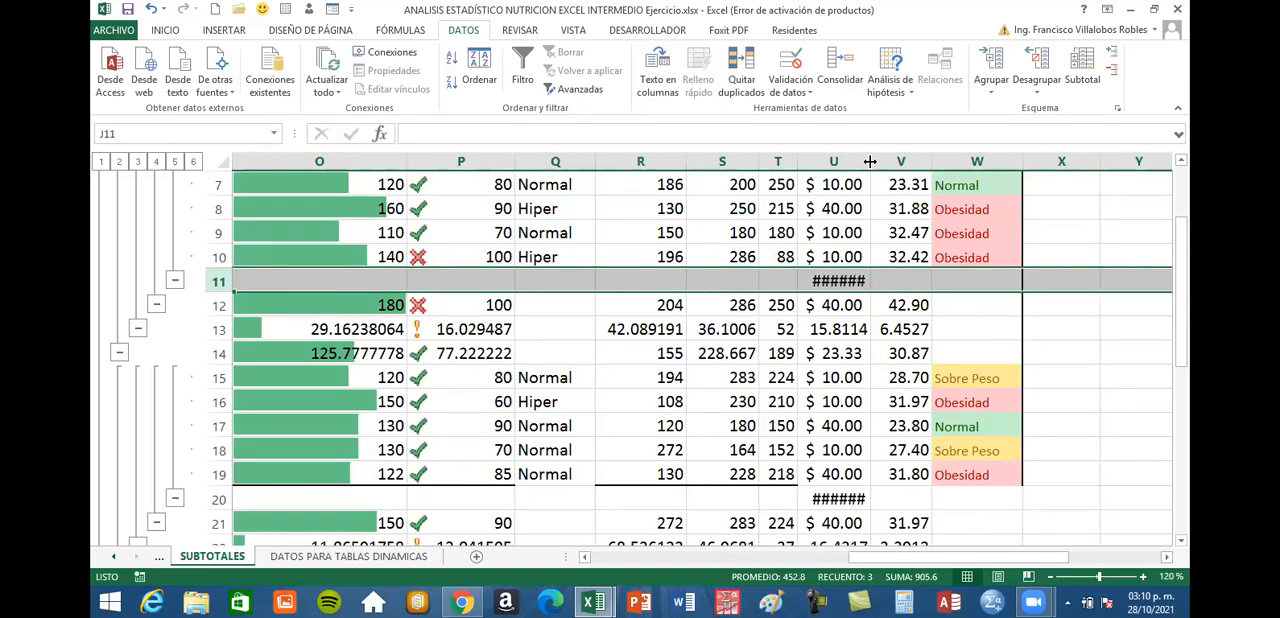
left_click_drag(870, 161, 893, 164)
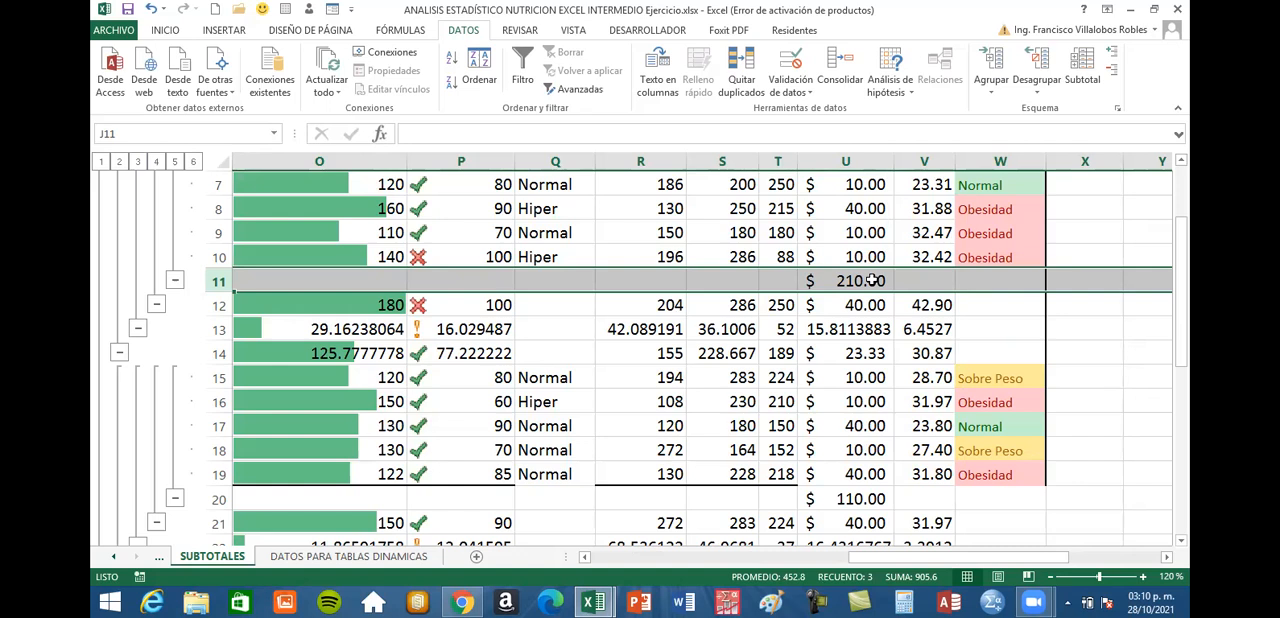
Examine the COSTO sums for the f group, the m group and the Total general row against the individual costs
scroll(868, 285, "up", 2)
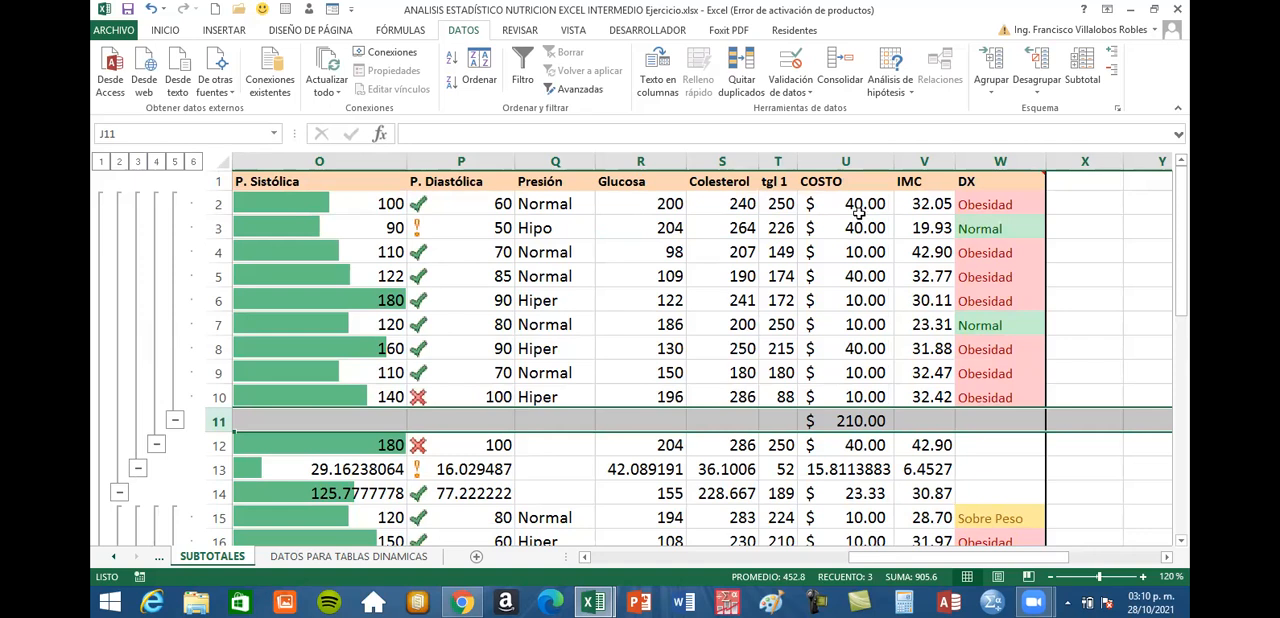
left_click(857, 252)
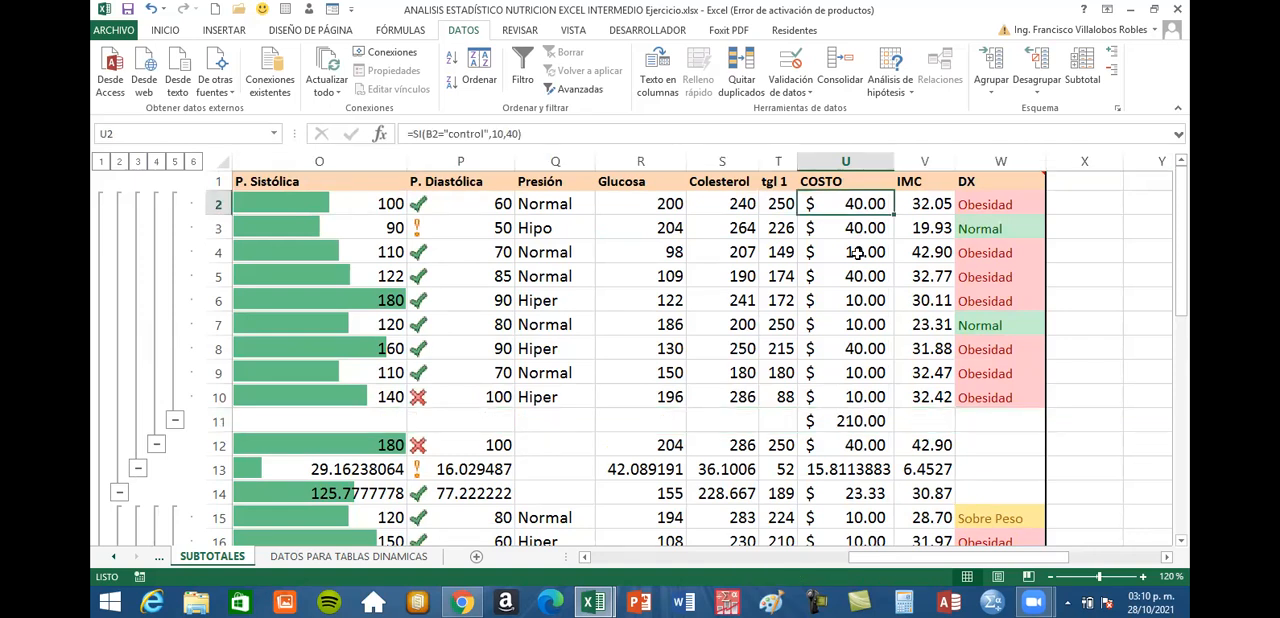
scroll(902, 300, "down", 3)
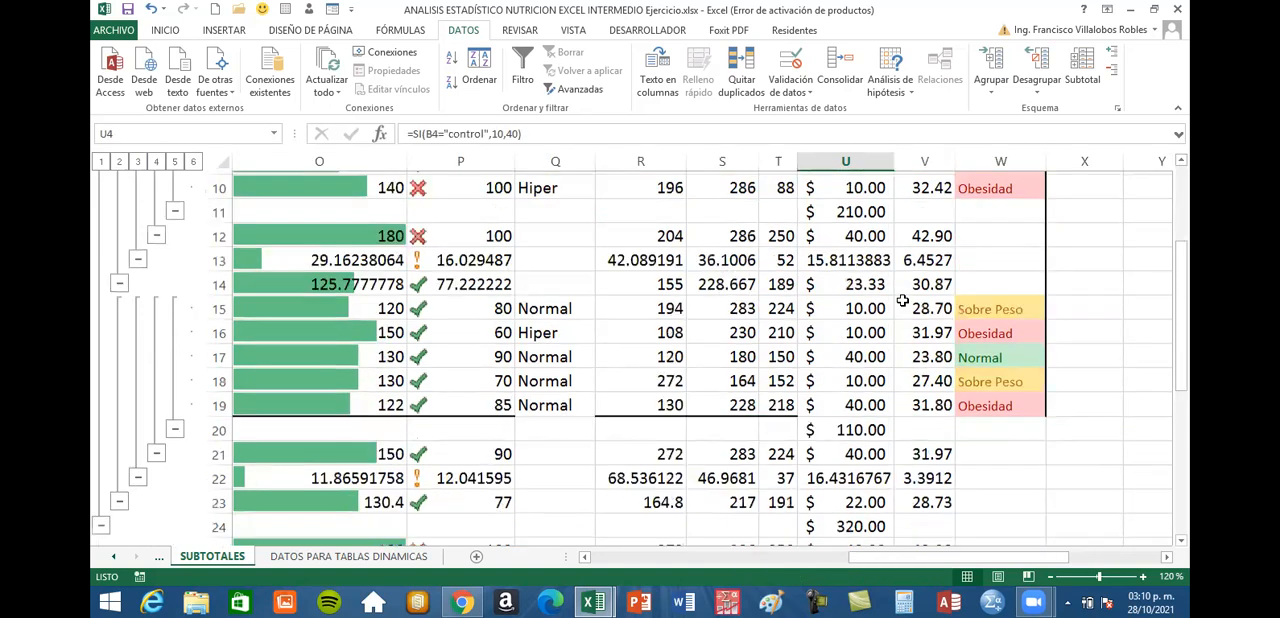
scroll(902, 300, "down", 2)
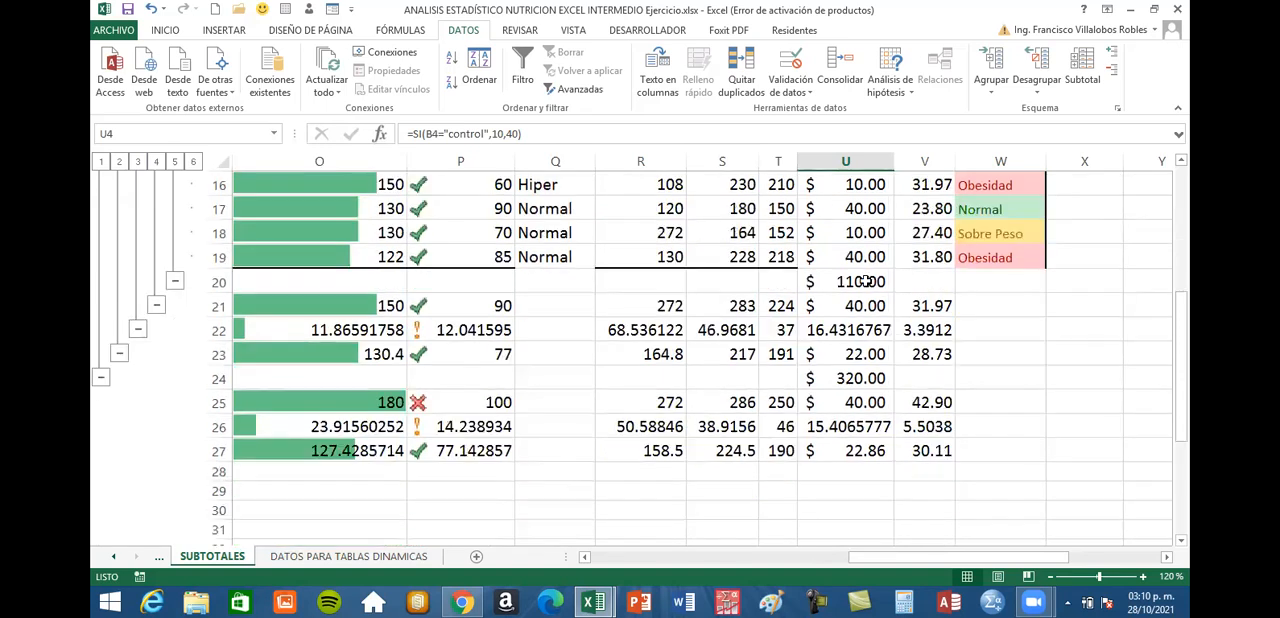
left_click(868, 281)
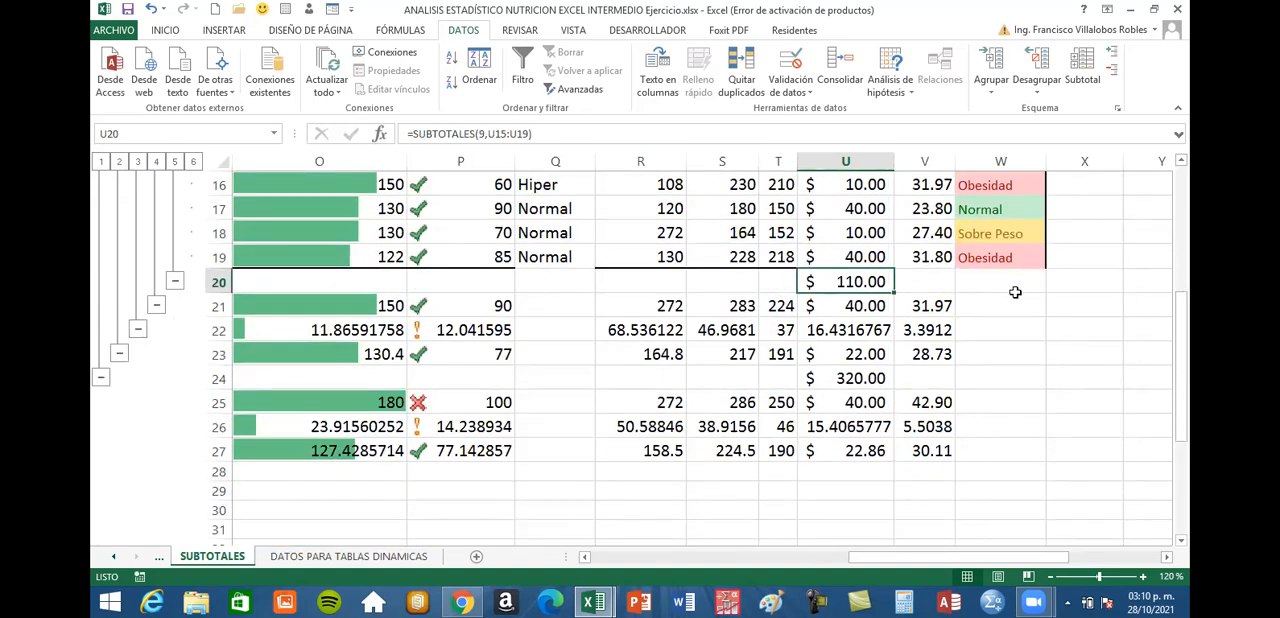
scroll(1015, 292, "down", 1)
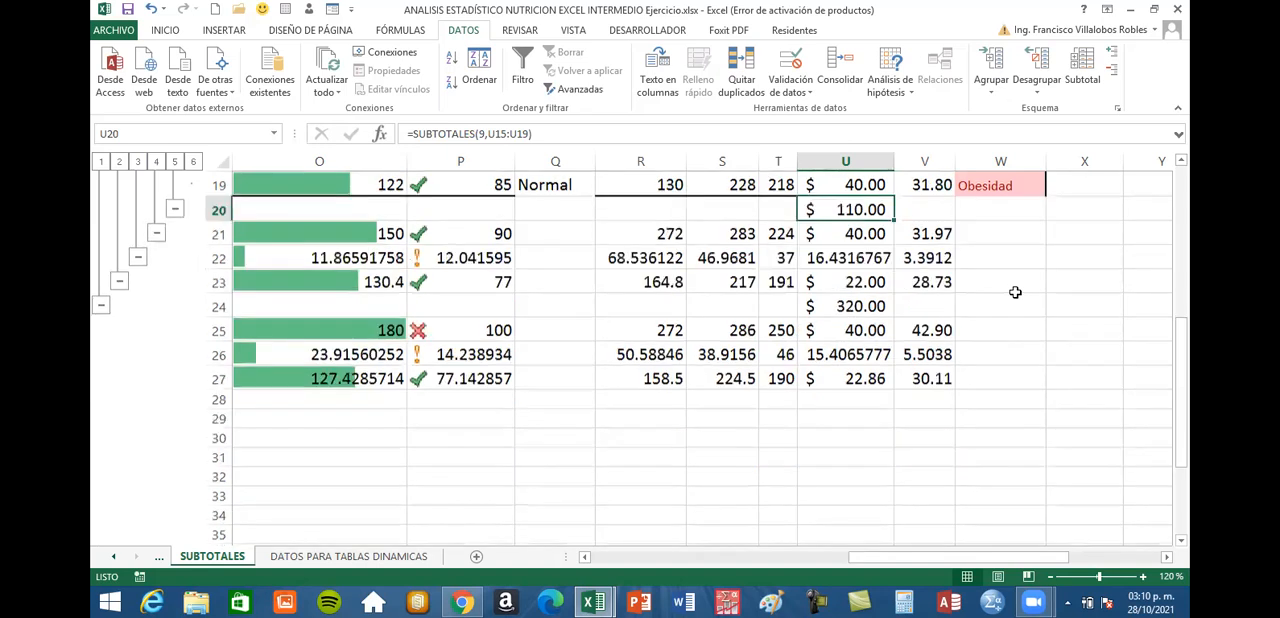
left_click(860, 308)
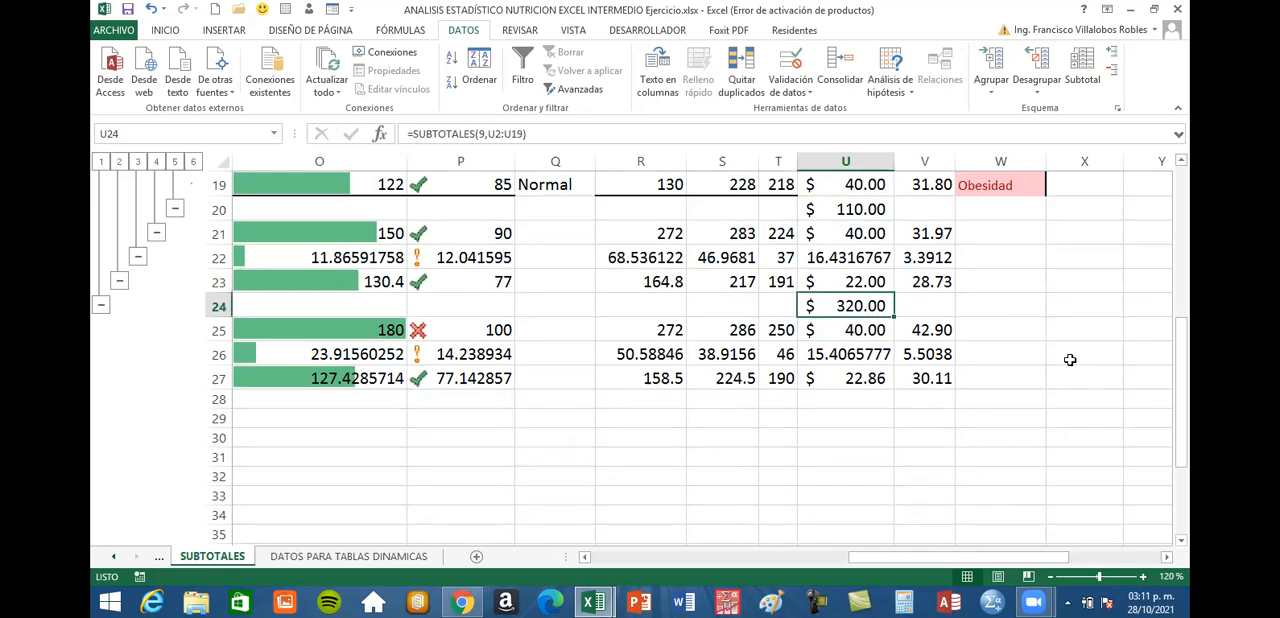
Check the Total general row in the columns excluded from the sum, from P. Diastólica to tgl 1
left_click(767, 303)
left_click(736, 303)
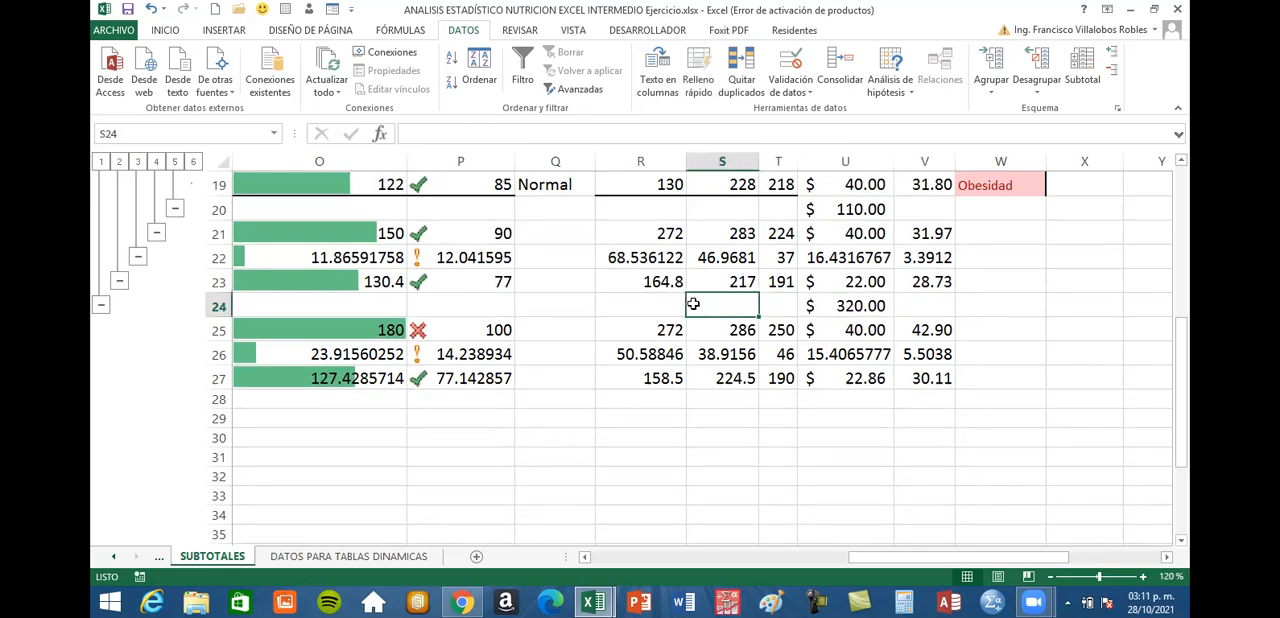
left_click(625, 303)
left_click(477, 305)
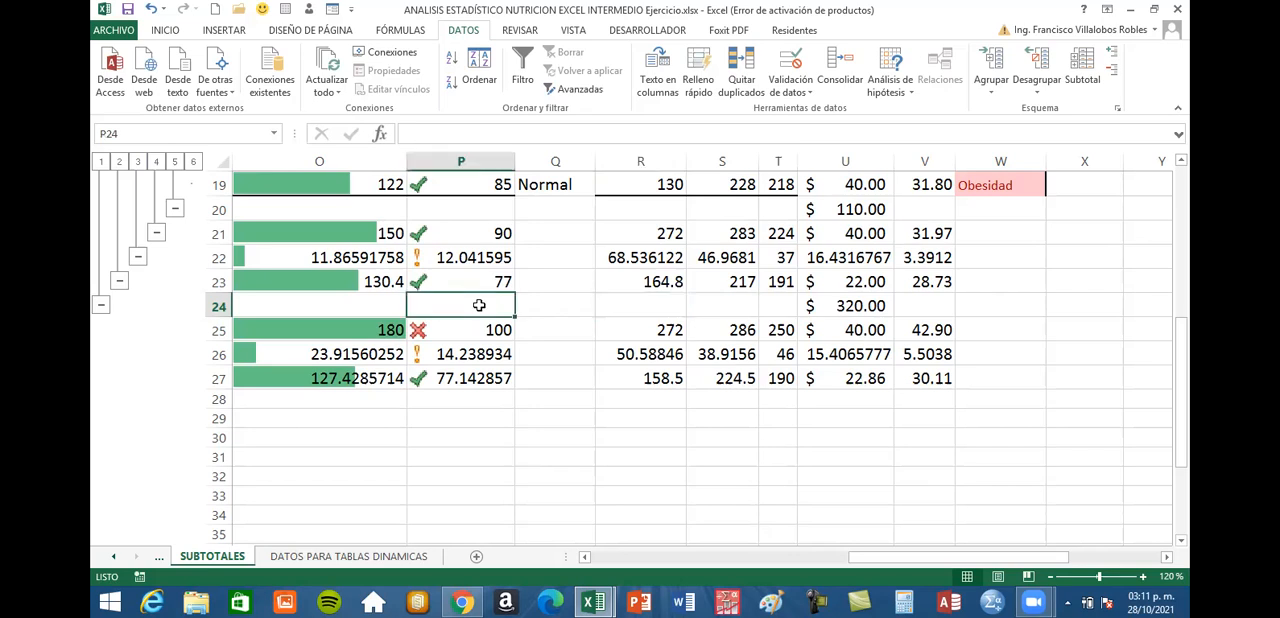
left_click(683, 304)
left_click(745, 304)
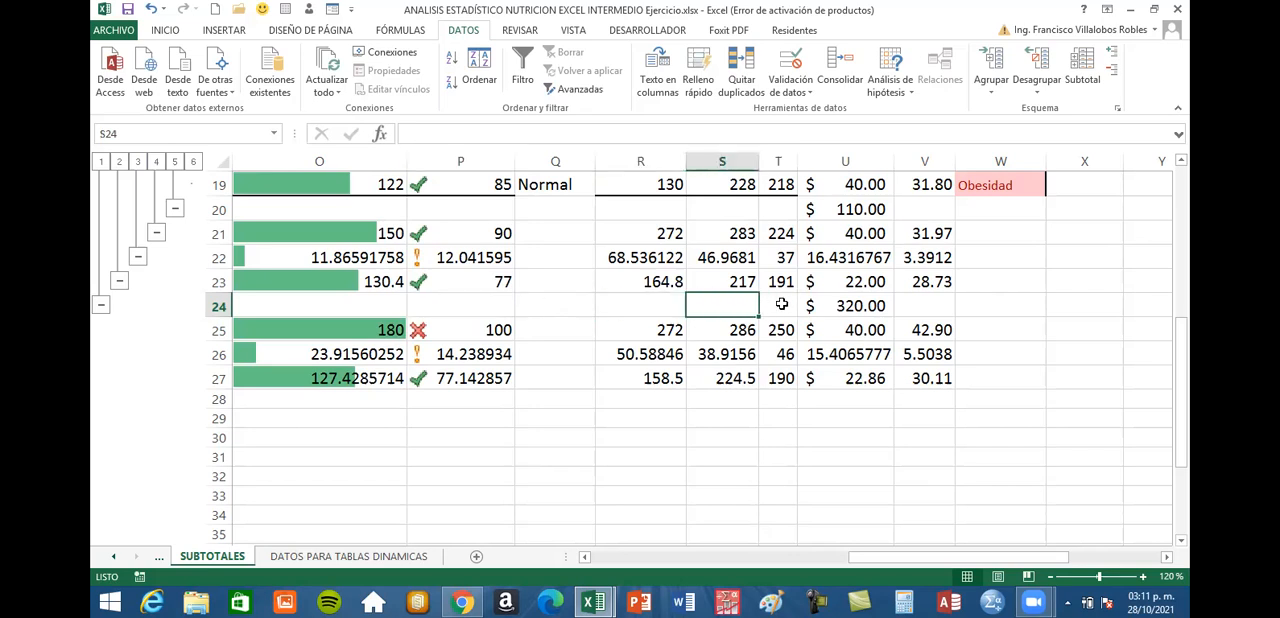
left_click(779, 304)
Collapse the outline to level 5 to review only the subtotals and general totals, and restore the full detail at level 6
scroll(727, 302, "up", 4)
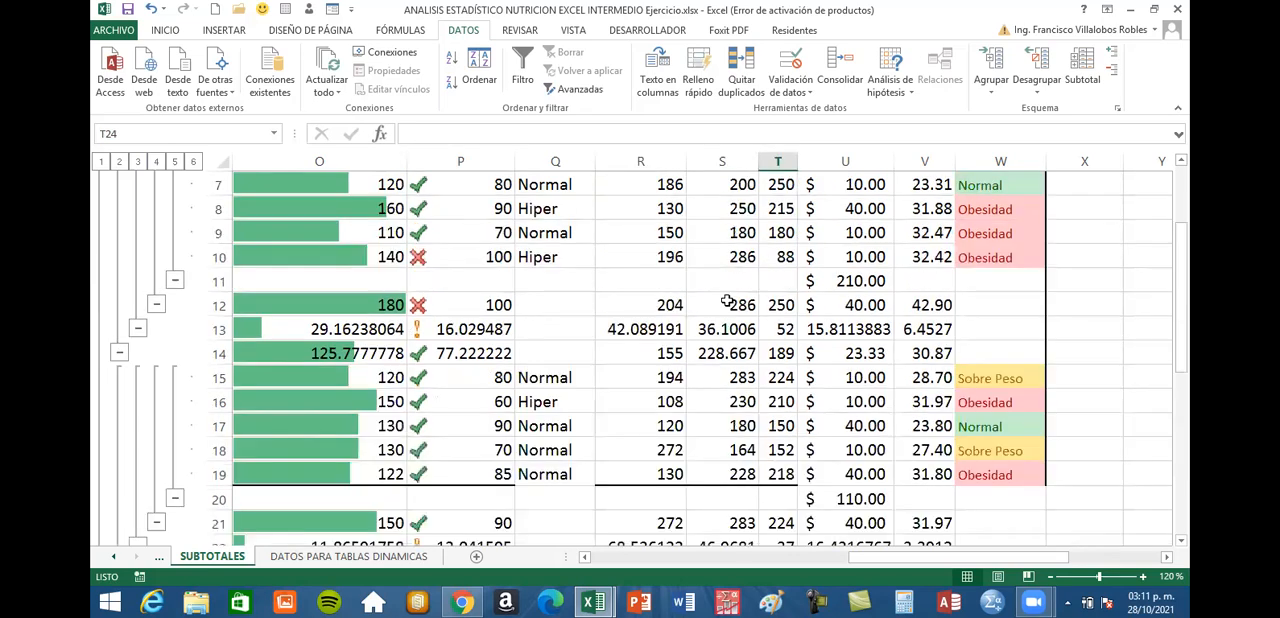
scroll(749, 233, "up", 2)
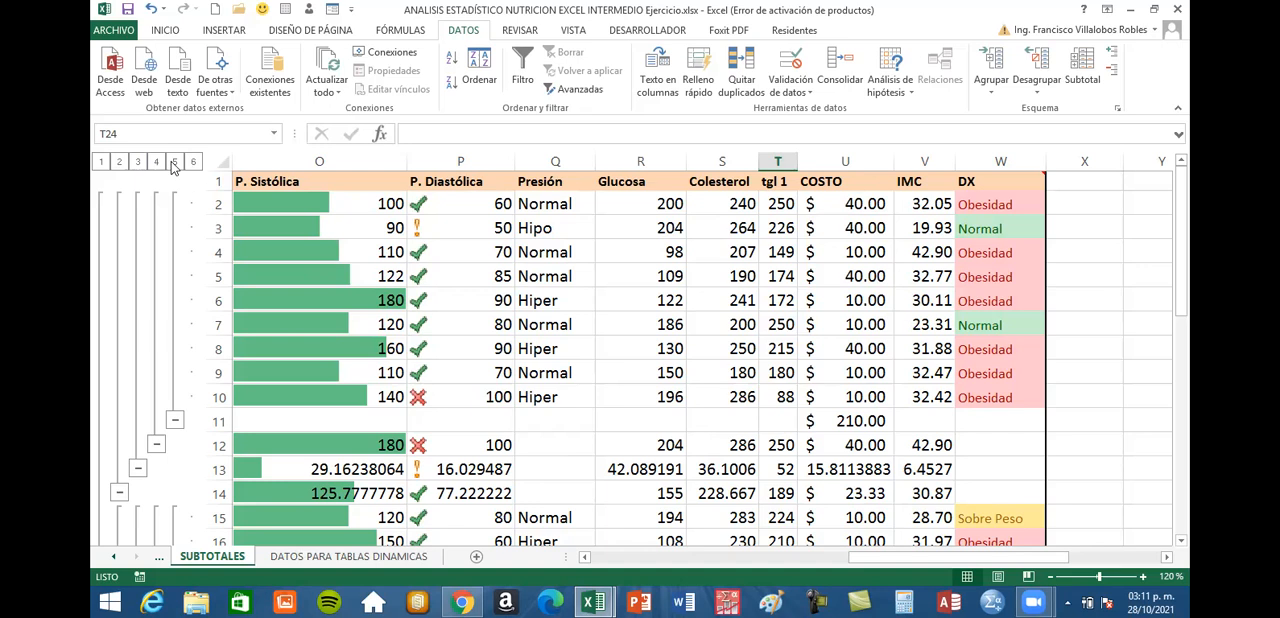
left_click(175, 165)
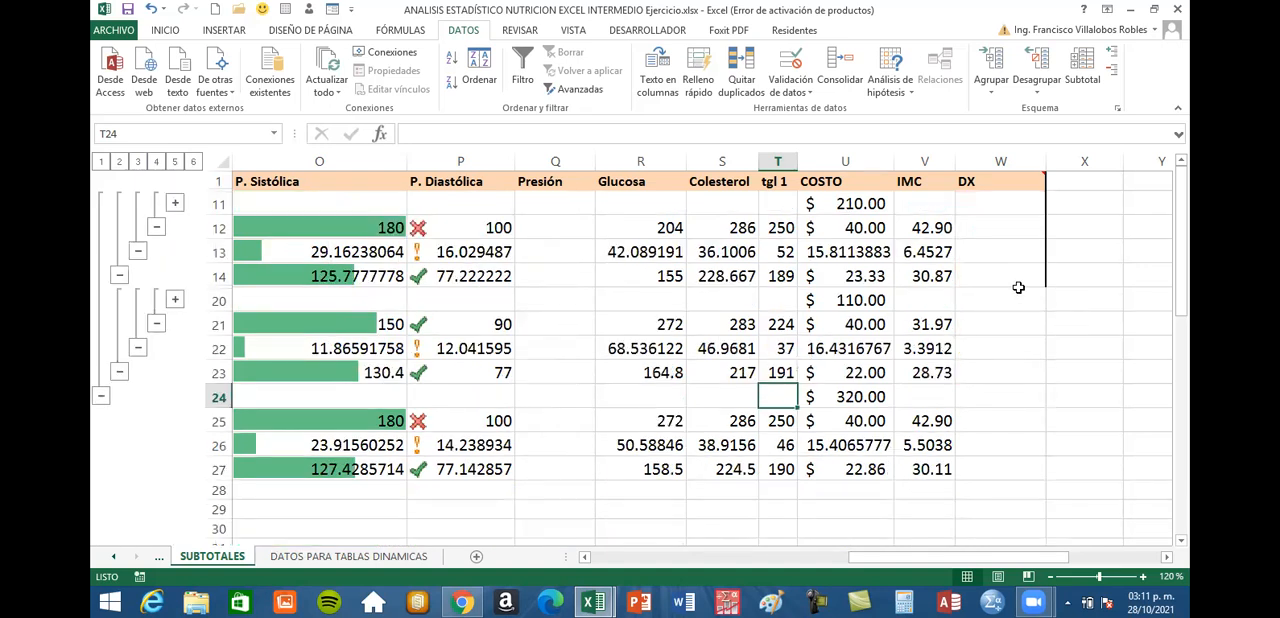
left_click_drag(1027, 560, 917, 566)
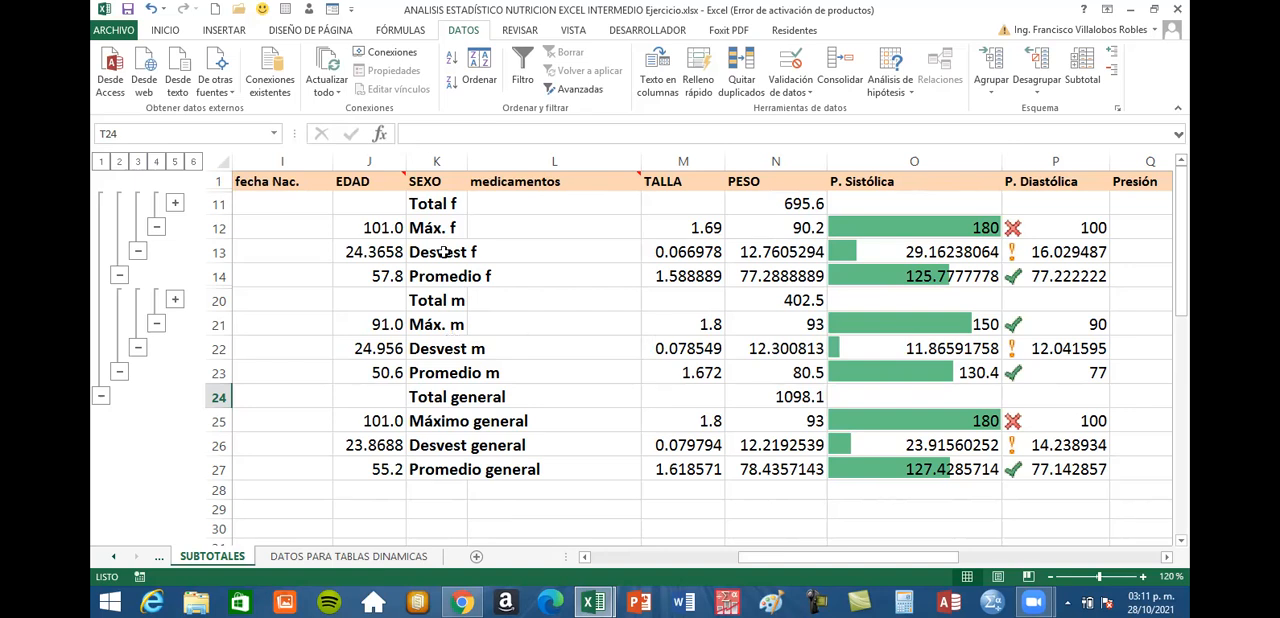
left_click(193, 162)
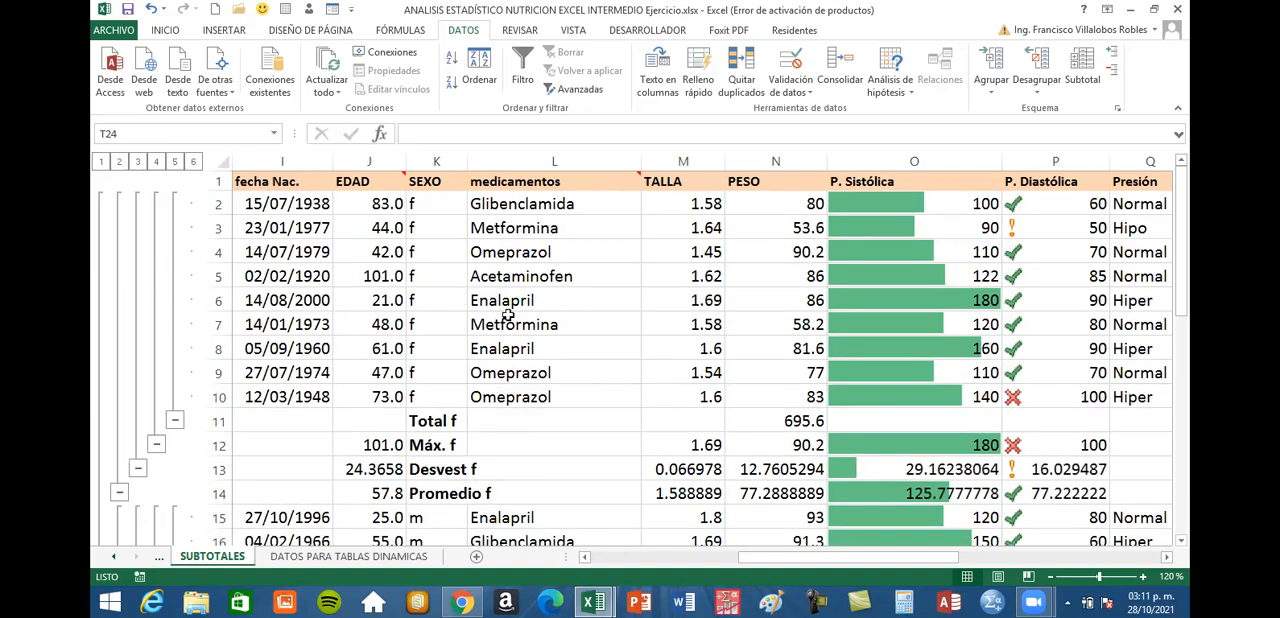
Review how the f and m patient records are grouped by SEXO above their subtotal rows
scroll(741, 344, "down", 2)
scroll(666, 355, "up", 2)
left_click_drag(424, 211, 412, 396)
scroll(427, 300, "down", 3)
left_click_drag(425, 305, 409, 400)
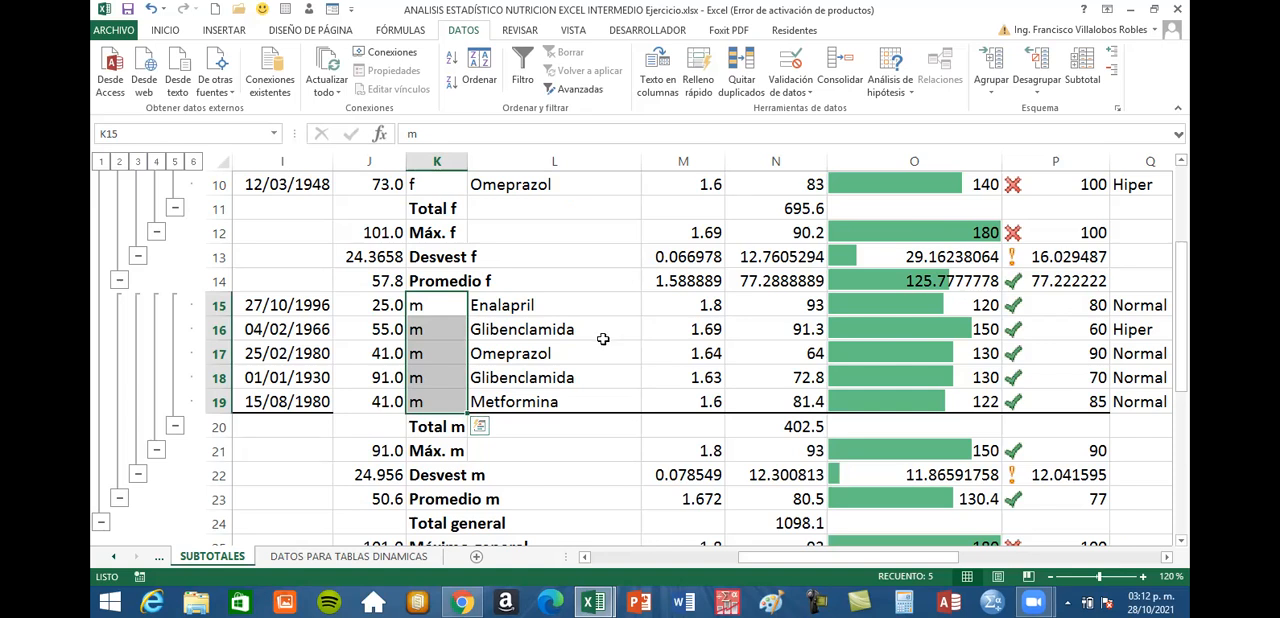
left_click(660, 331)
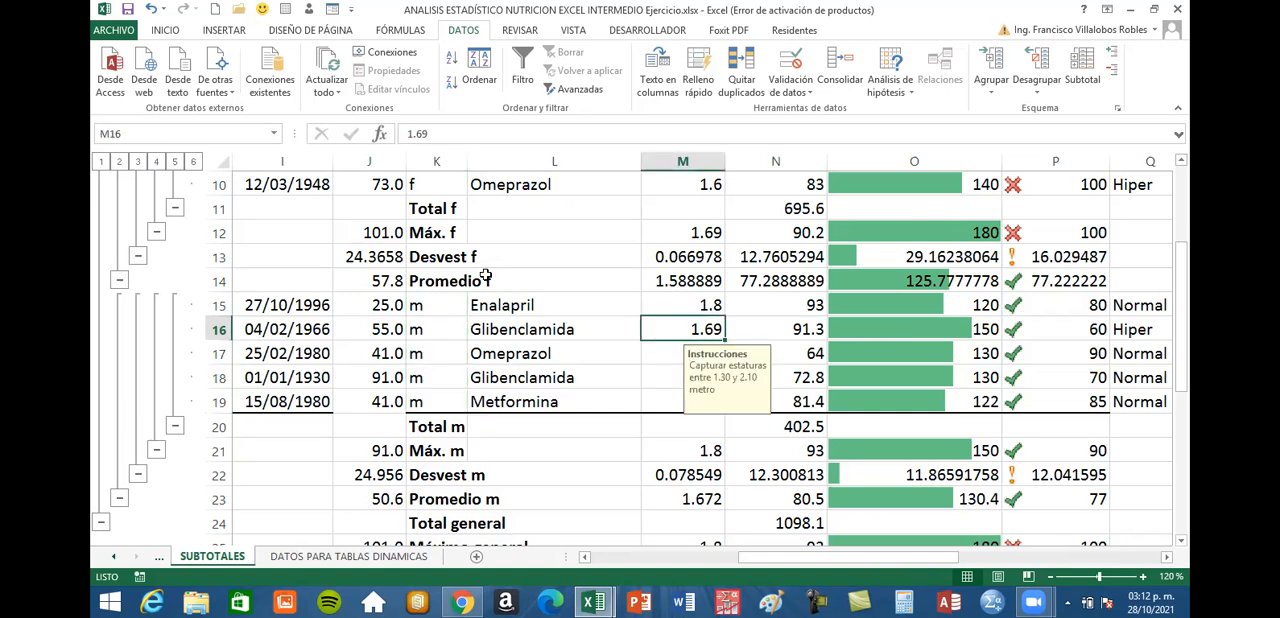
scroll(485, 275, "up", 3)
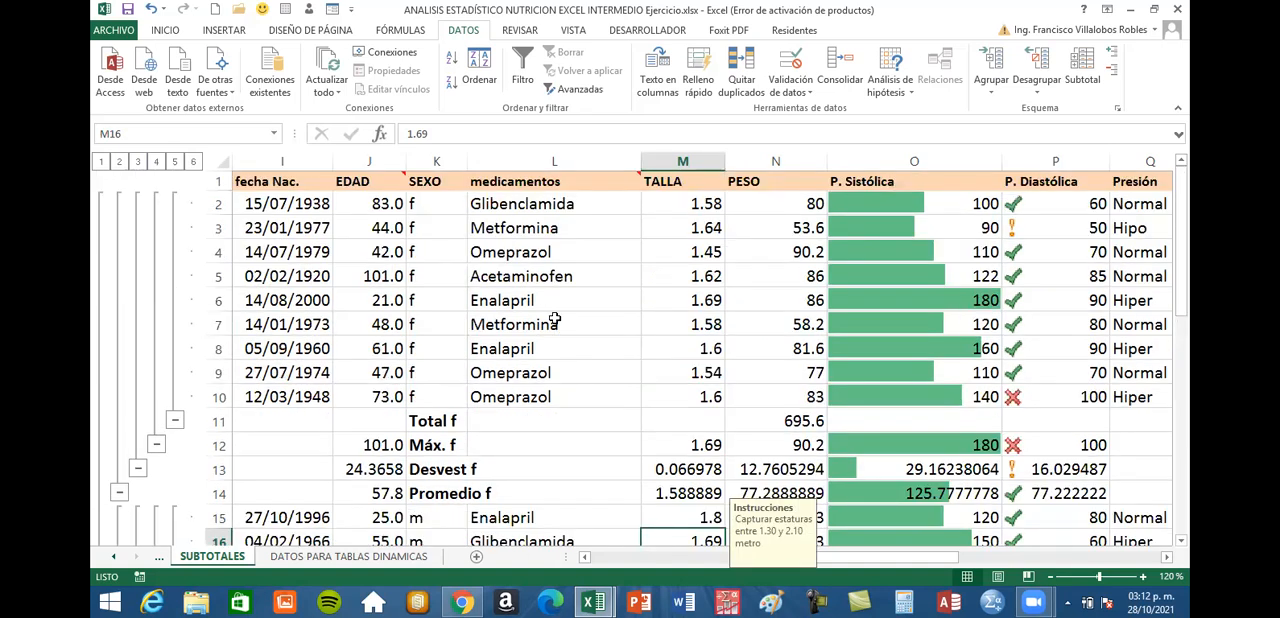
Start another subtotal on the patient table, grouped by SEXO, and set its function to Cuenta
left_click(522, 254)
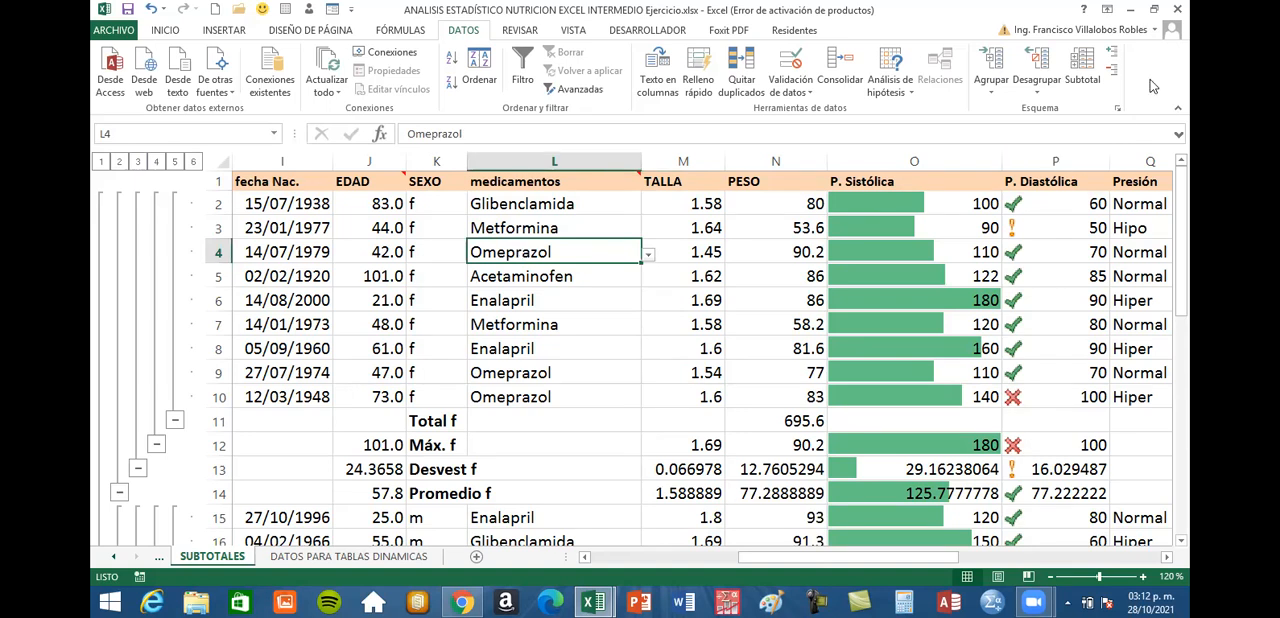
left_click(1079, 64)
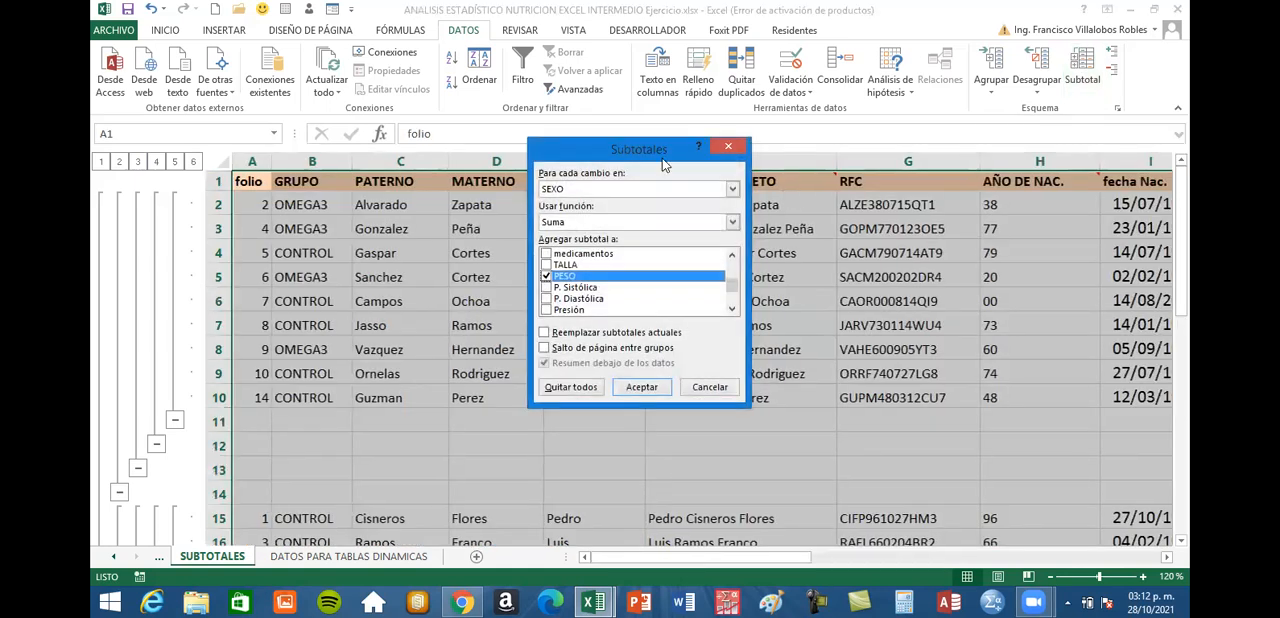
left_click_drag(657, 153, 654, 127)
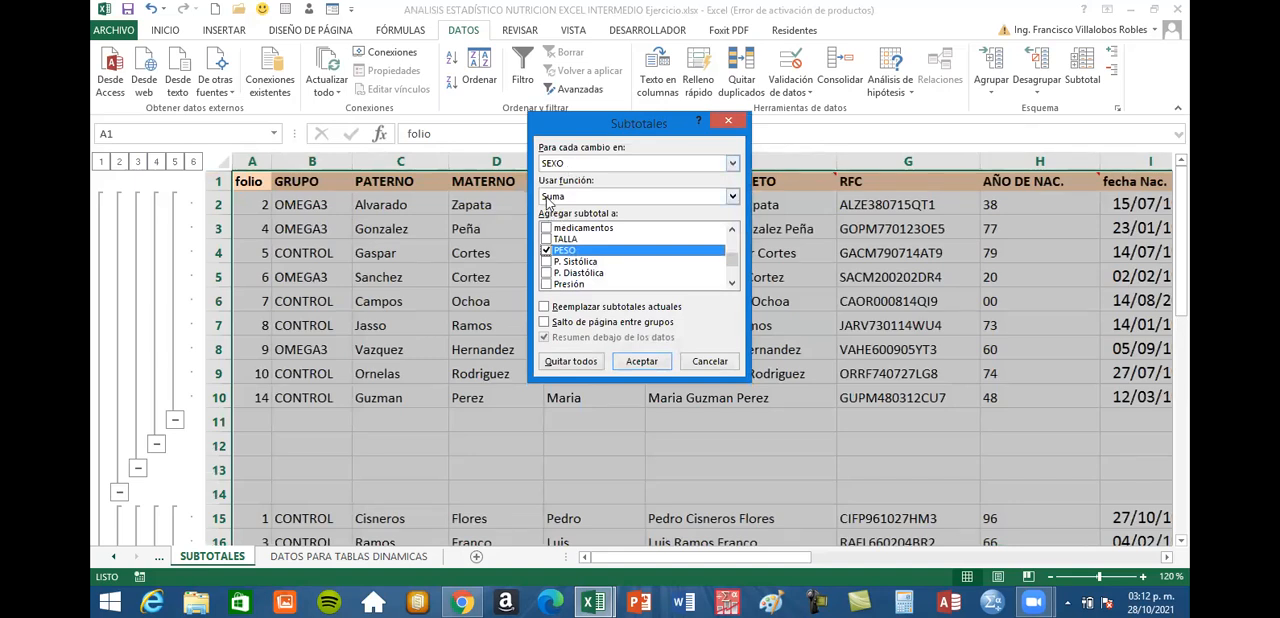
left_click(733, 197)
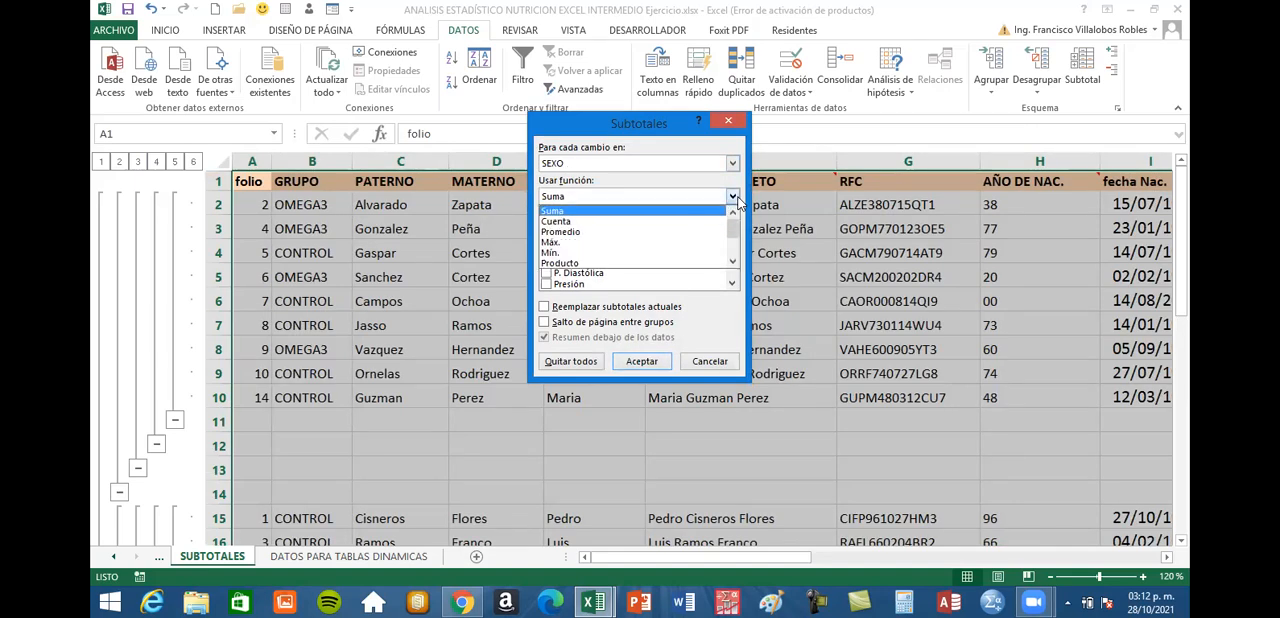
left_click(695, 222)
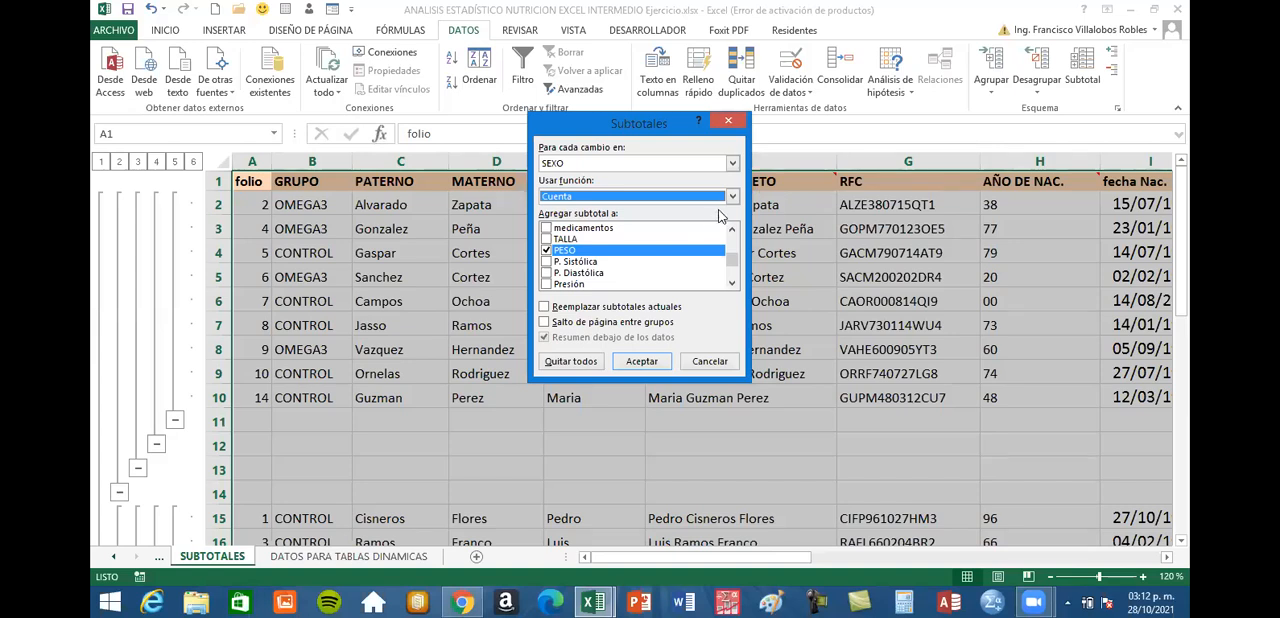
Try Contar números as the subtotal function and switch back to Cuenta
left_click(732, 196)
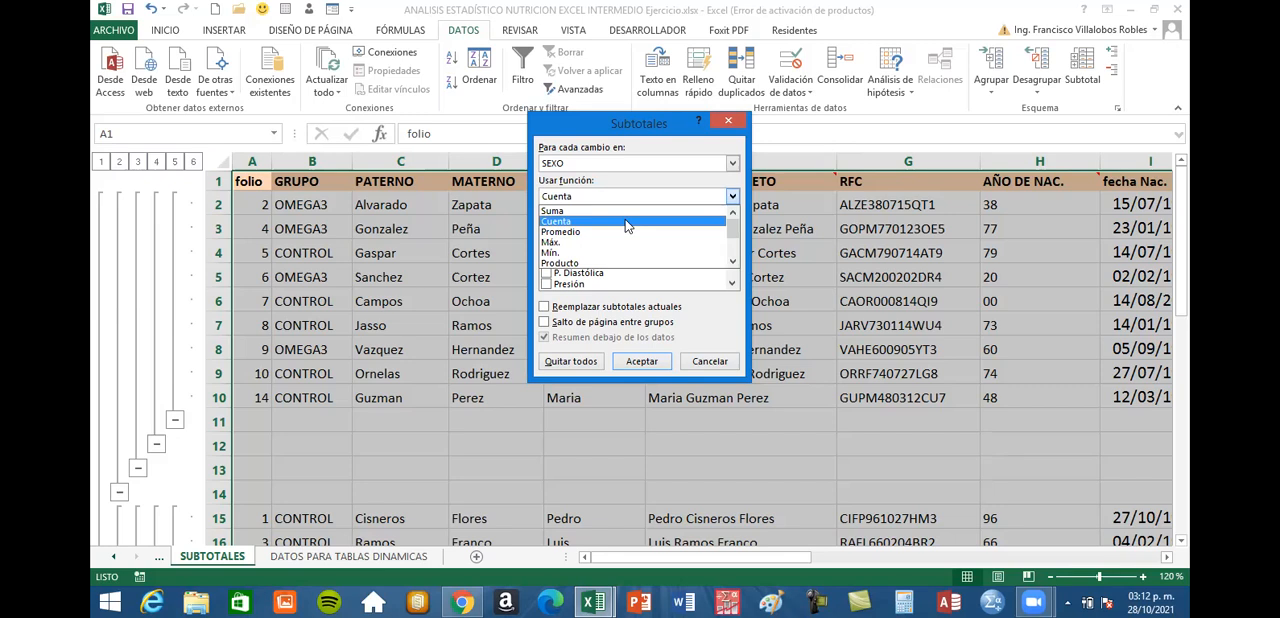
left_click(625, 219)
left_click(733, 200)
left_click(734, 264)
left_click(734, 264)
left_click(734, 264)
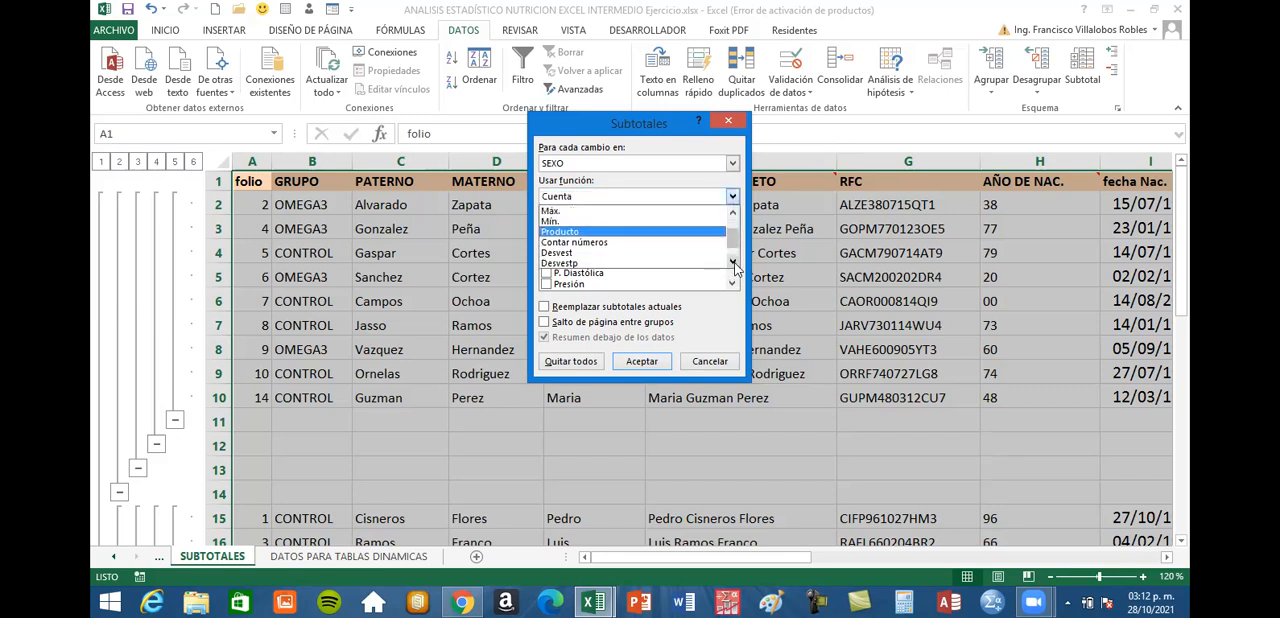
left_click(610, 242)
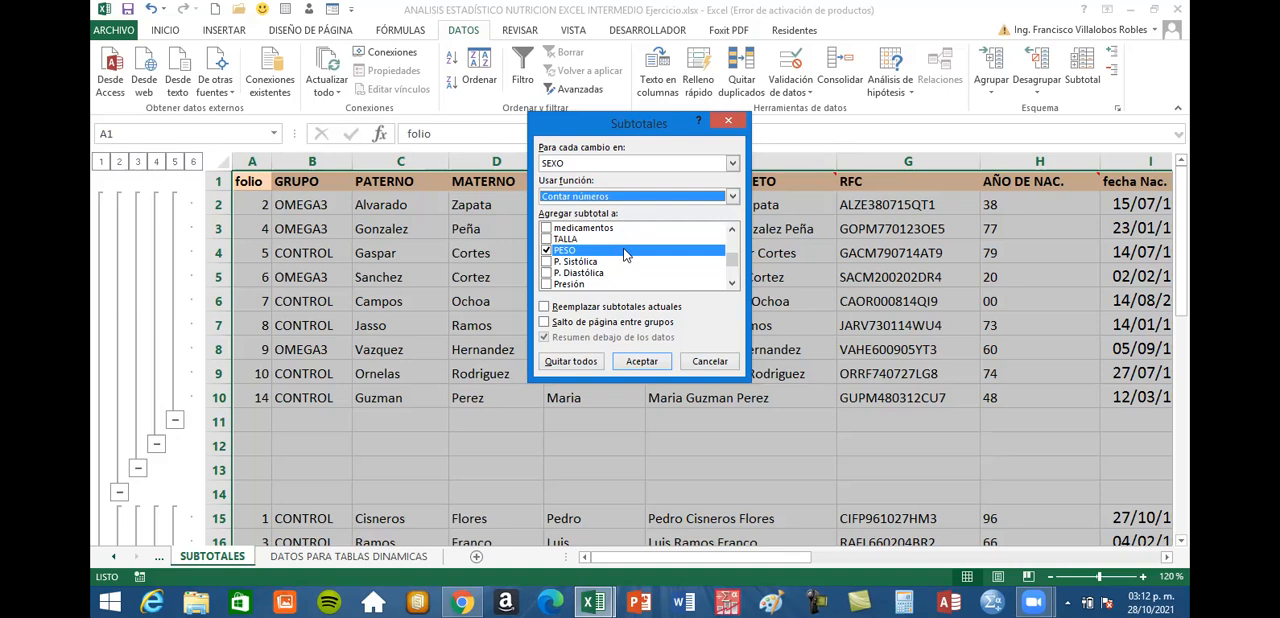
left_click(733, 197)
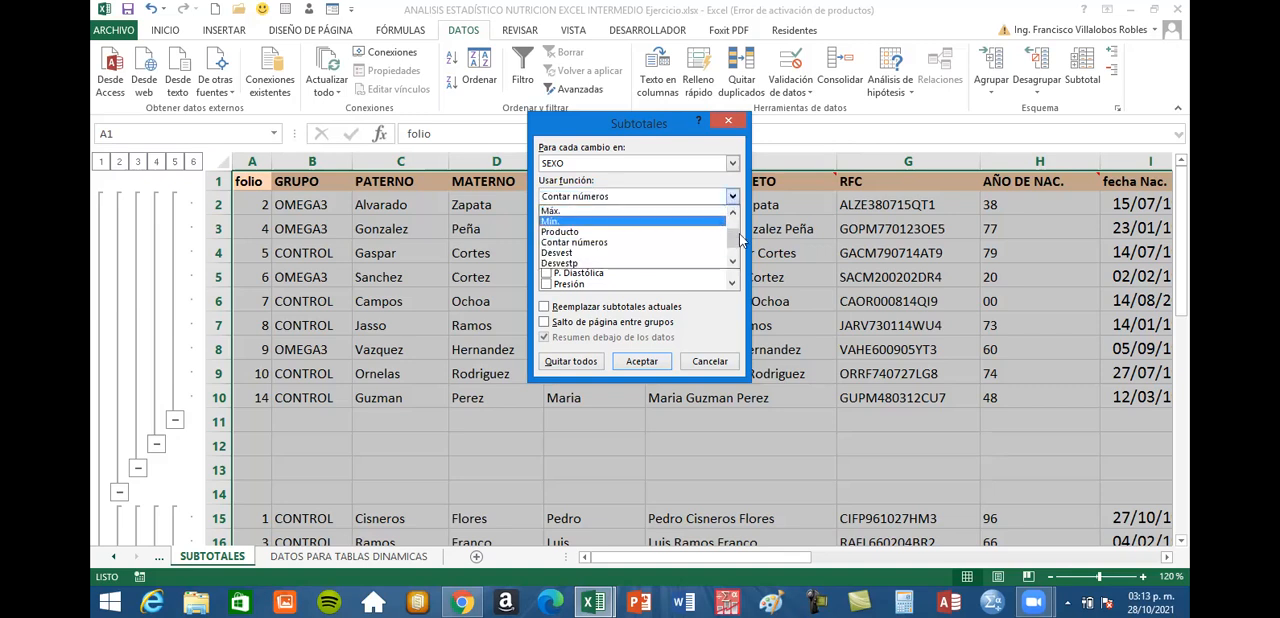
left_click_drag(732, 240, 669, 220)
left_click(660, 222)
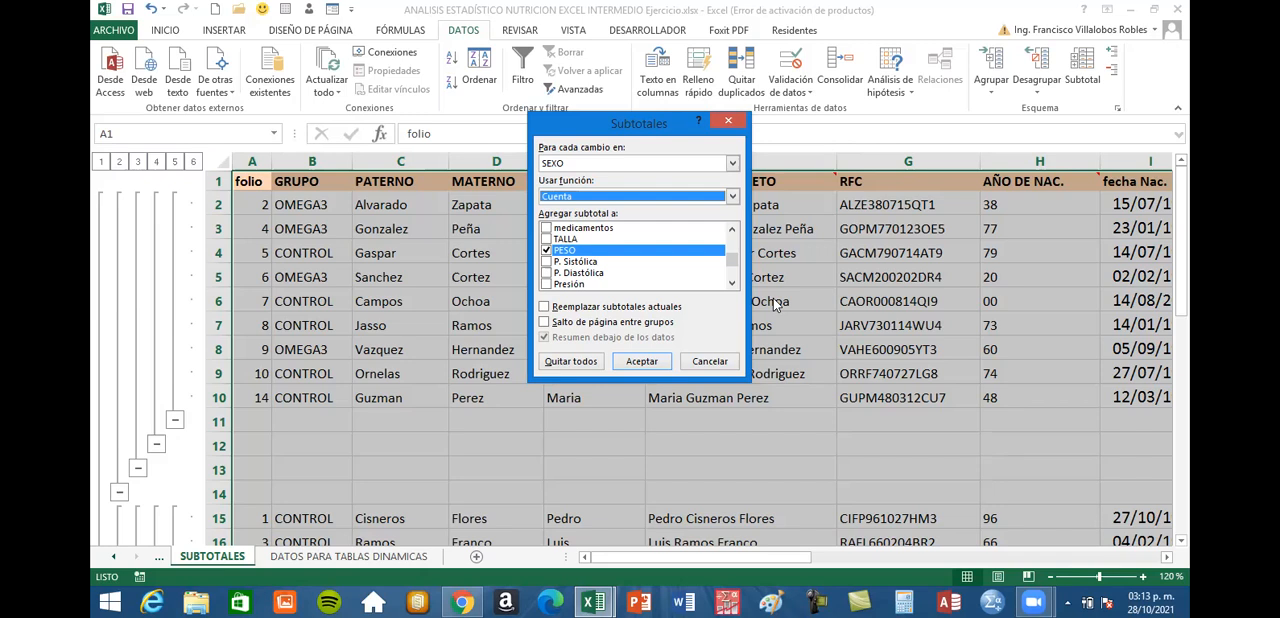
Exclude PESO and COSTO from the columns that receive the count subtotal
left_click(546, 251)
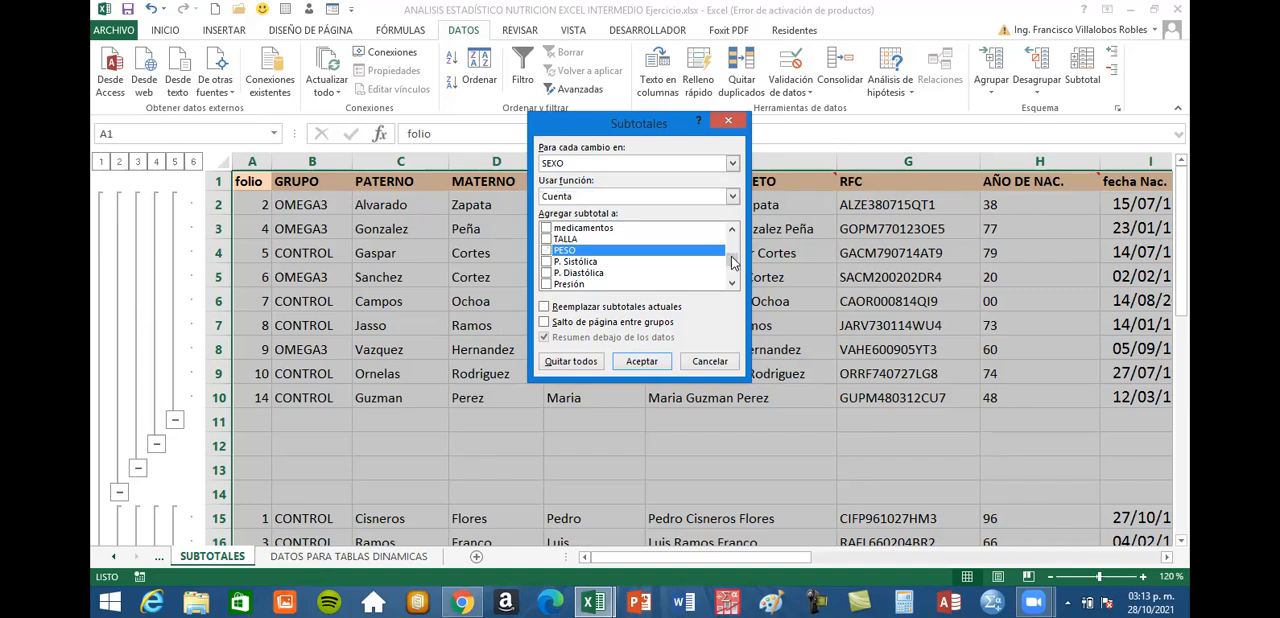
left_click(734, 271)
left_click(546, 262)
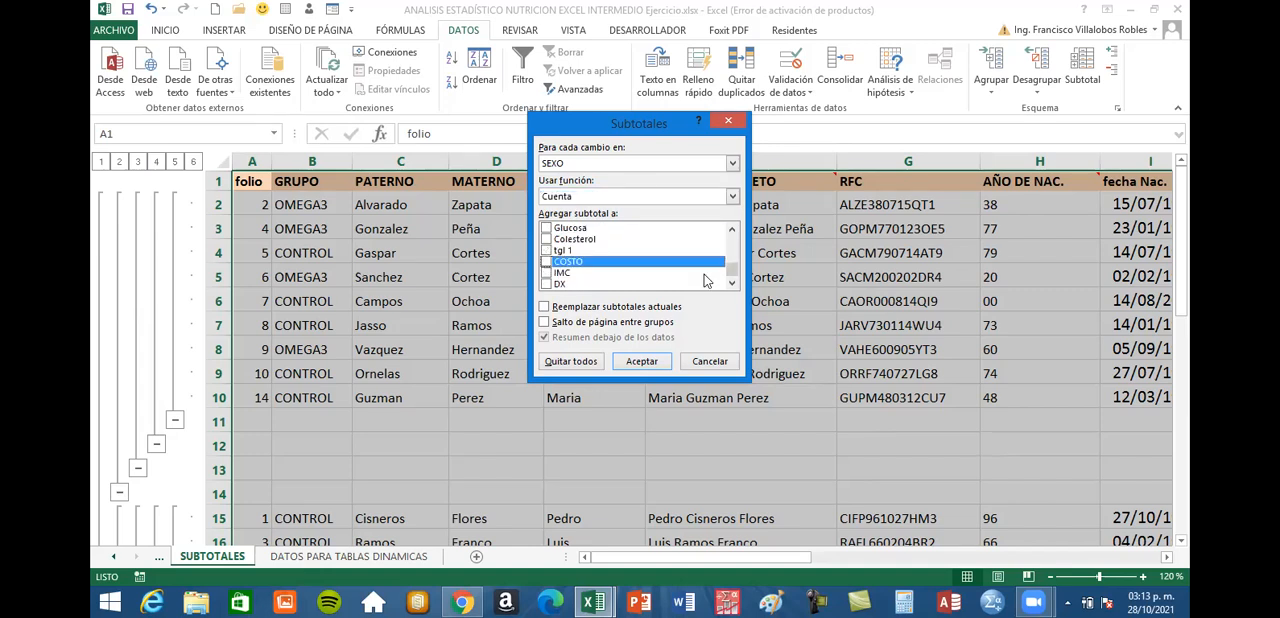
left_click_drag(734, 271, 737, 220)
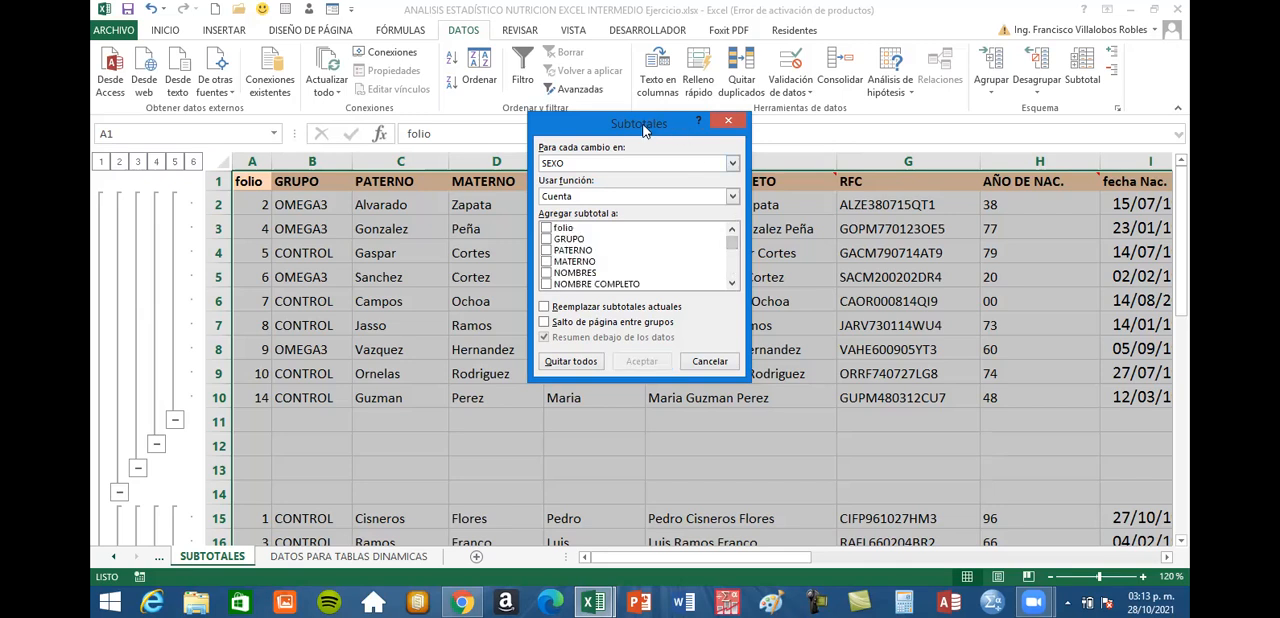
left_click_drag(645, 131, 973, 39)
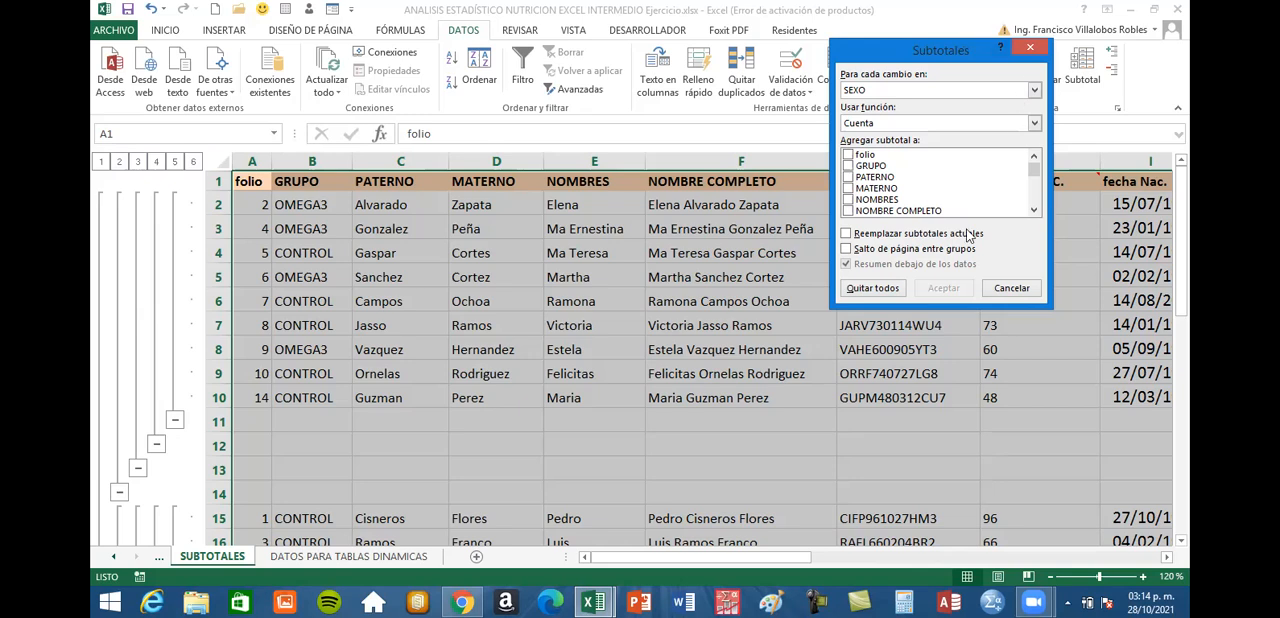
Choose NOMBRE COMPLETO as the column to count and insert the subtotals for each change in SEXO
left_click(850, 212)
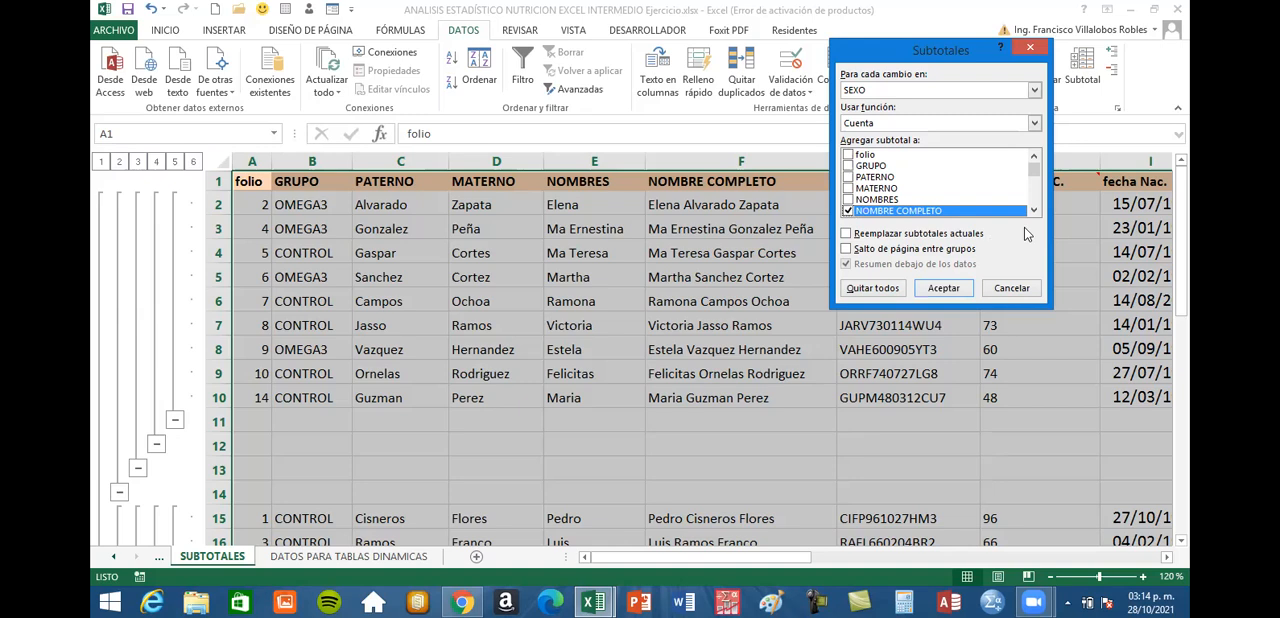
left_click(1034, 210)
left_click_drag(936, 56, 456, 46)
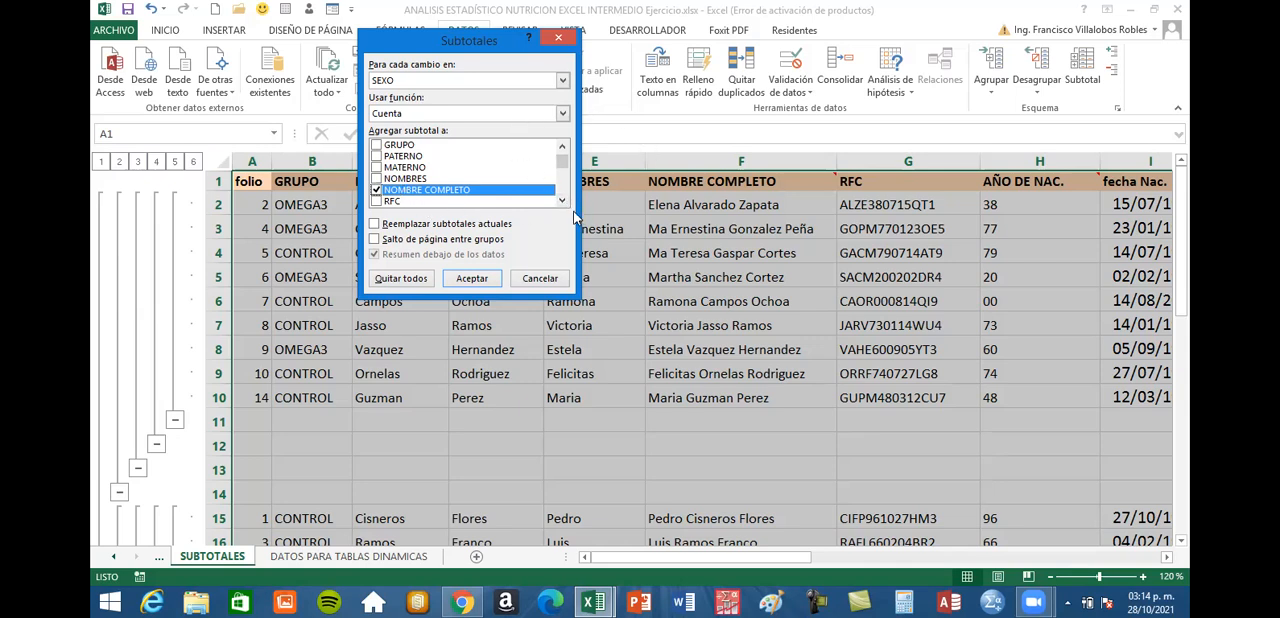
scroll(563, 203, "down", 5)
scroll(563, 205, "down", 7)
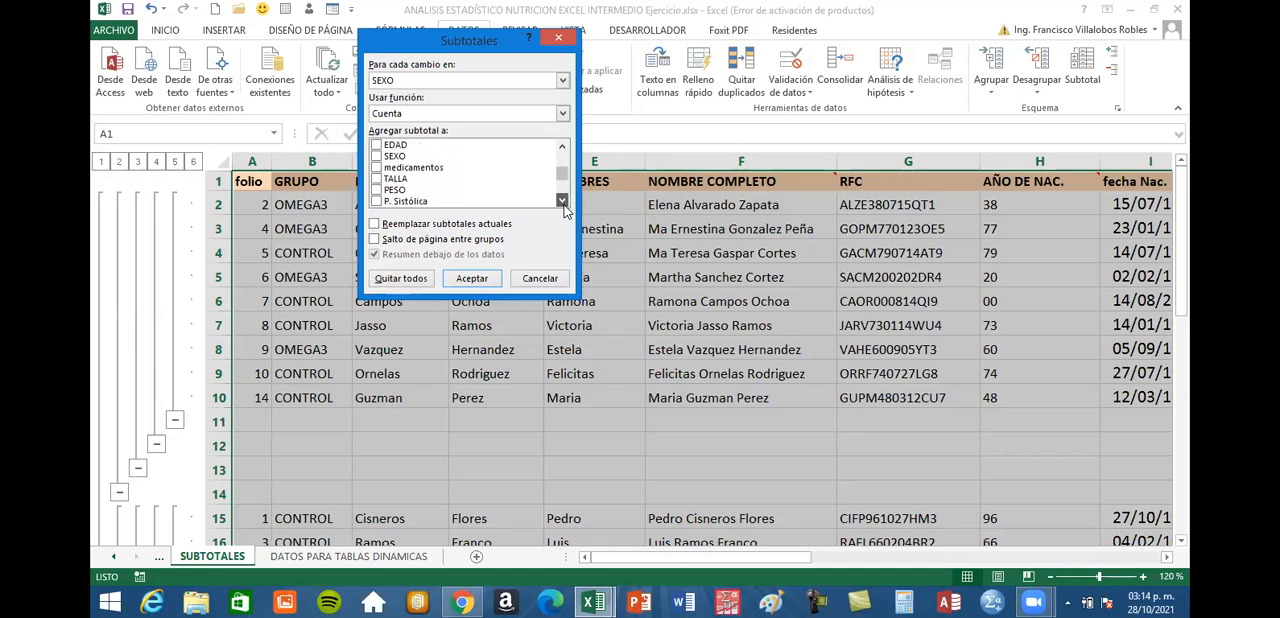
scroll(567, 205, "down", 3)
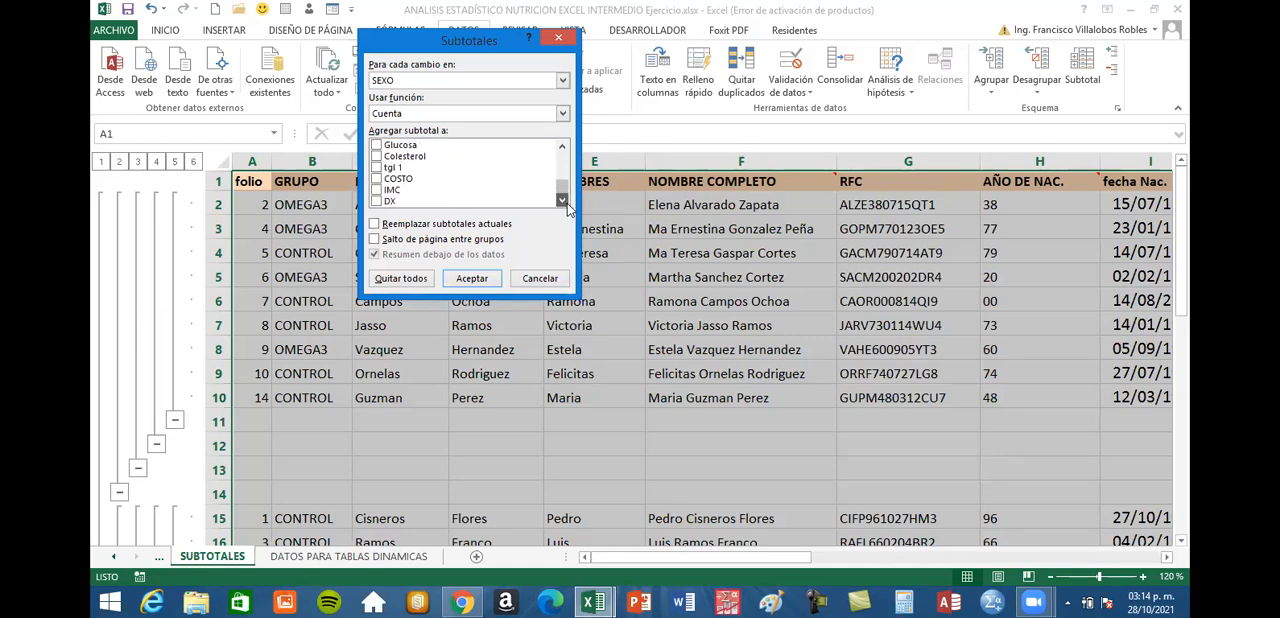
scroll(563, 194, "up", 13)
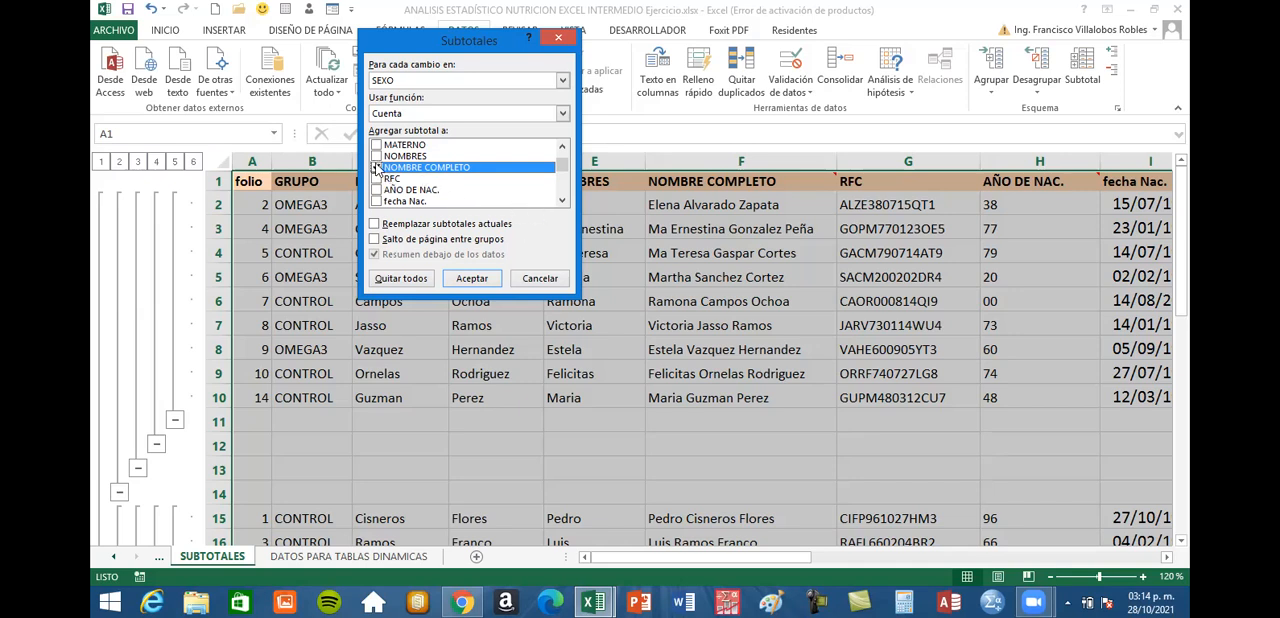
left_click(472, 278)
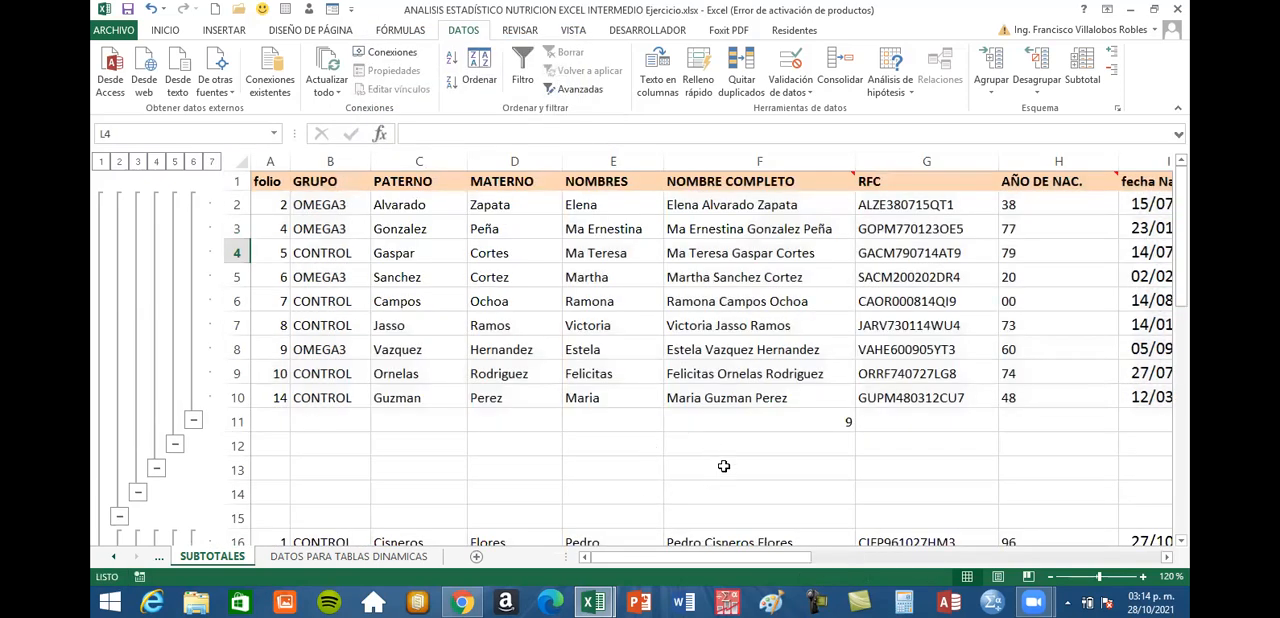
Locate the Cuenta f row and inspect its count formula in the NOMBRE COMPLETO column
scroll(724, 467, "down", 5)
scroll(724, 467, "up", 3)
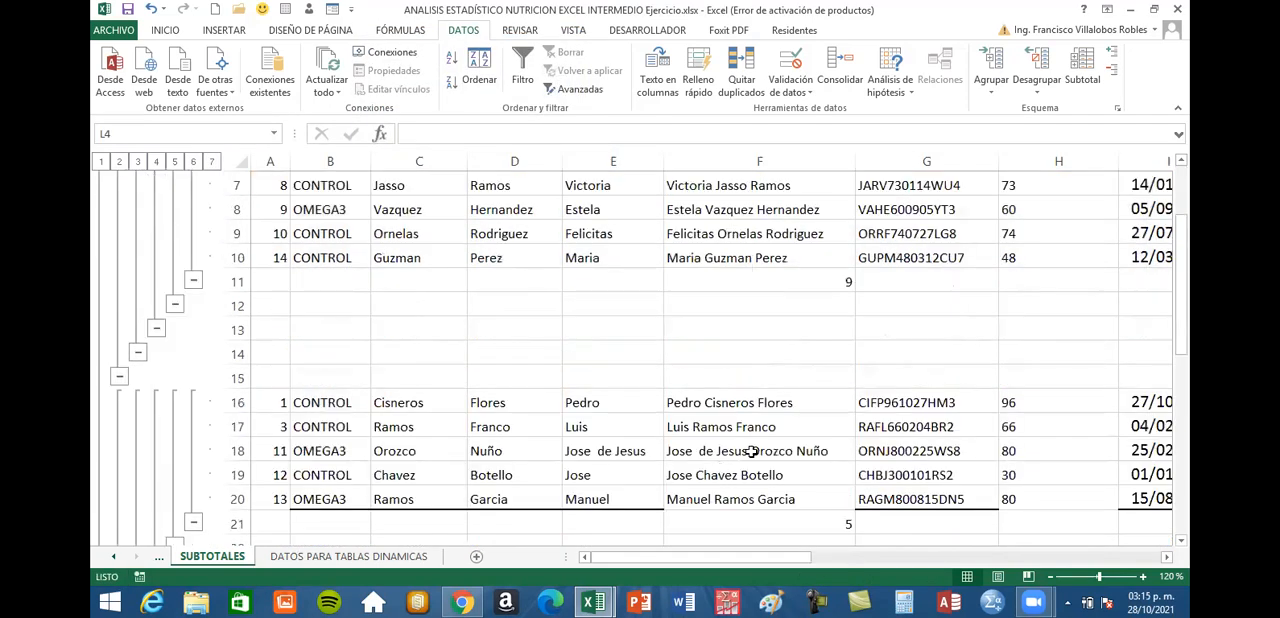
left_click(1167, 558)
left_click(1167, 558)
left_click(1167, 558)
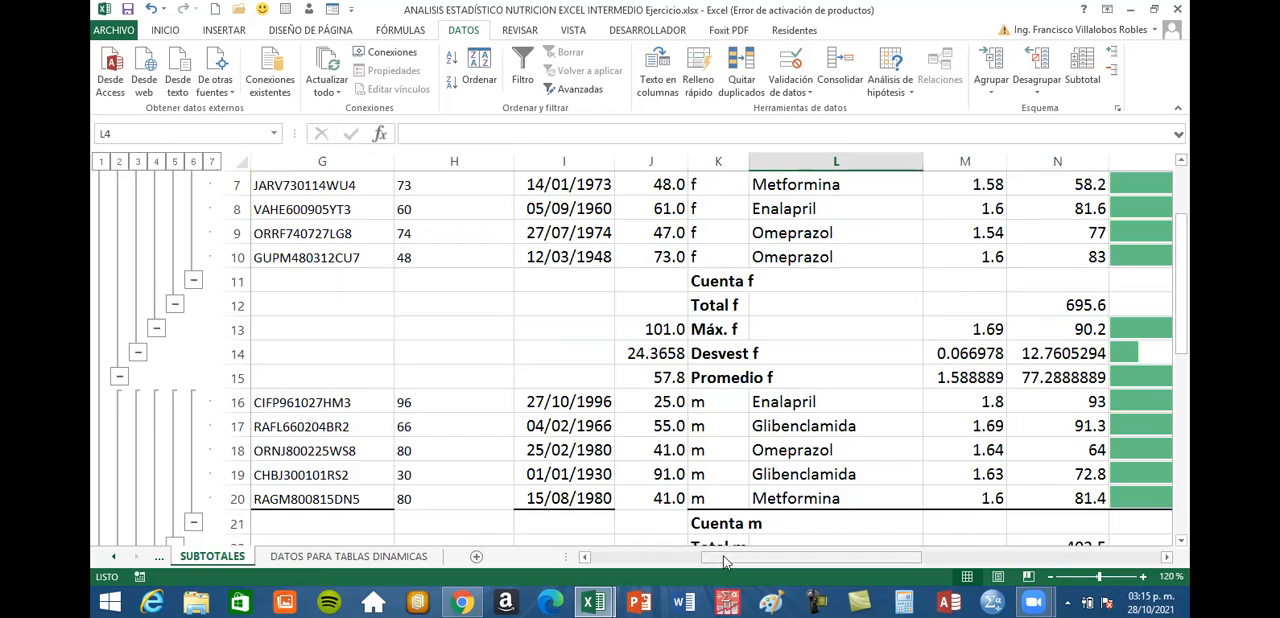
left_click_drag(715, 557, 708, 557)
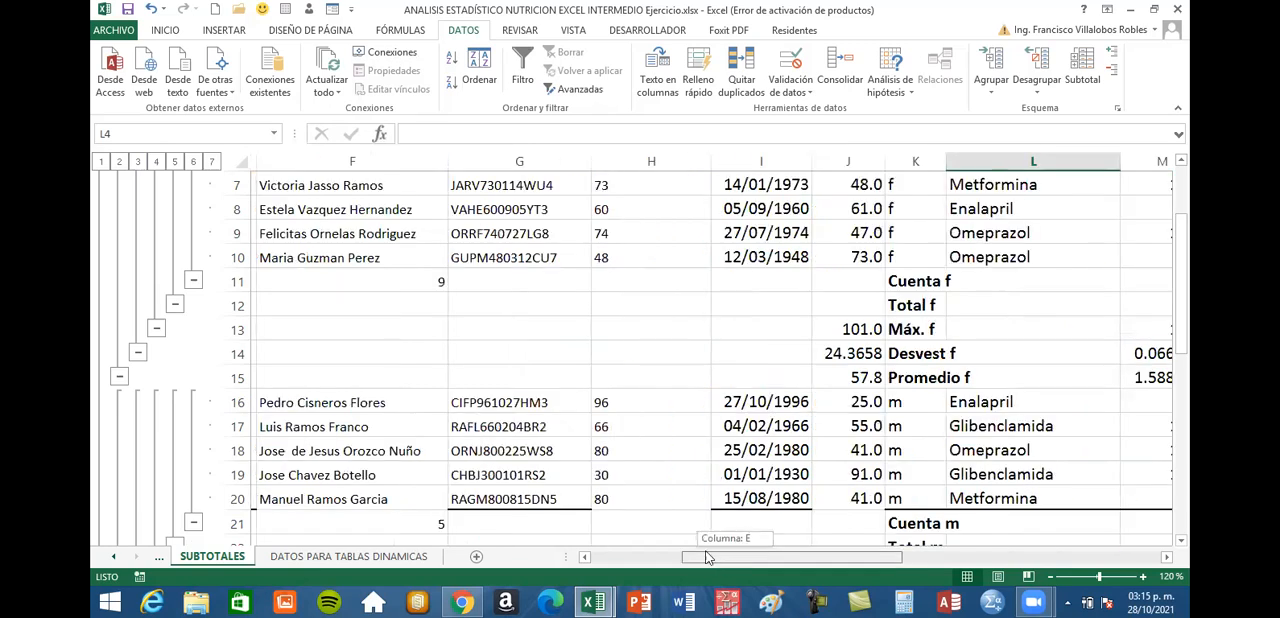
left_click(408, 285)
scroll(380, 280, "up", 2)
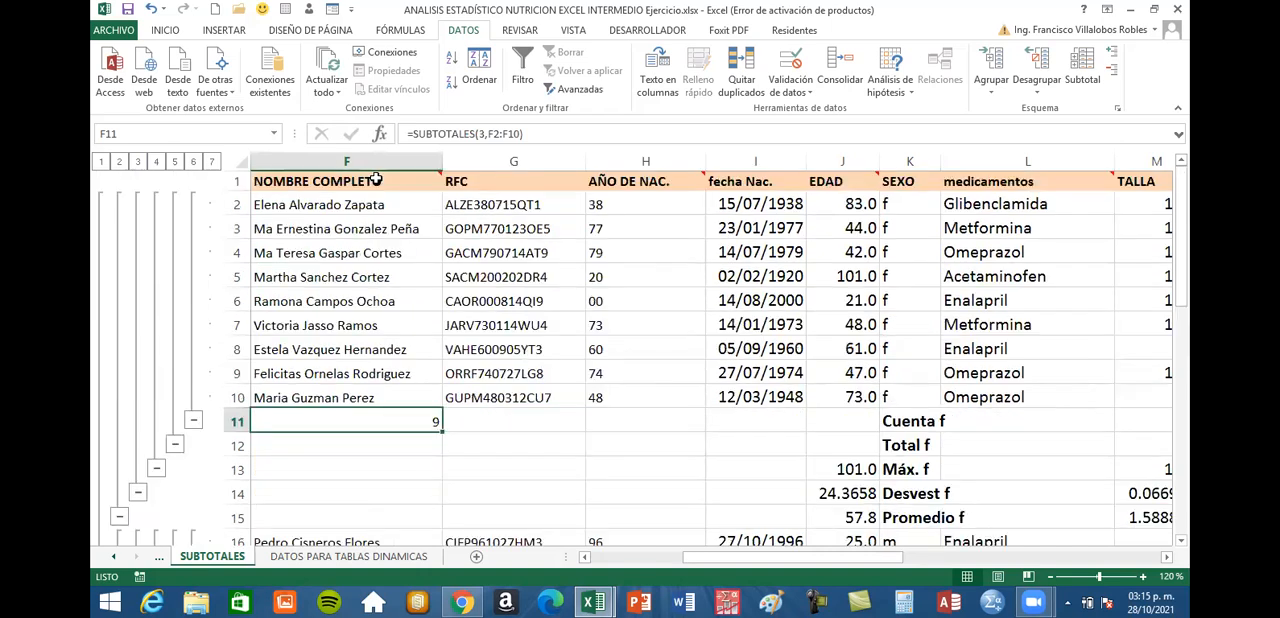
Trace the NOMBRE COMPLETO column down to its f subtotal and across row 11 to the Cuenta f label
left_click_drag(382, 182, 393, 422)
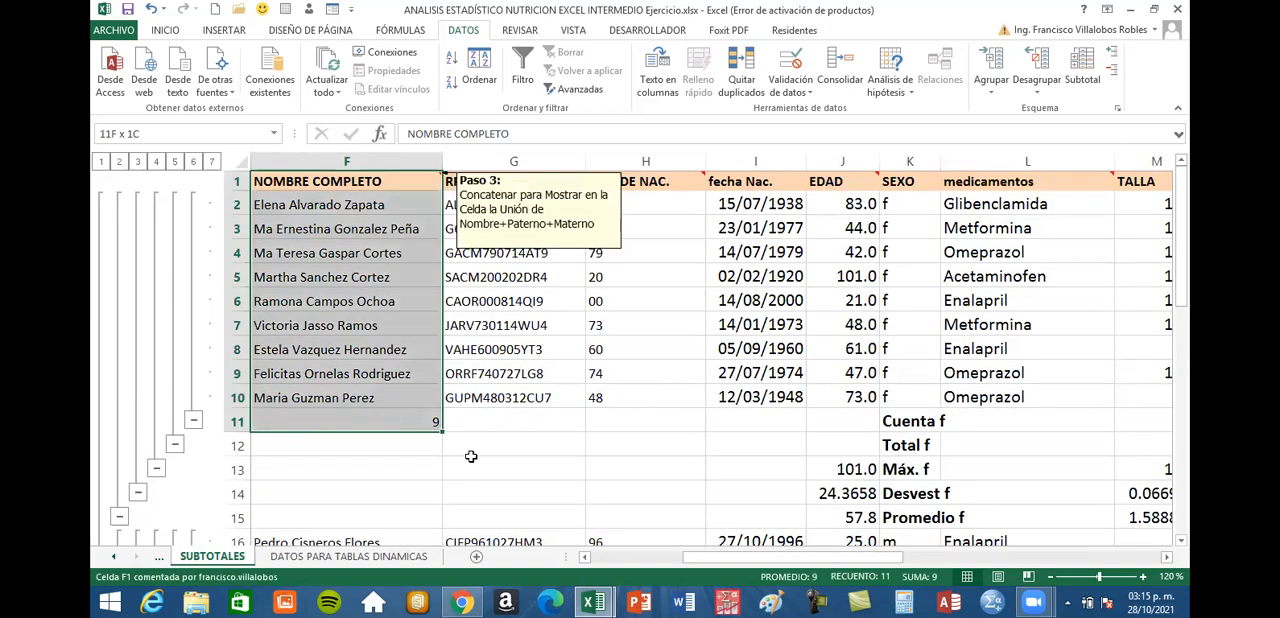
left_click_drag(561, 479, 563, 468)
scroll(563, 468, "down", 1)
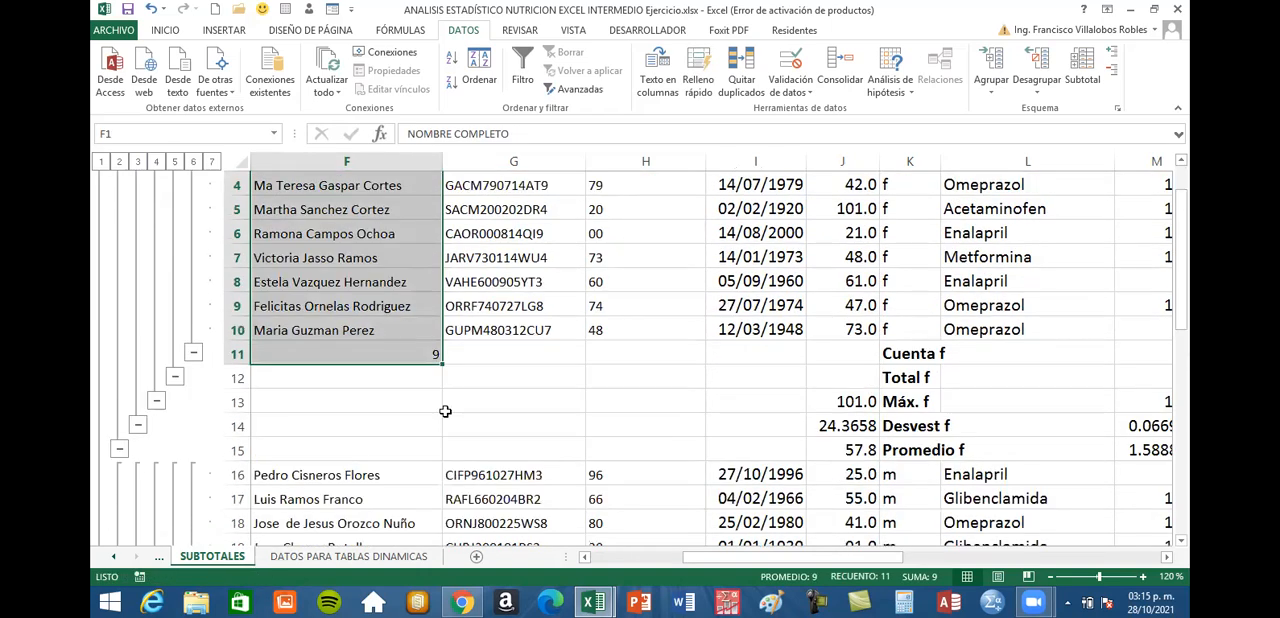
left_click(401, 352)
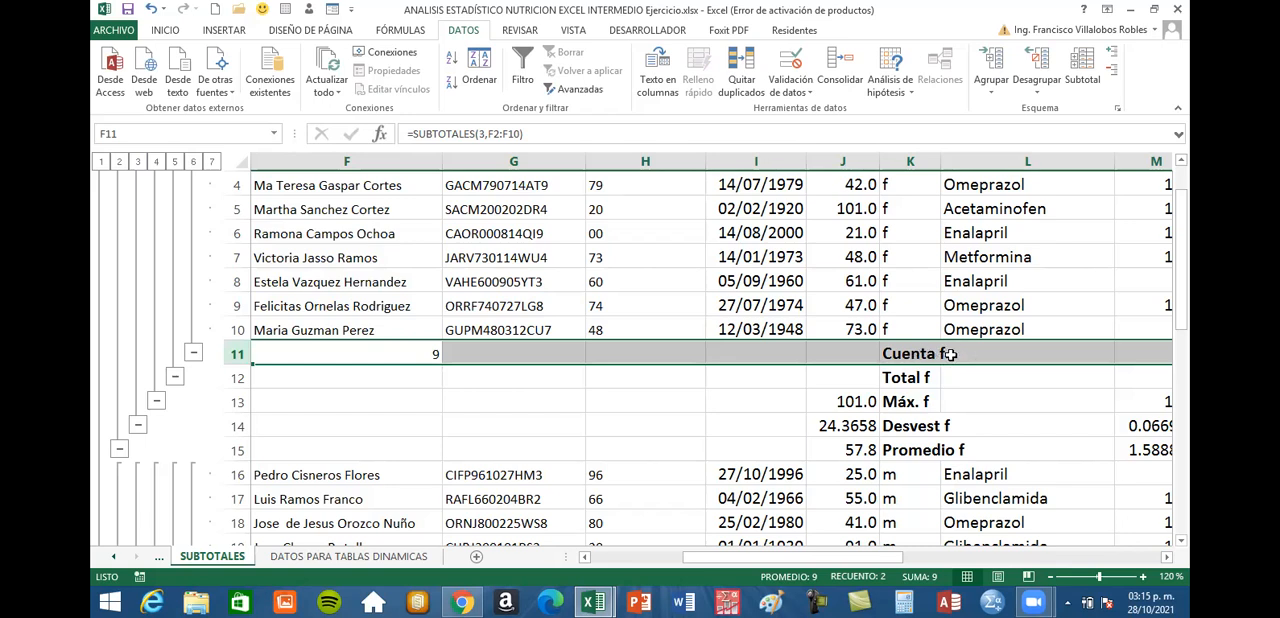
left_click(423, 355)
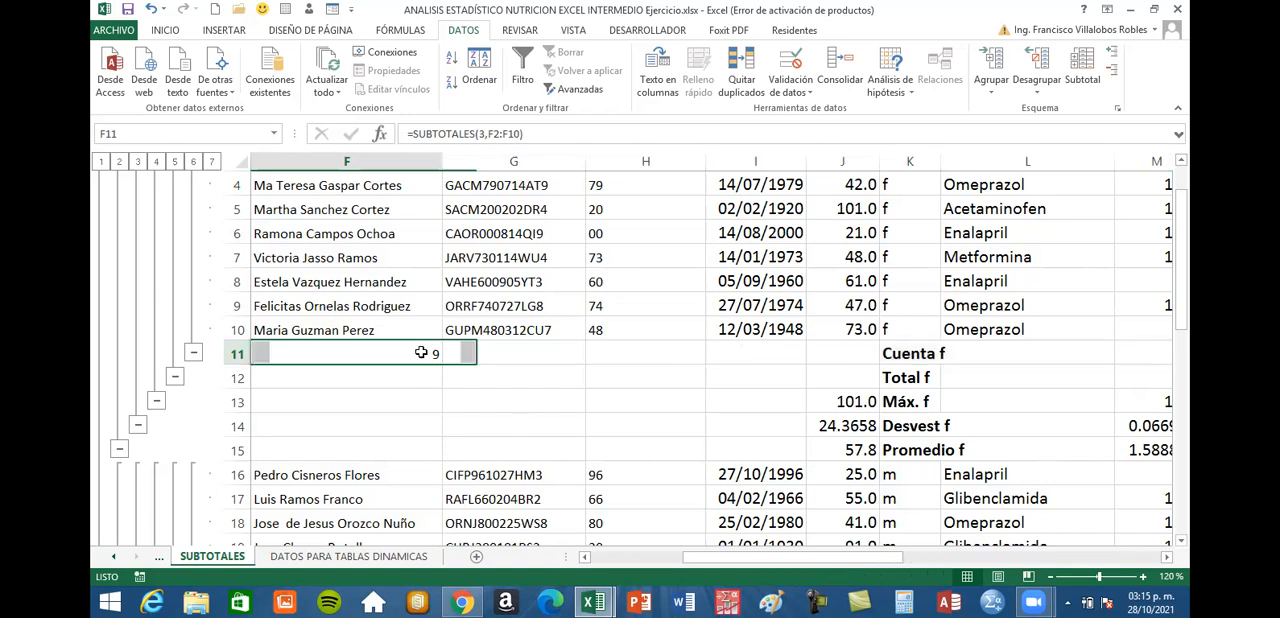
Compare the f group's names in F2:F10 with the count subtotal in F11
scroll(385, 212, "up", 1)
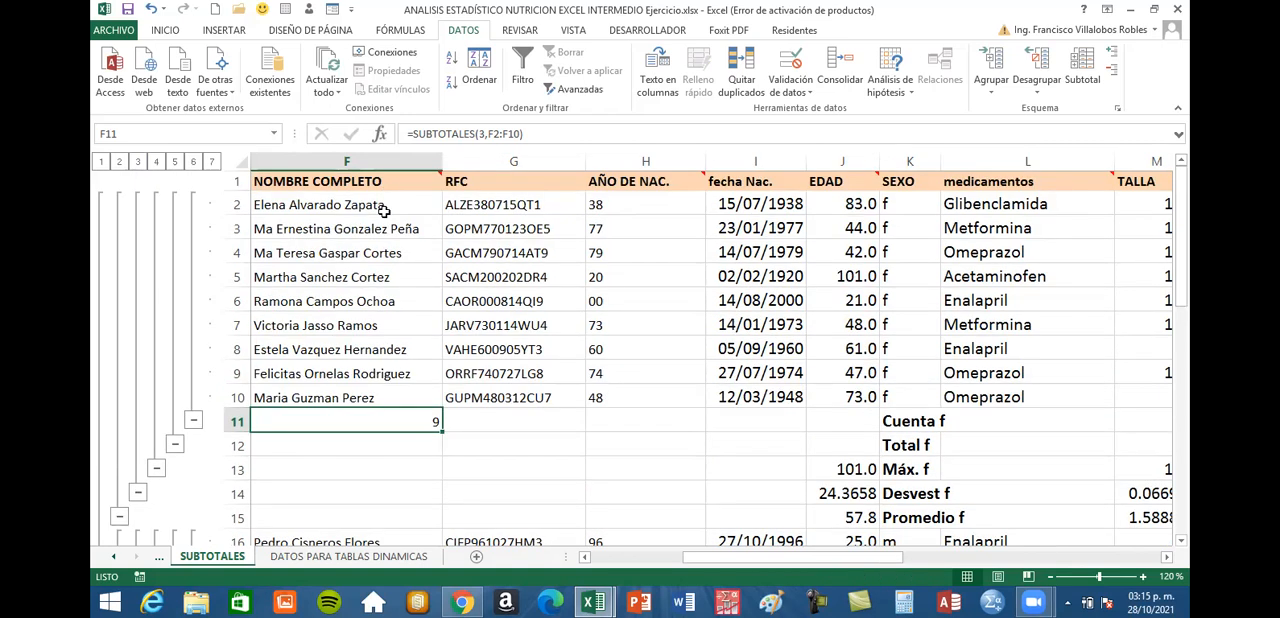
left_click_drag(388, 206, 384, 396)
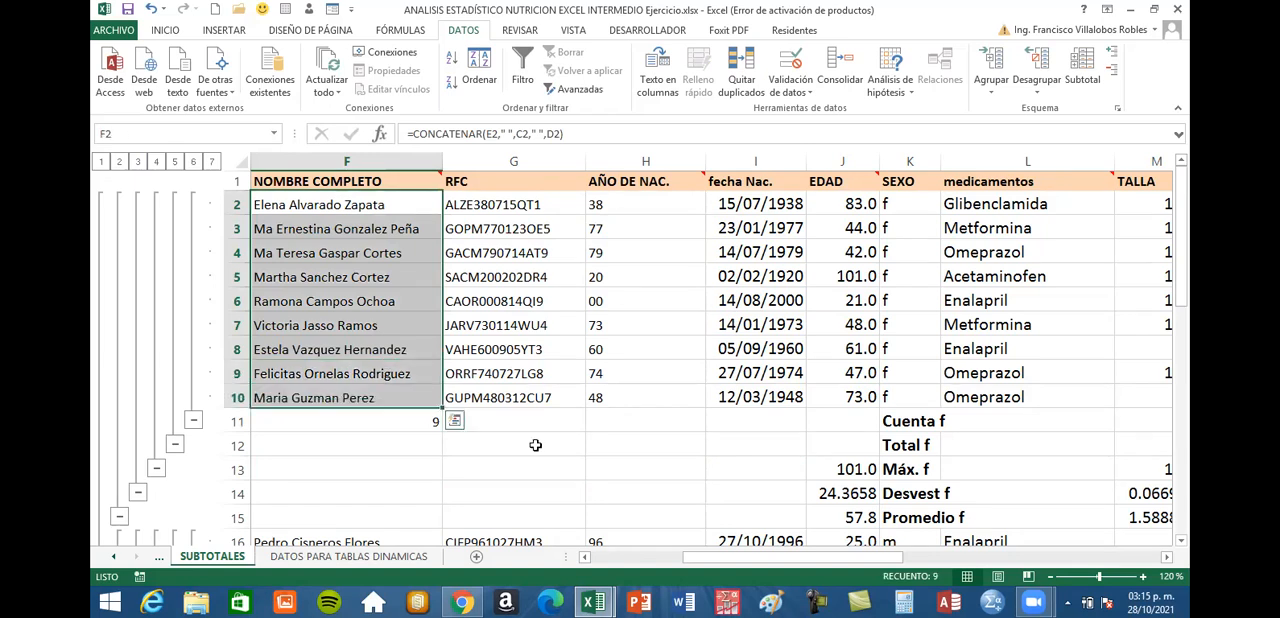
left_click(490, 443)
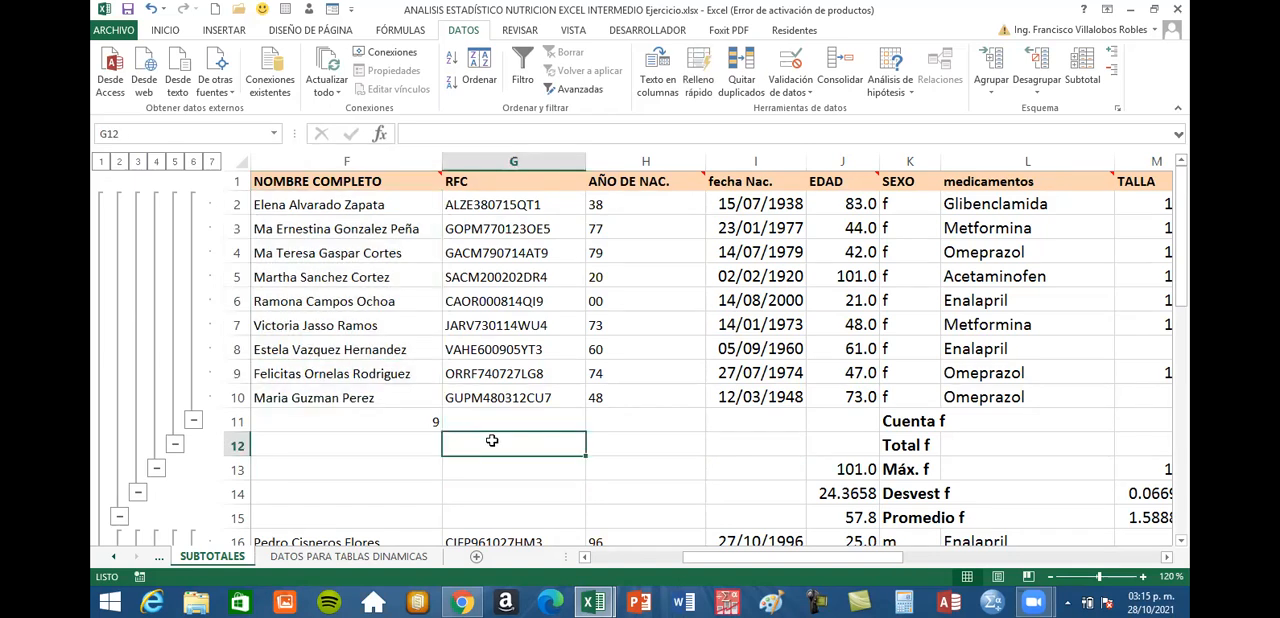
left_click(416, 421)
Inspect the NOMBRE COMPLETO count formulas in the Cuenta m and Cuenta general rows
scroll(416, 421, "down", 4)
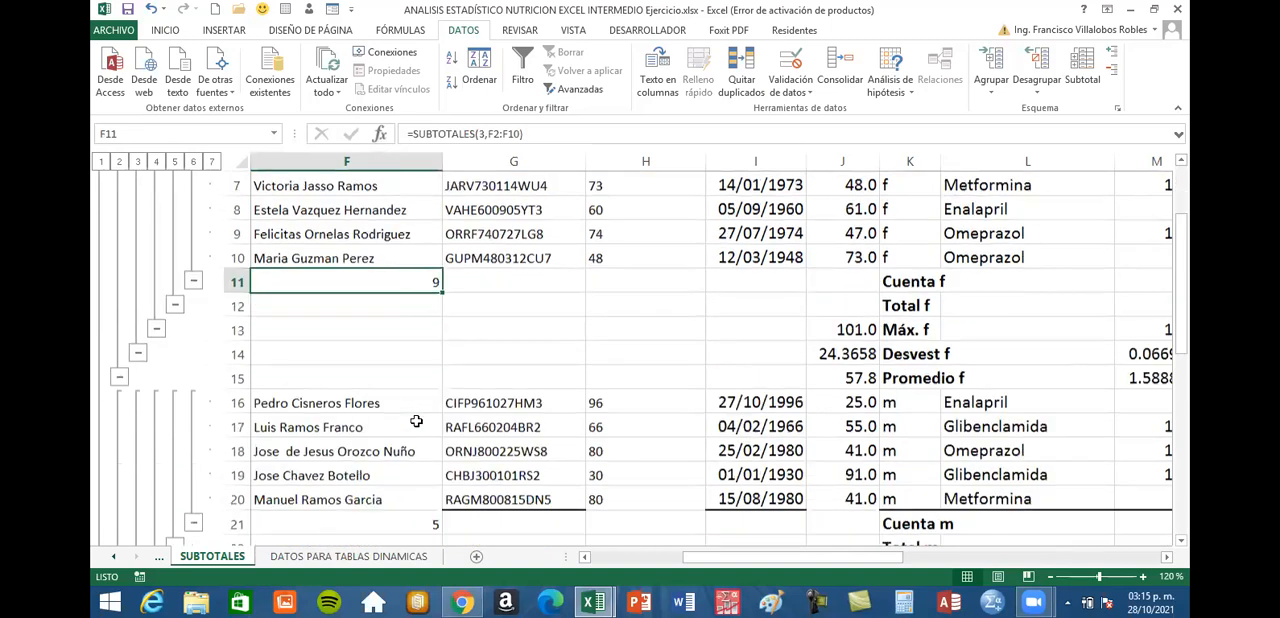
left_click(416, 380)
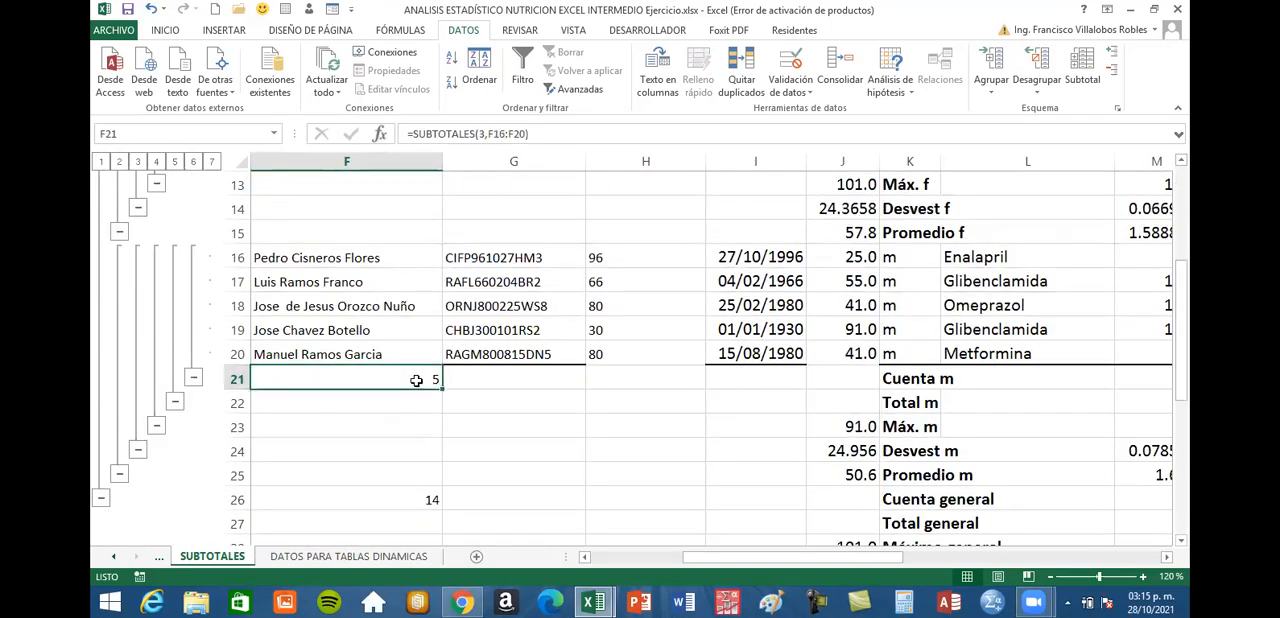
scroll(511, 440, "down", 2)
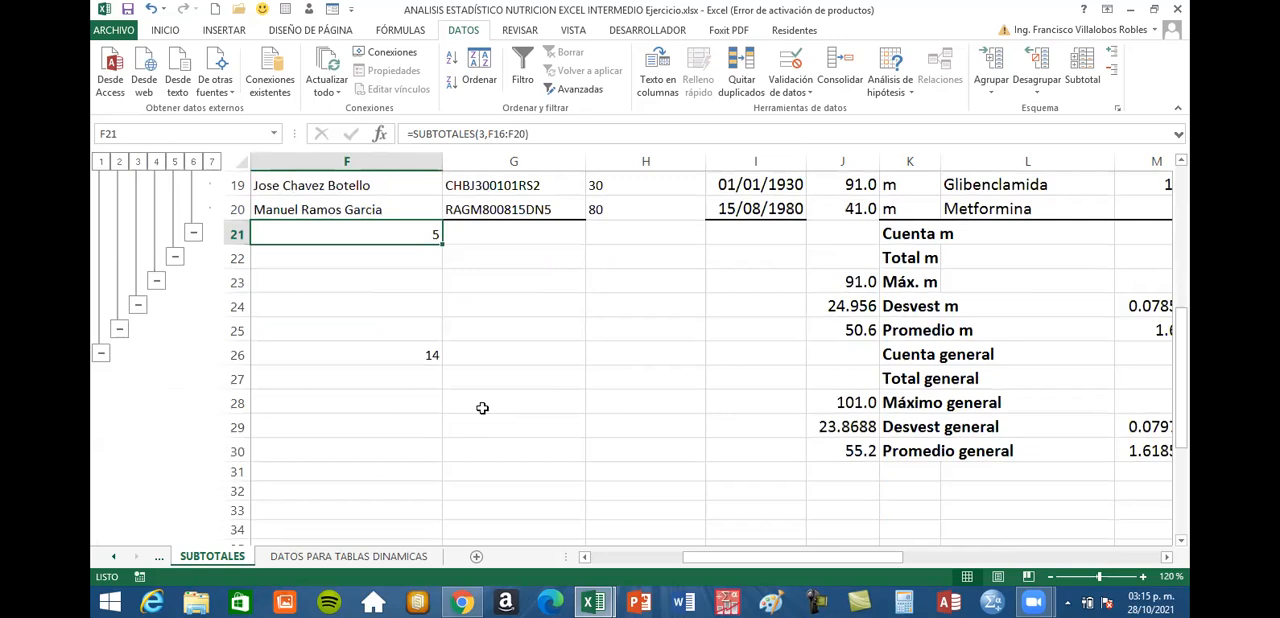
left_click(428, 355)
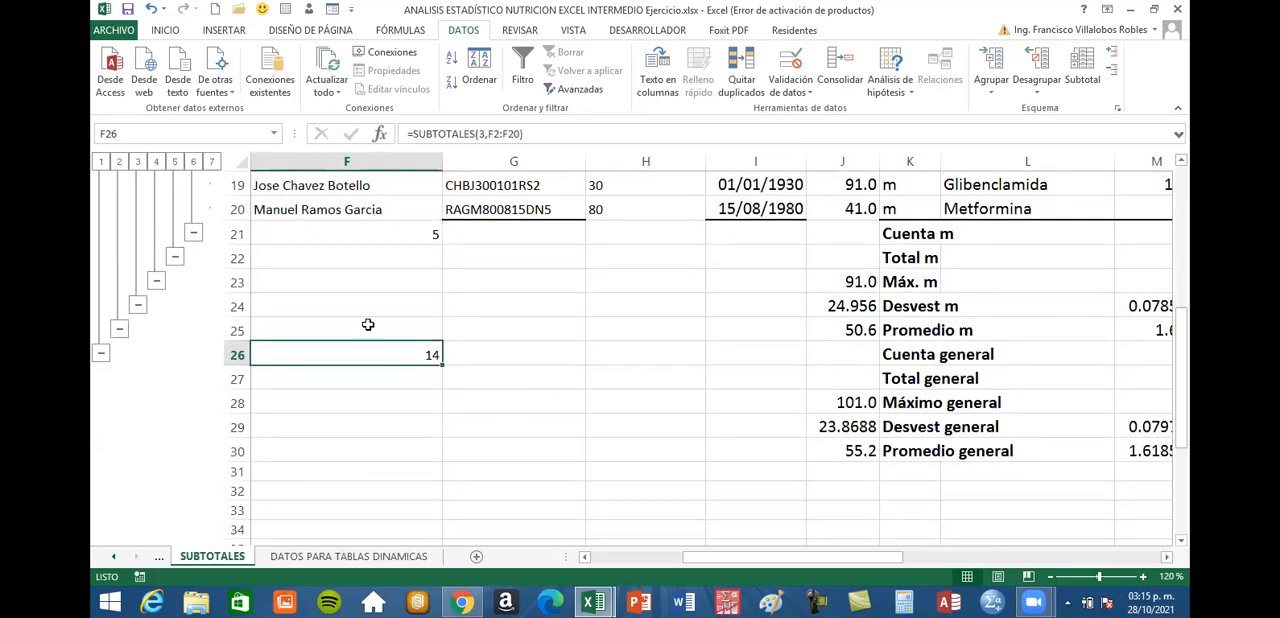
Collapse the outline to level 6 and review the f, m and general subtotals across the numeric columns
left_click(196, 168)
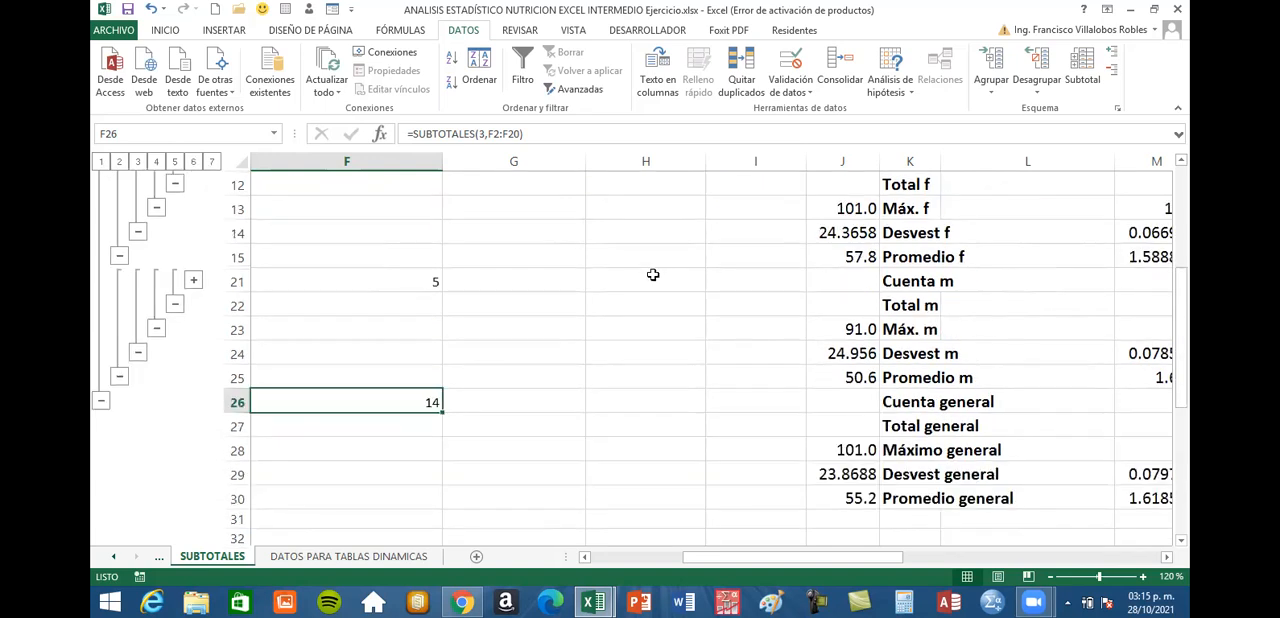
left_click(1169, 560)
left_click(1169, 560)
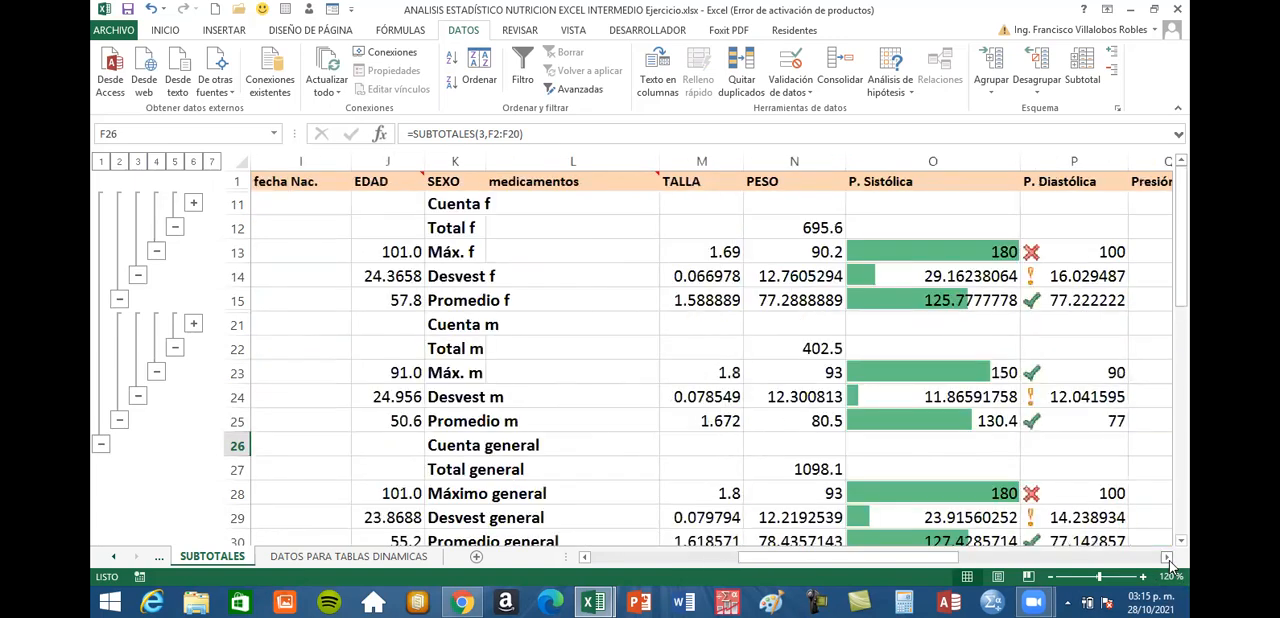
left_click(1169, 560)
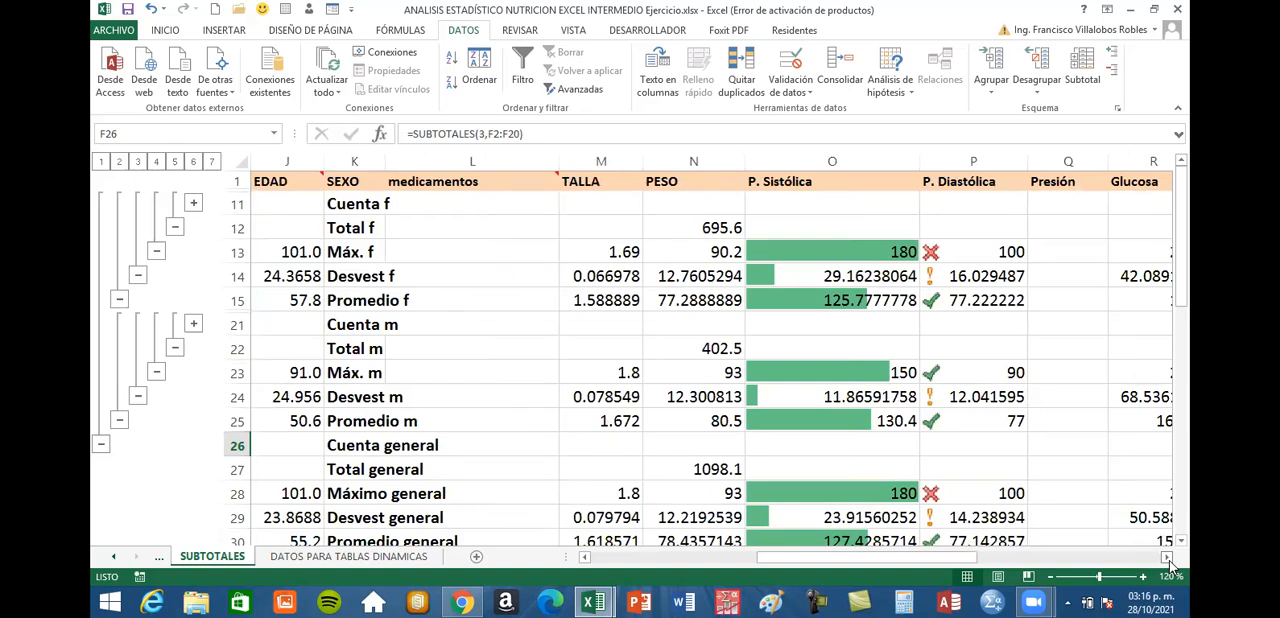
left_click(1169, 560)
scroll(1144, 558, "down", 1)
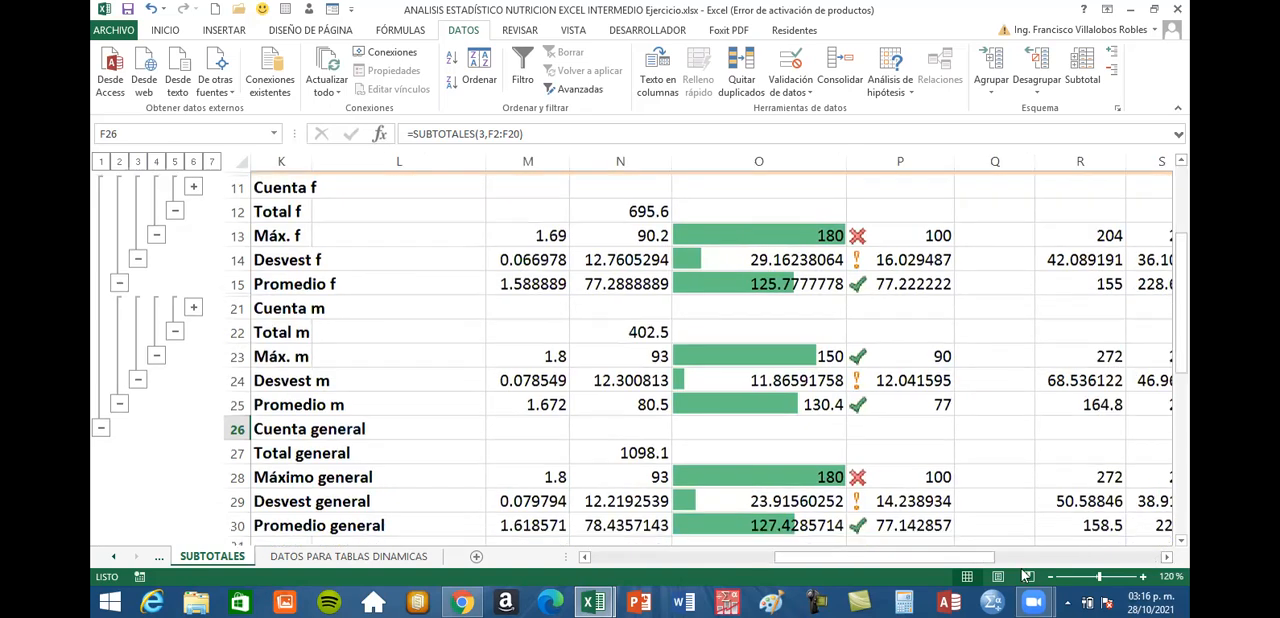
scroll(980, 563, "down", 1)
left_click_drag(980, 563, 862, 560)
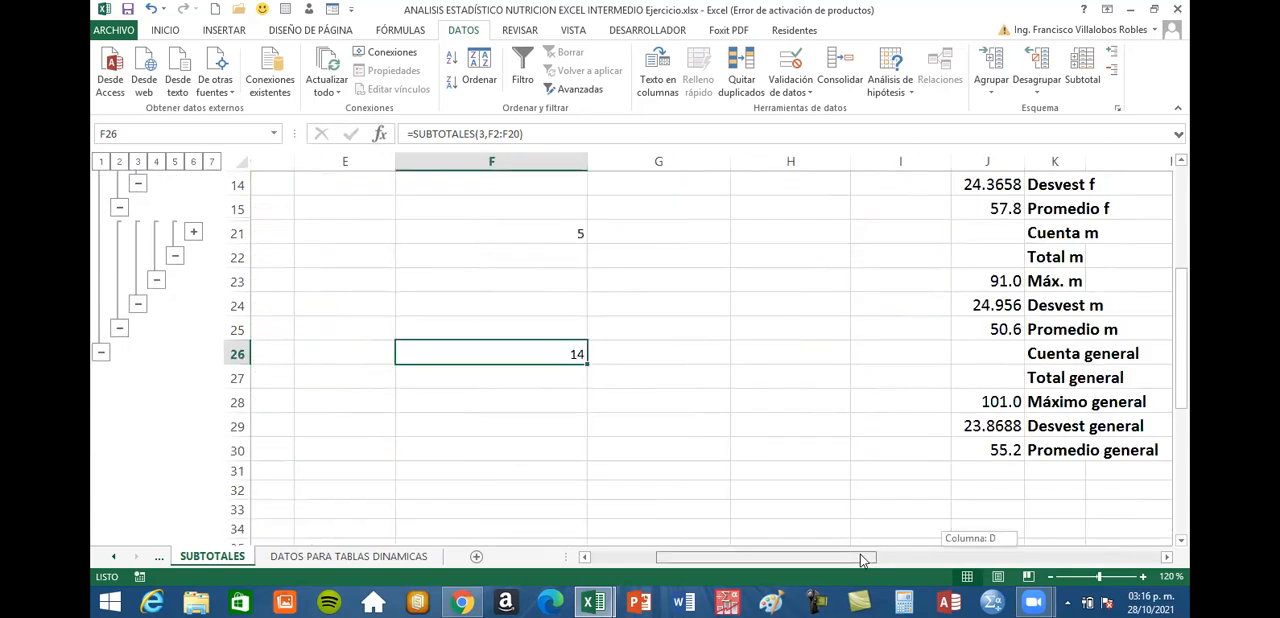
scroll(1113, 505, "up", 1)
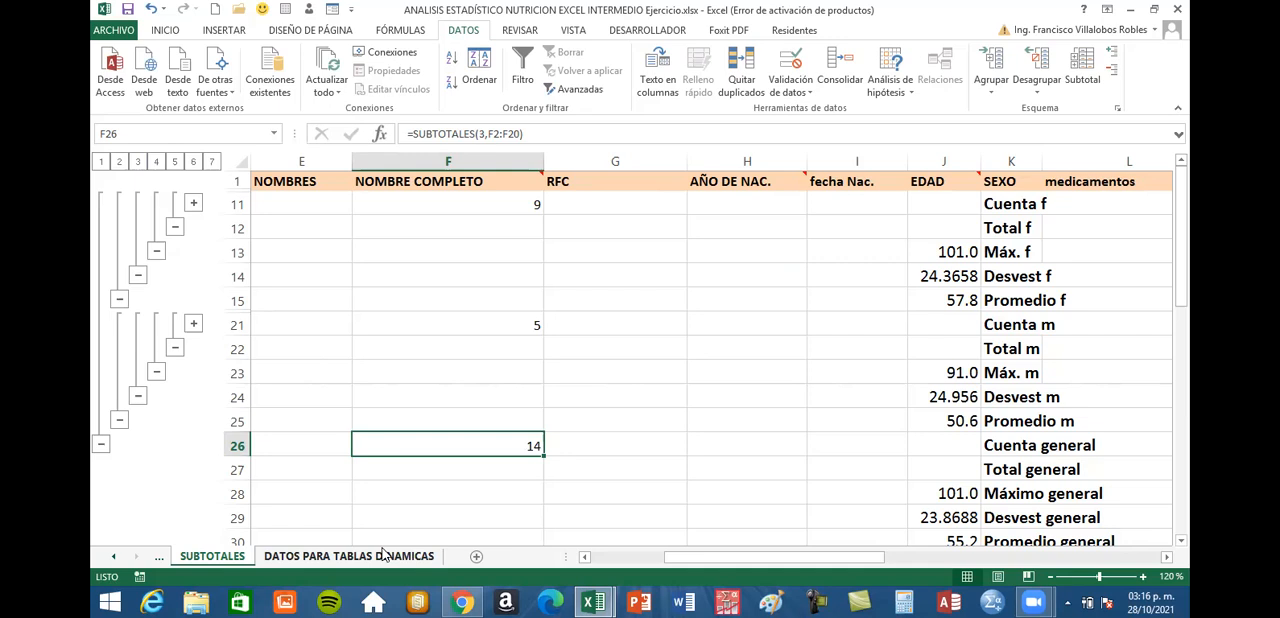
Read instructions d) and e) in the exercise text box on the NUTRICIÓN sheet
left_click(114, 556)
left_click(210, 556)
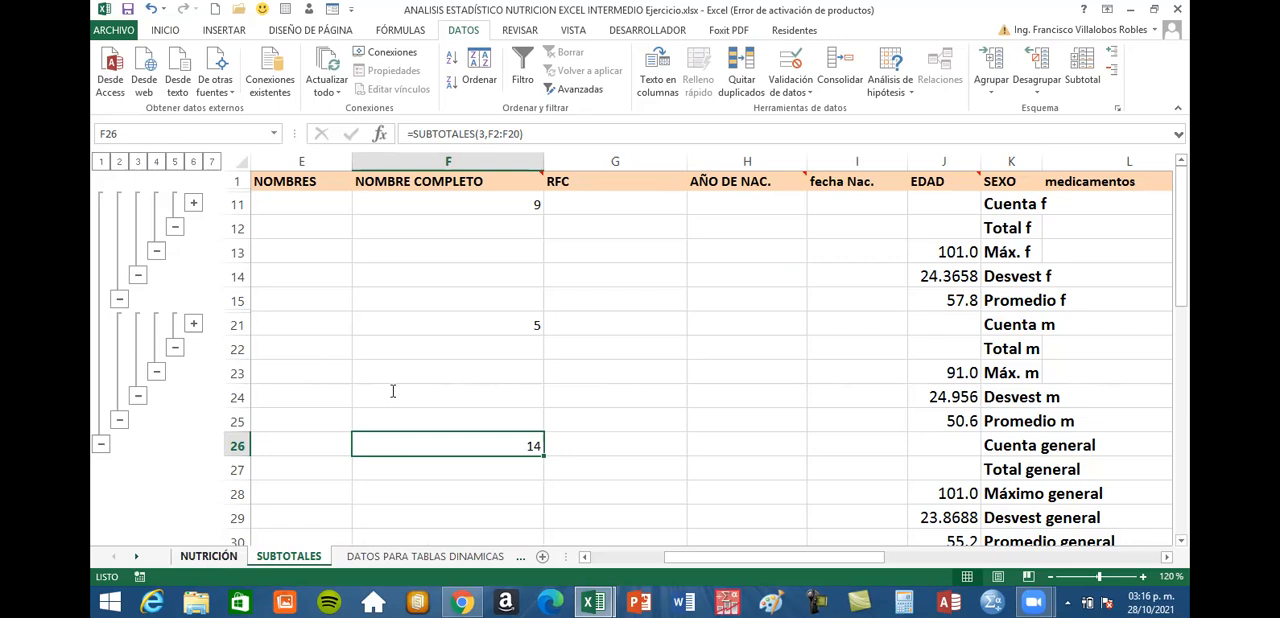
scroll(687, 400, "down", 2)
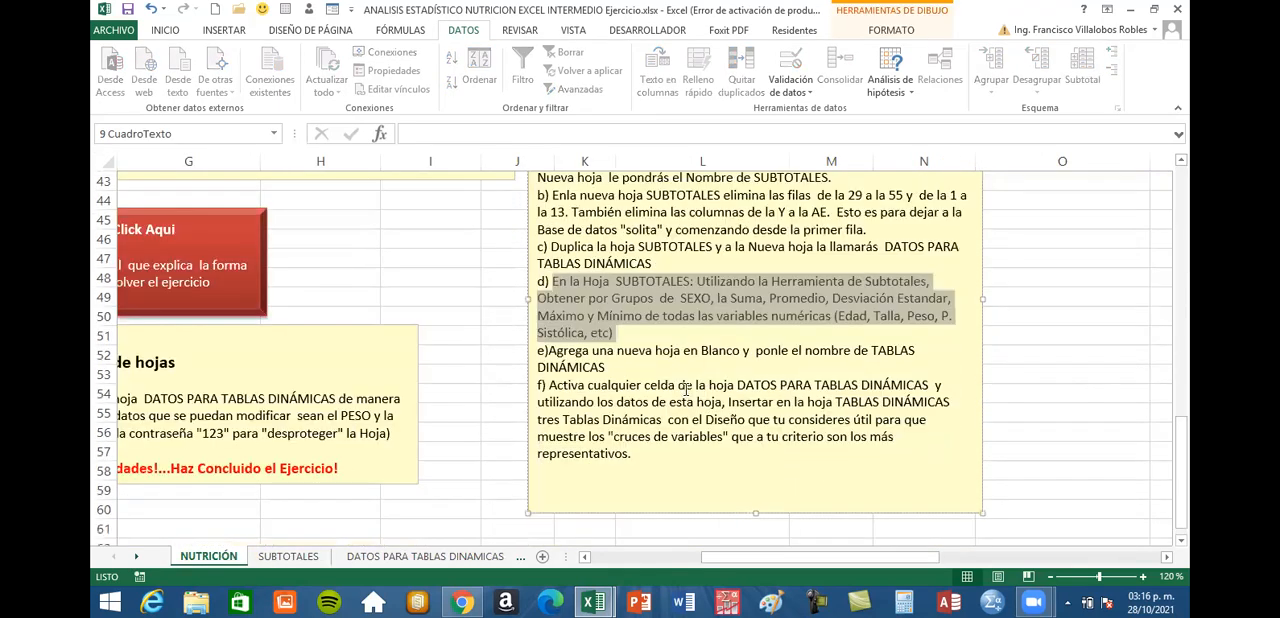
left_click(556, 283)
left_click_drag(553, 283, 621, 331)
triple_click(618, 367)
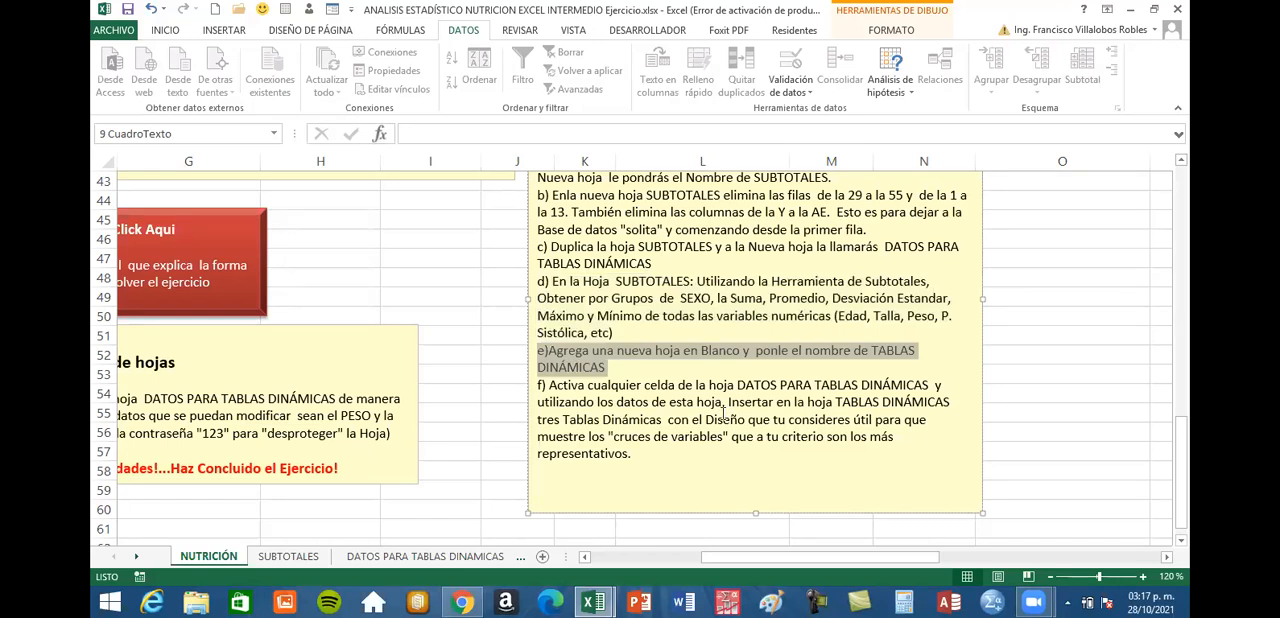
Create a copy of the SUBTOTALES sheet at the end of the same workbook
left_click(289, 556)
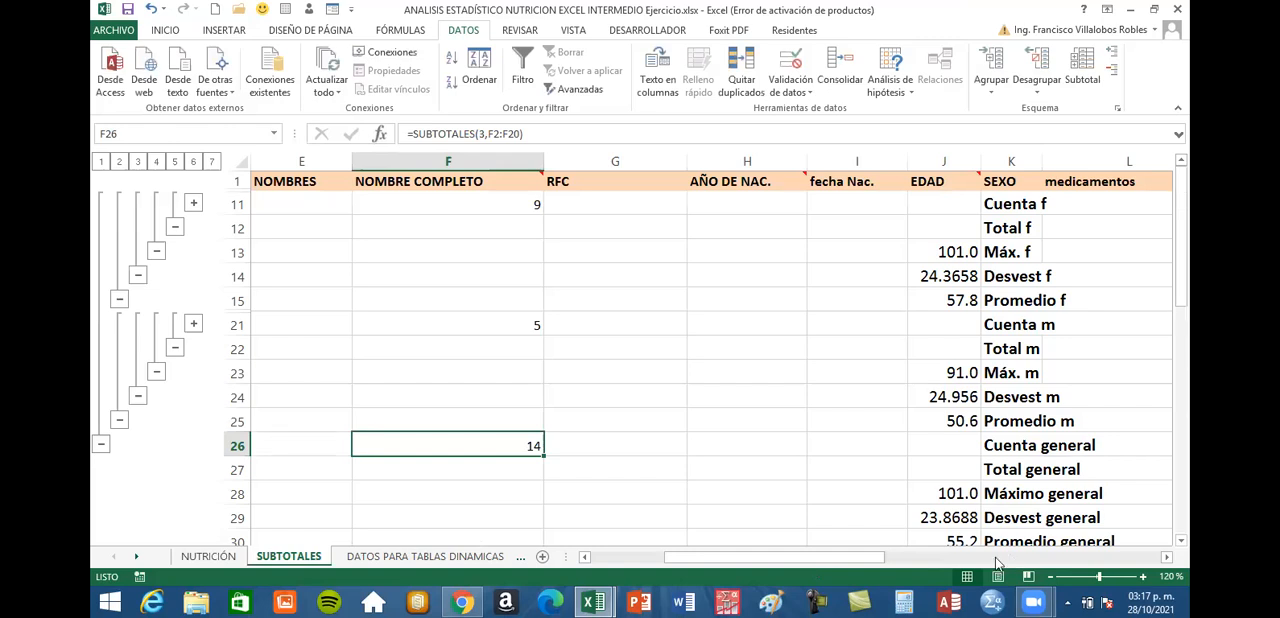
left_click_drag(996, 564, 897, 550)
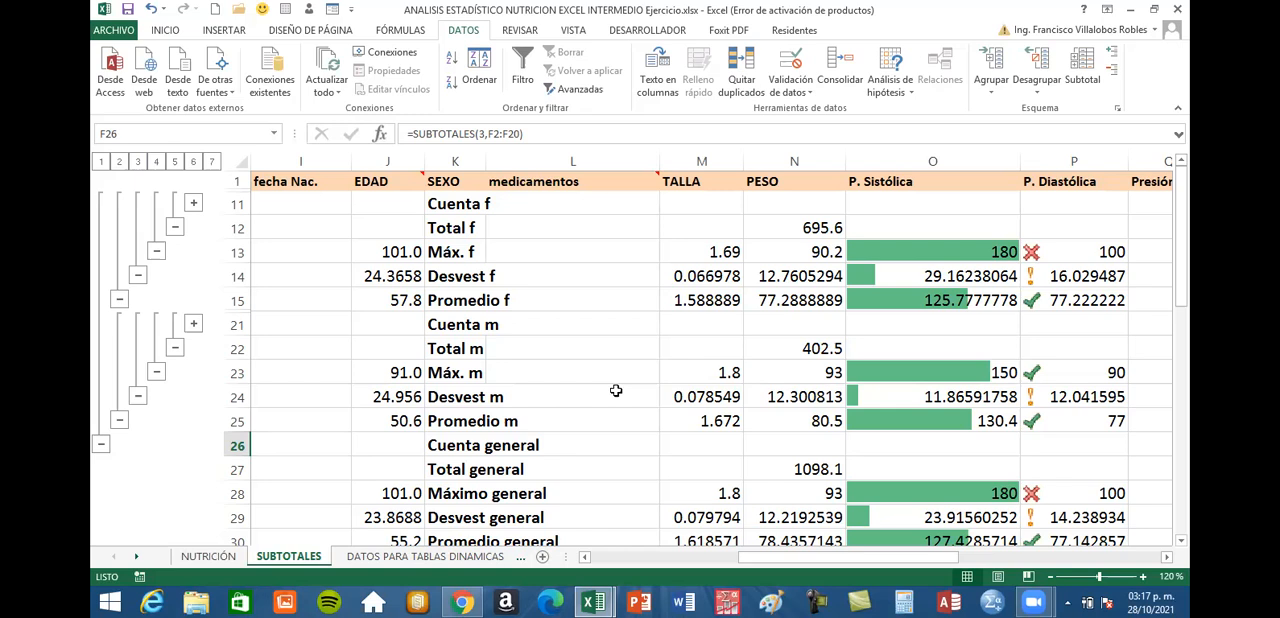
right_click(303, 563)
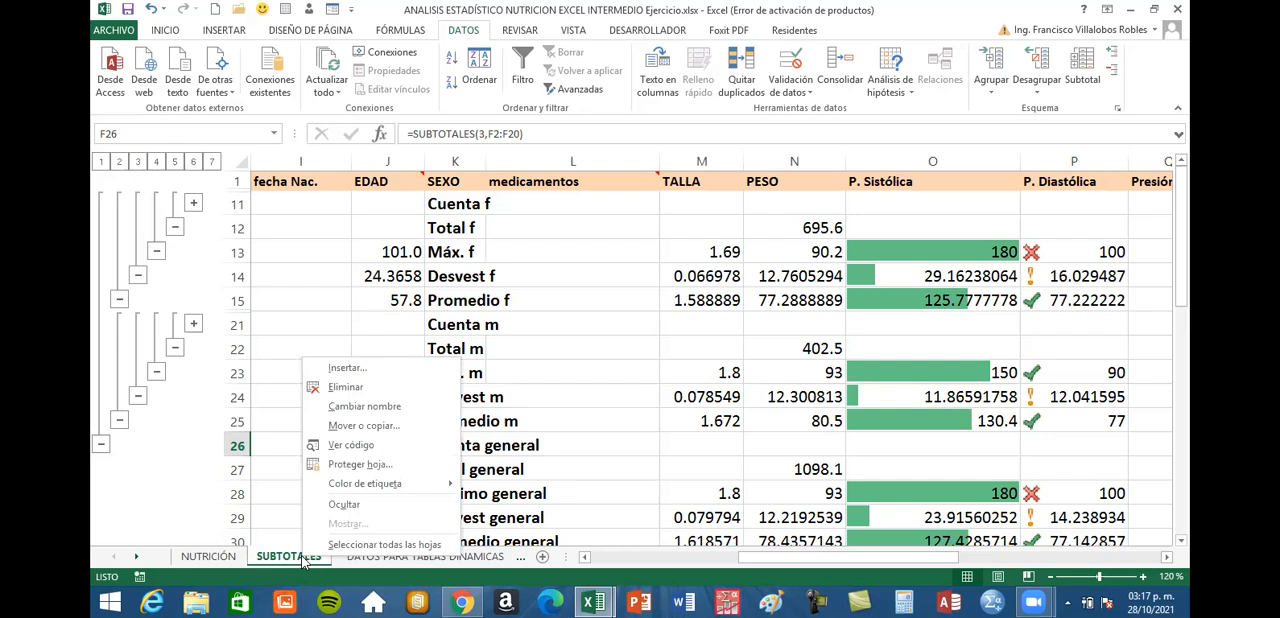
left_click(378, 428)
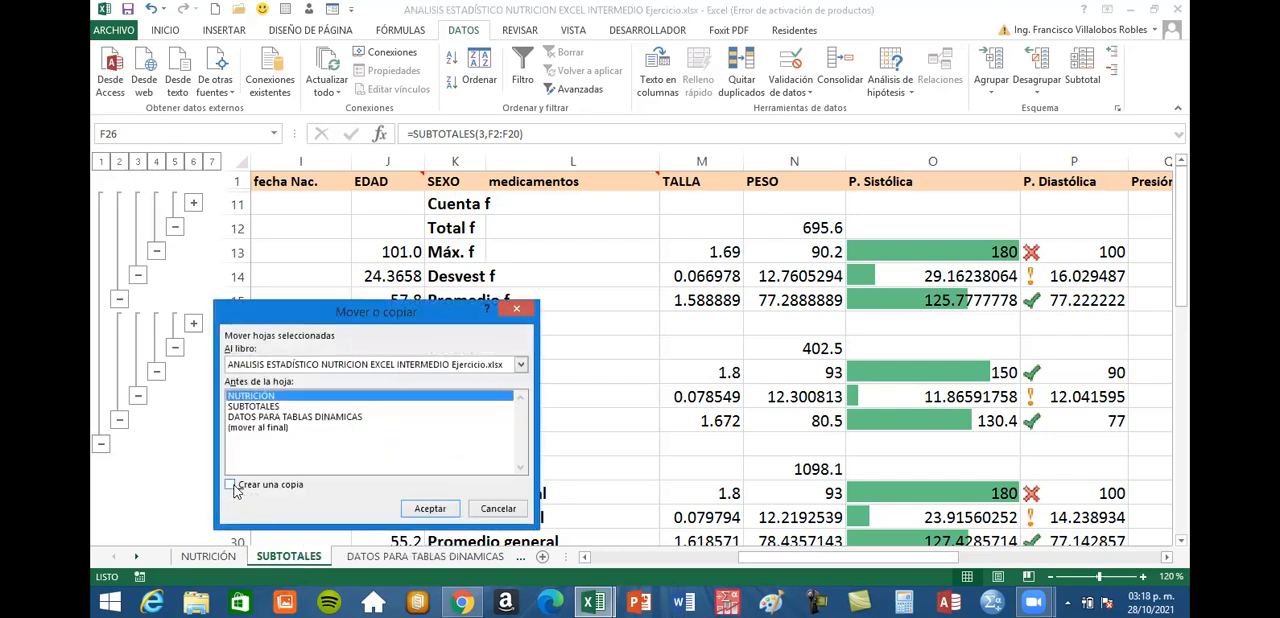
left_click(234, 487)
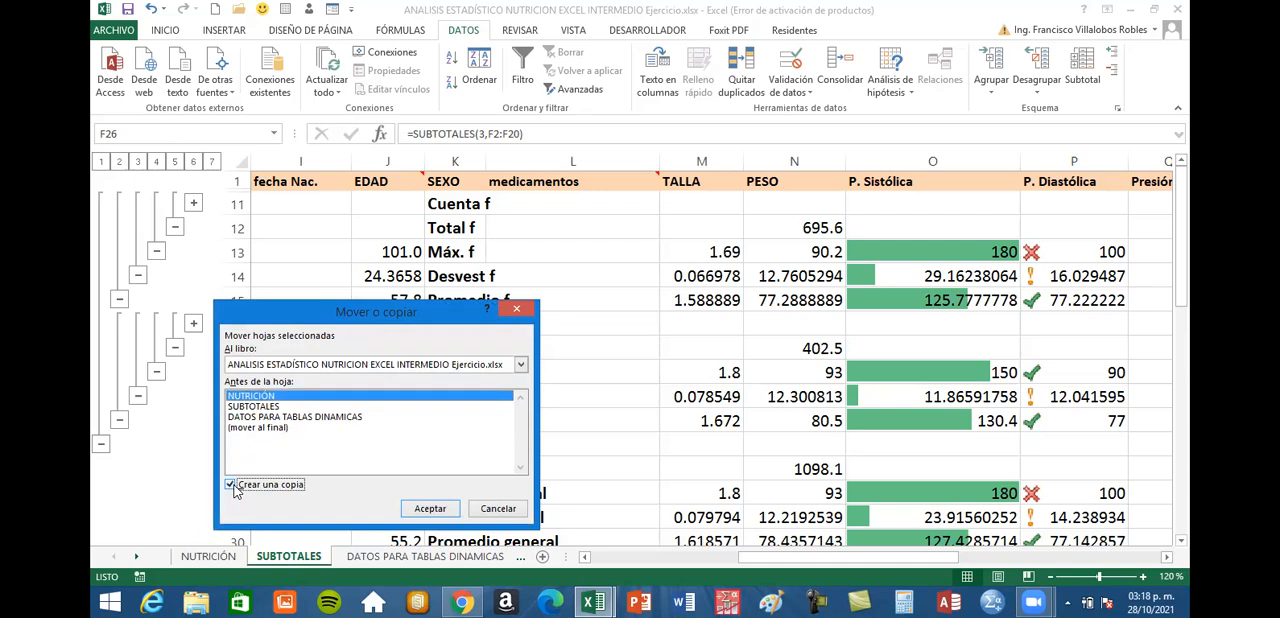
left_click(276, 431)
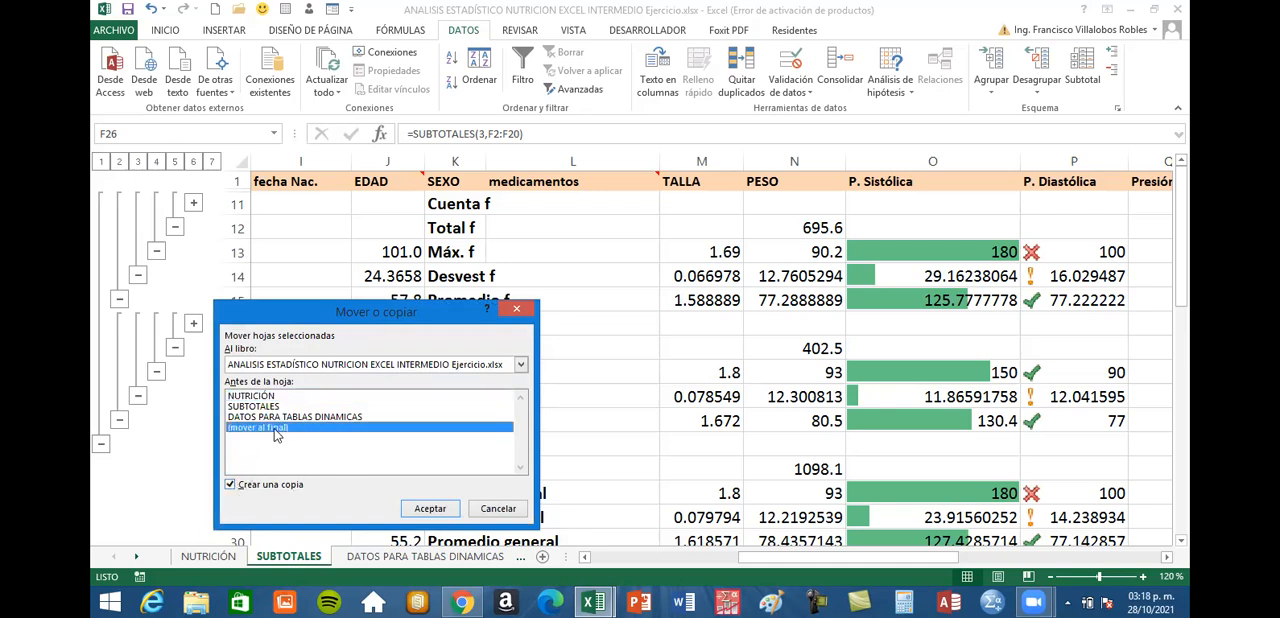
left_click(428, 507)
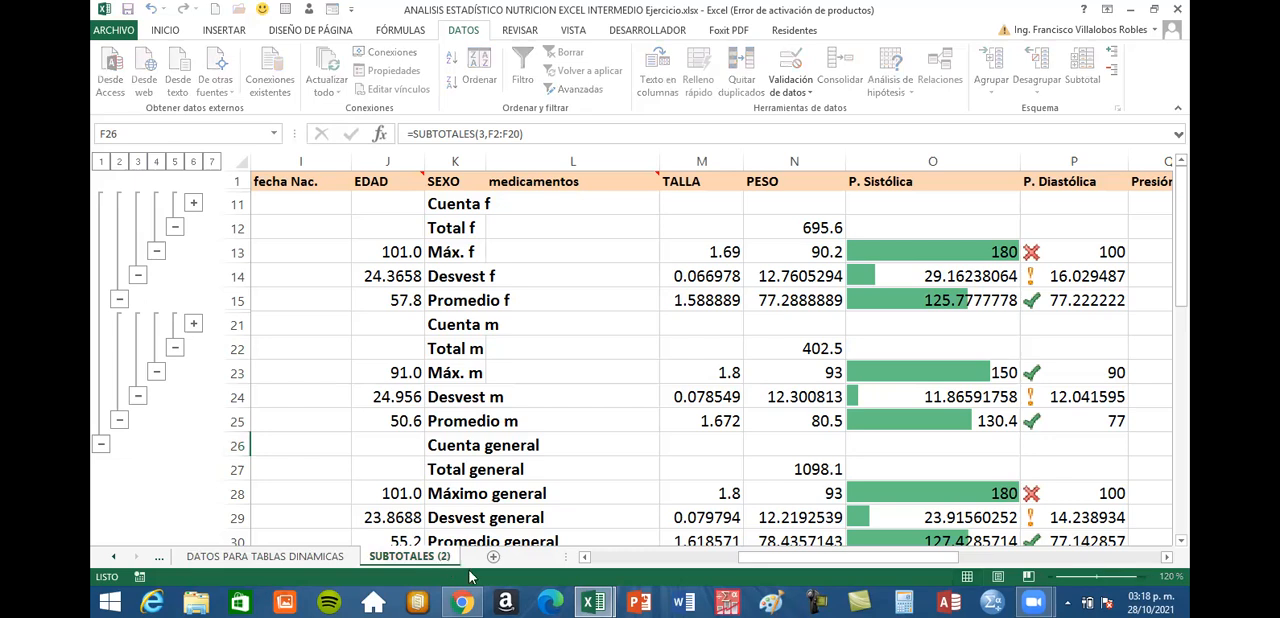
Rename the copied sheet as SUBTOTALES POR GRUPO
key("BackSpace")
key("BackSpace")
key("BackSpace")
key("BackSpace")
type("POR GRUPO")
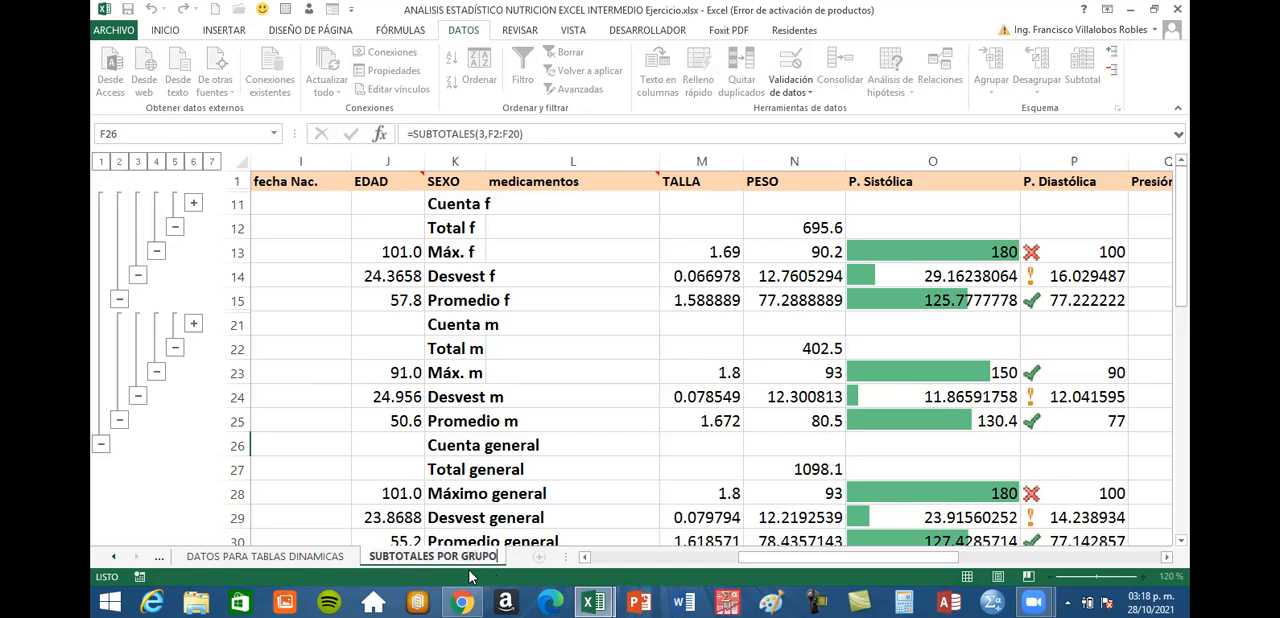
key("Return")
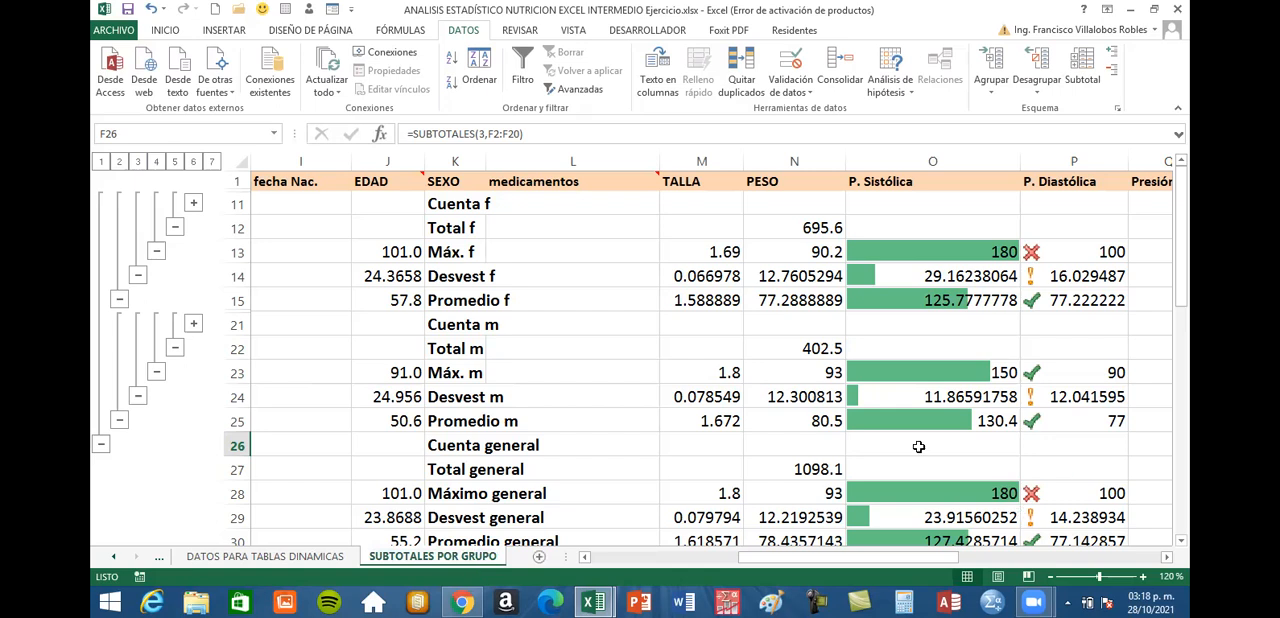
Remove all subtotals from the patient table on the SUBTOTALES POR GRUPO sheet
scroll(773, 399, "down", 1)
scroll(773, 399, "up", 1)
left_click(462, 278)
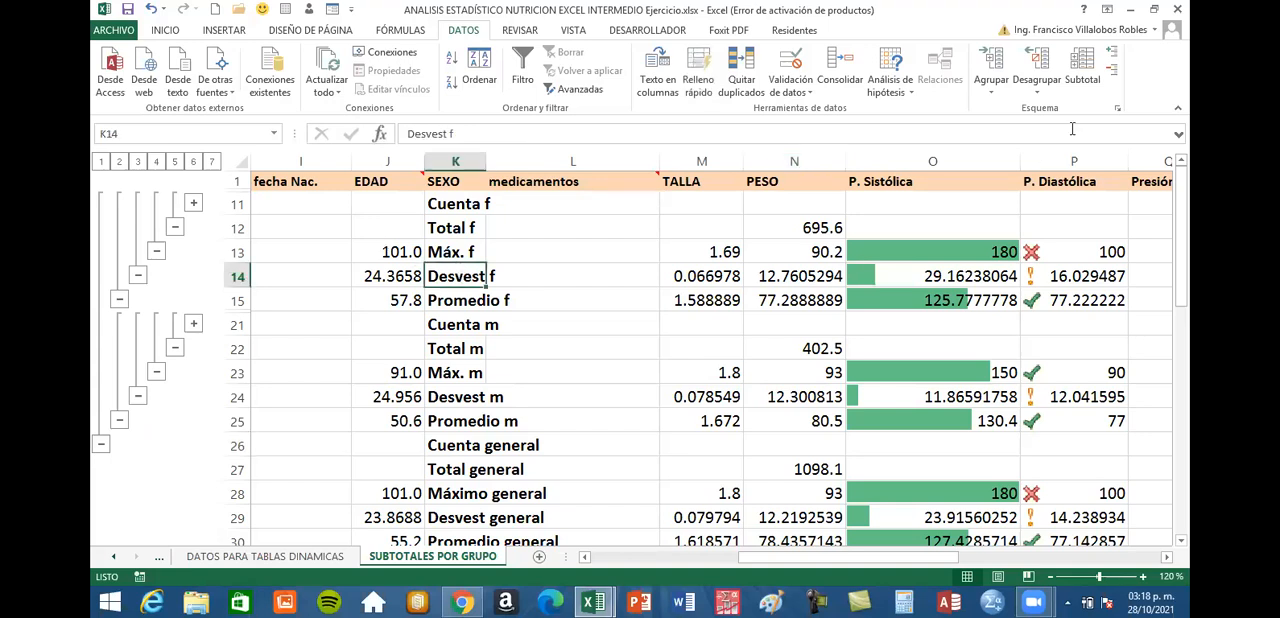
left_click(1083, 68)
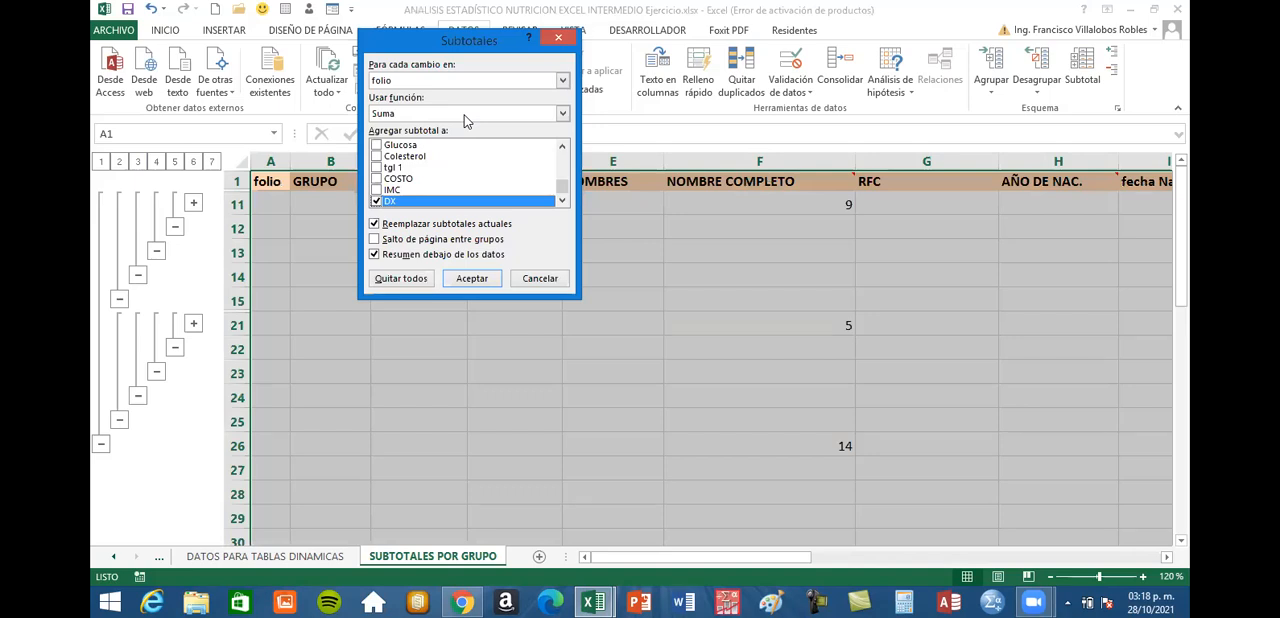
left_click_drag(469, 40, 603, 190)
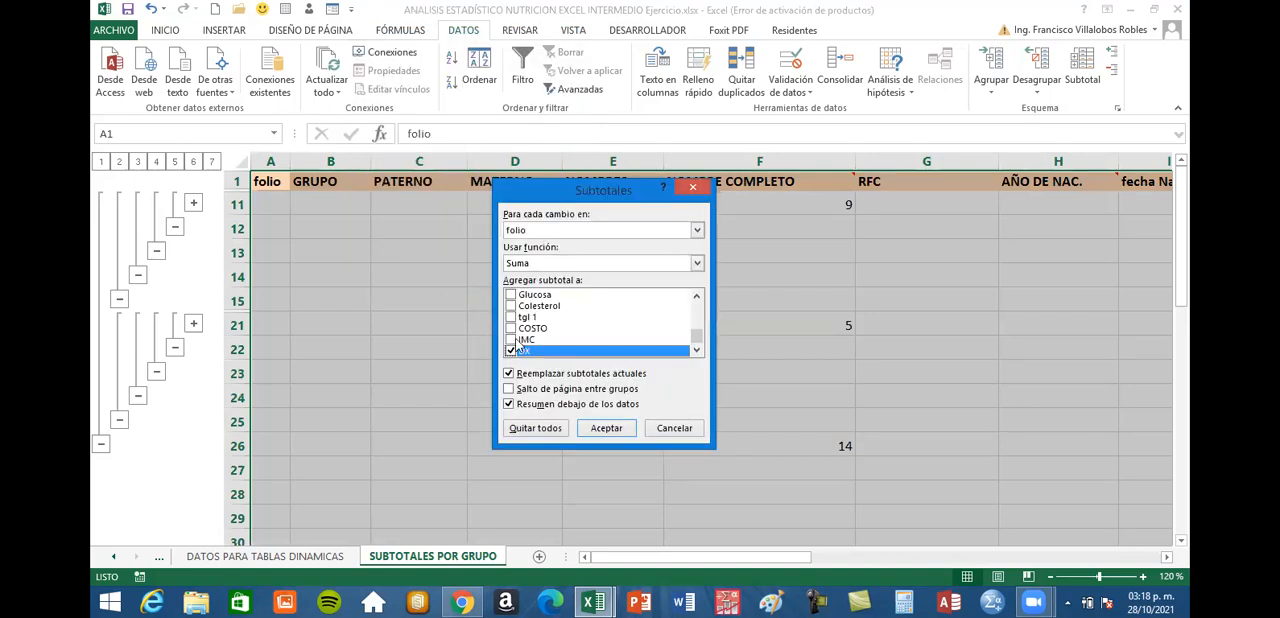
left_click(551, 434)
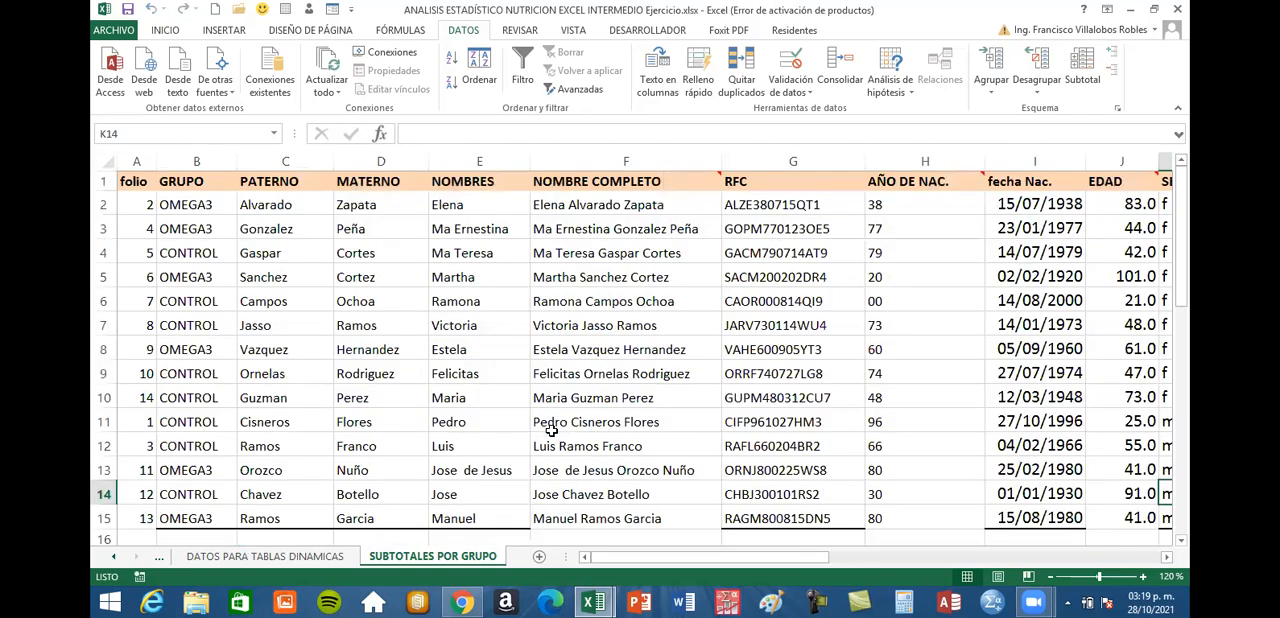
Check the rows and columns of the patient table on SUBTOTALES POR GRUPO for leftover subtotals
scroll(571, 398, "down", 2)
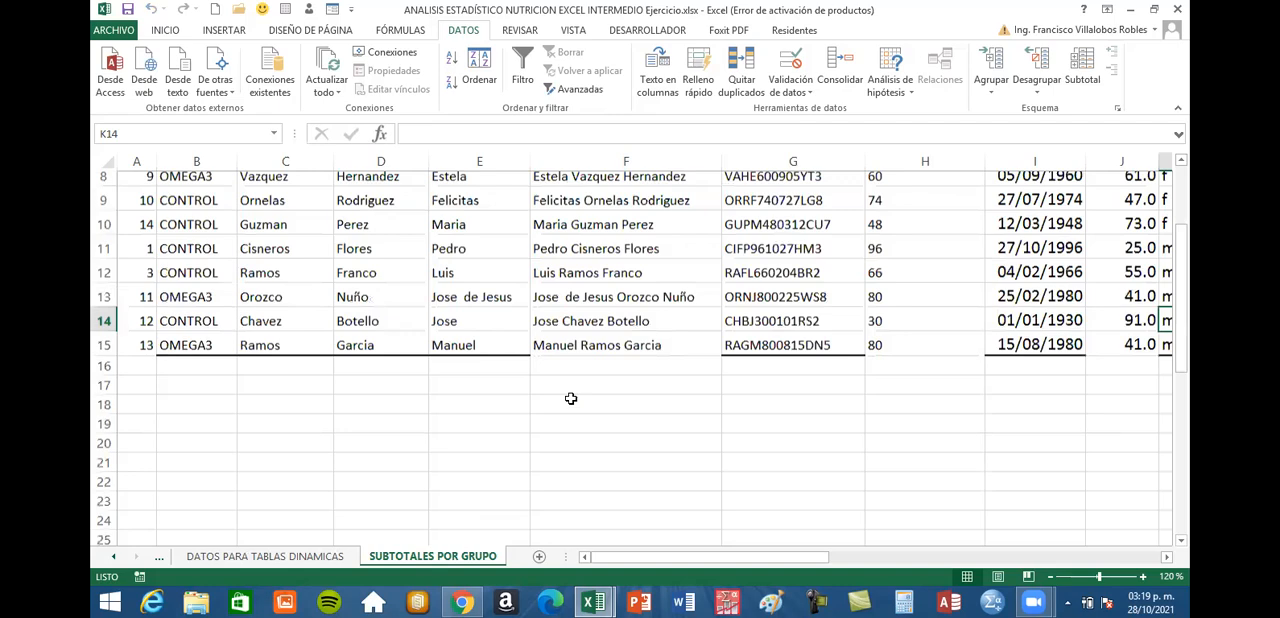
scroll(571, 398, "down", 1)
scroll(571, 398, "up", 3)
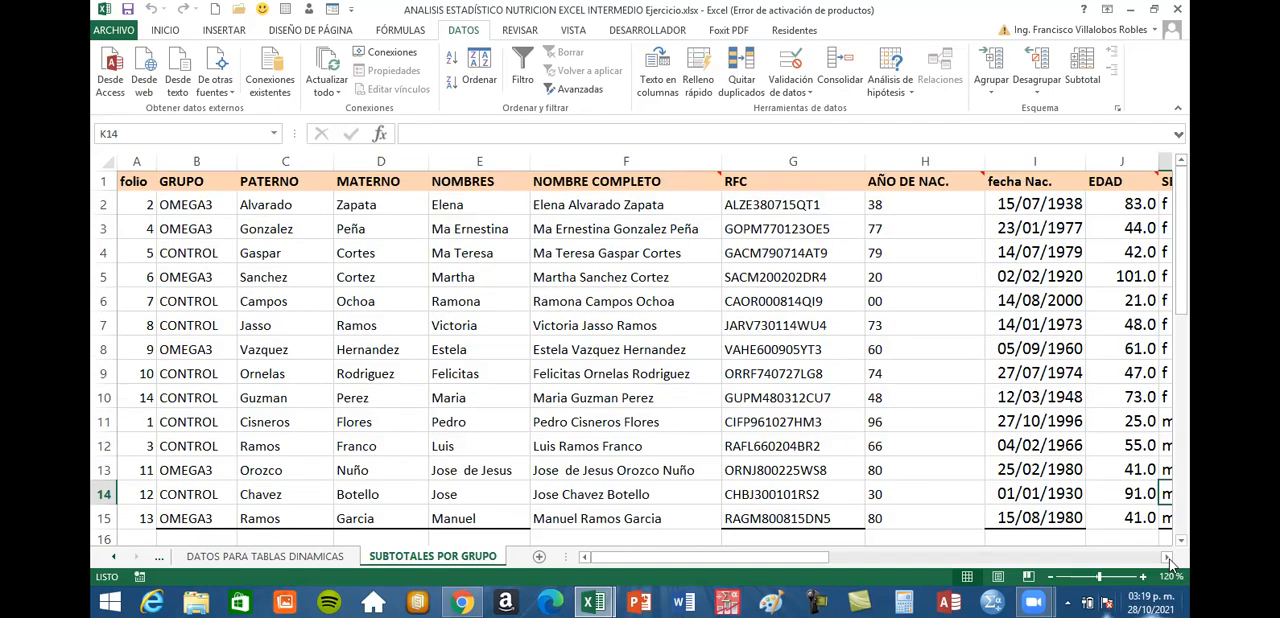
left_click(1168, 558)
left_click(1168, 558)
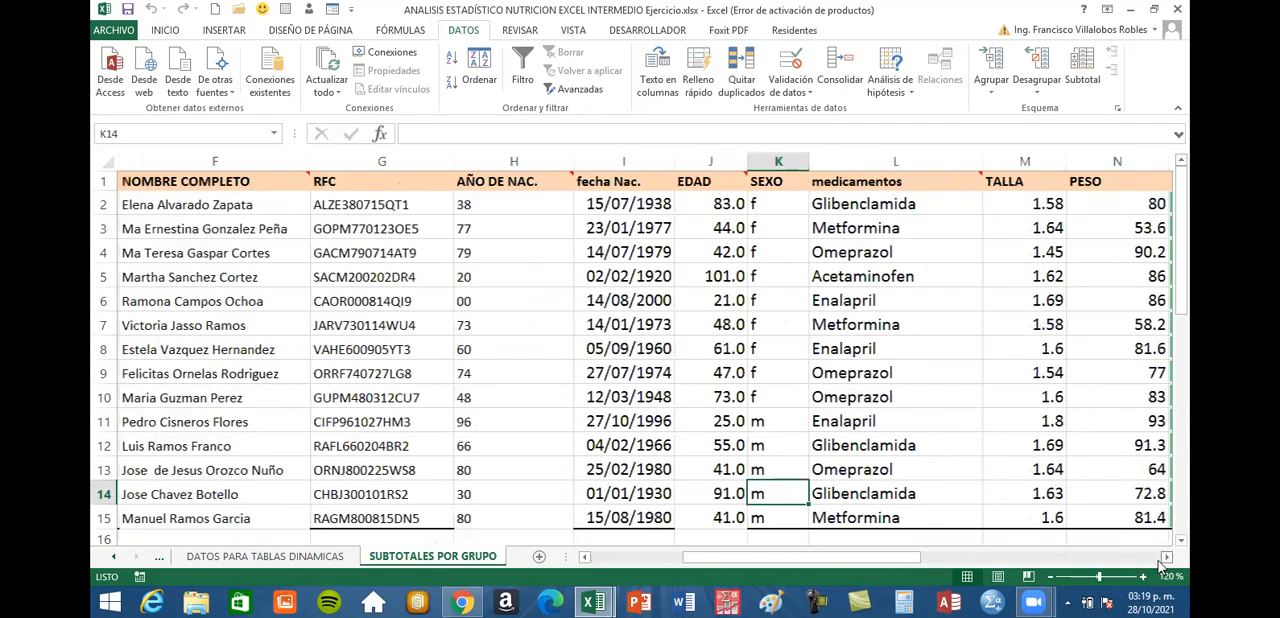
left_click(1168, 558)
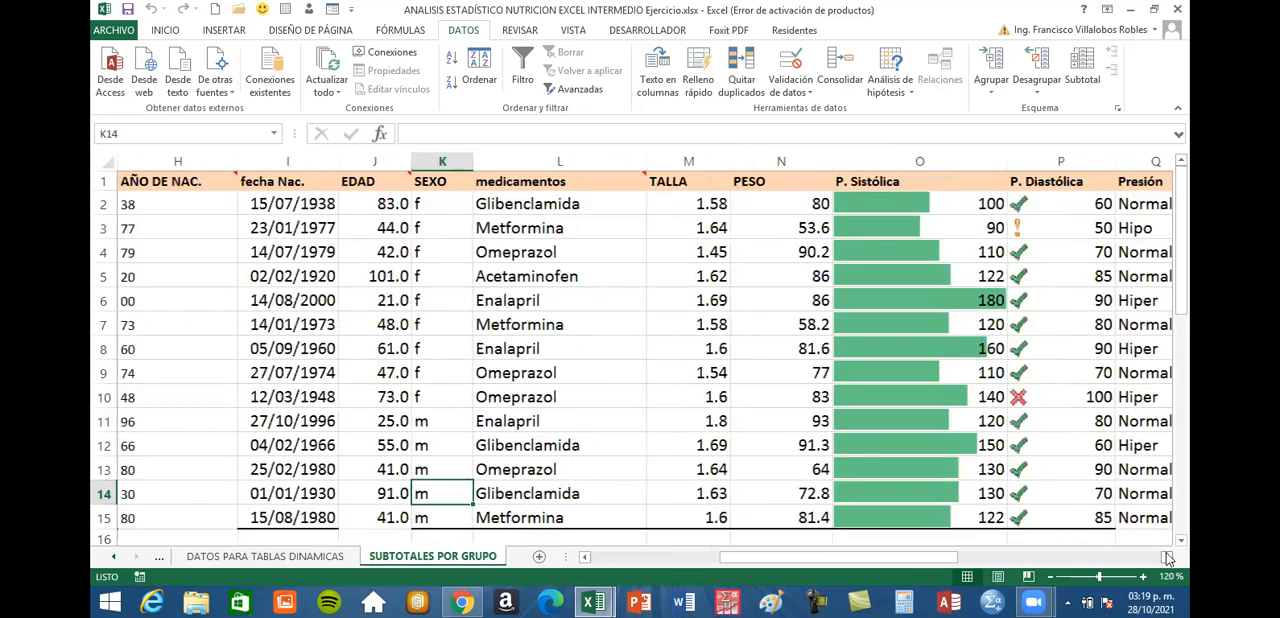
left_click(1168, 558)
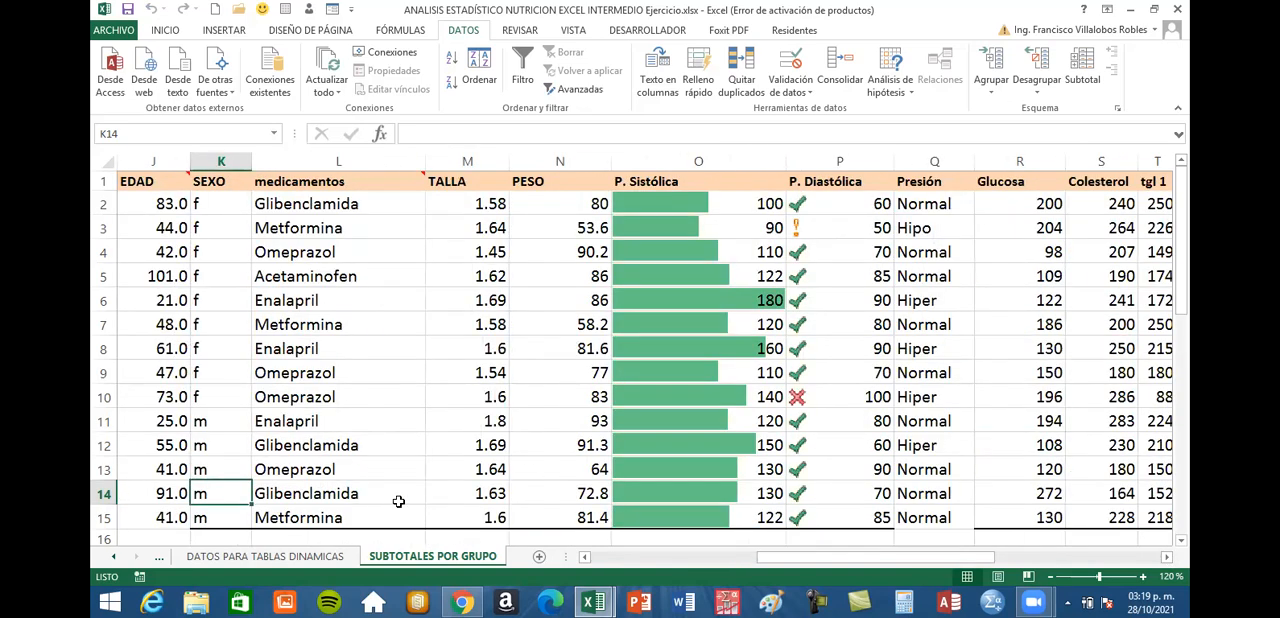
Check the subtotals on the original SUBTOTALES sheet and return to SUBTOTALES POR GRUPO
left_click(113, 557)
left_click(290, 556)
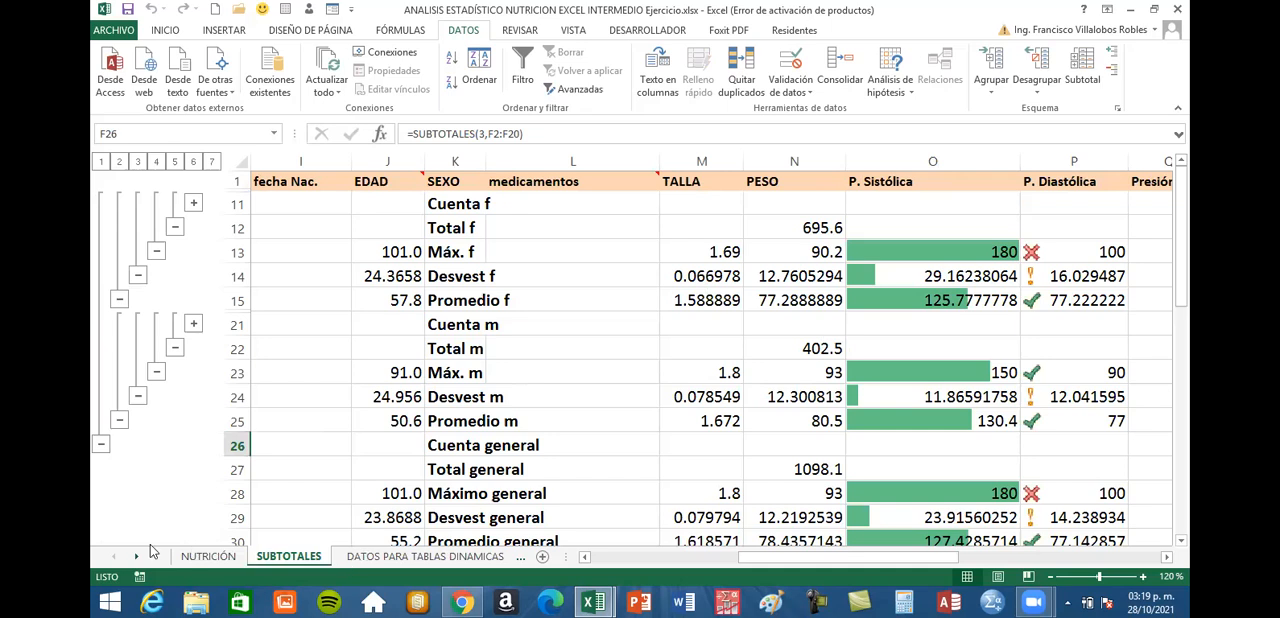
left_click(140, 558)
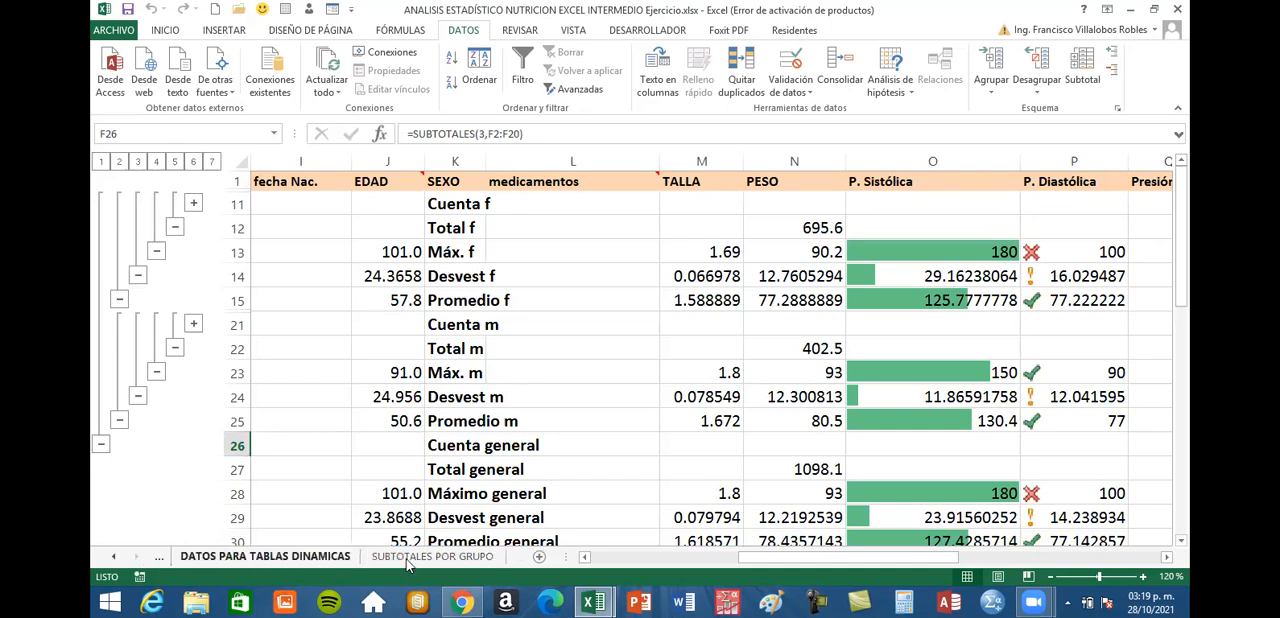
left_click(408, 558)
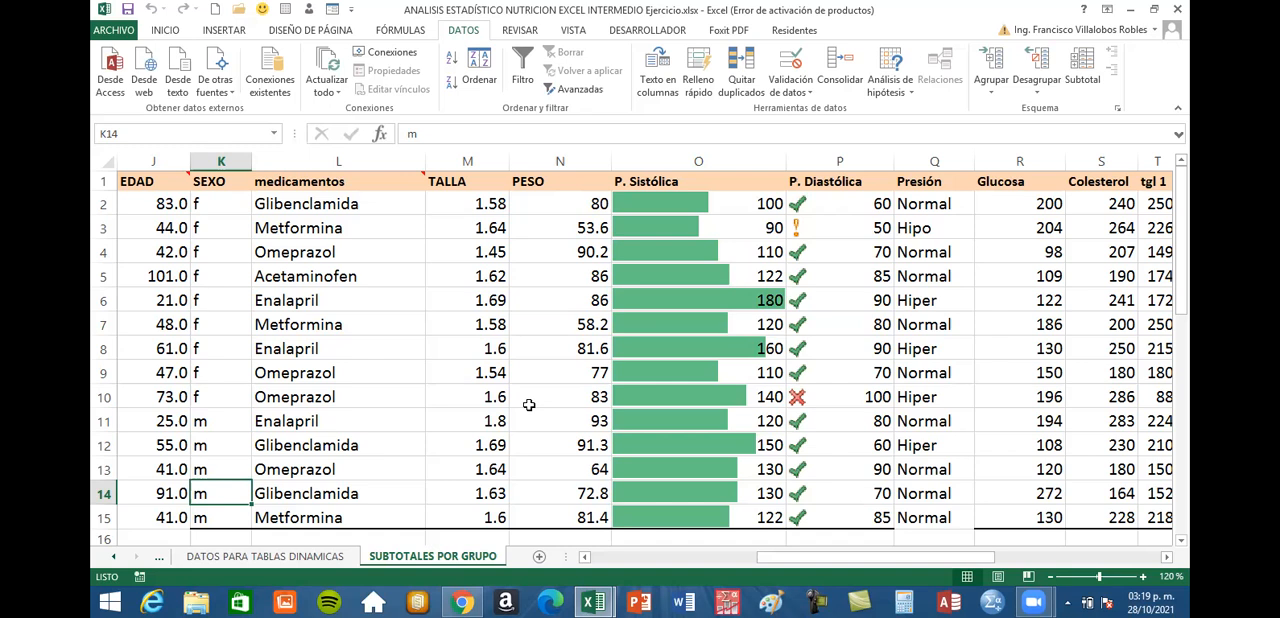
Sort the patient table by GRUPO values from A to Z
left_click(415, 297)
left_click(479, 72)
left_click(504, 294)
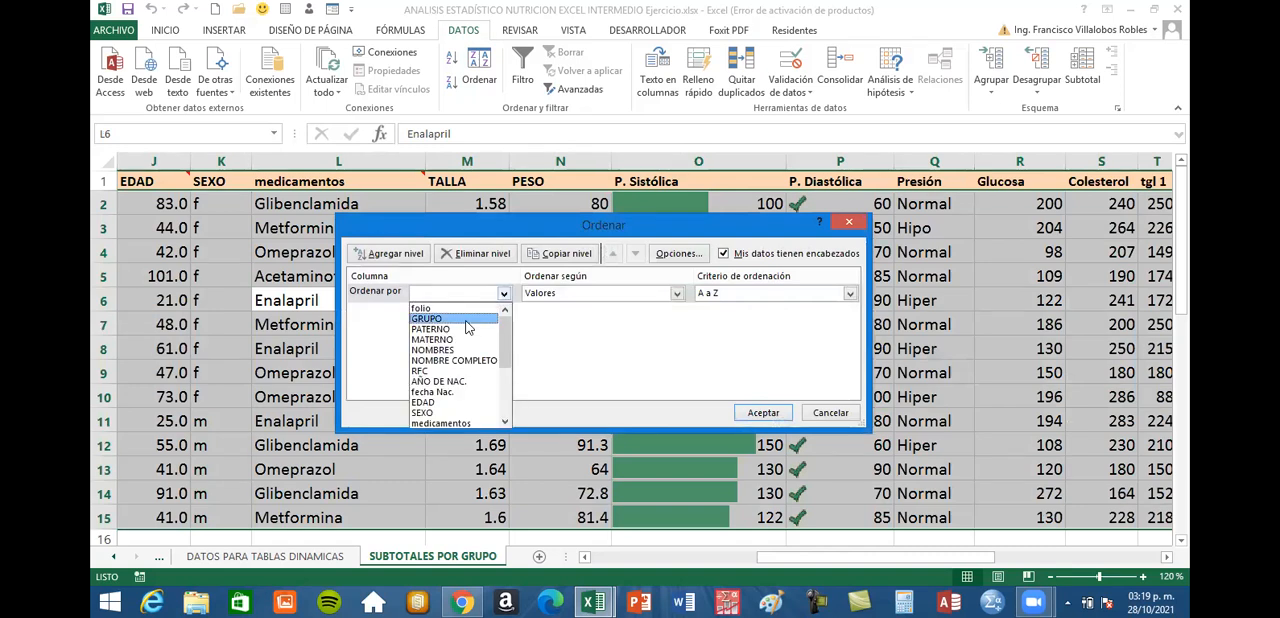
left_click(464, 321)
left_click(765, 413)
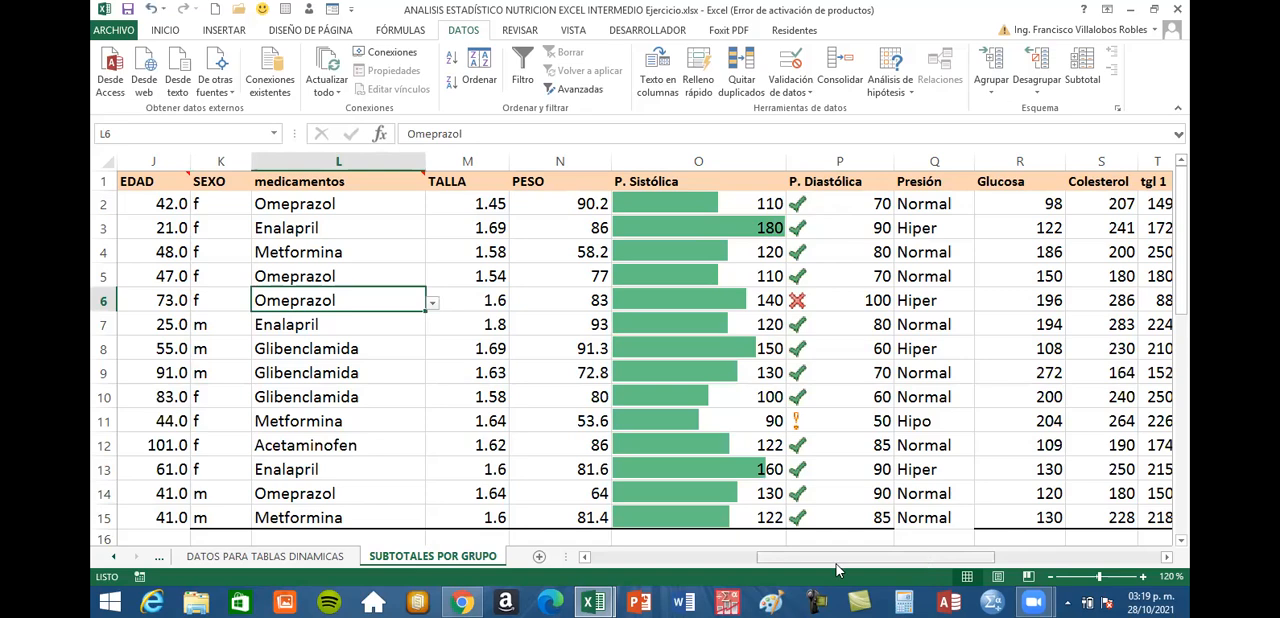
Check the order of the CONTROL and OMEGA3 rows in the GRUPO column
left_click_drag(838, 566, 700, 566)
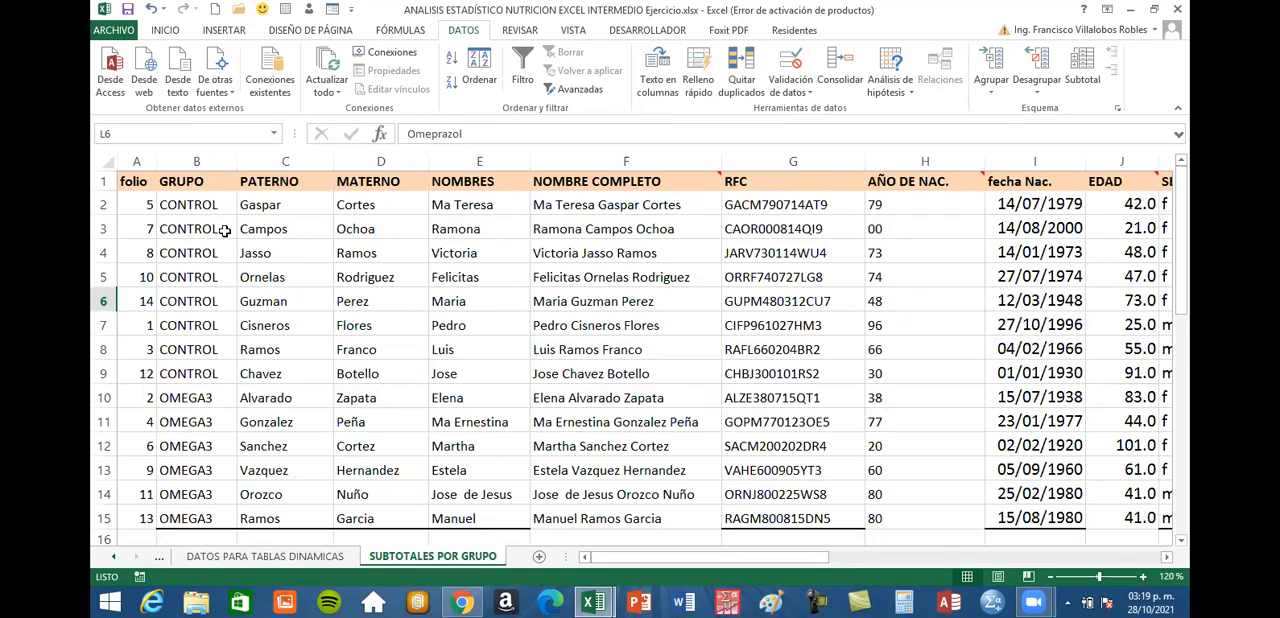
left_click_drag(216, 208, 187, 503)
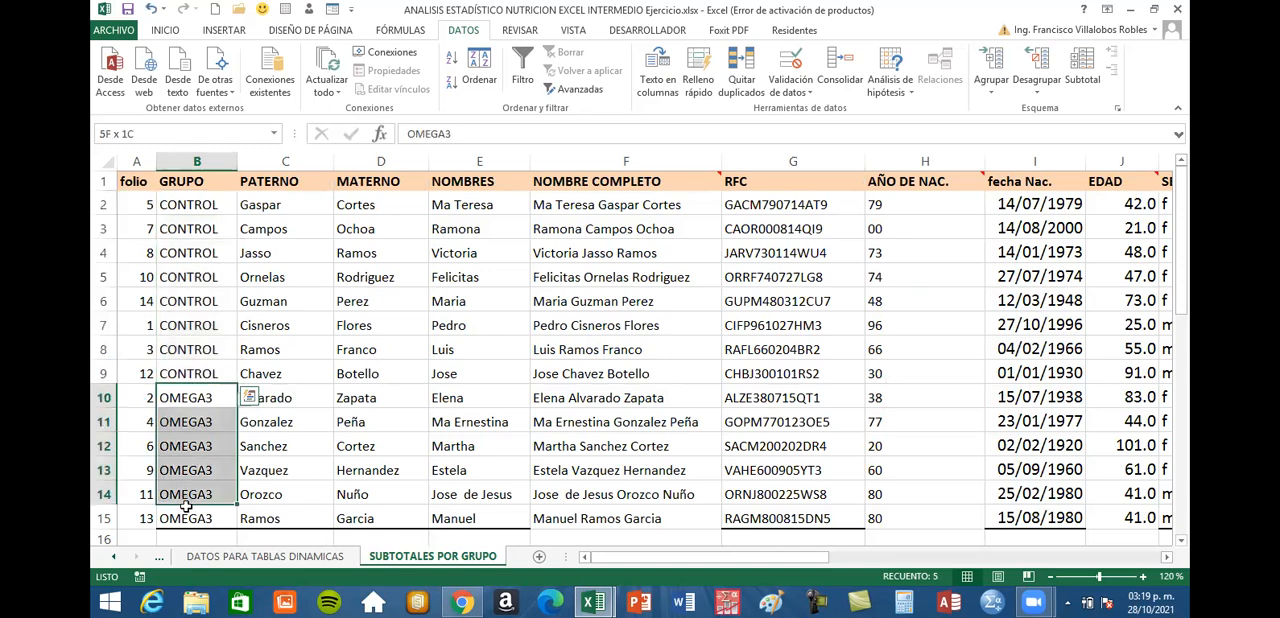
left_click(488, 275)
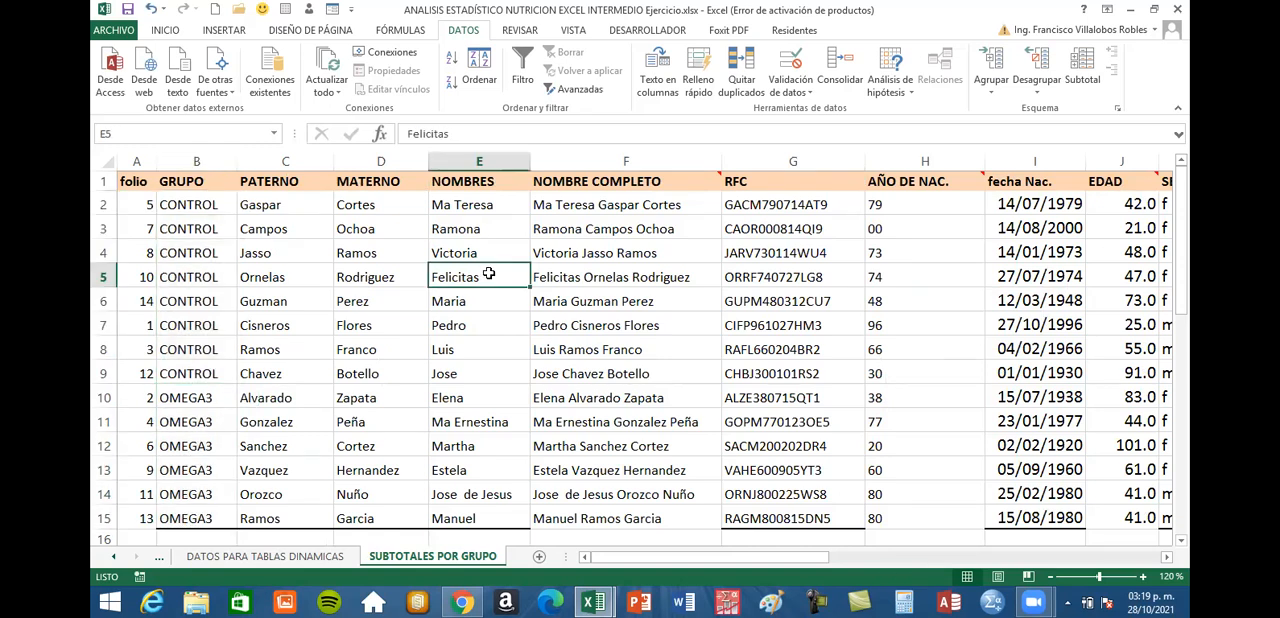